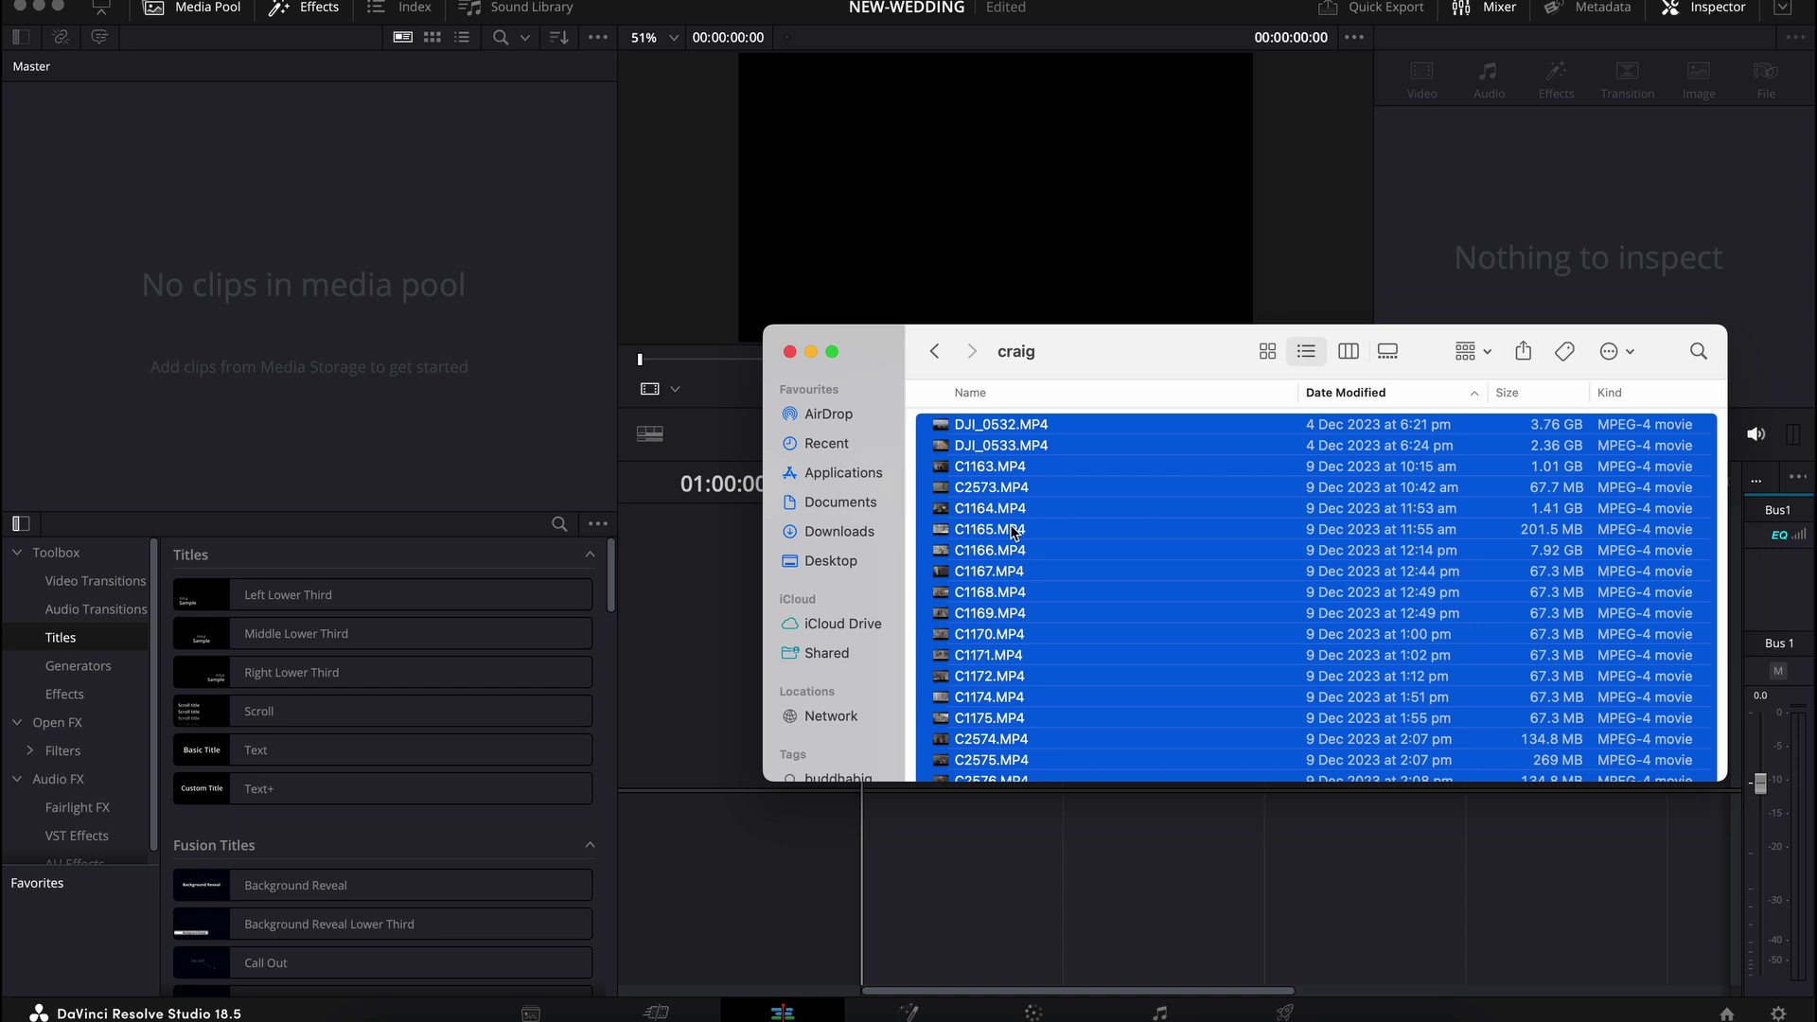
Switch to DaVinci Resolve and look through the Media, Cut, Edit, Fusion, Color, Fairlight and Deliver pages, ending on Edit
click(901, 935)
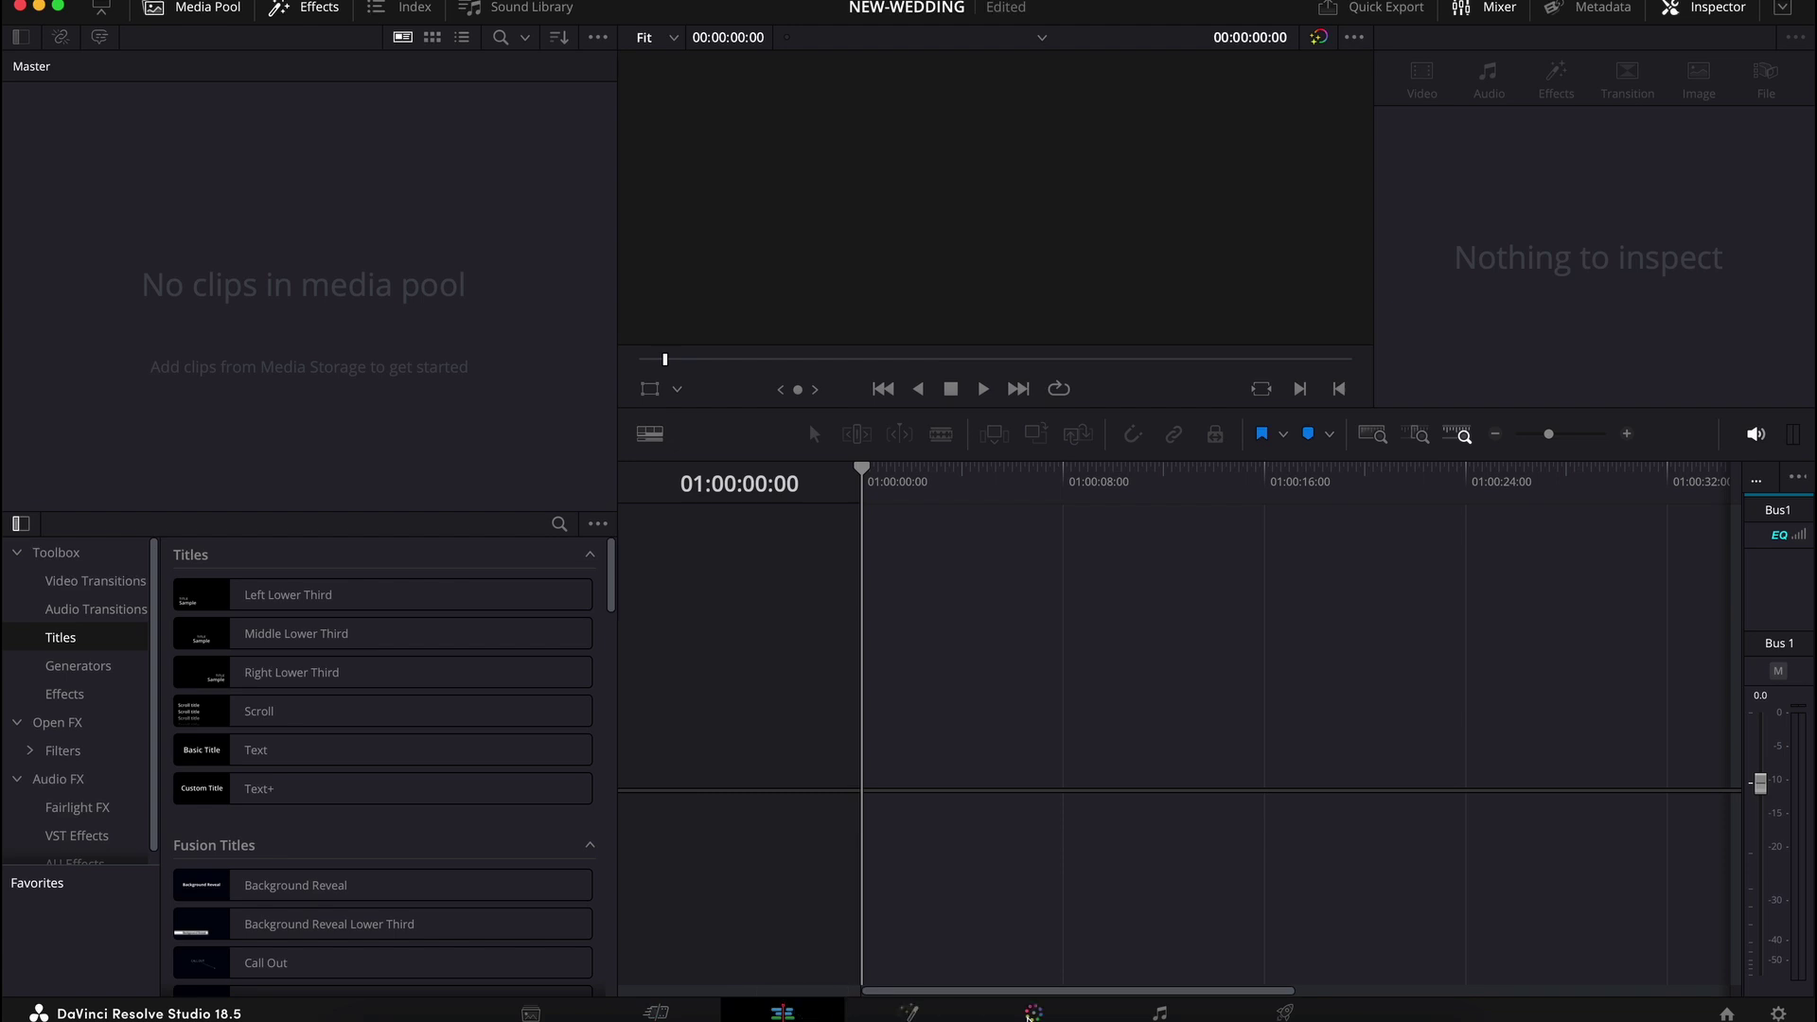
click(531, 1012)
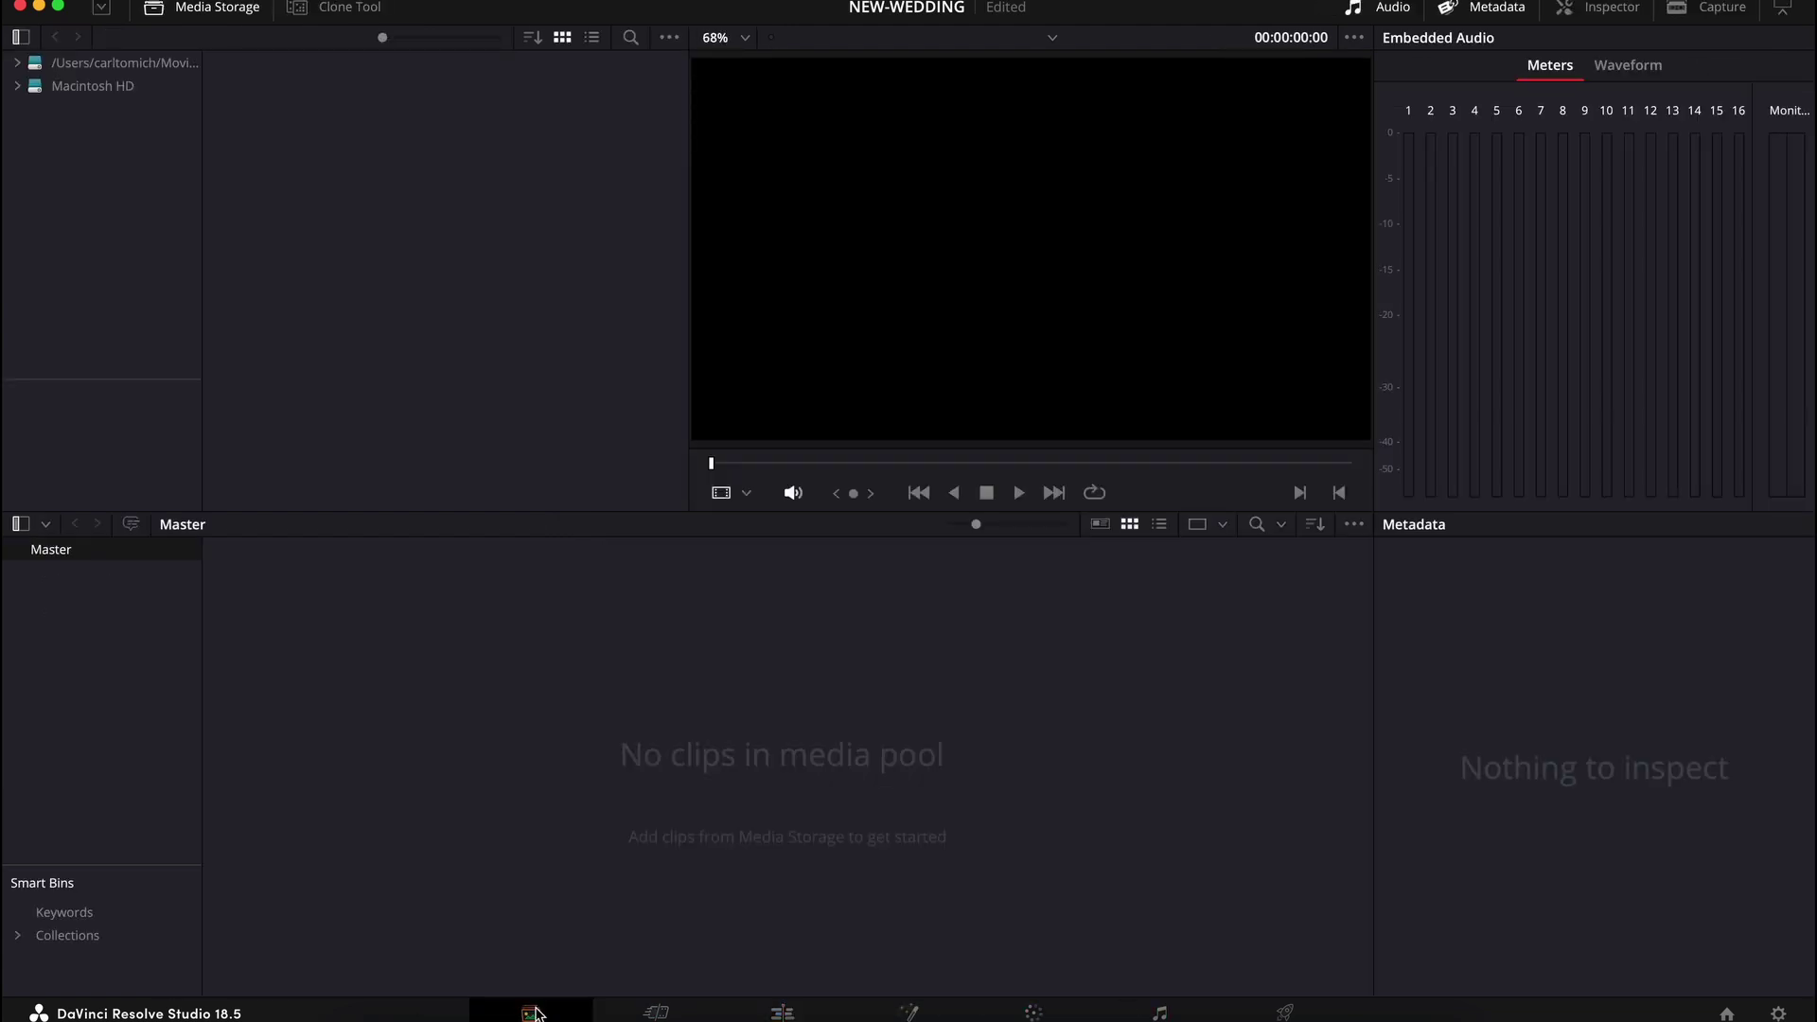
click(639, 1013)
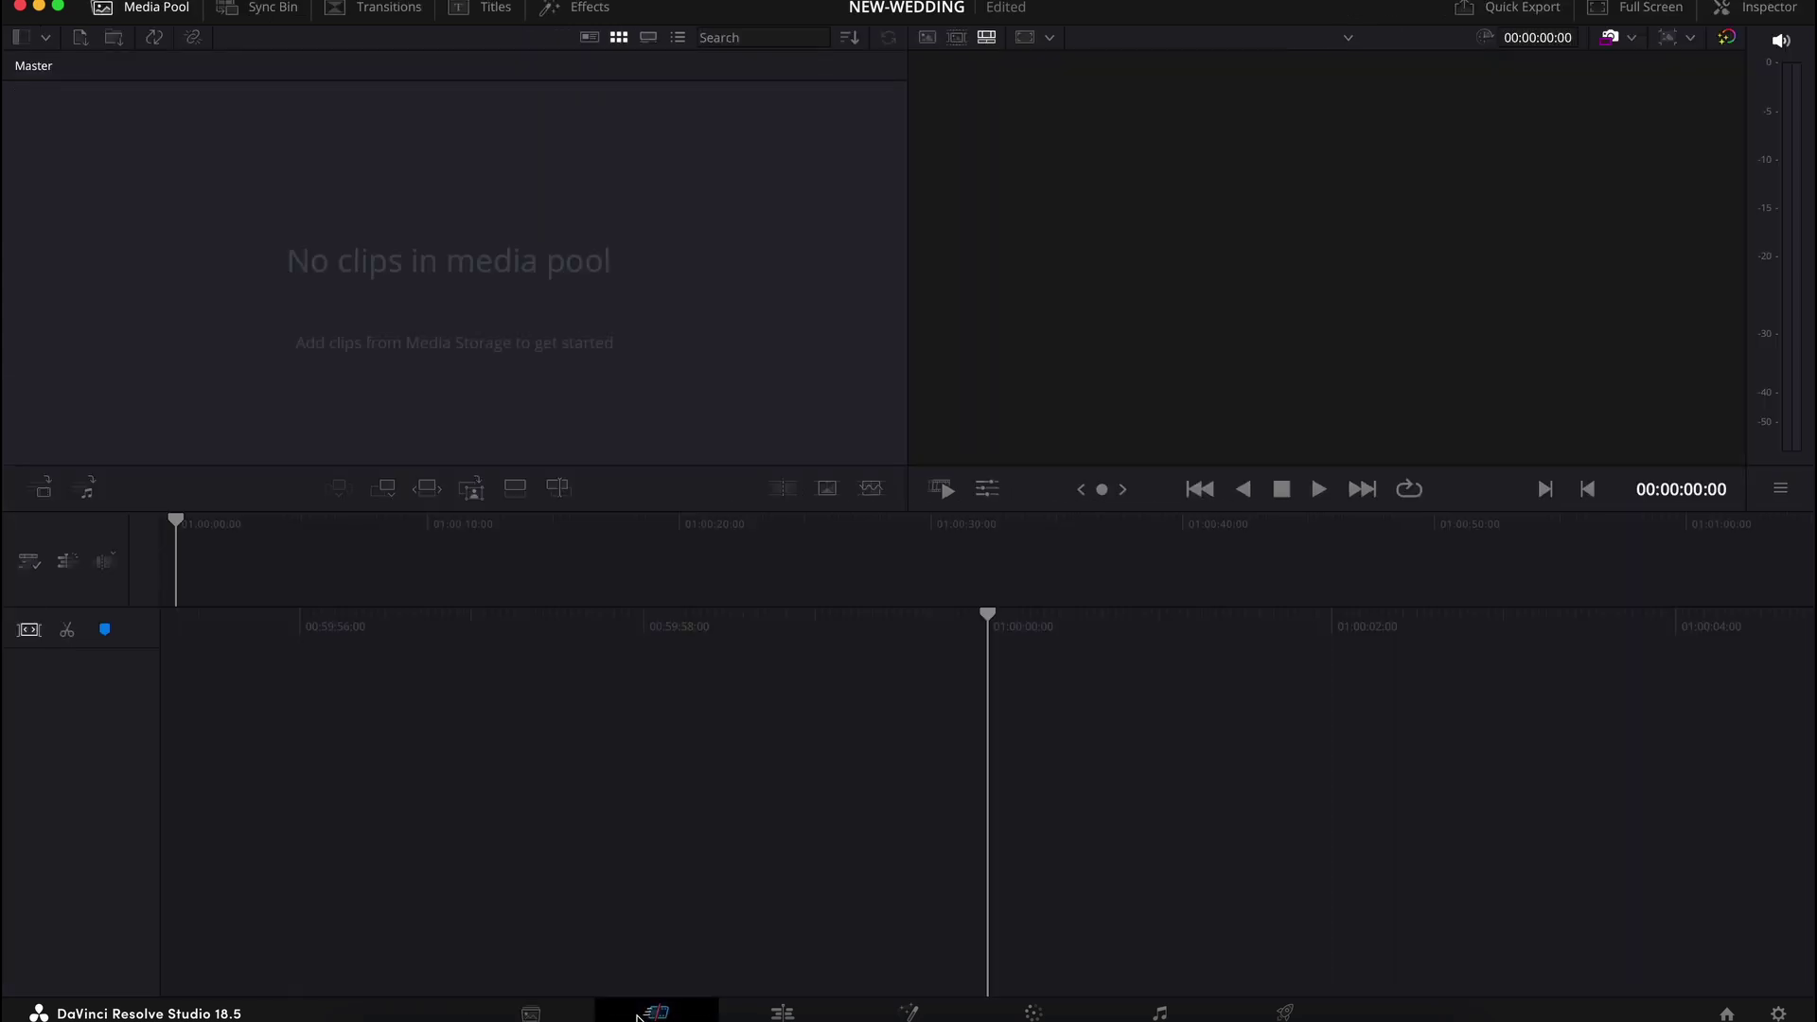
click(781, 1012)
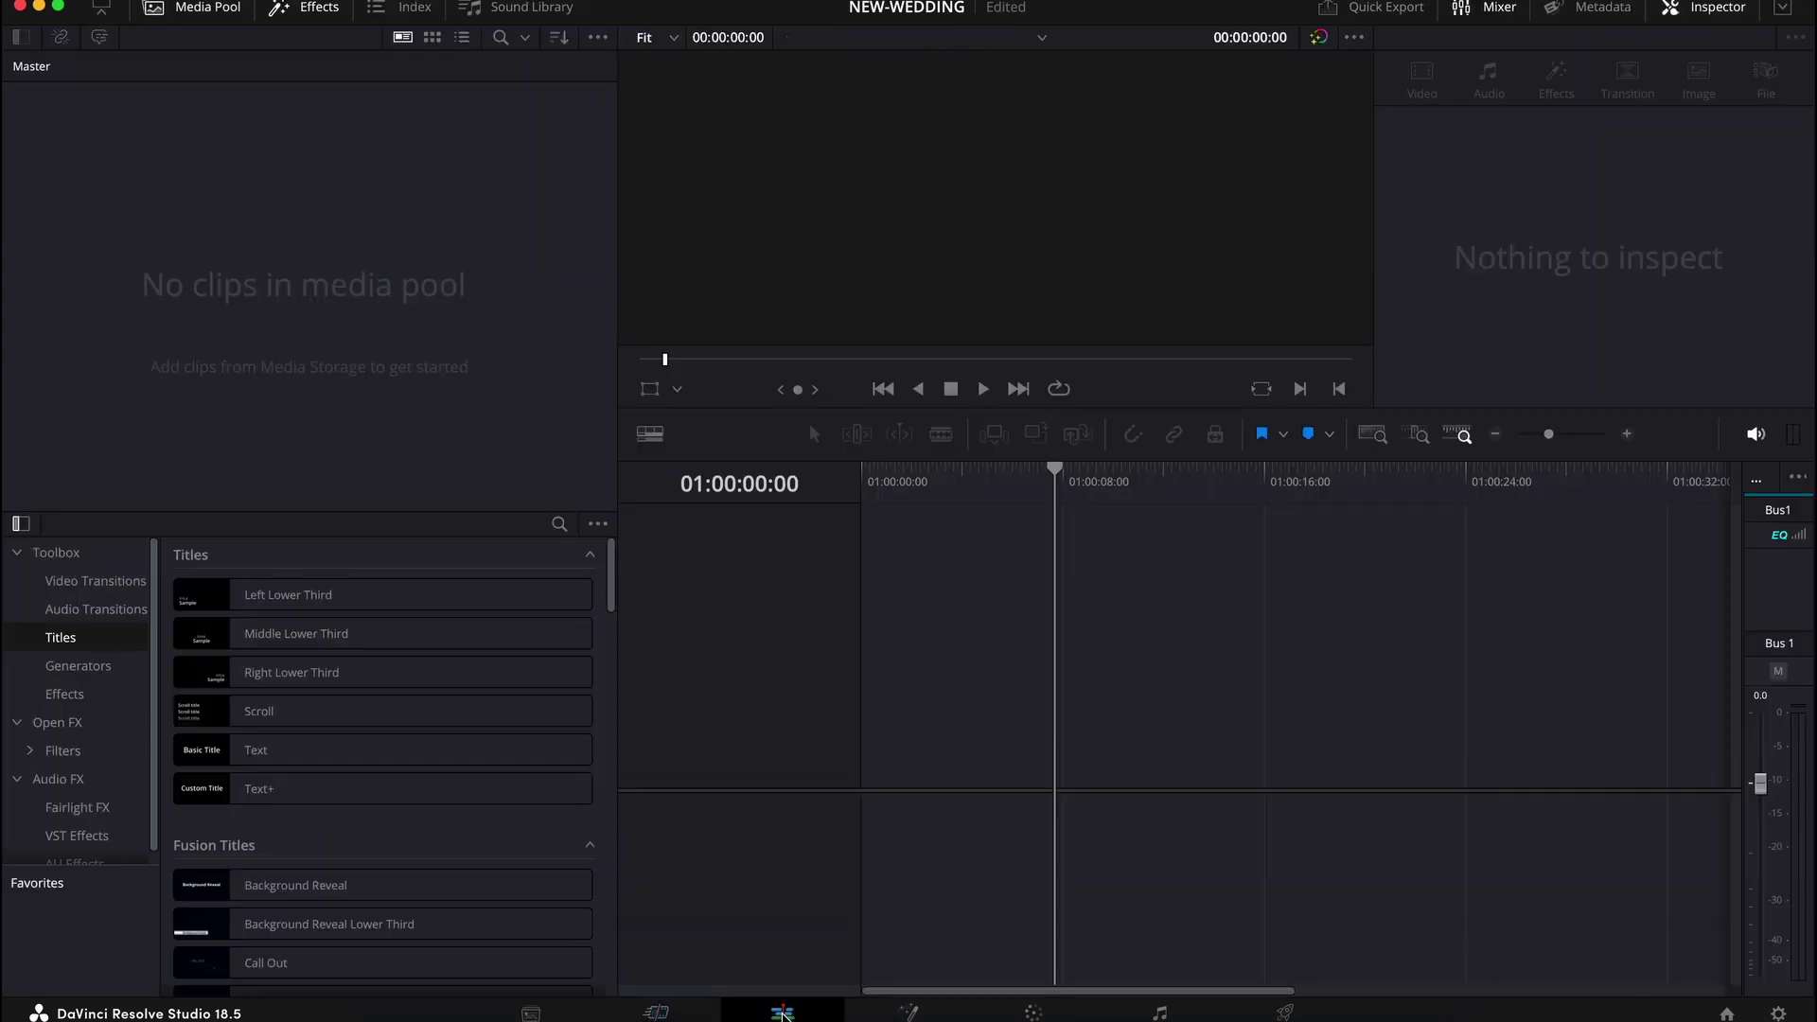
click(909, 1013)
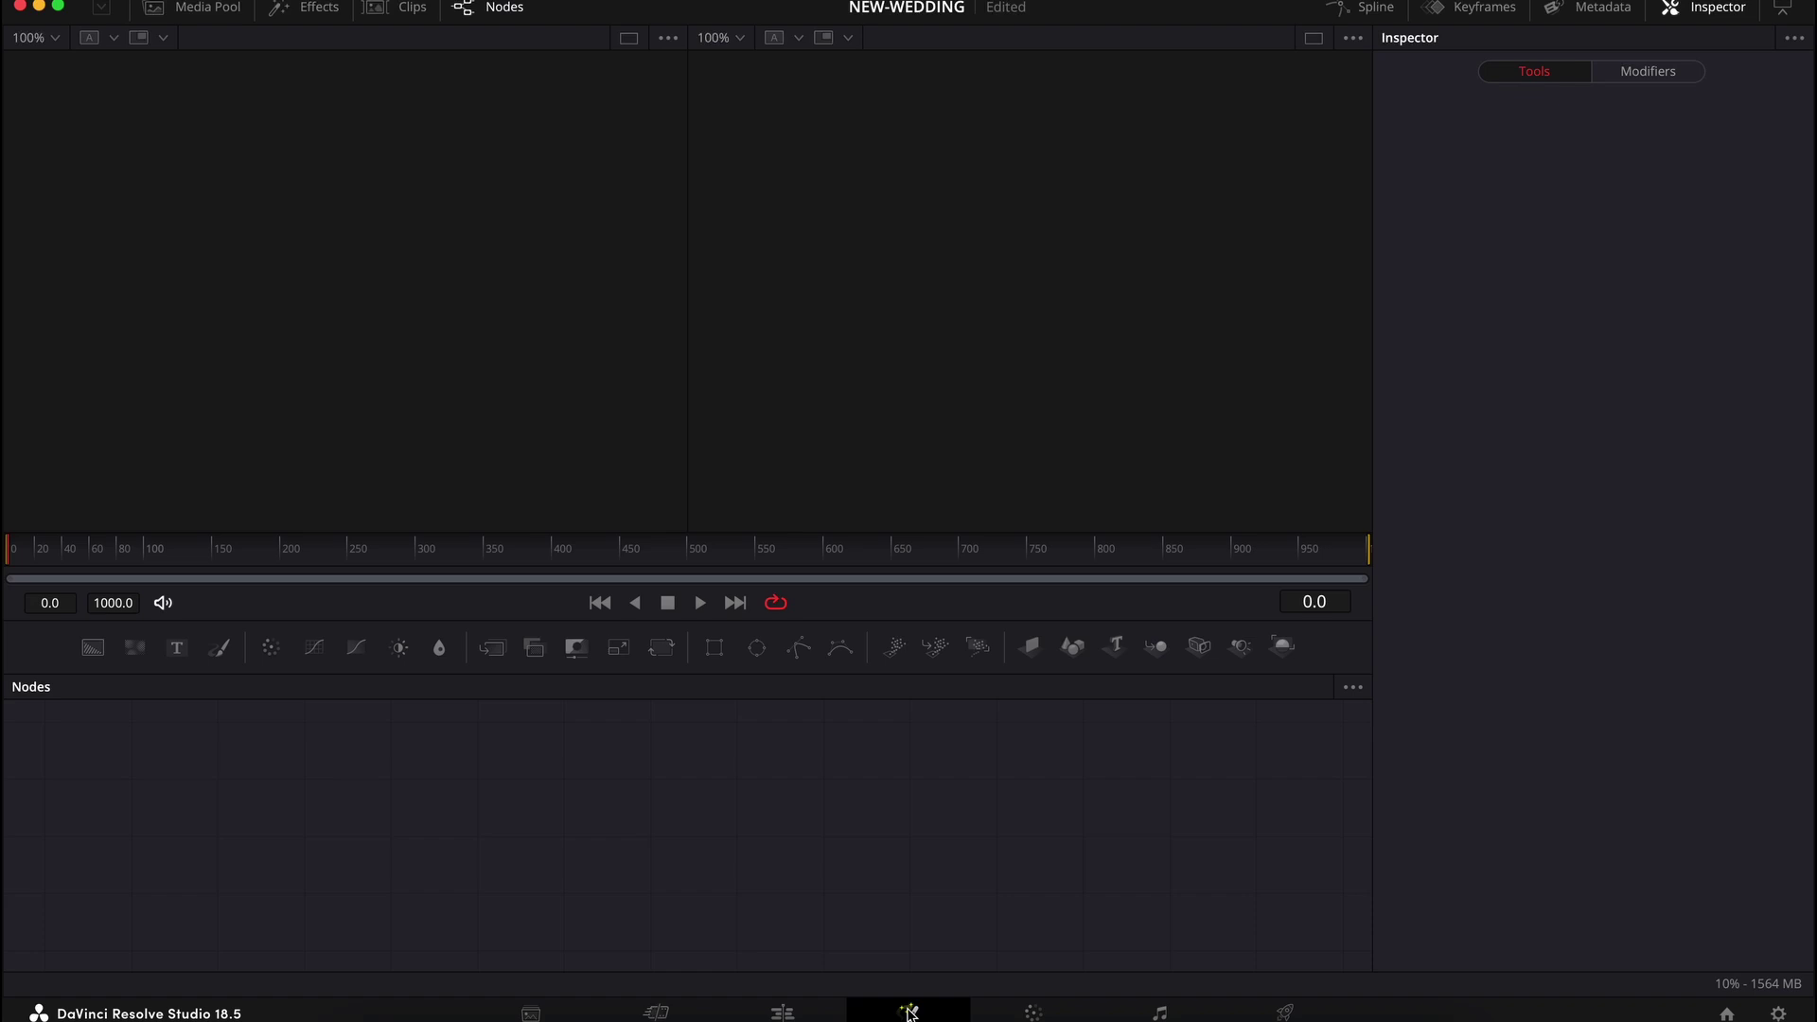
click(1033, 1012)
click(1160, 1013)
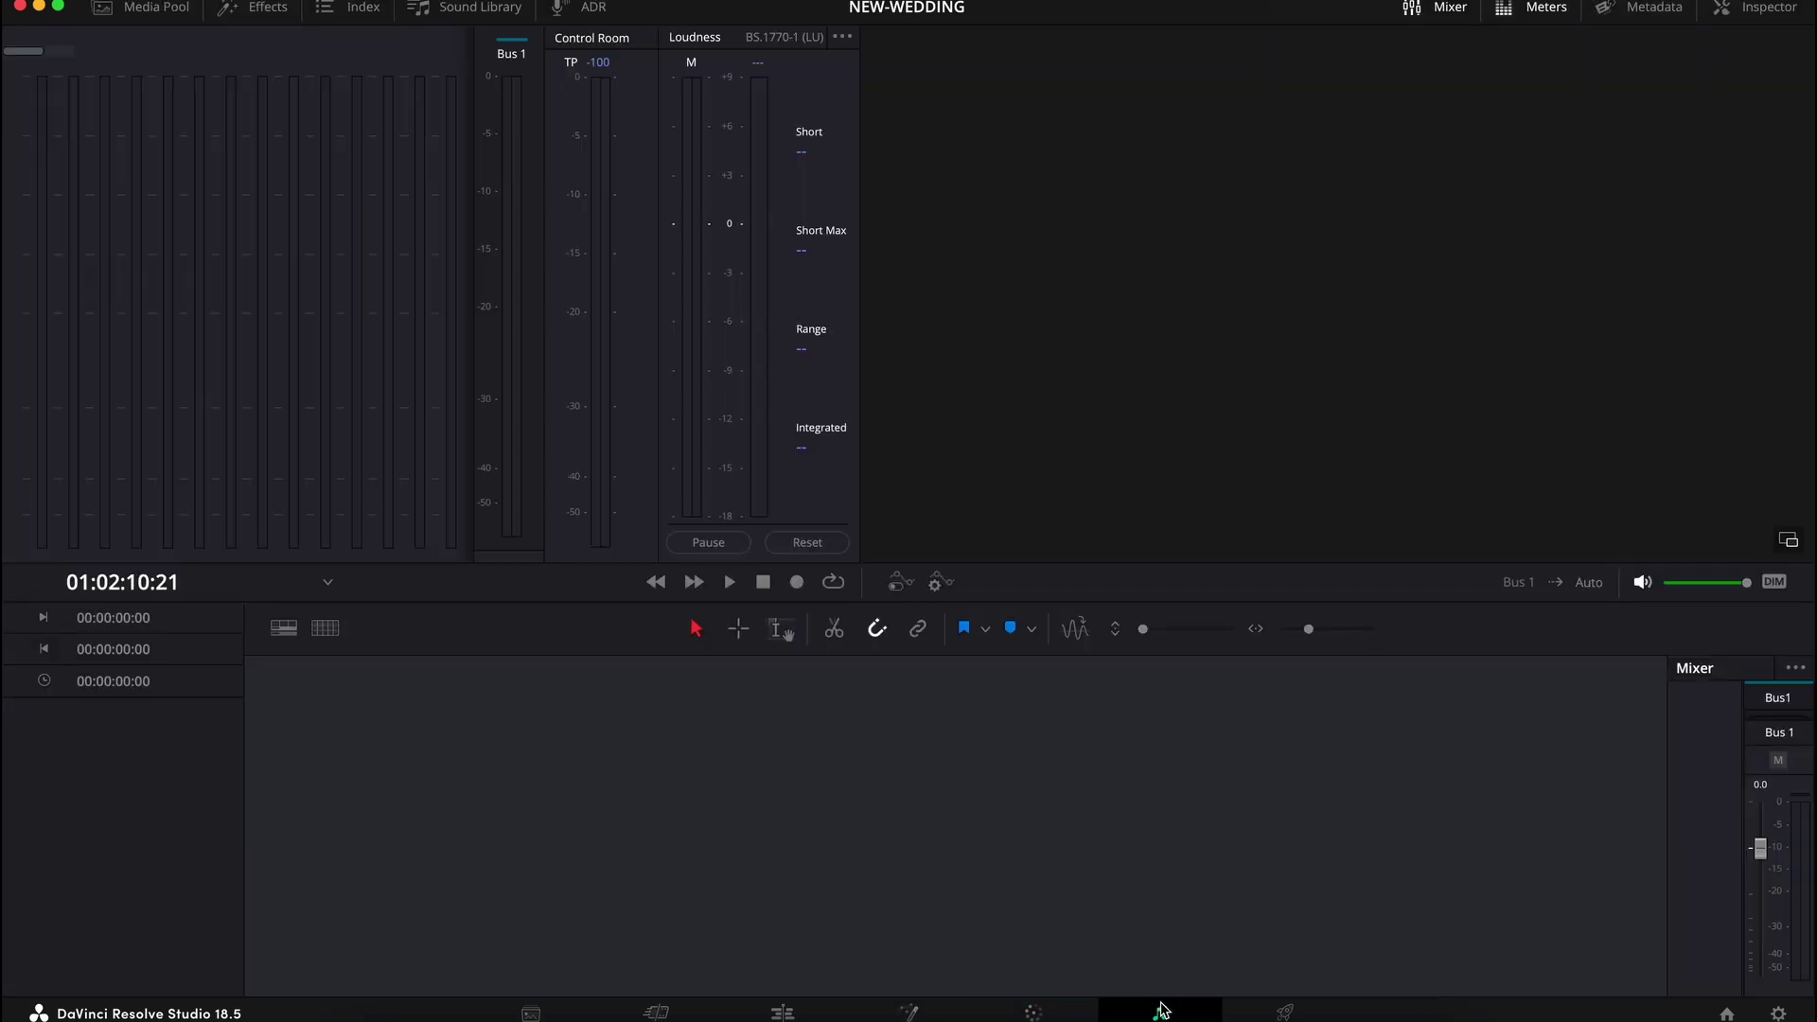
click(1273, 1012)
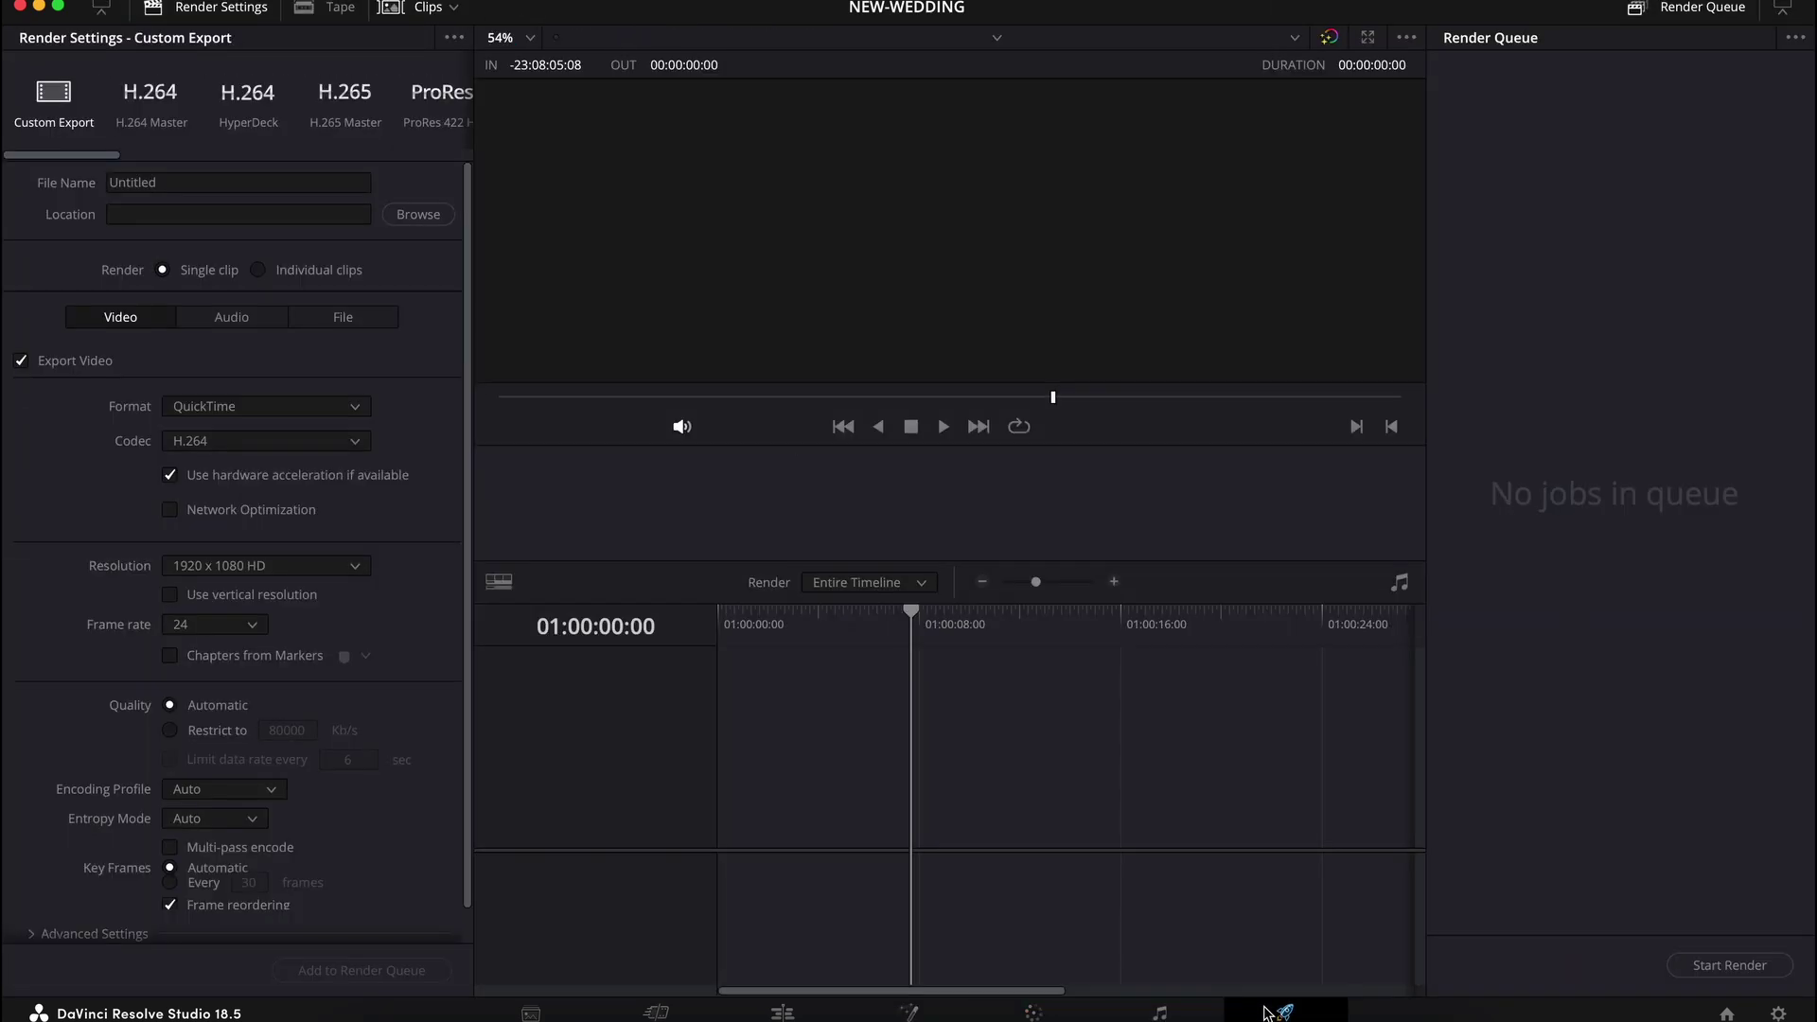
click(786, 1013)
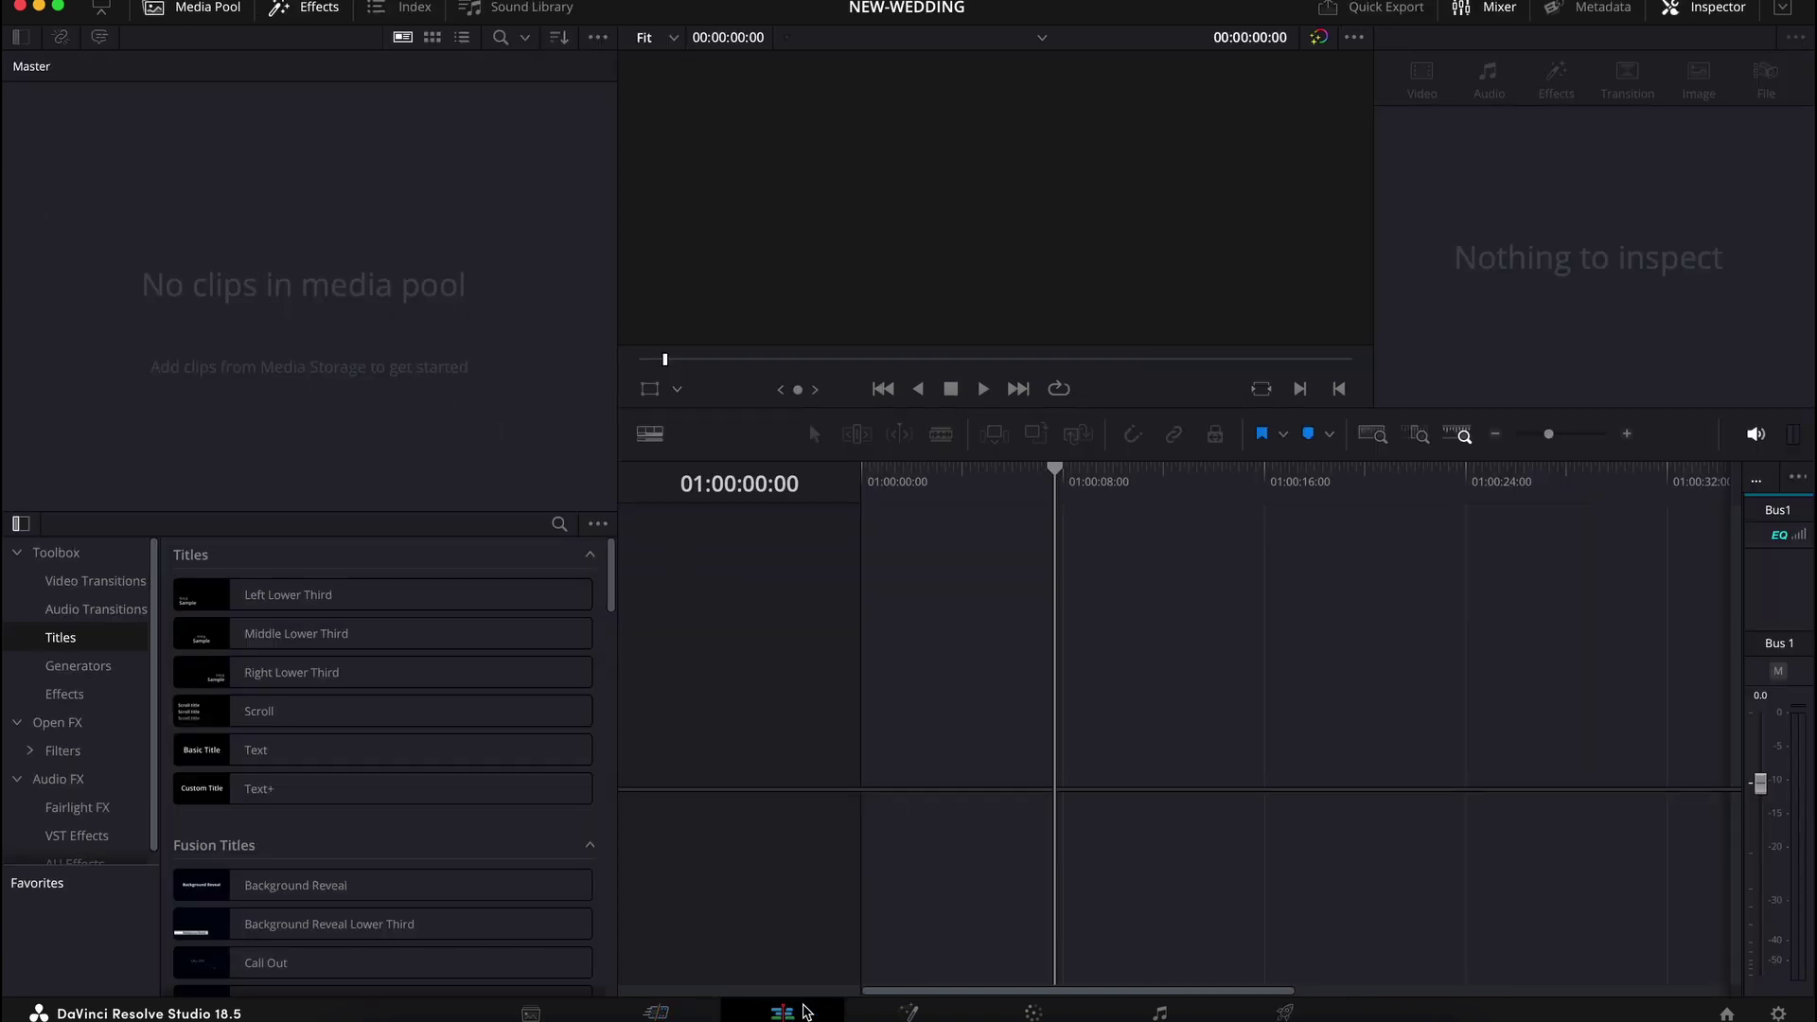
Import all the selected MP4 clips from the Finder folder into the empty media pool without changing the project frame rate
key(super+Tab)
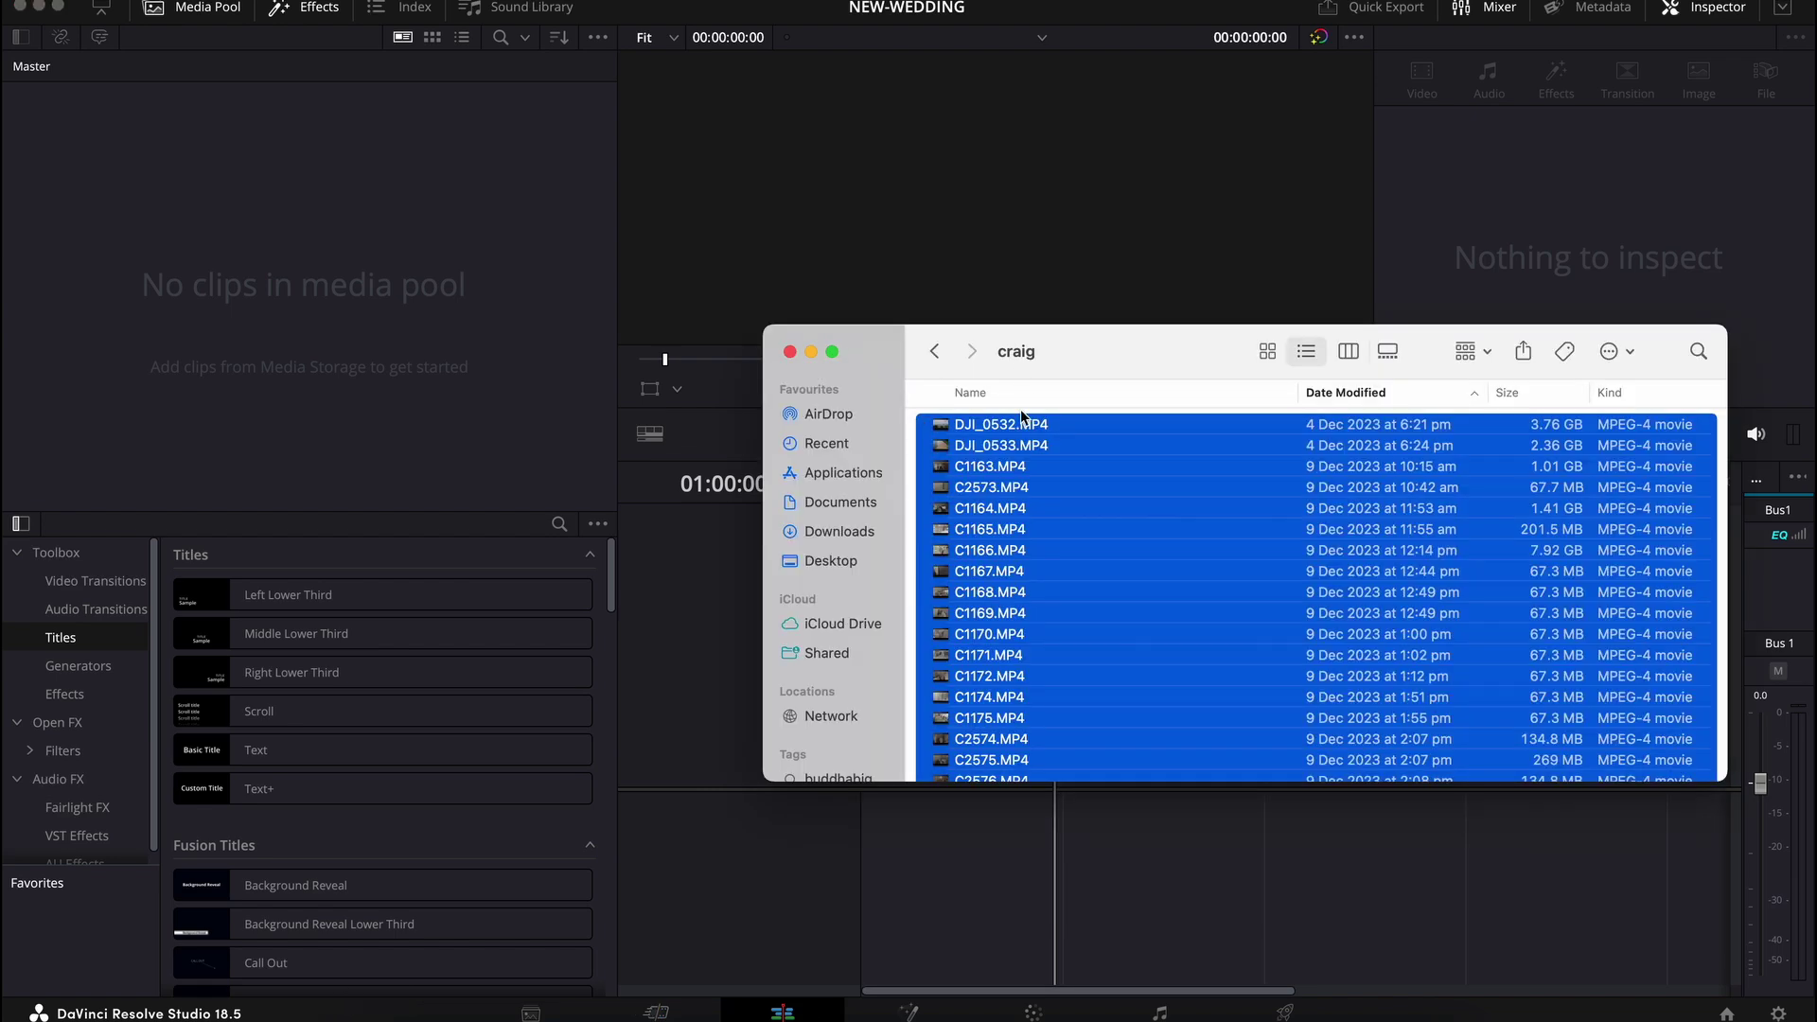
drag(1010, 447, 464, 248)
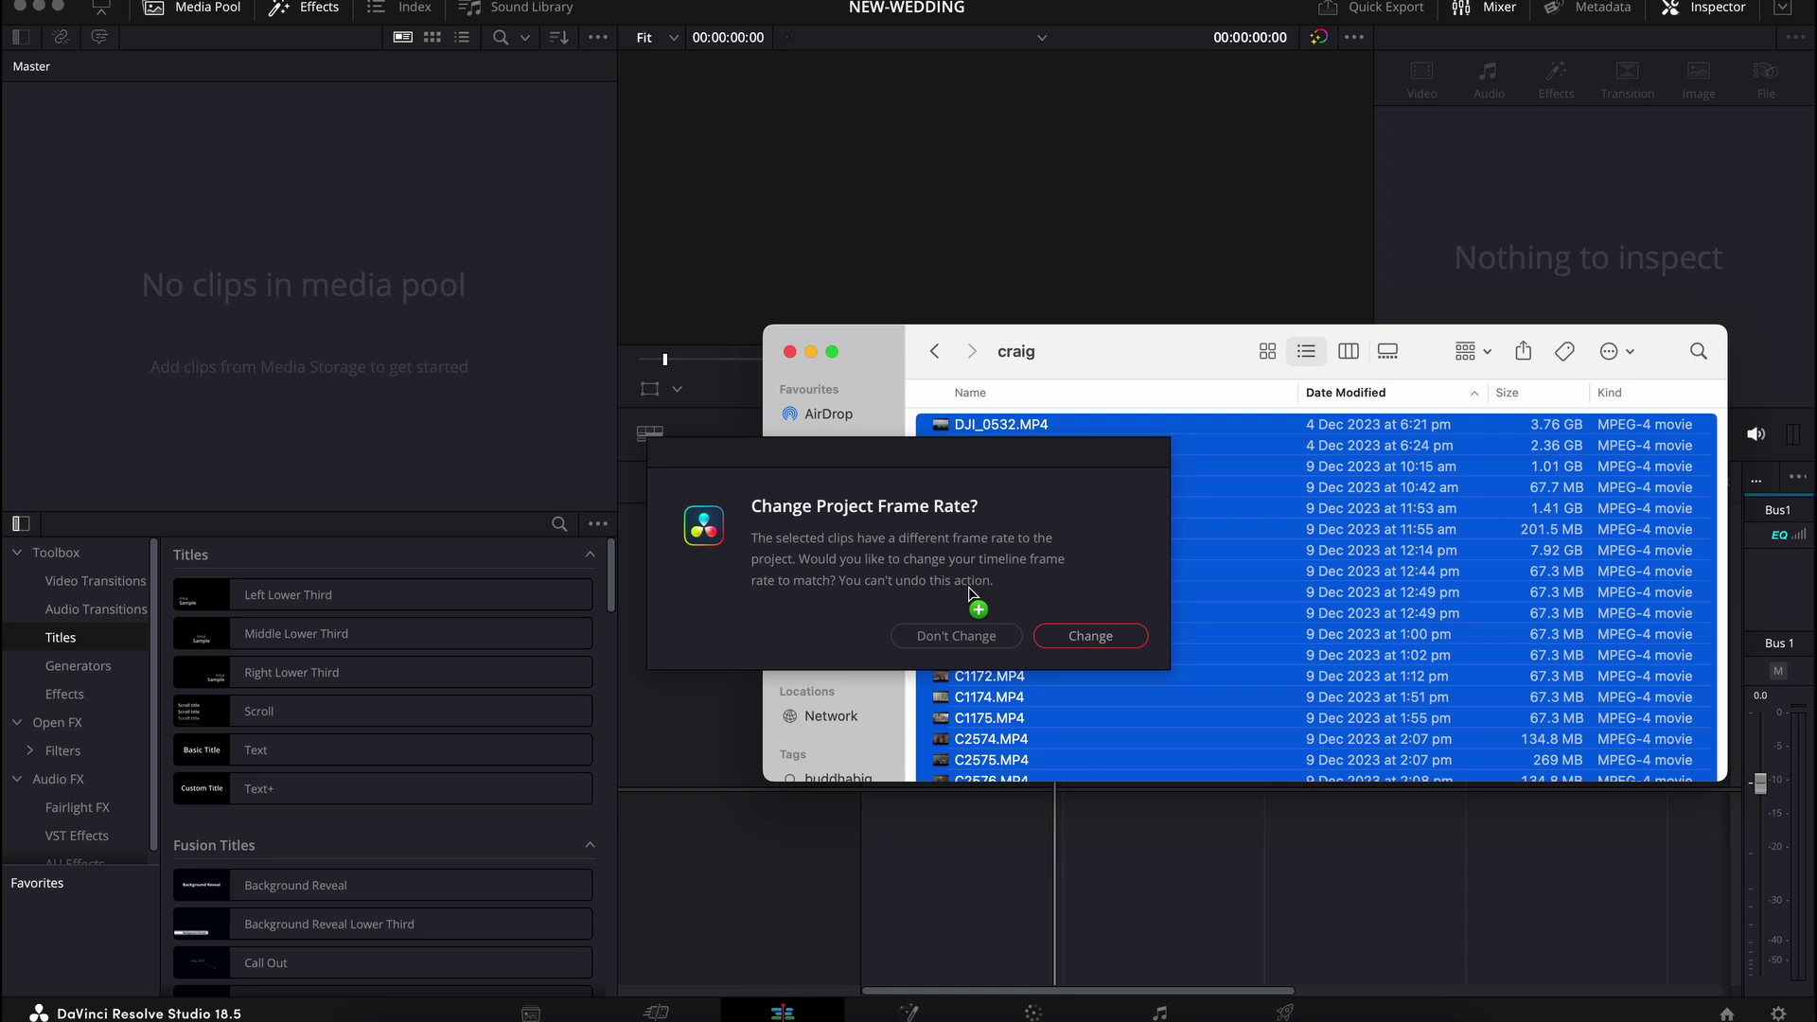
click(935, 638)
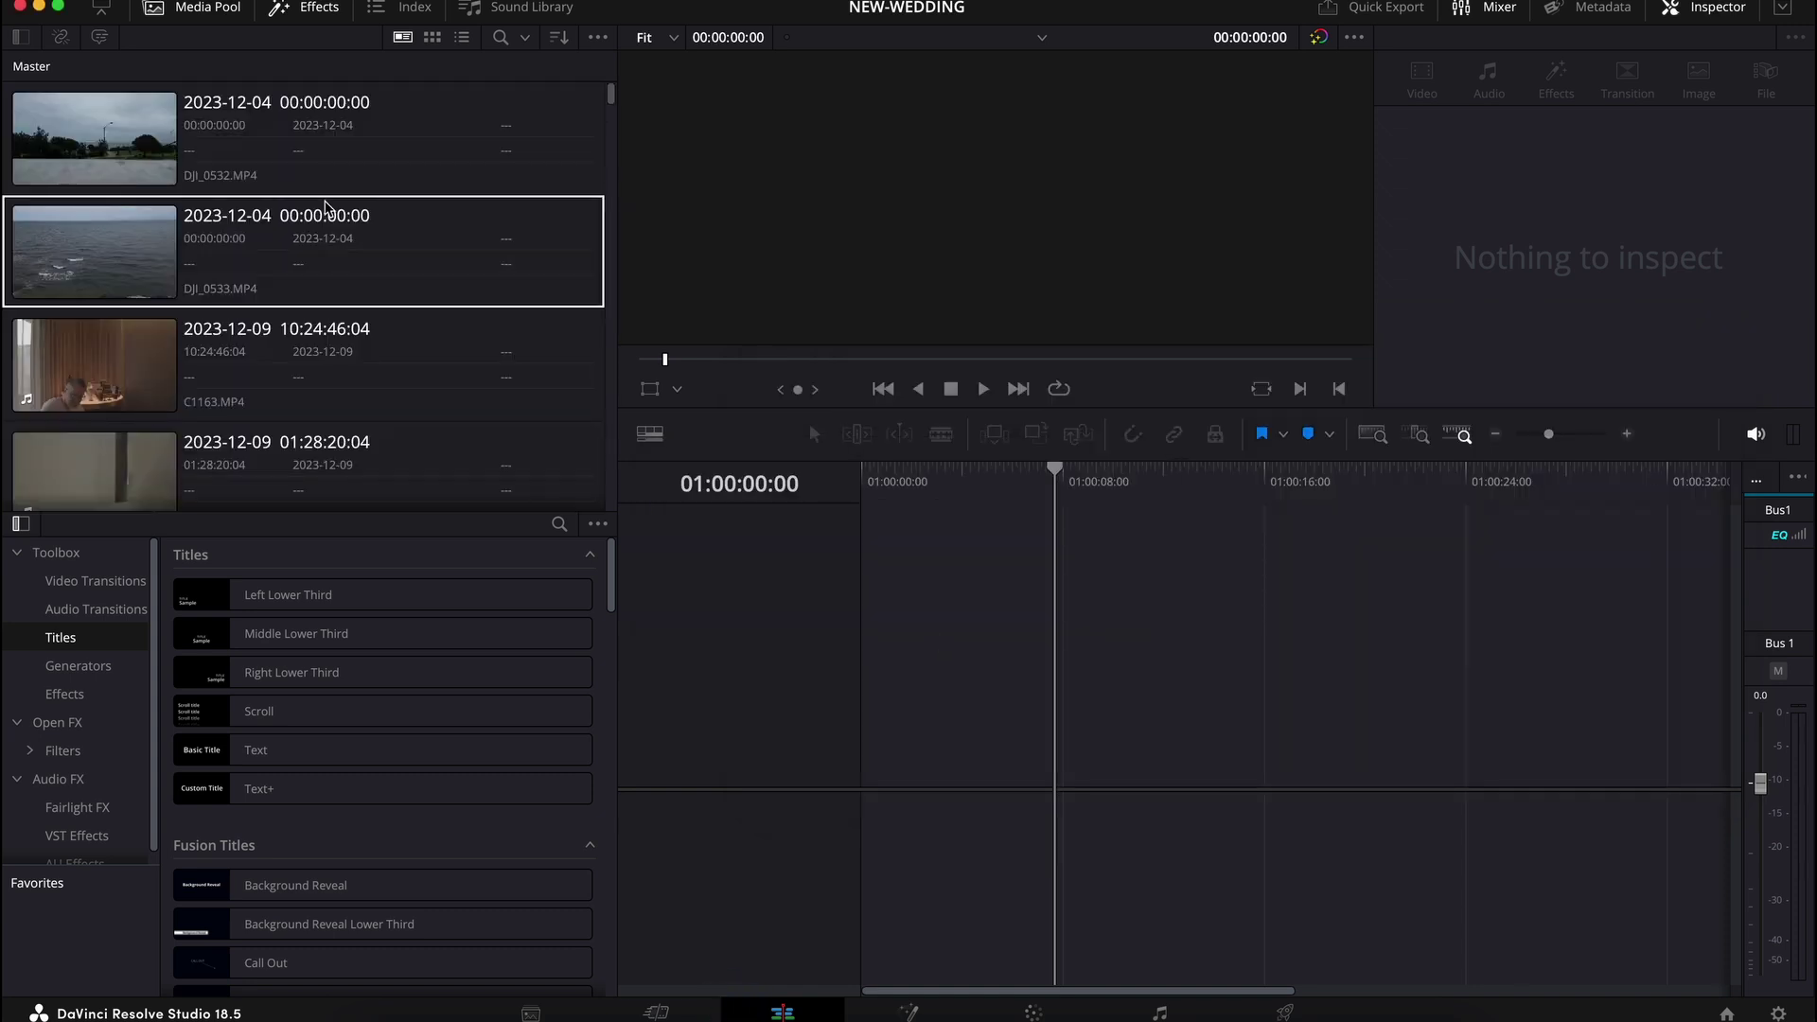
Open clip C1202.MP4 from the media pool and mark an in-to-out range of about two seconds starting at 10:58:01:03
scroll(433, 222, down, 15)
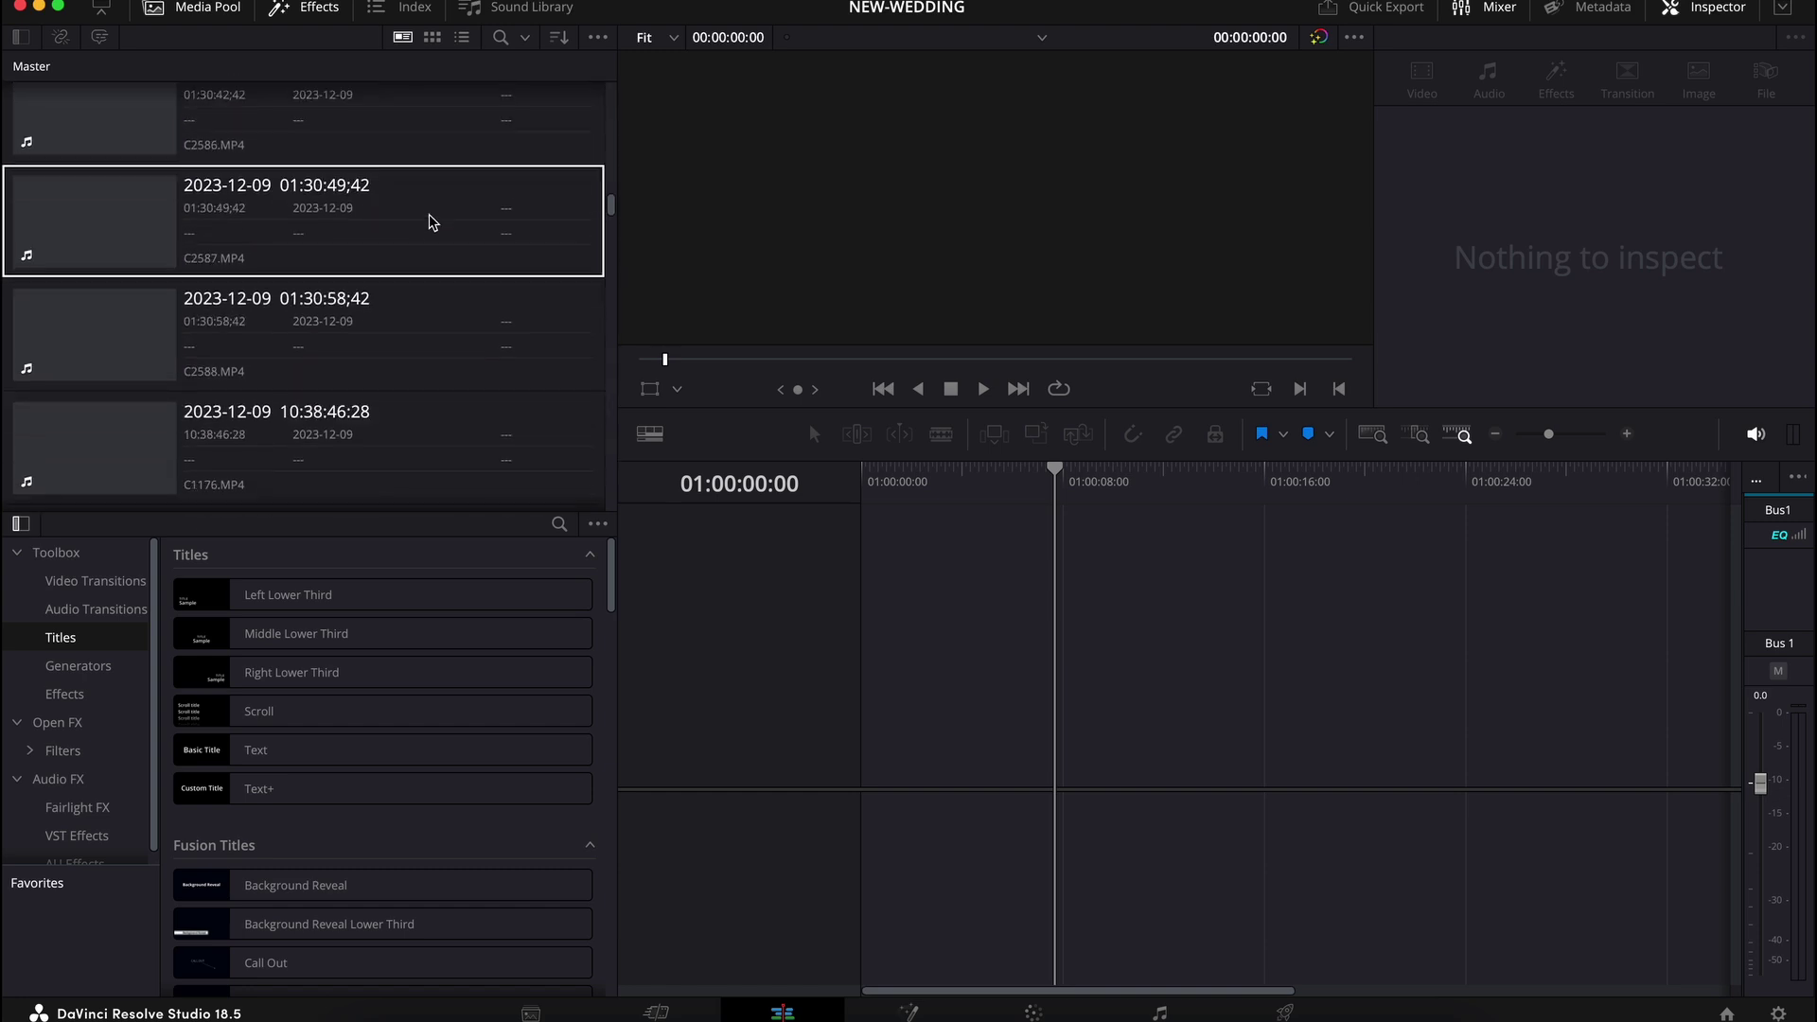
scroll(432, 222, down, 15)
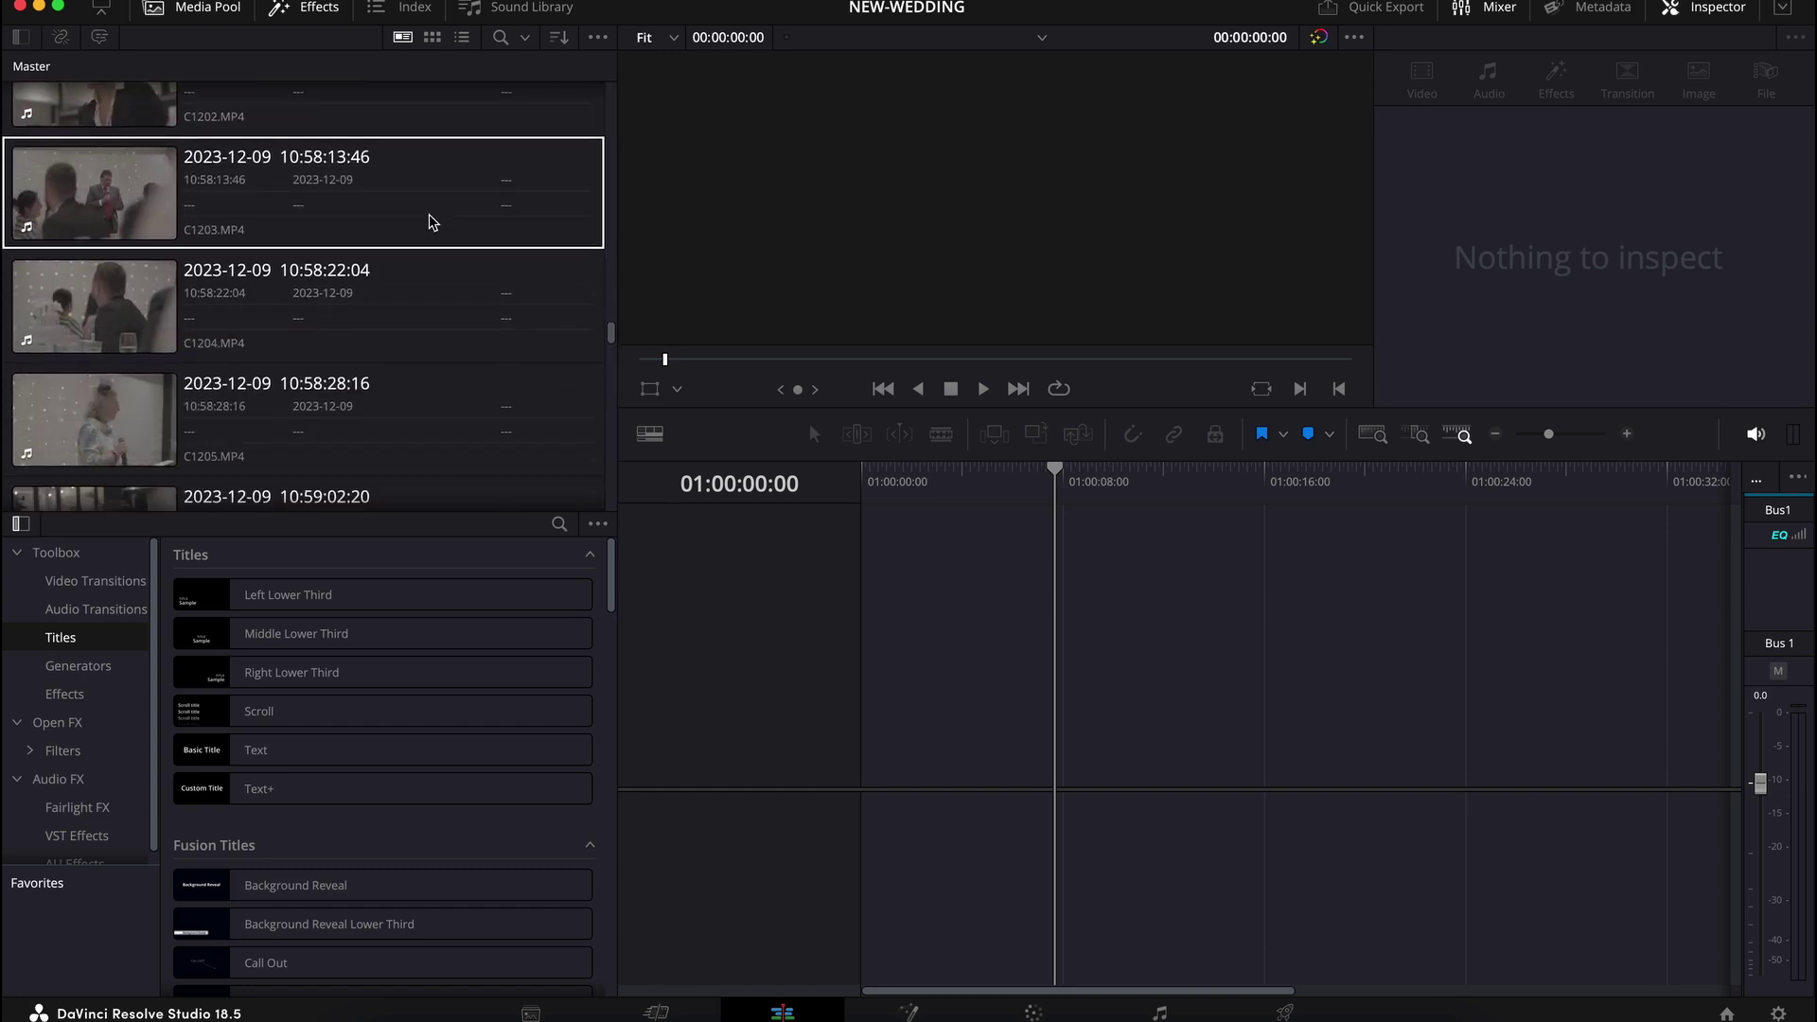
scroll(432, 223, down, 1)
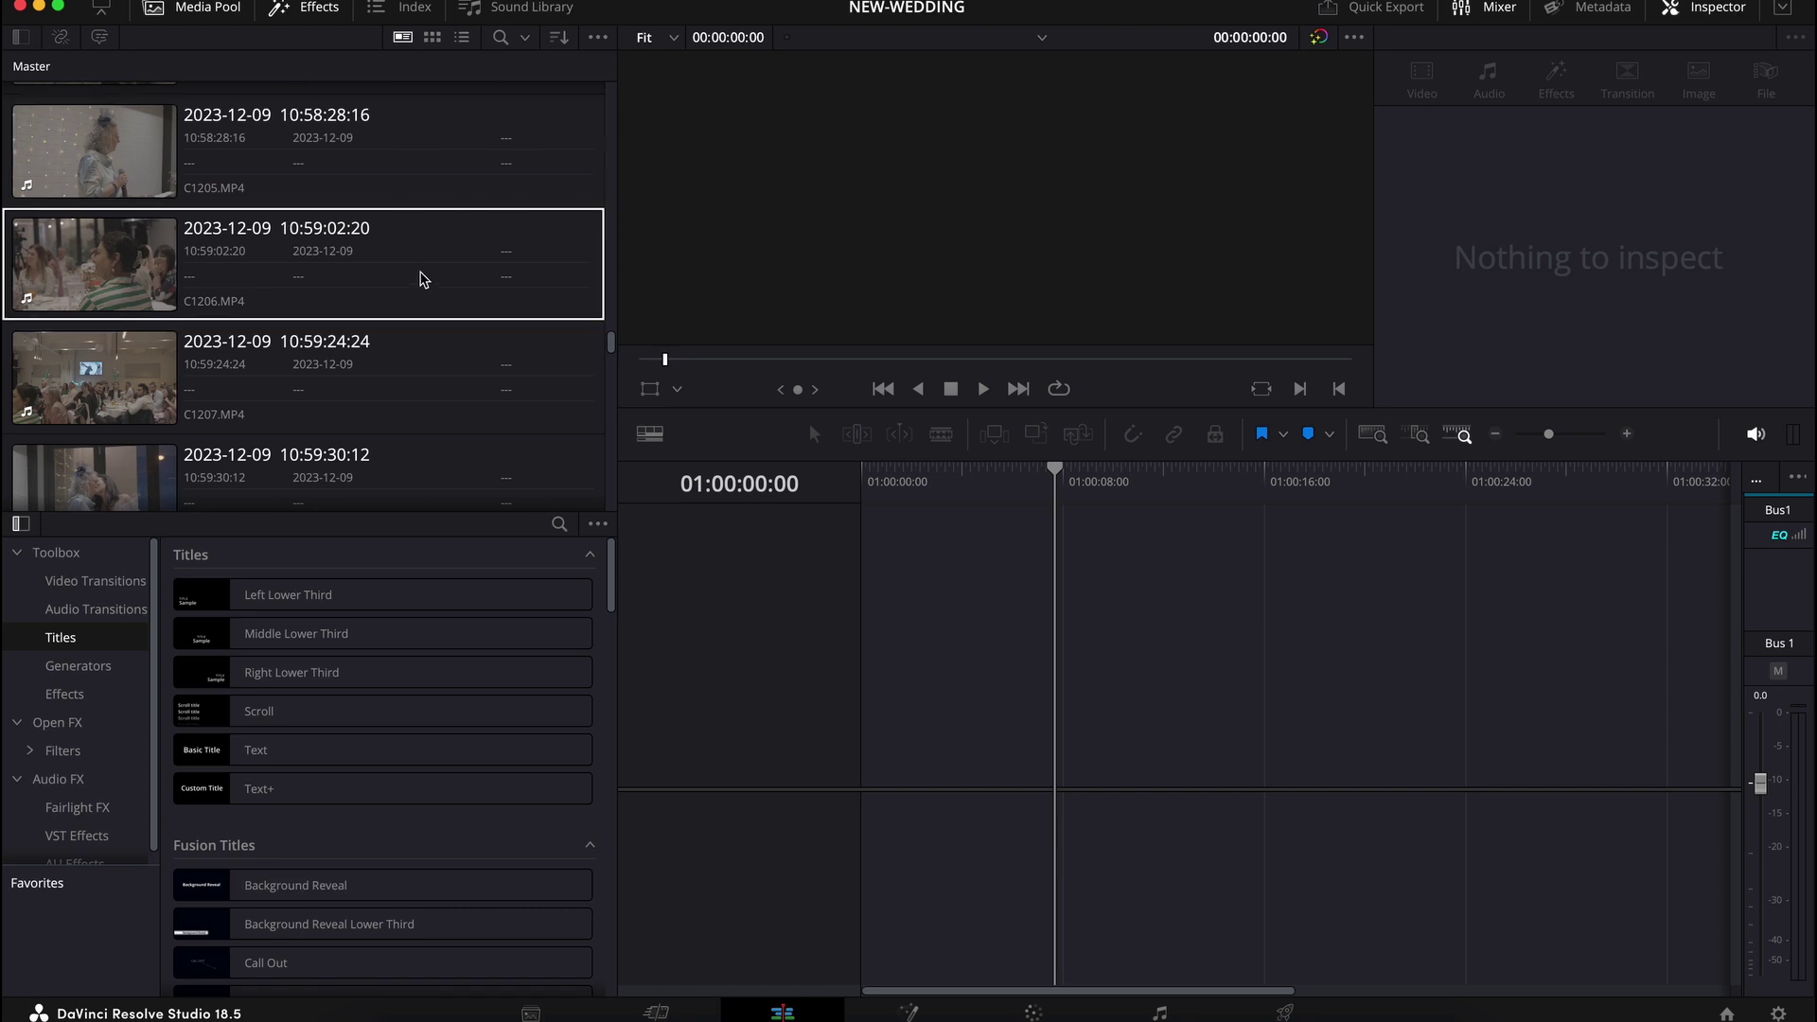
scroll(423, 278, up, 5)
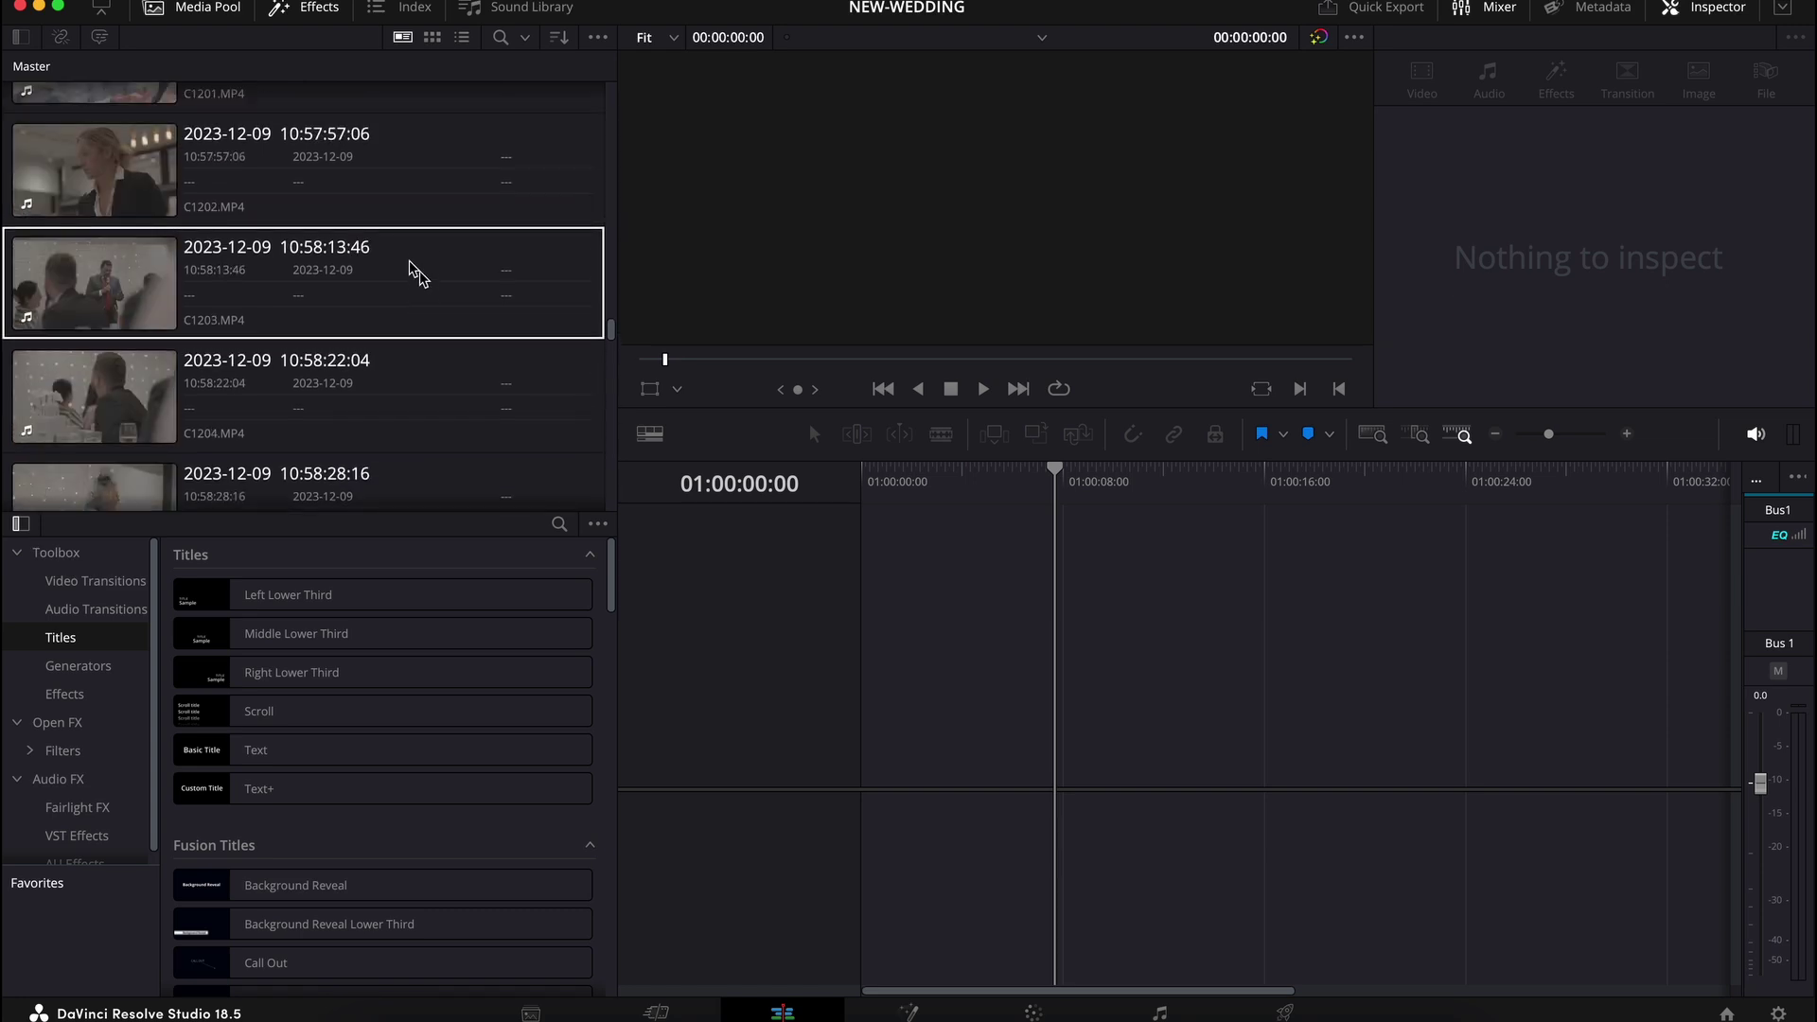
click(284, 188)
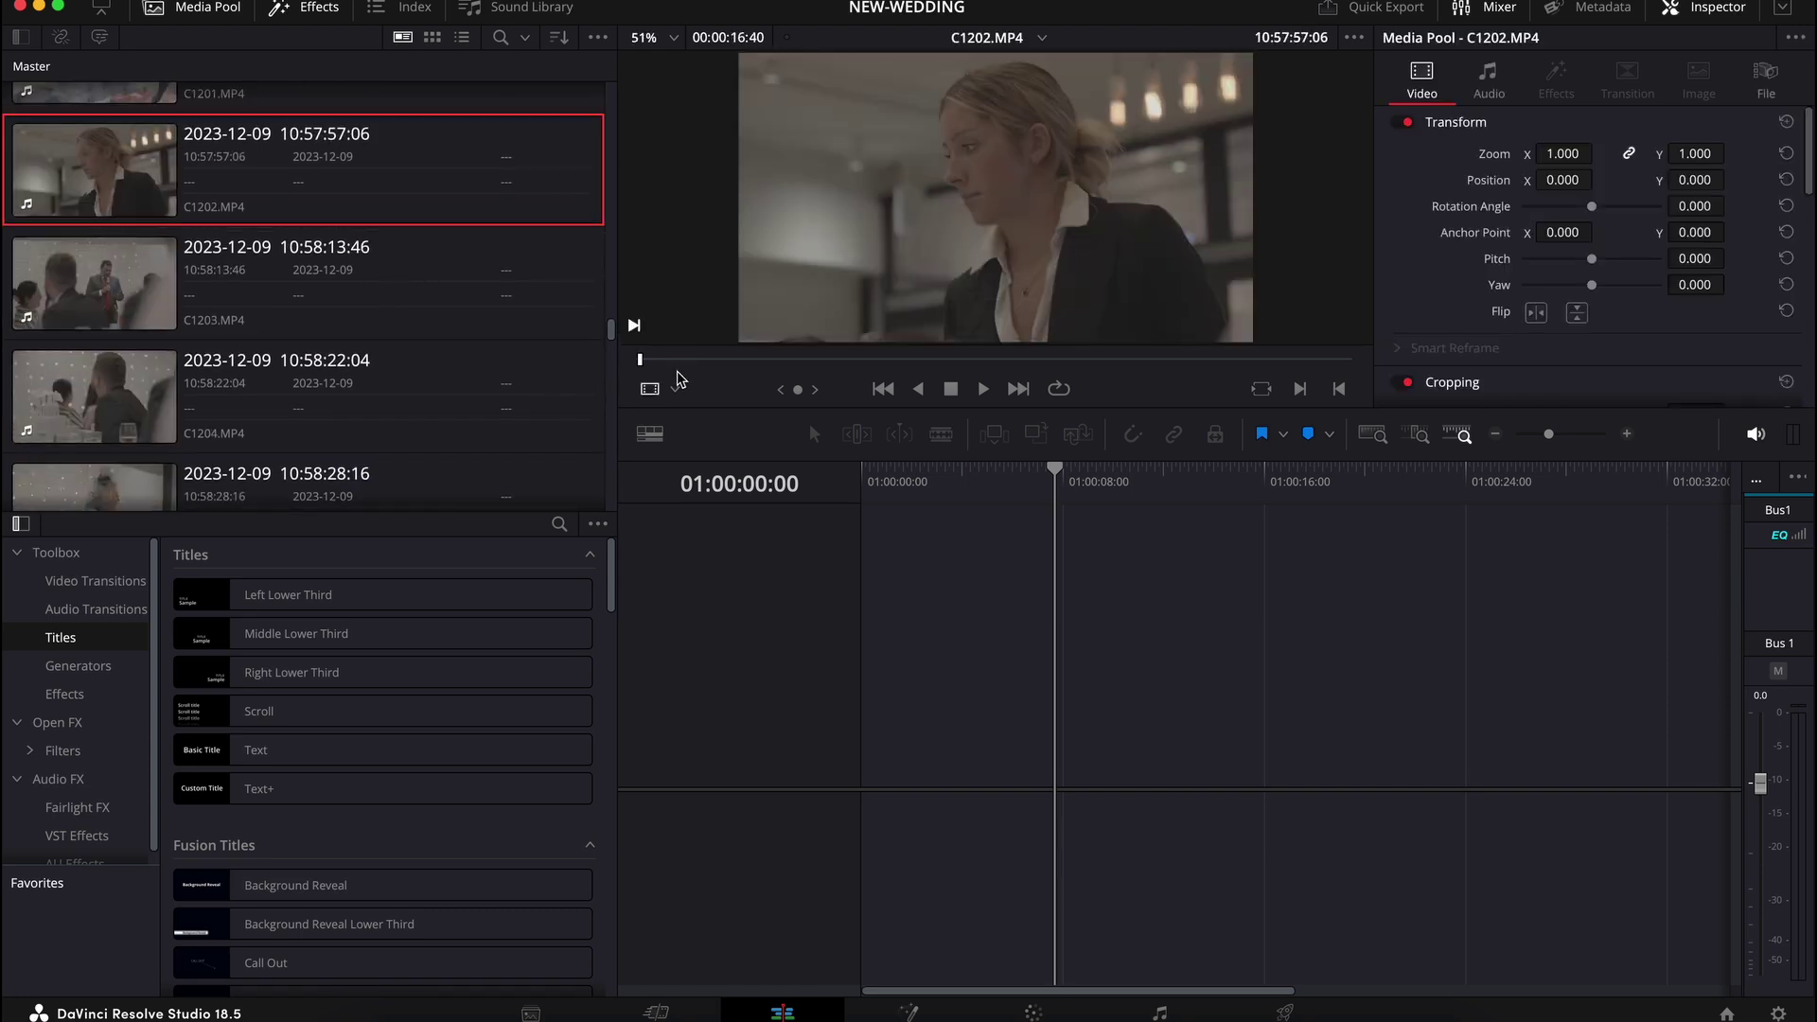
drag(677, 360, 809, 367)
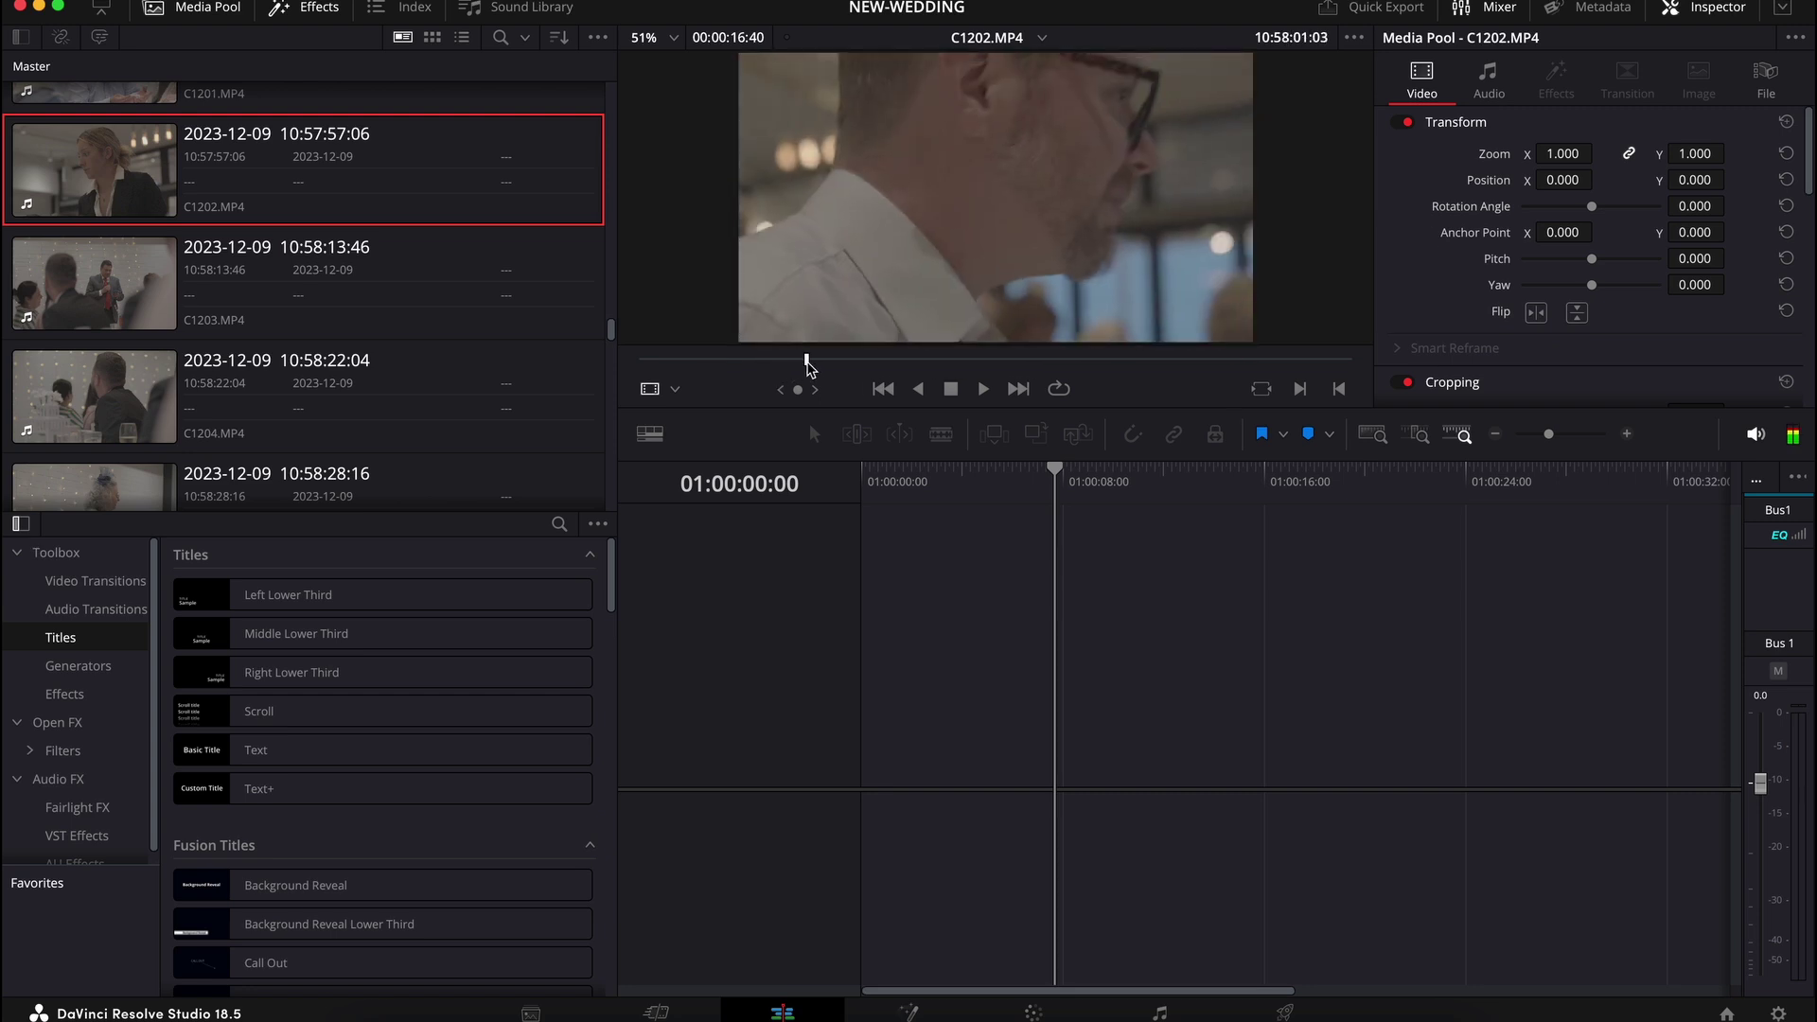
key(space)
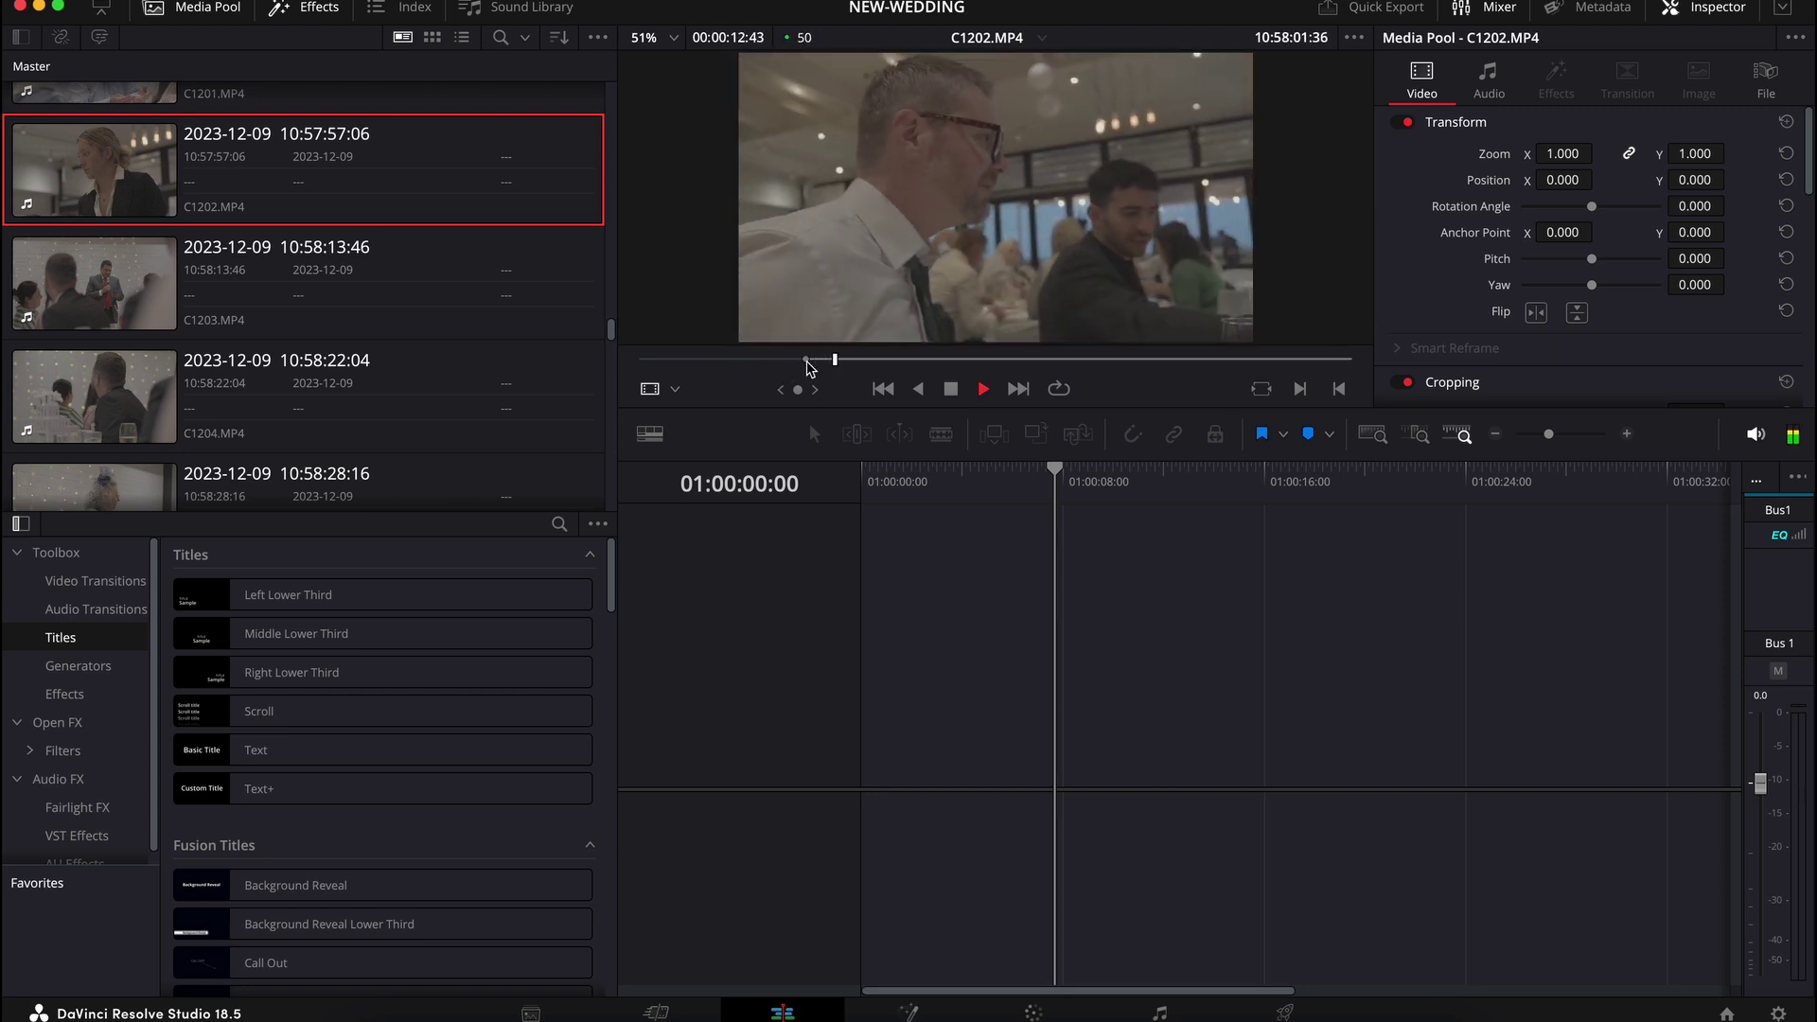
key(o)
key(space)
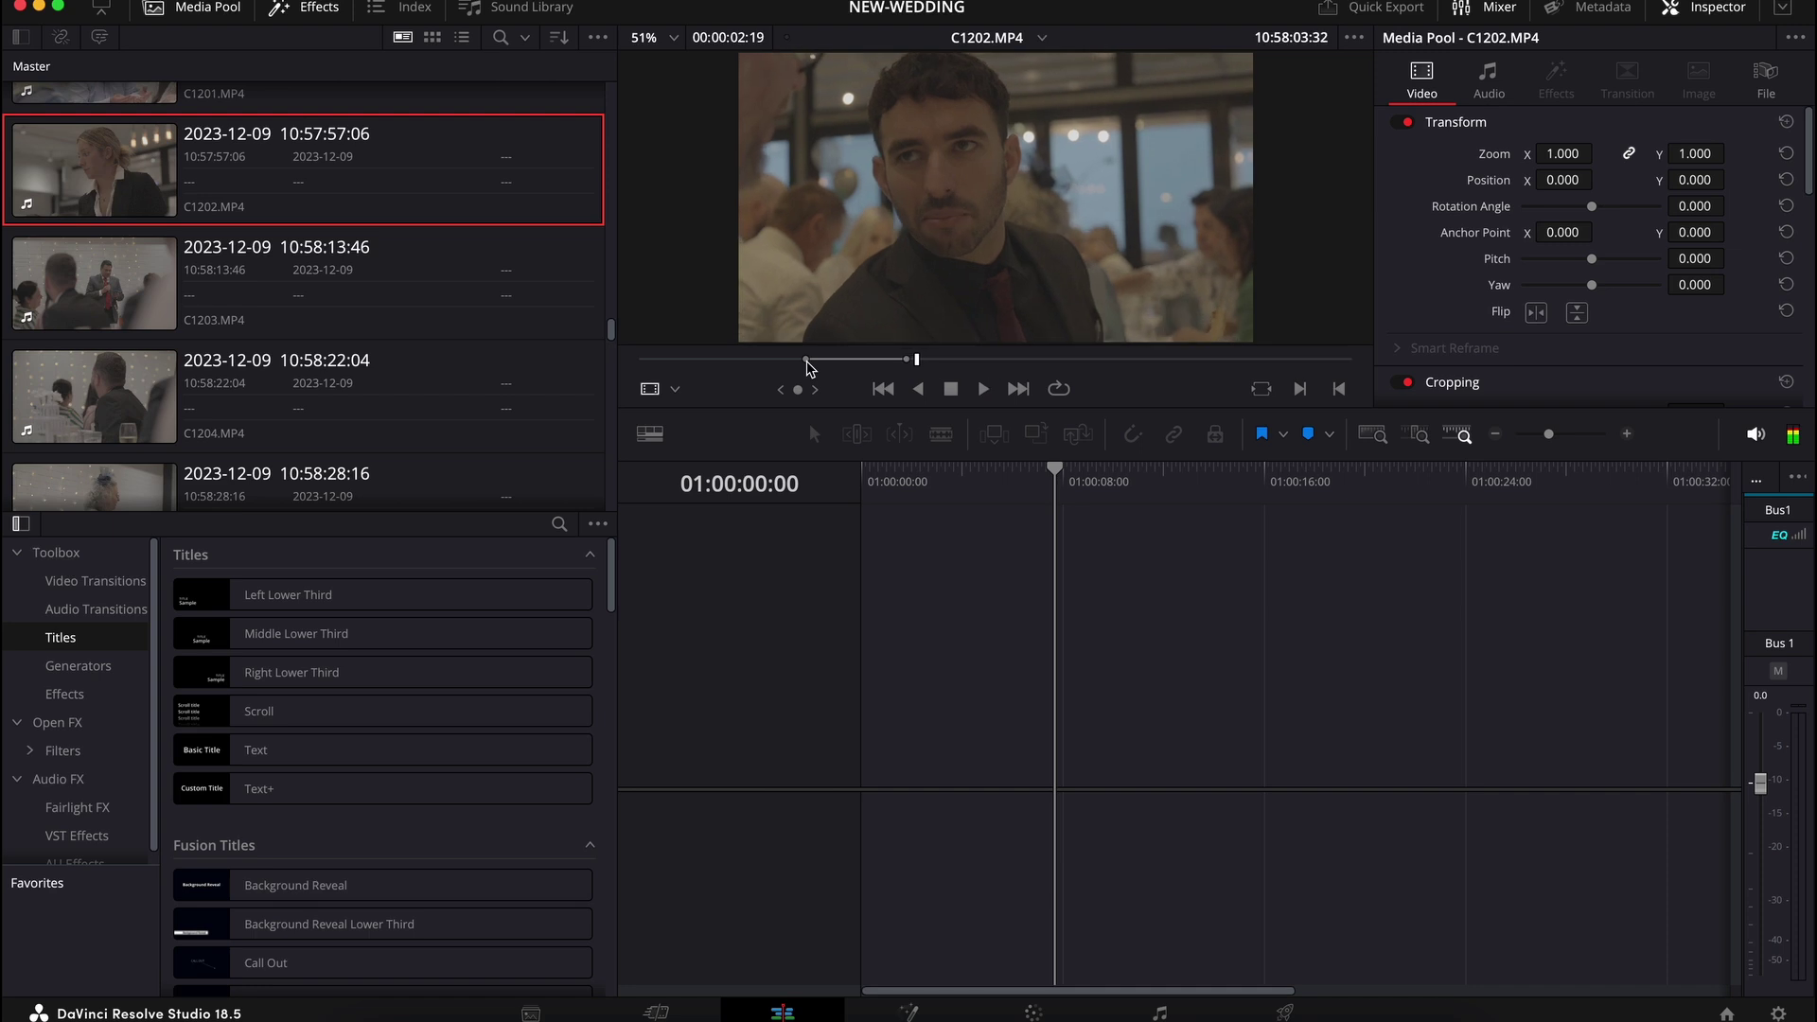
Place the marked part of C1202.MP4 at the start of a new timeline and preview it up to 01:00:01:02
drag(138, 170, 863, 755)
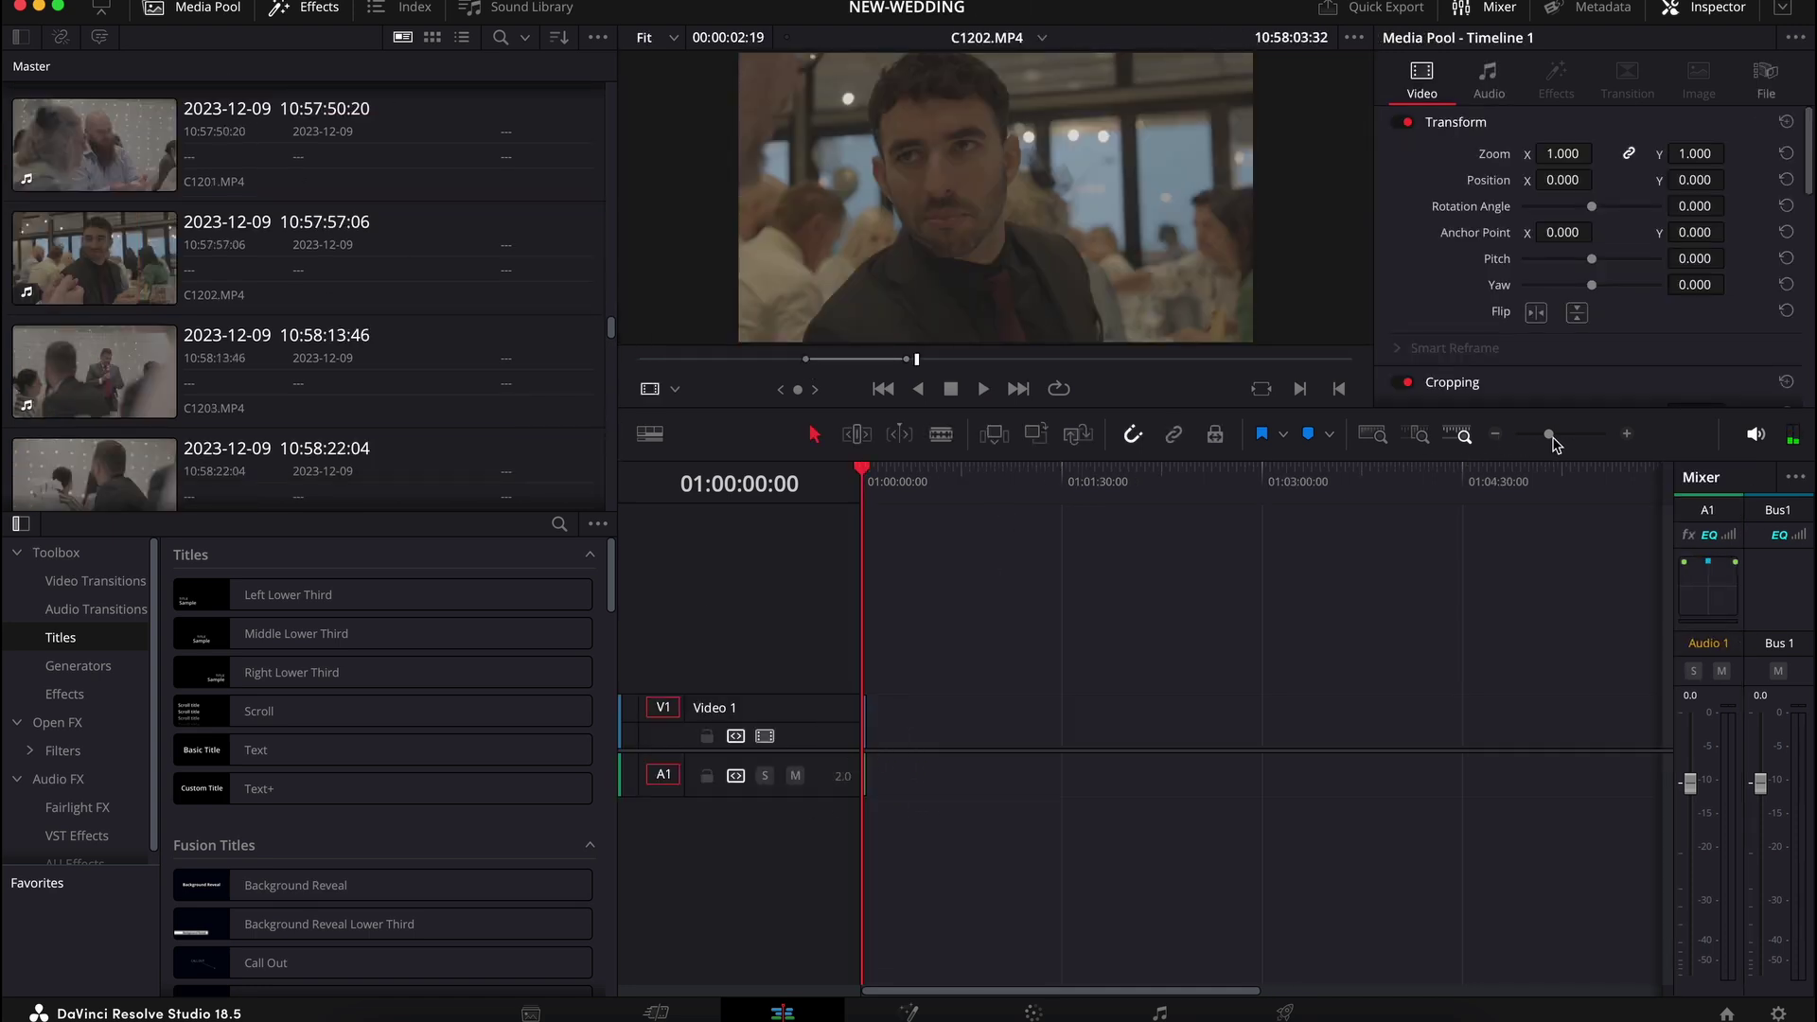
drag(1549, 434, 1590, 438)
click(867, 473)
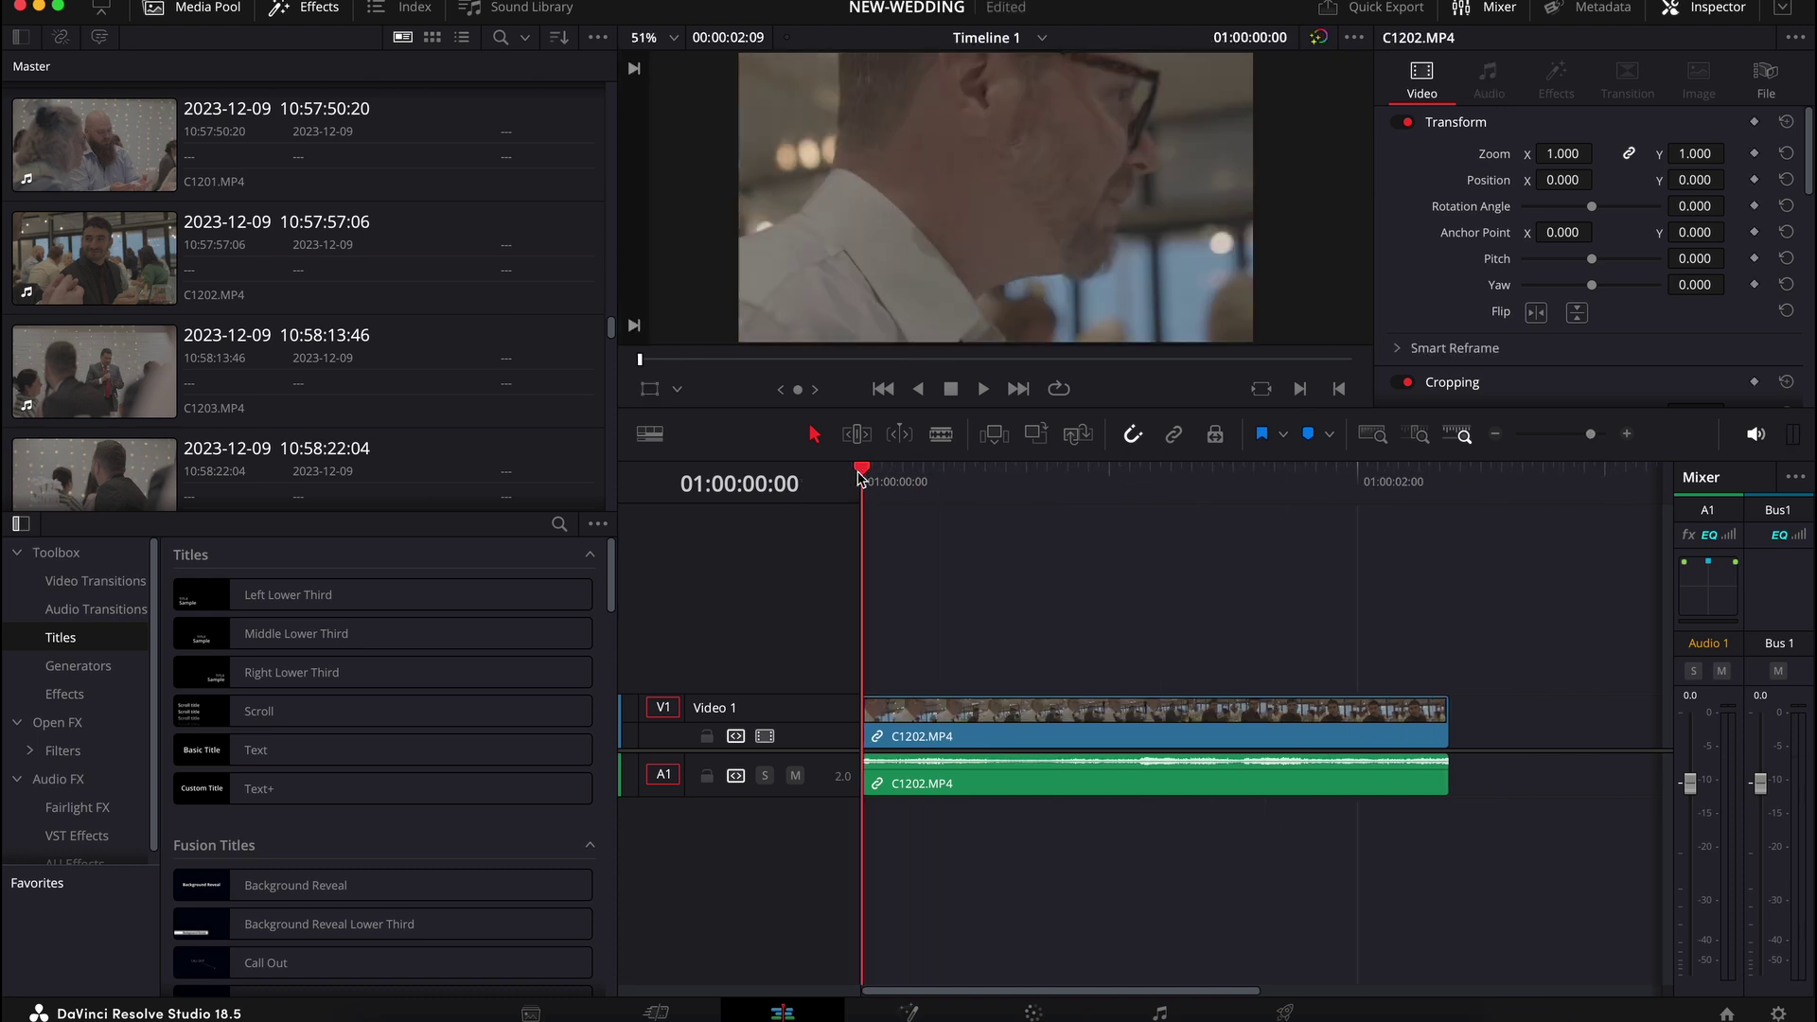
drag(870, 478, 1131, 473)
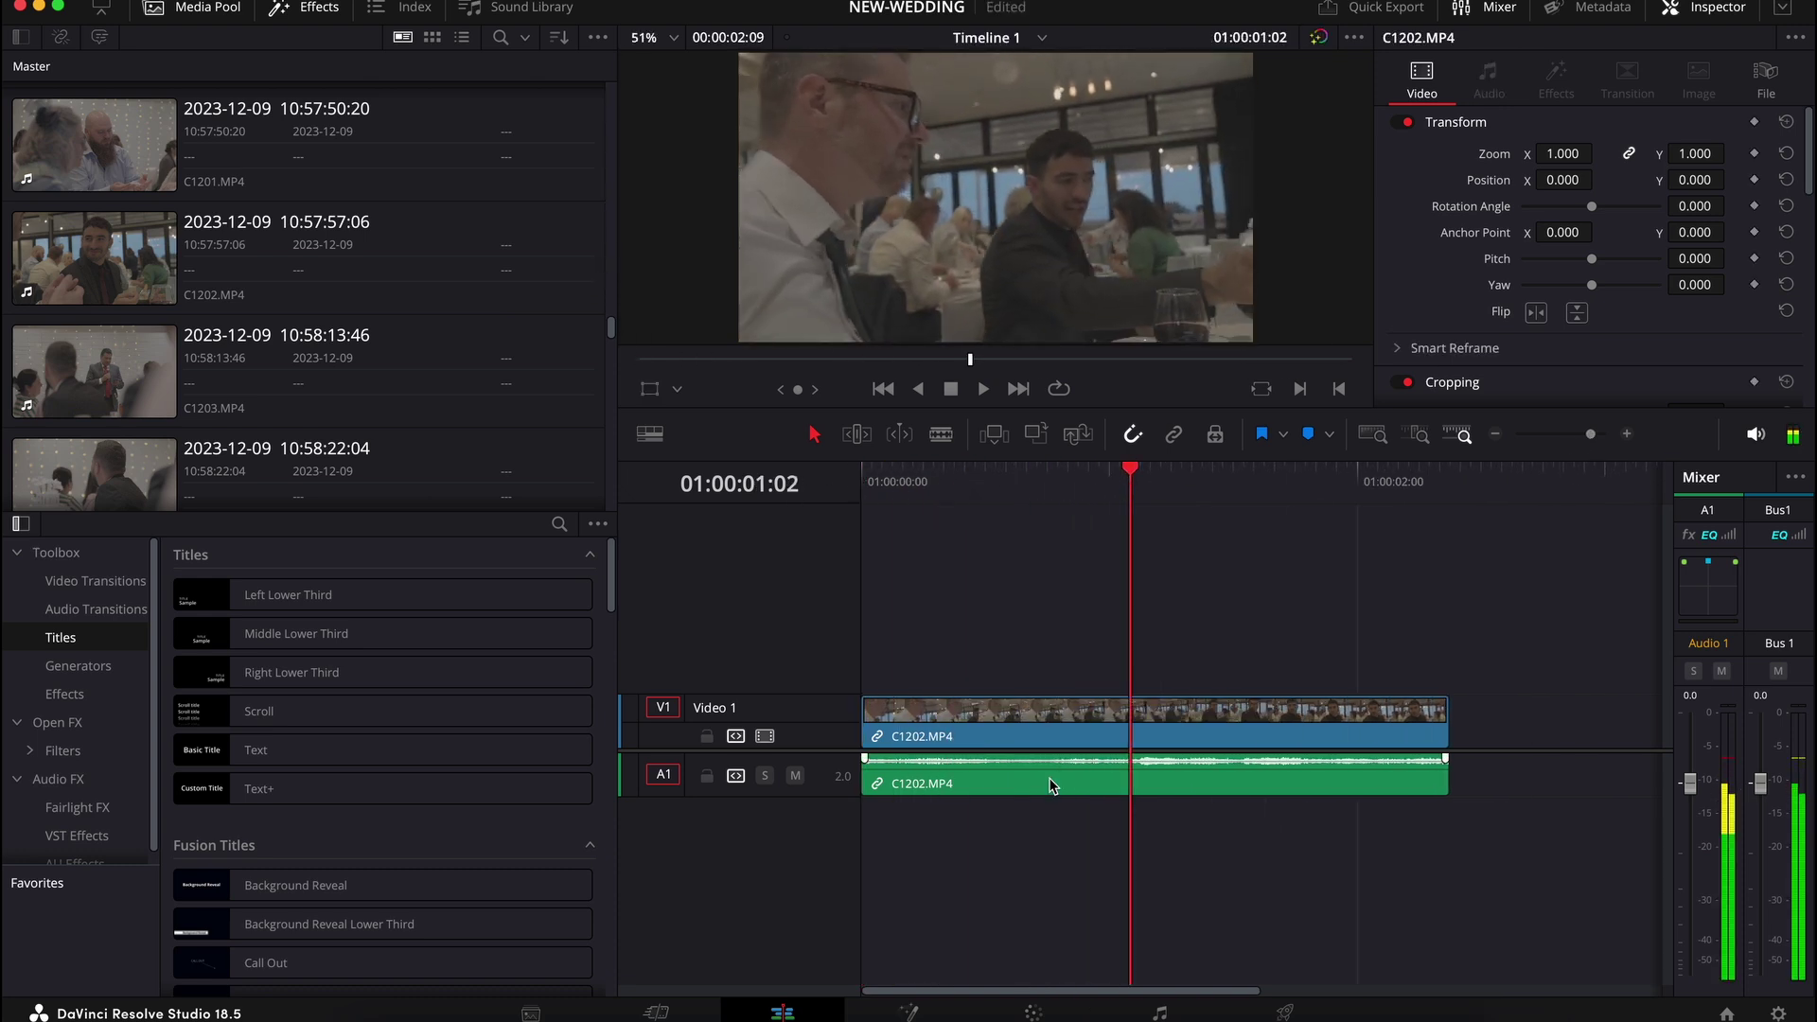
click(1031, 731)
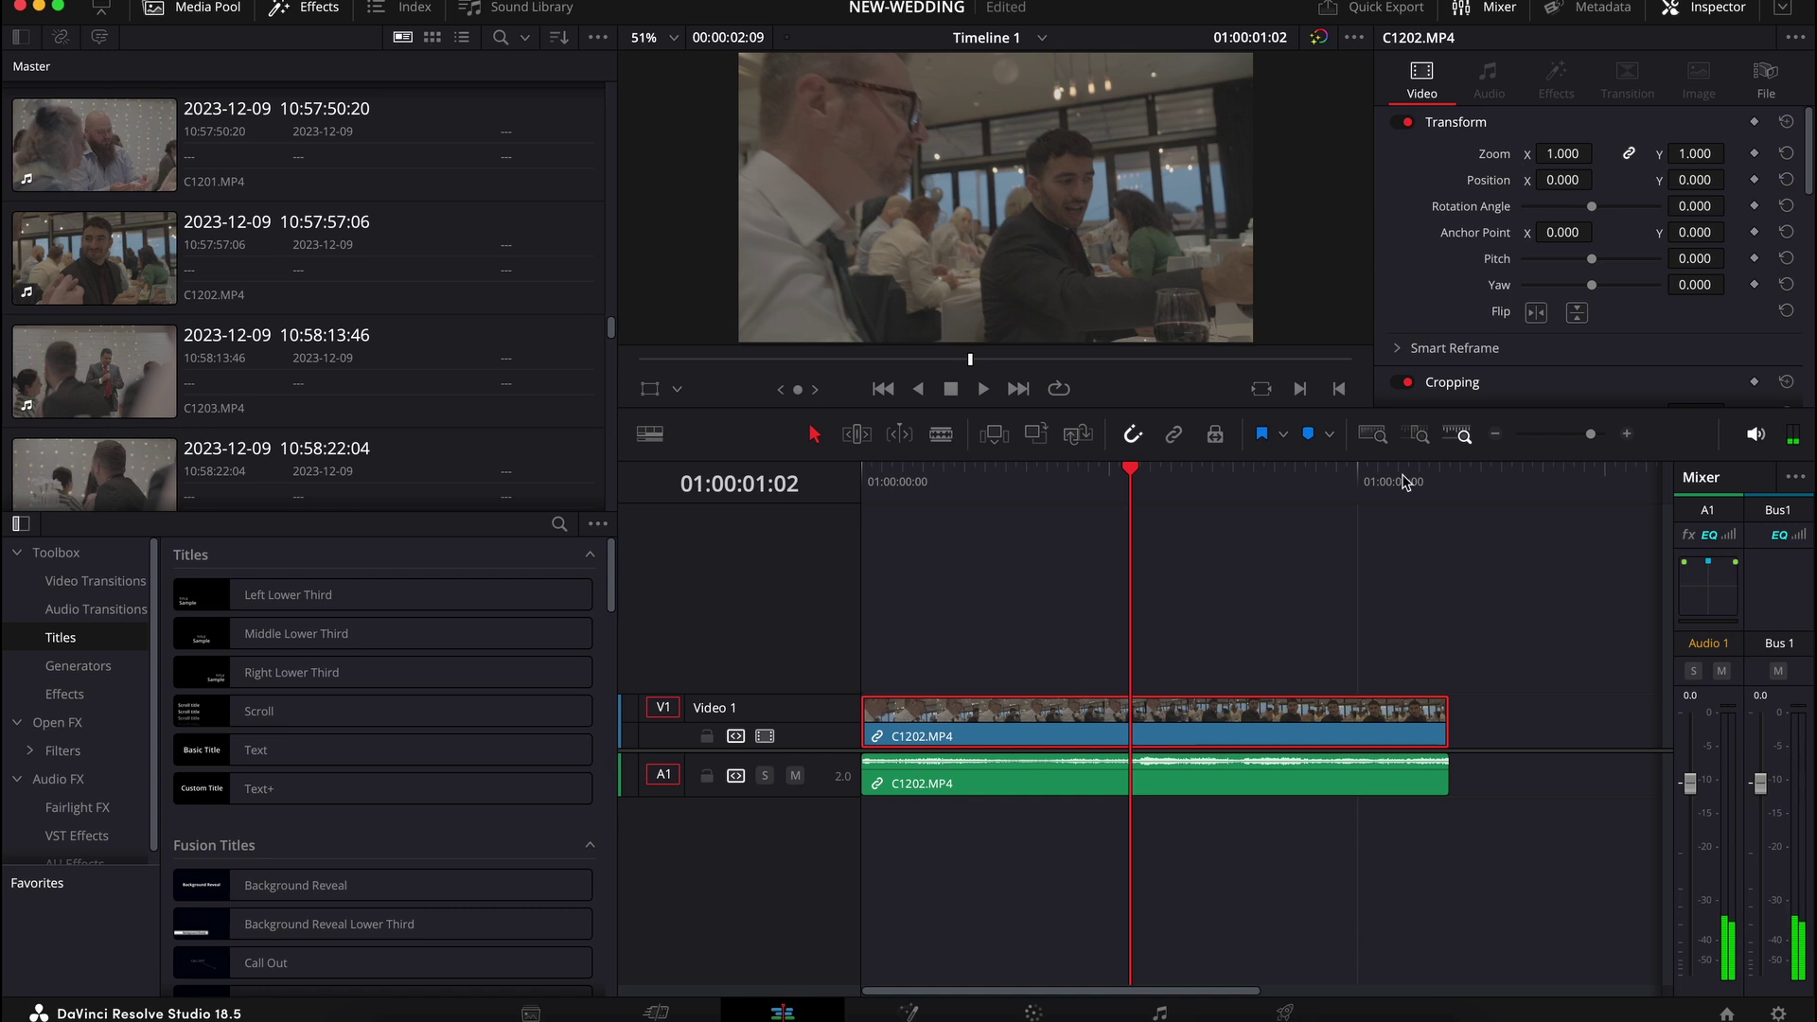
Append C1203.MP4 directly after C1202.MP4 on Video 1 and trim its end to a length of about seven seconds
drag(1582, 437, 1573, 435)
click(242, 256)
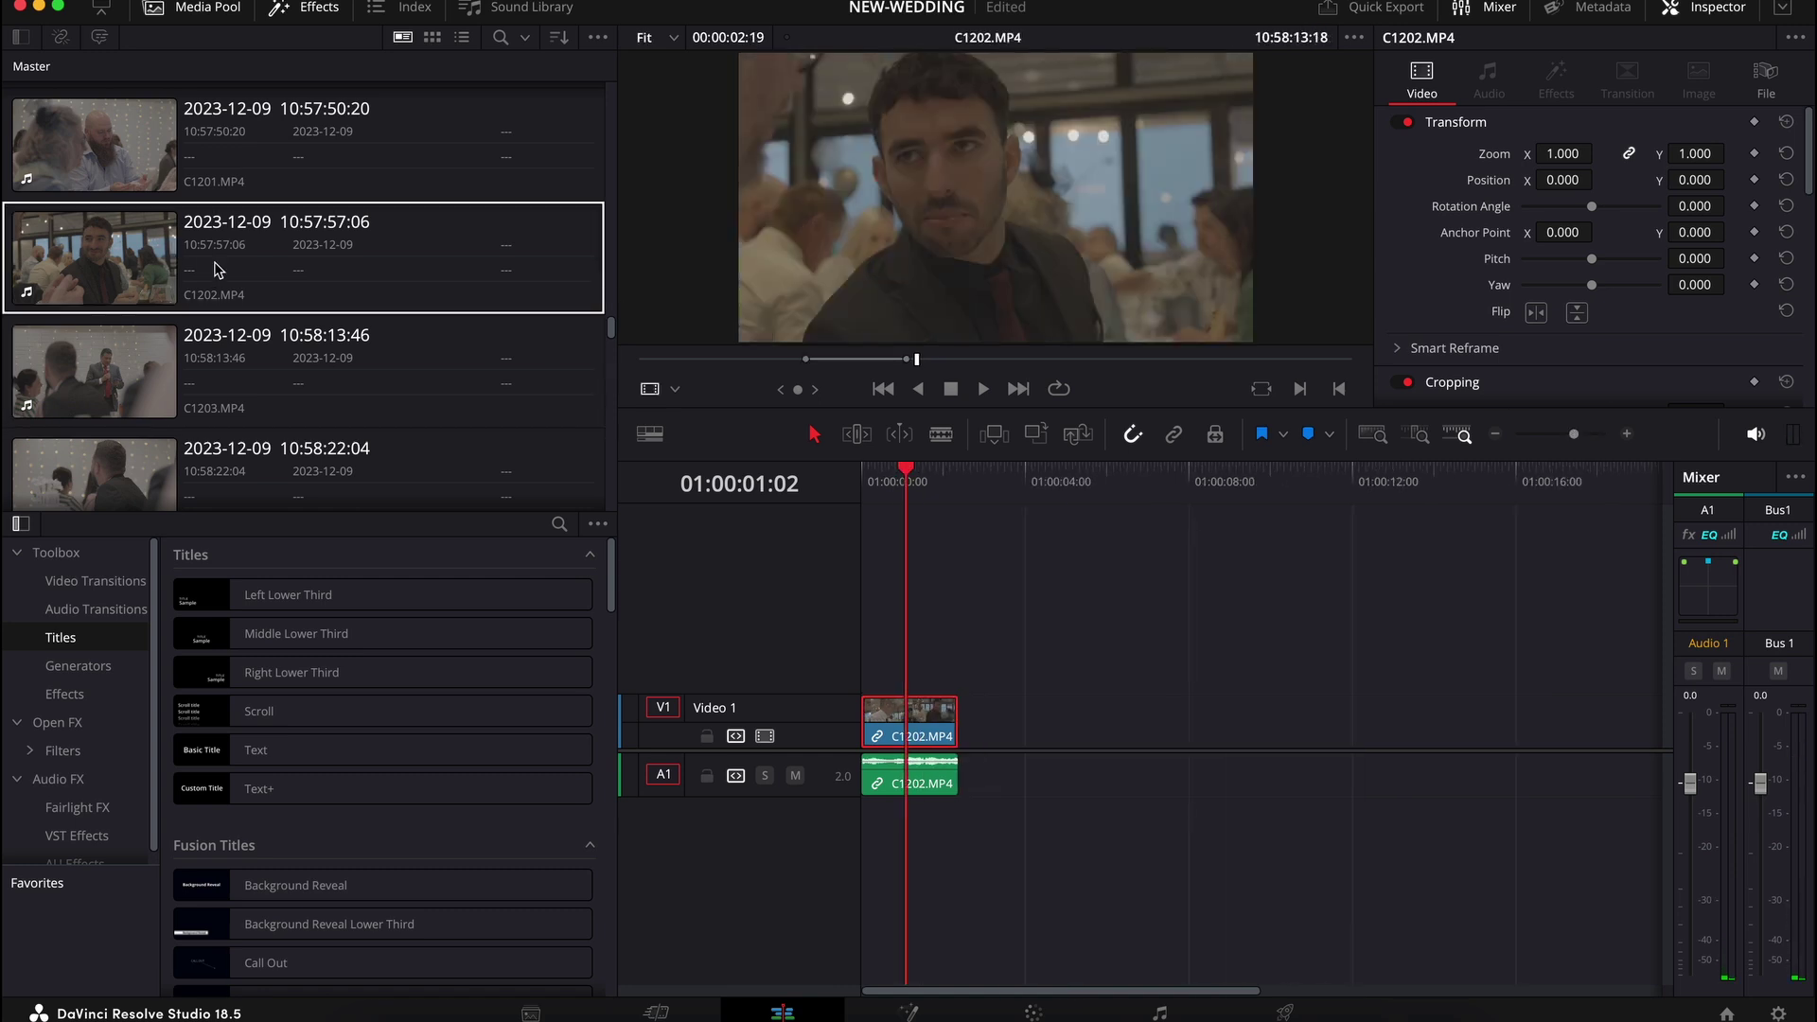
click(244, 363)
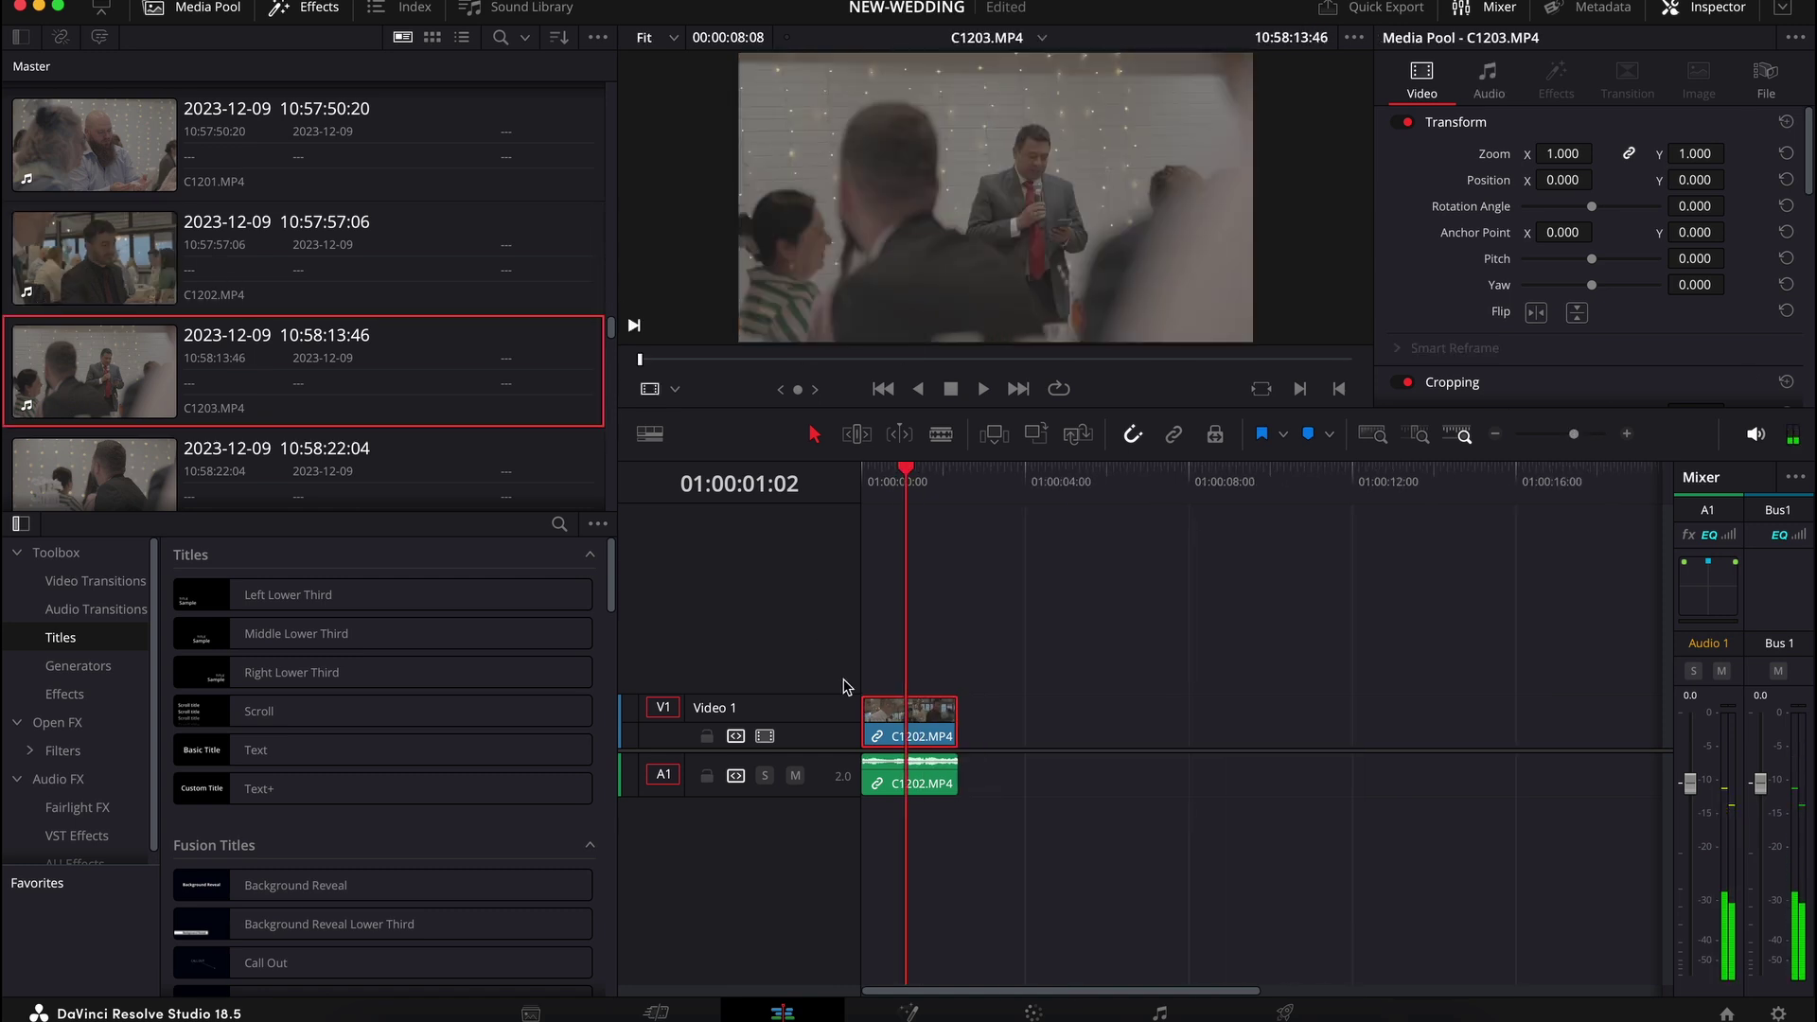
drag(152, 378, 975, 745)
click(958, 481)
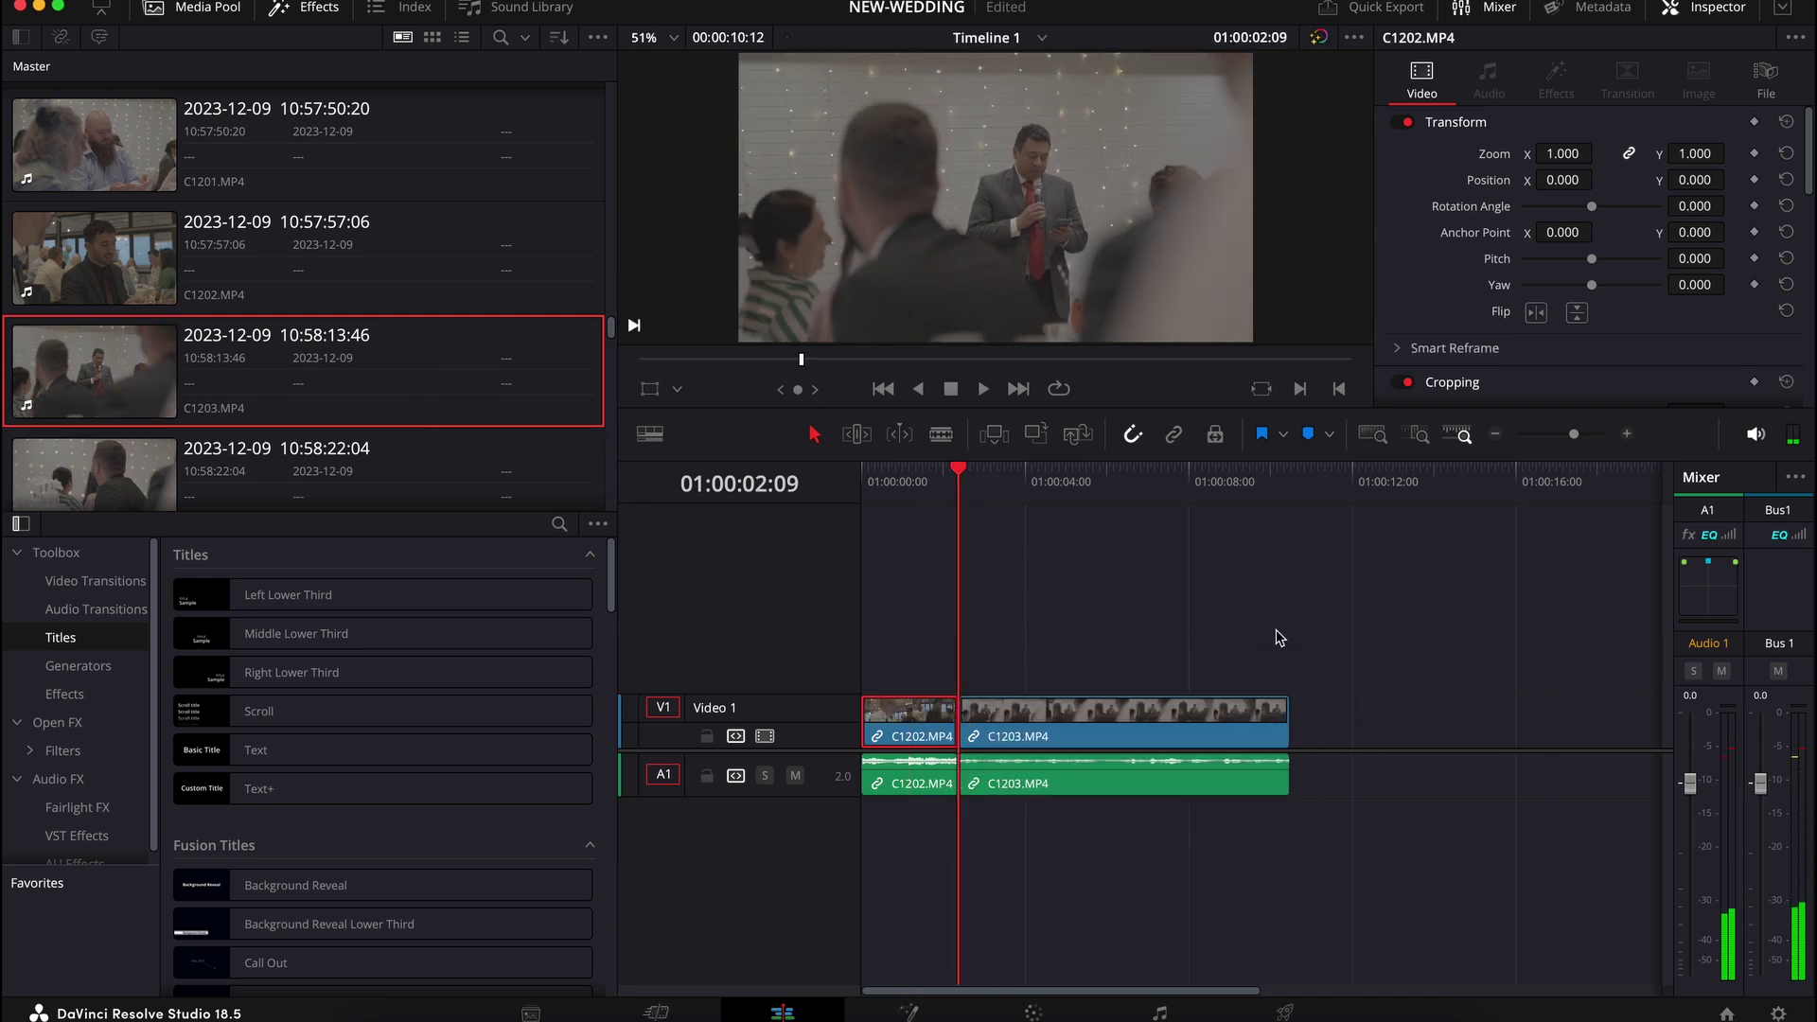
drag(1287, 726, 1247, 717)
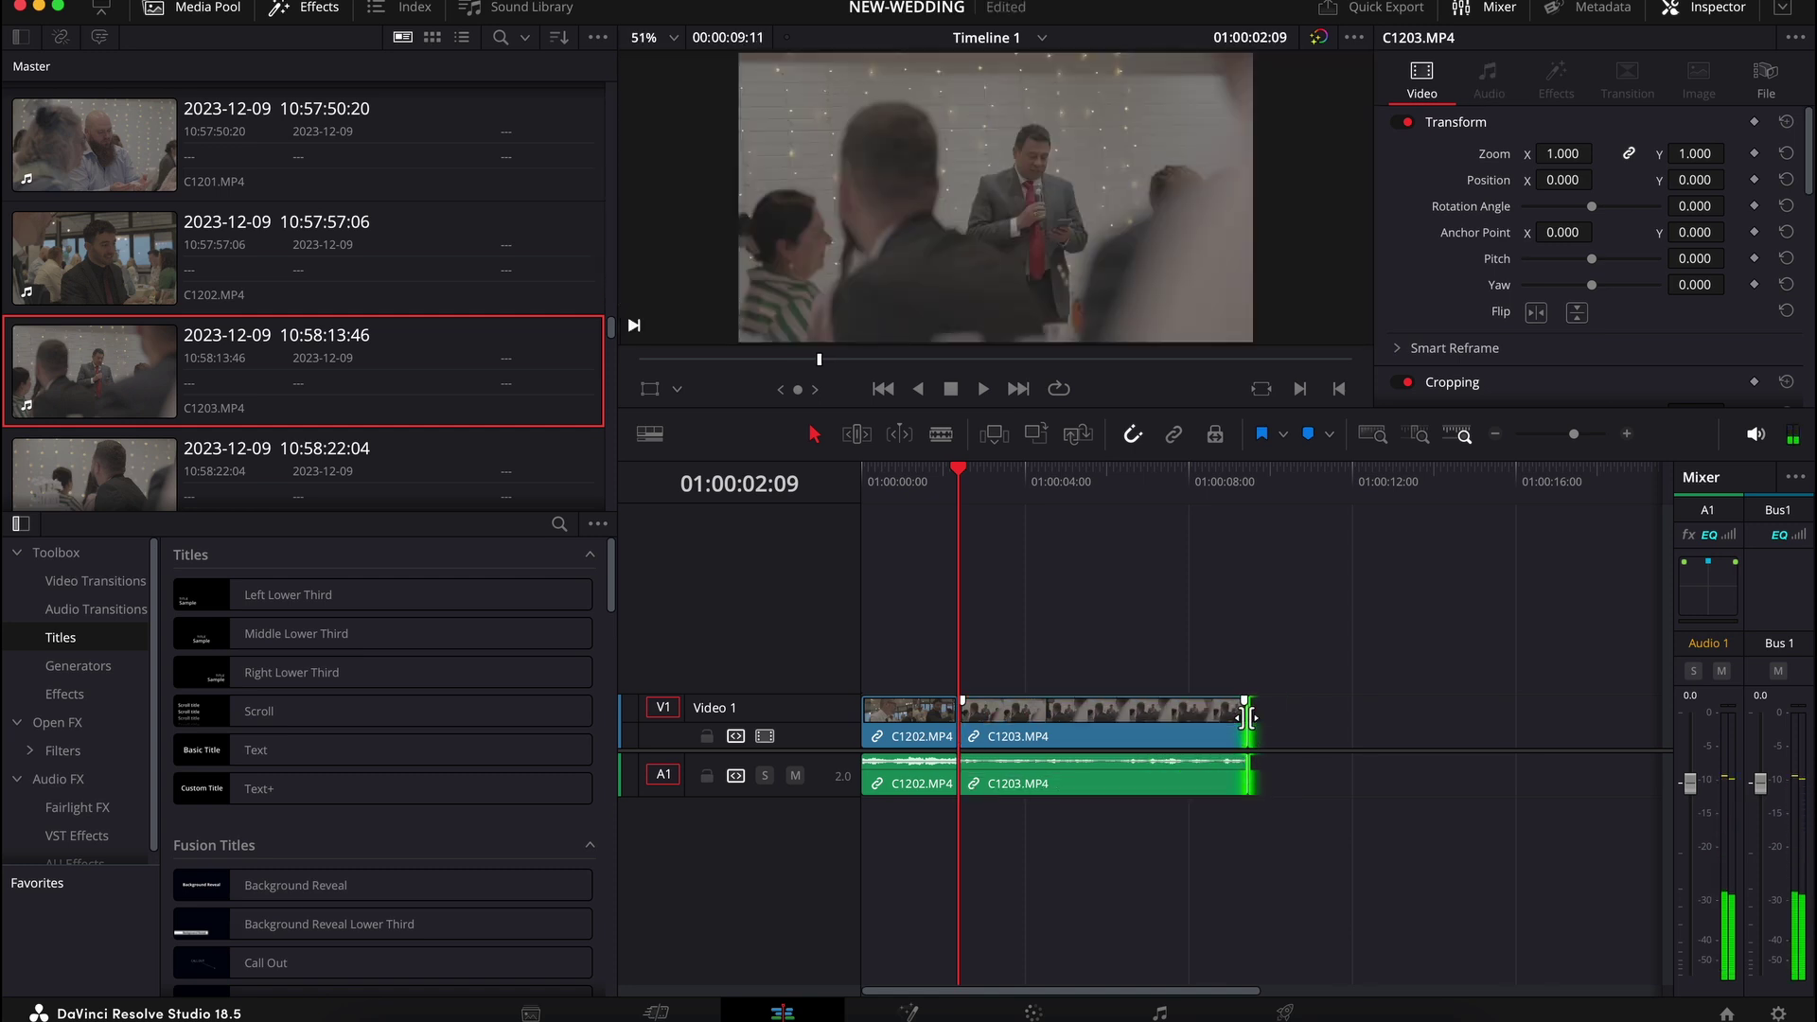
Set the transform of C1203.MP4 on the timeline to zoom 1.230, position X -74 and rotation angle -0.700
click(1114, 706)
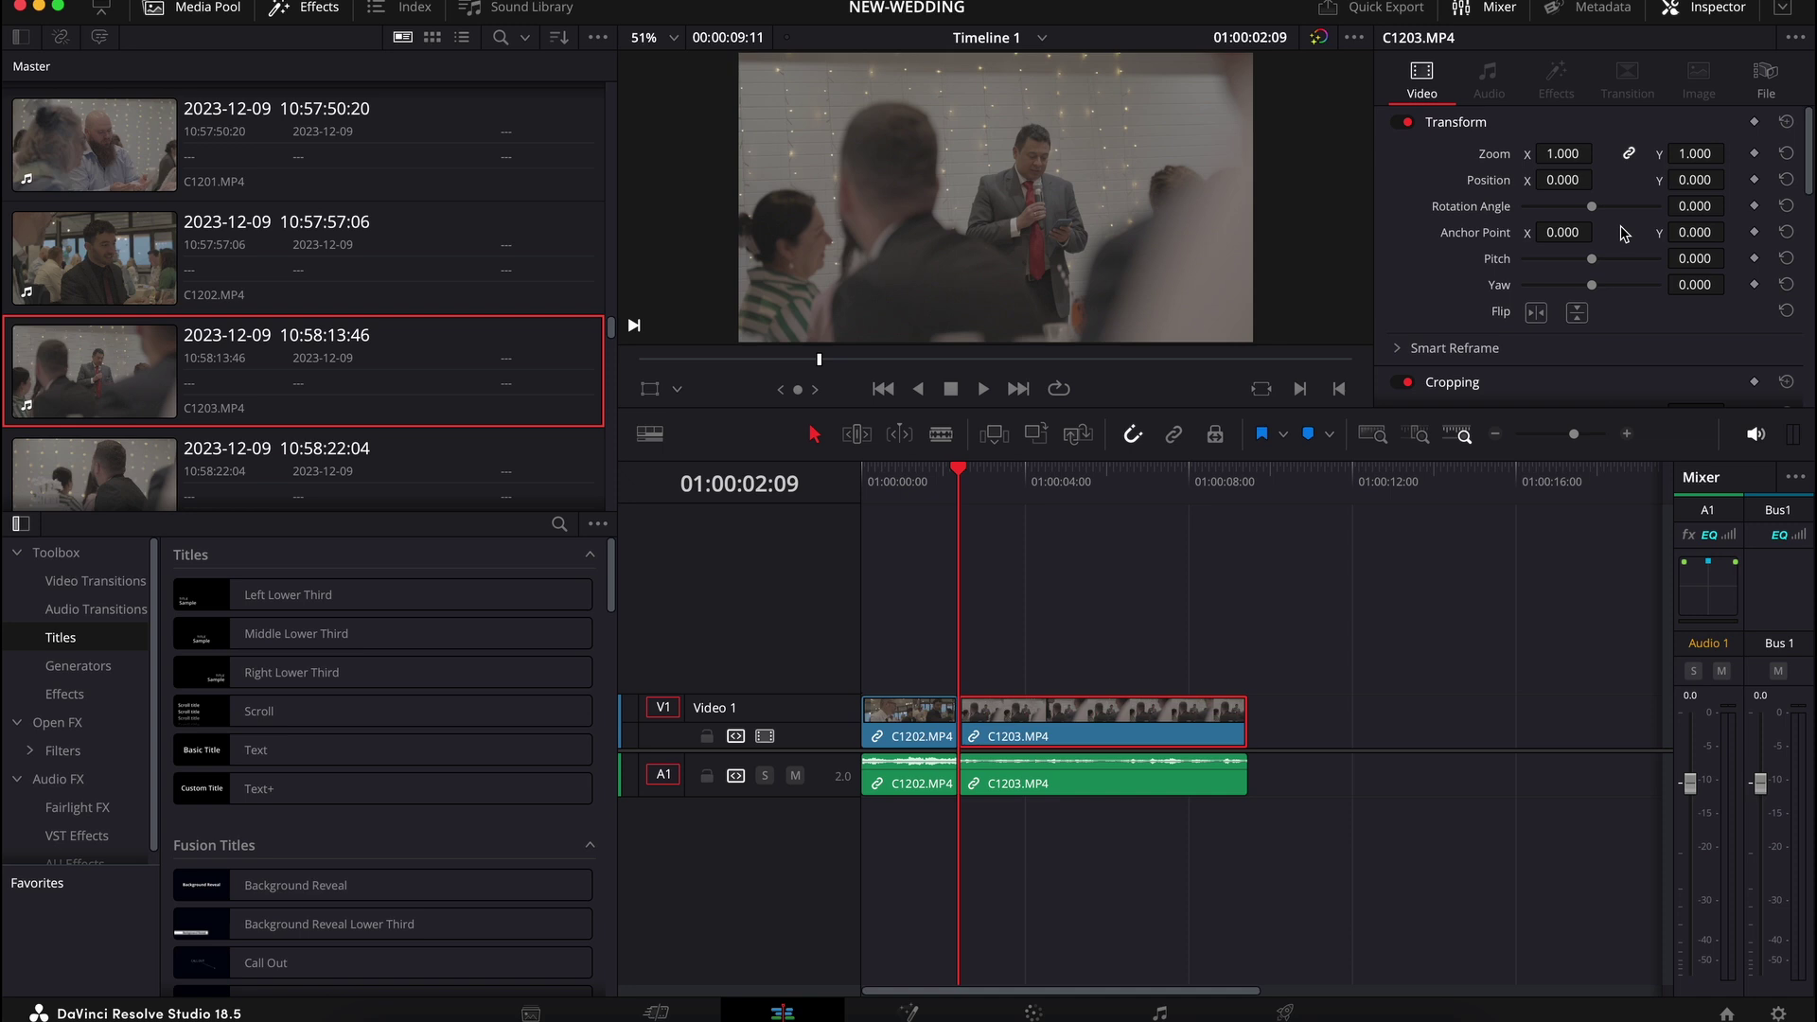
scroll(1615, 247, down, 3)
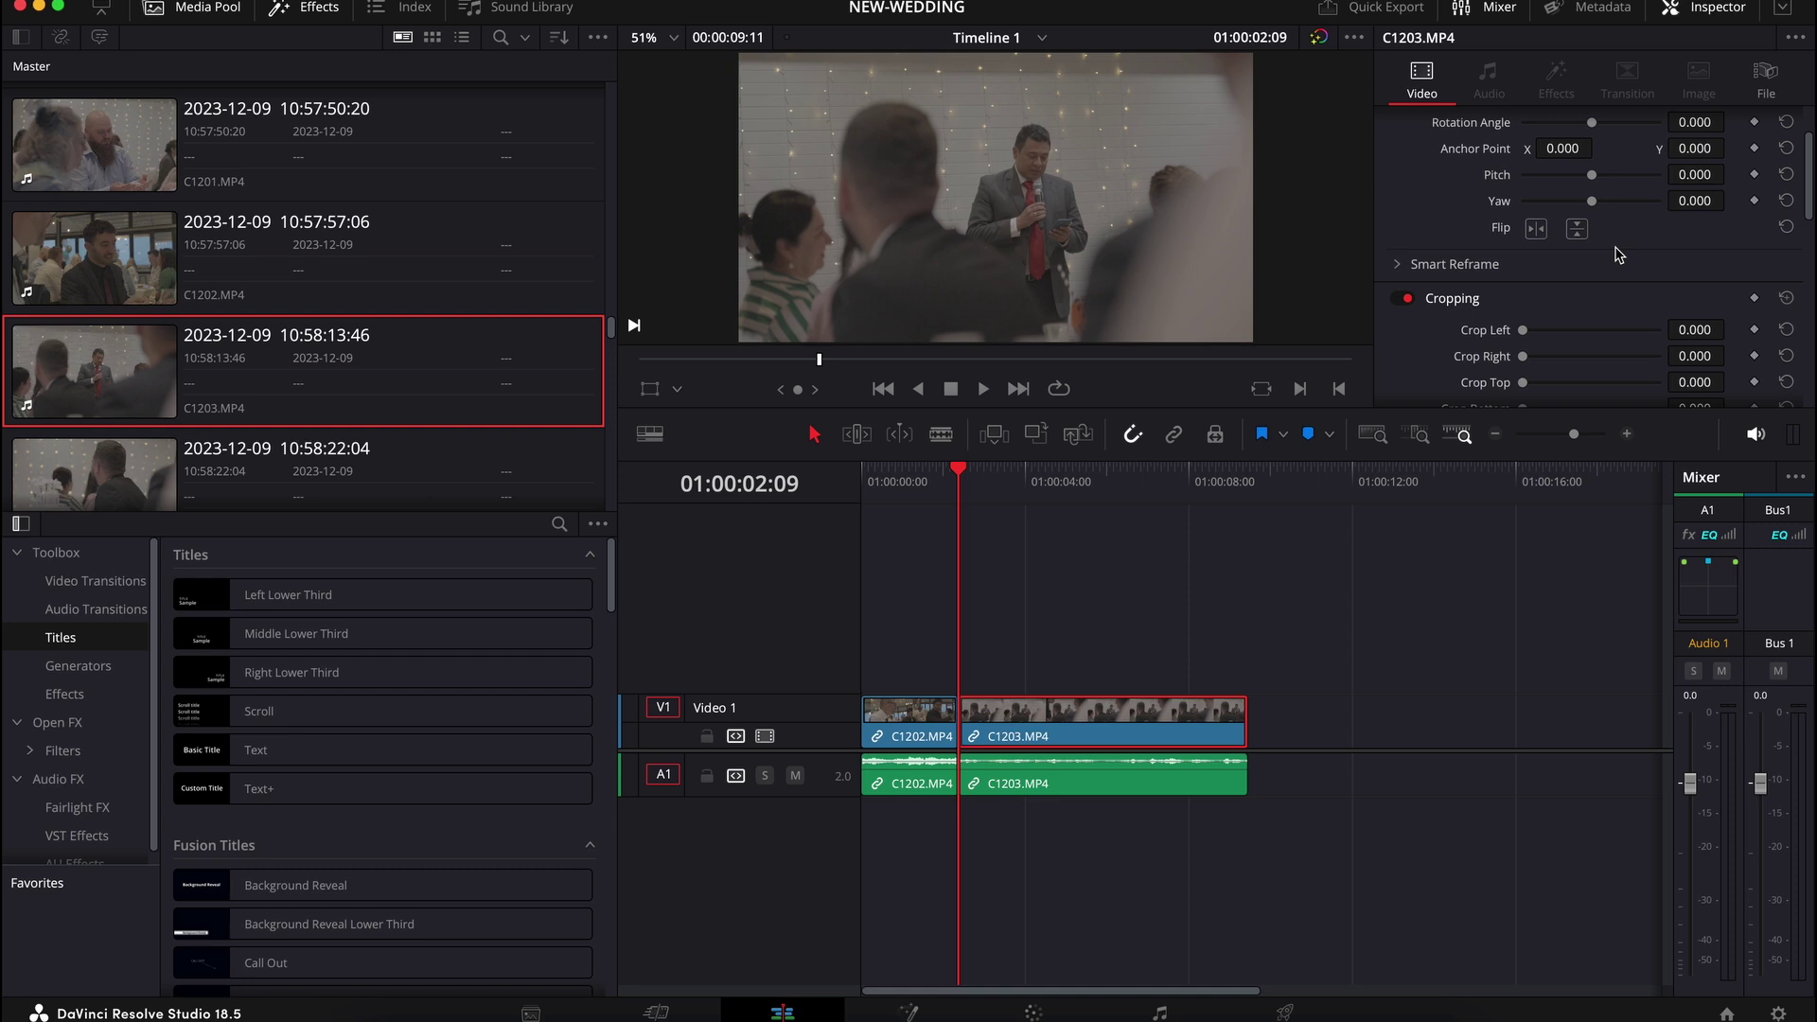
scroll(1615, 254, up, 3)
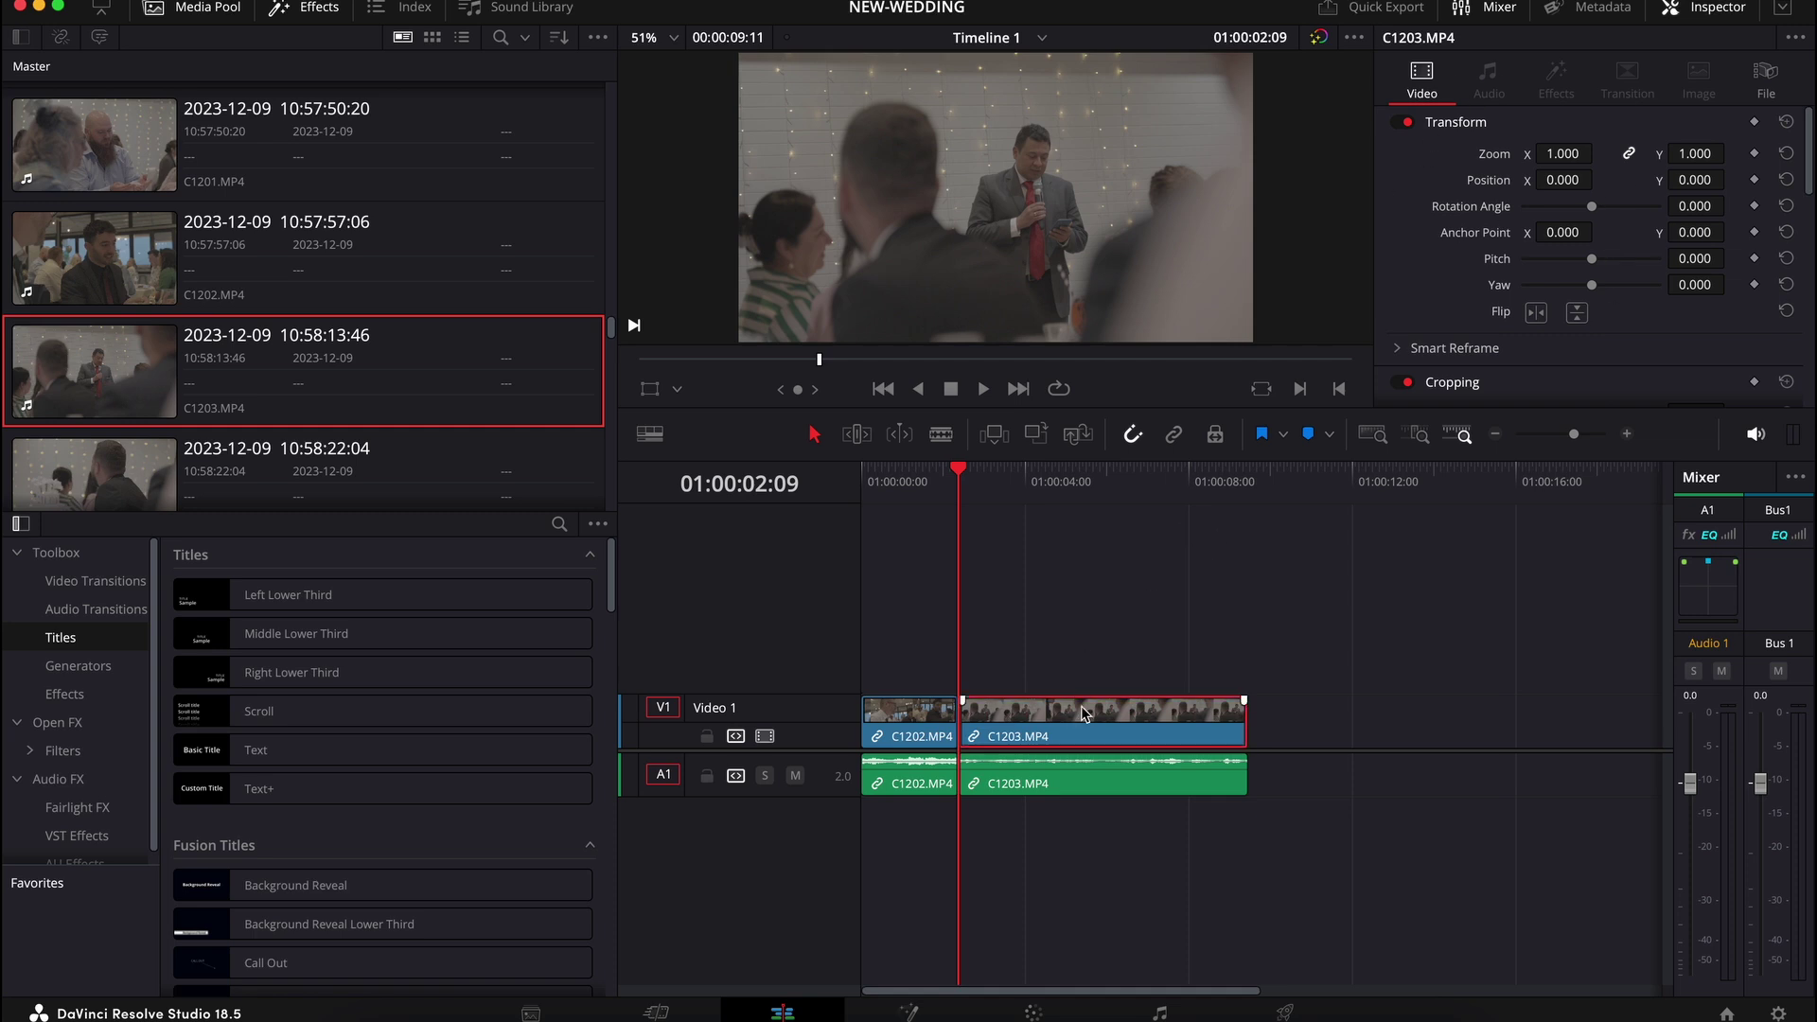
drag(1557, 151, 1514, 179)
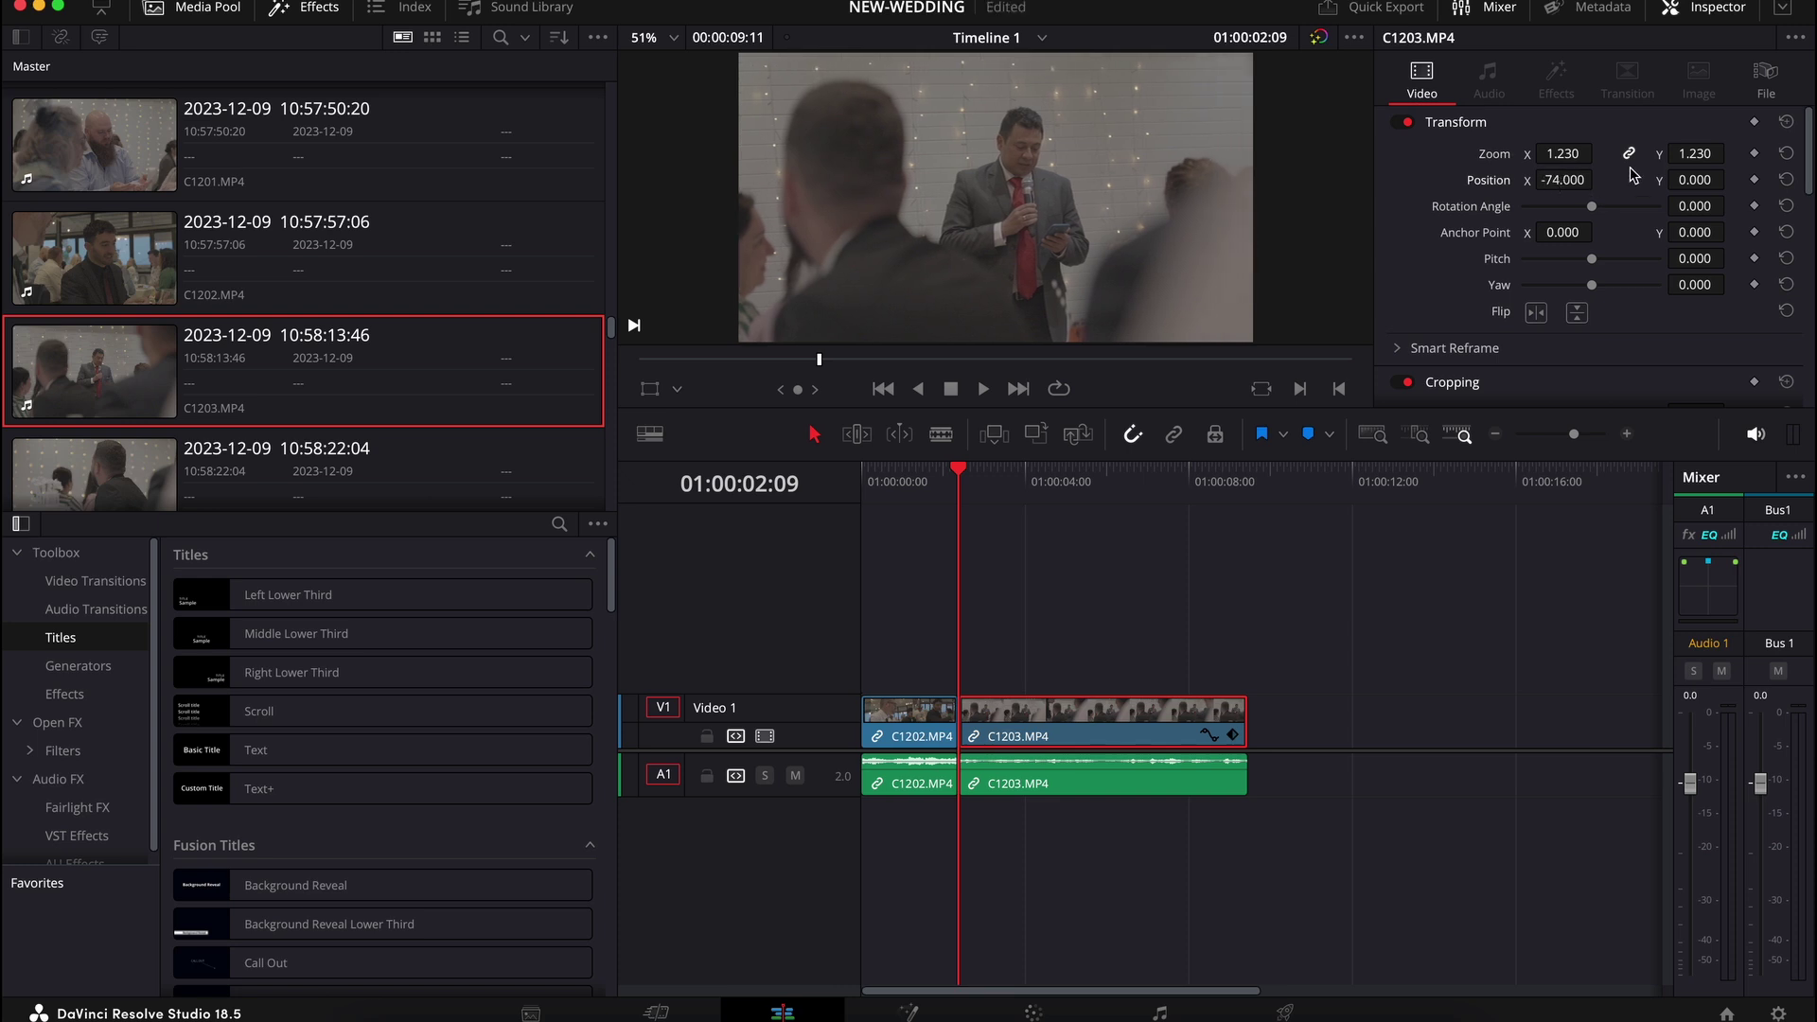
drag(1693, 206, 1731, 203)
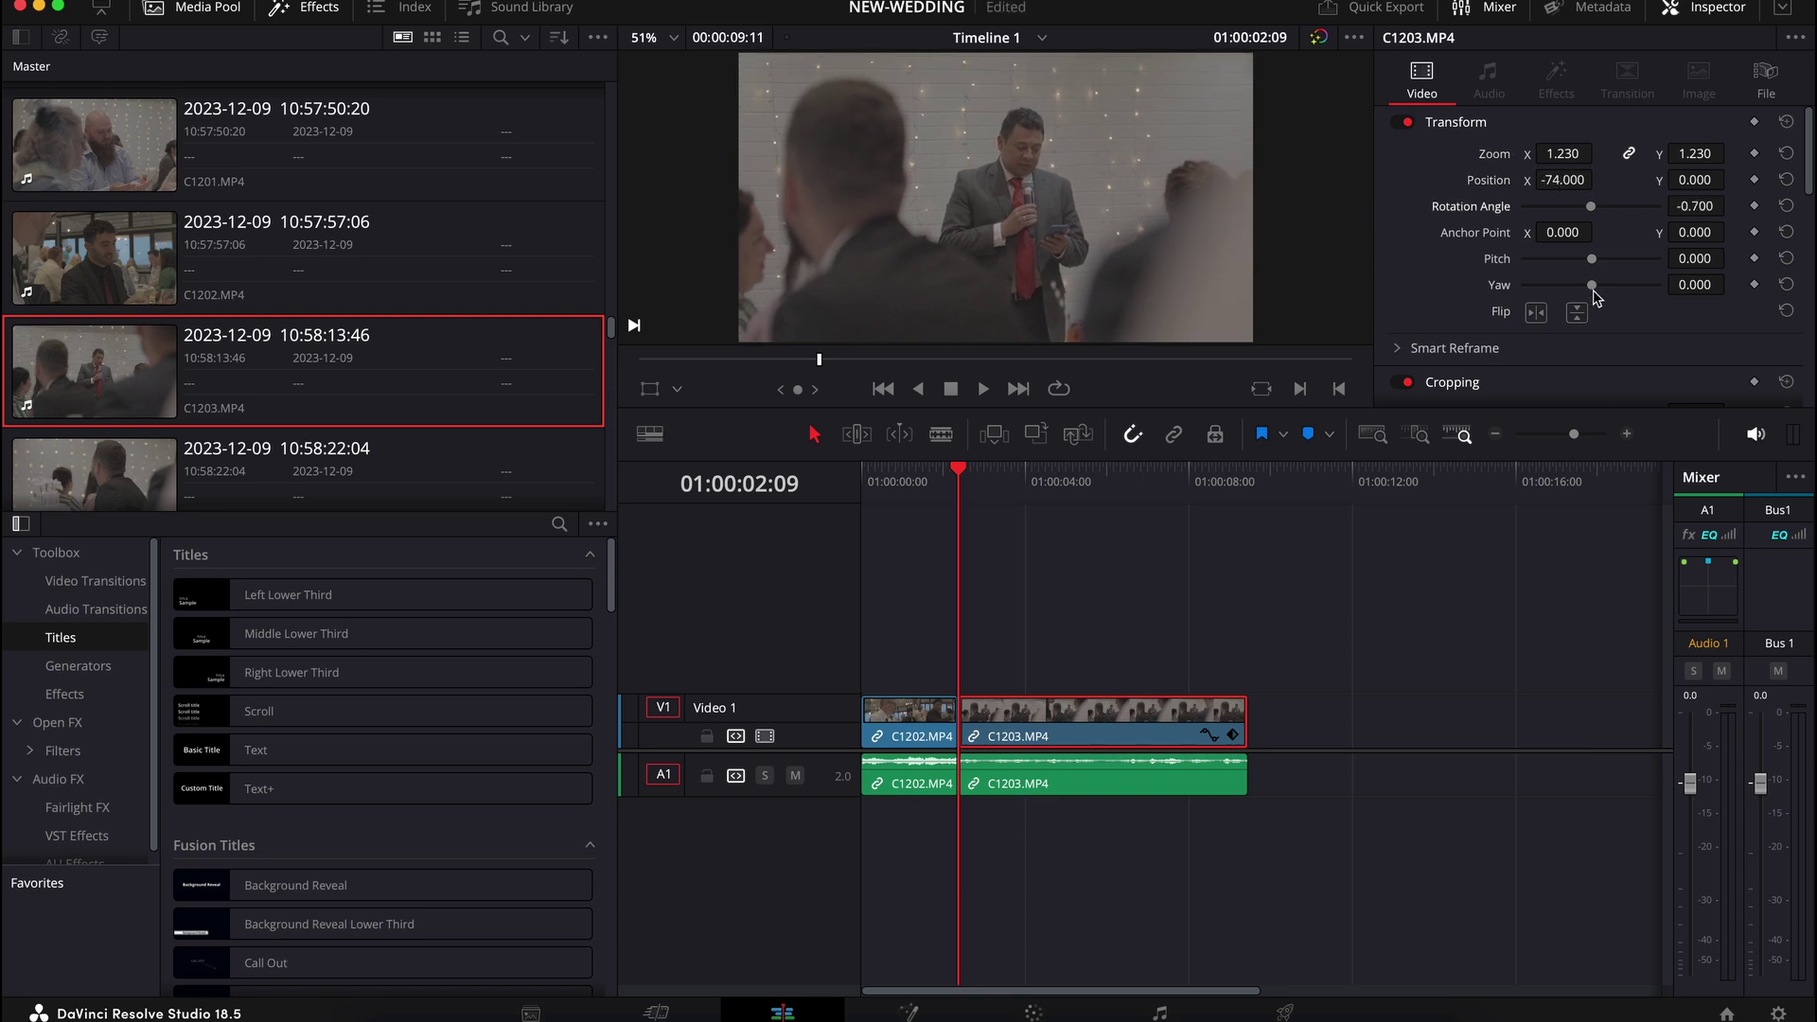
Expand the Speed Change settings of C1203.MP4 and view the timeline at 01:00:03:04
scroll(1597, 296, down, 10)
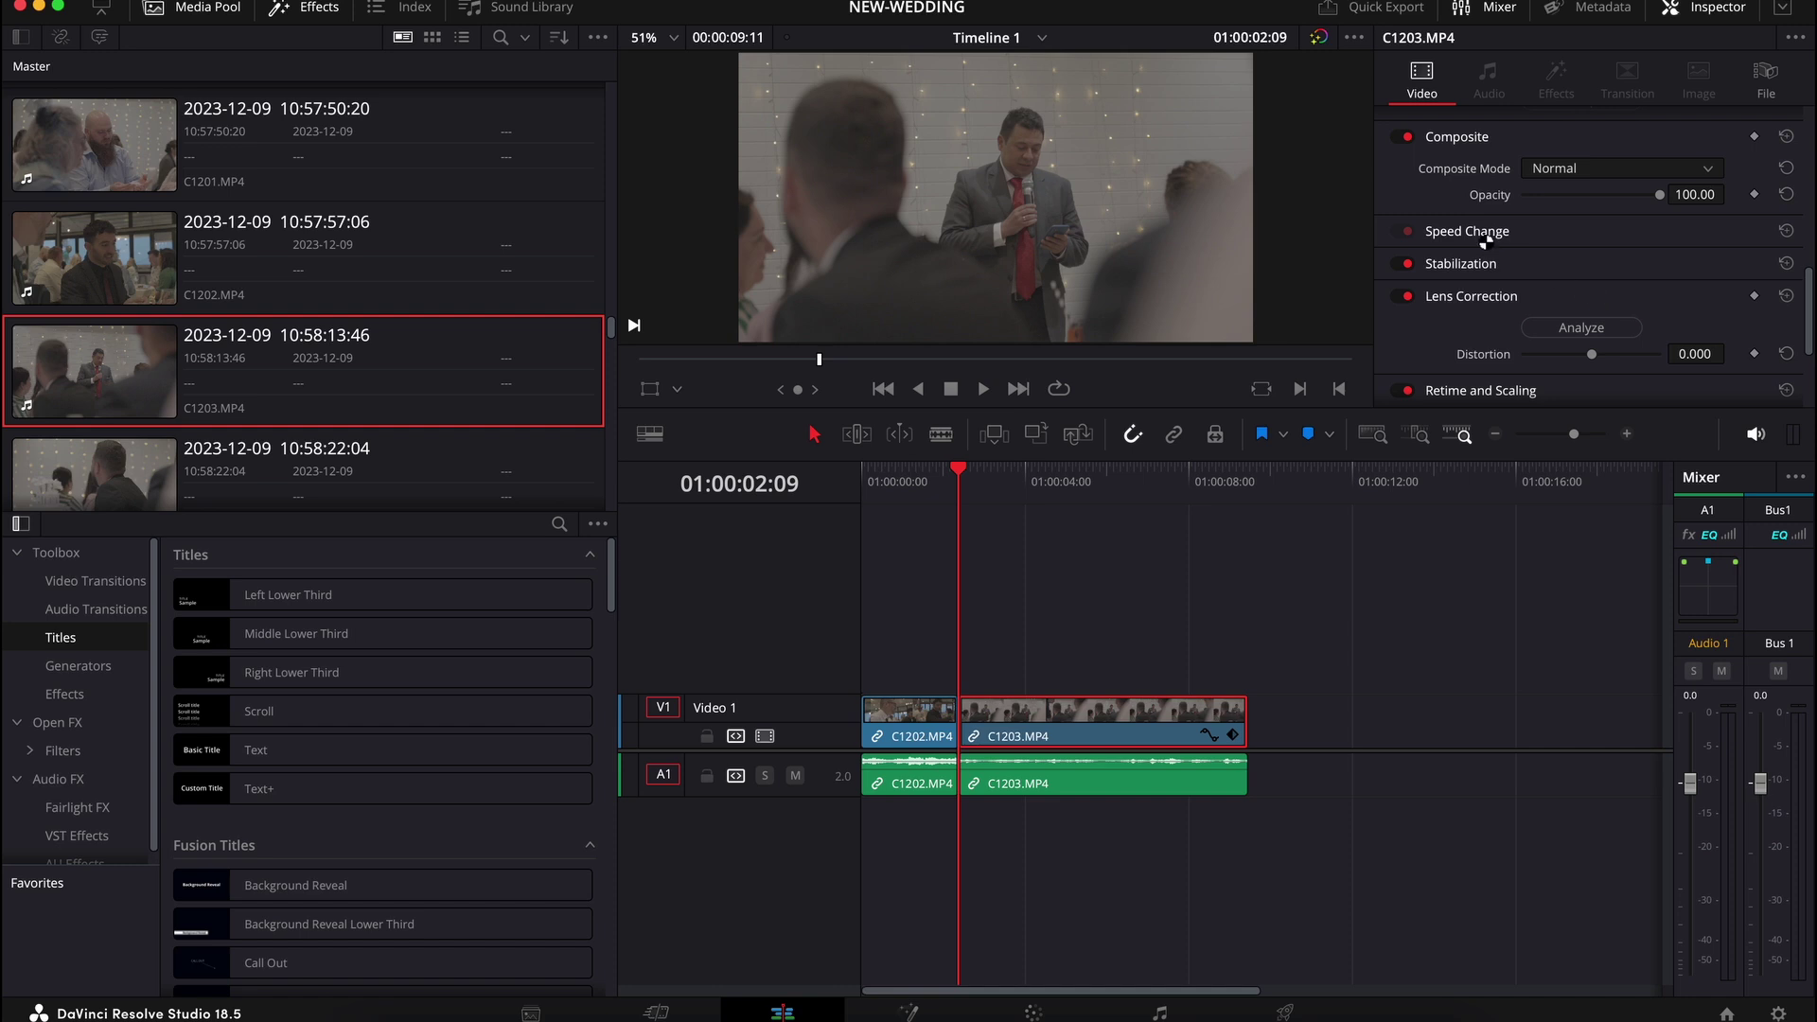
click(1484, 237)
click(990, 487)
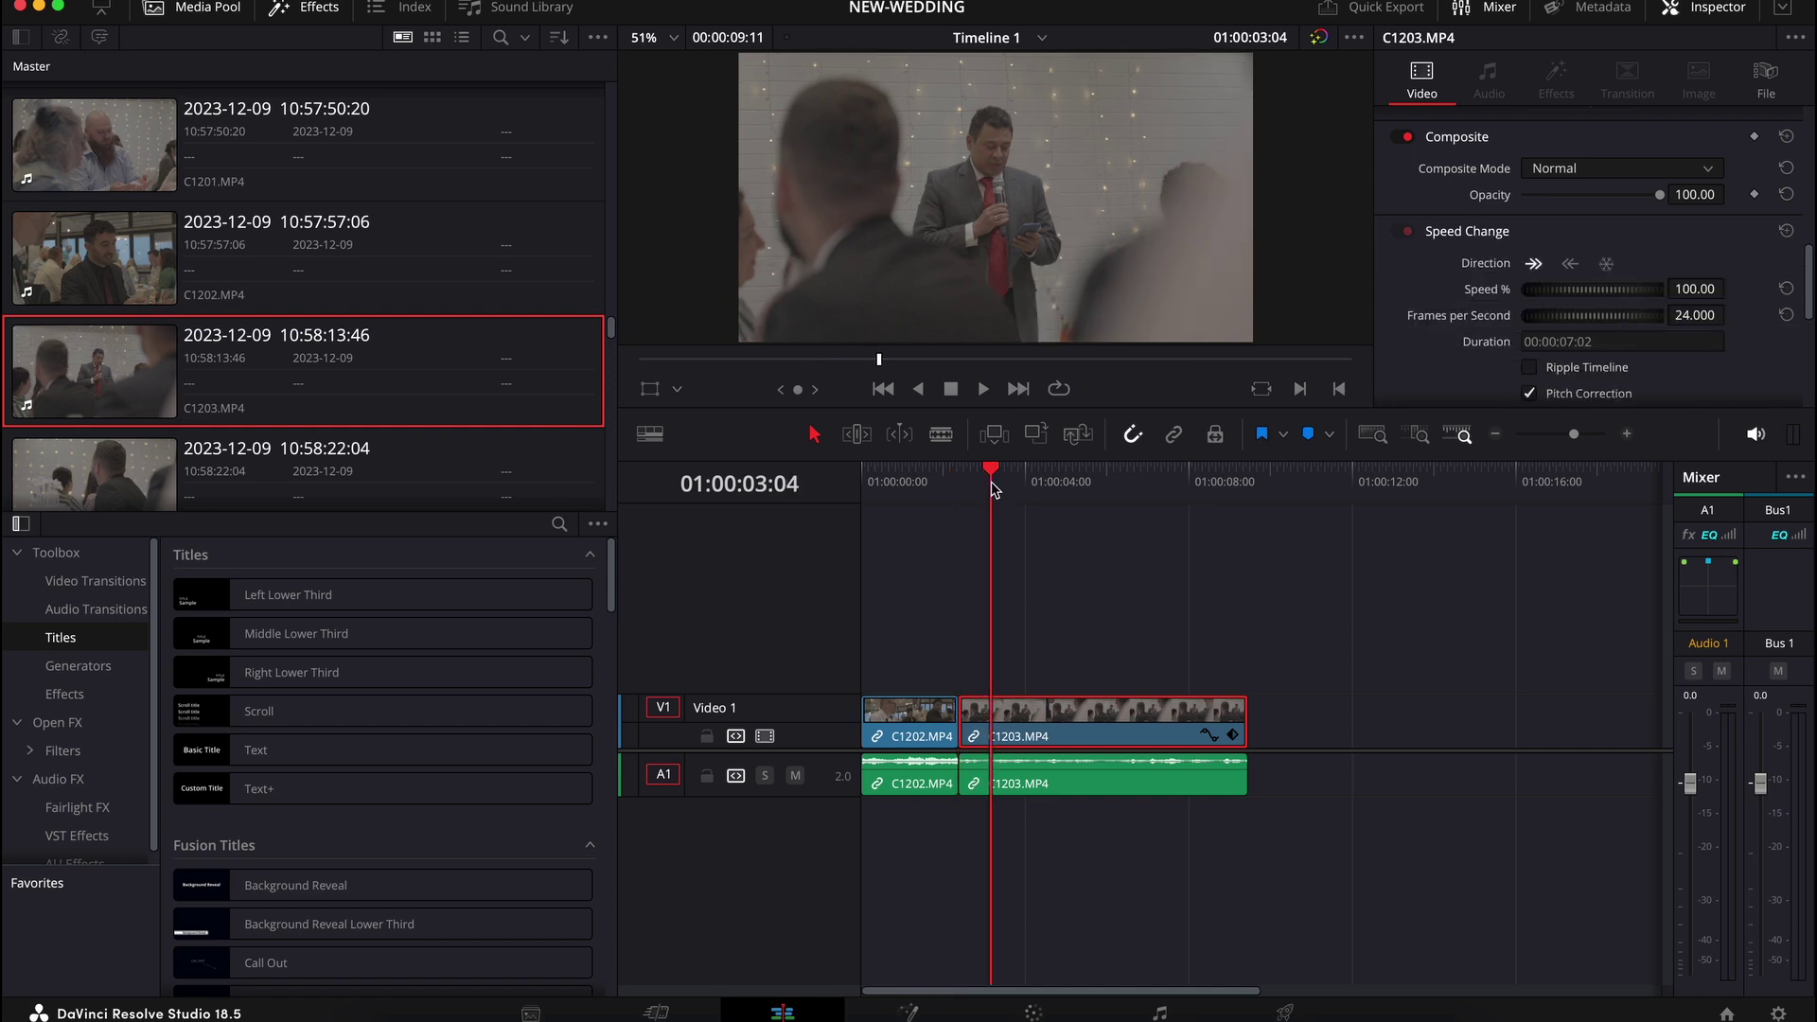
Delete only the audio parts of C1203.MP4 and C1202.MP4 from track A1, keeping their video
alt+click(1052, 776)
key(BackSpace)
alt+click(890, 789)
key(BackSpace)
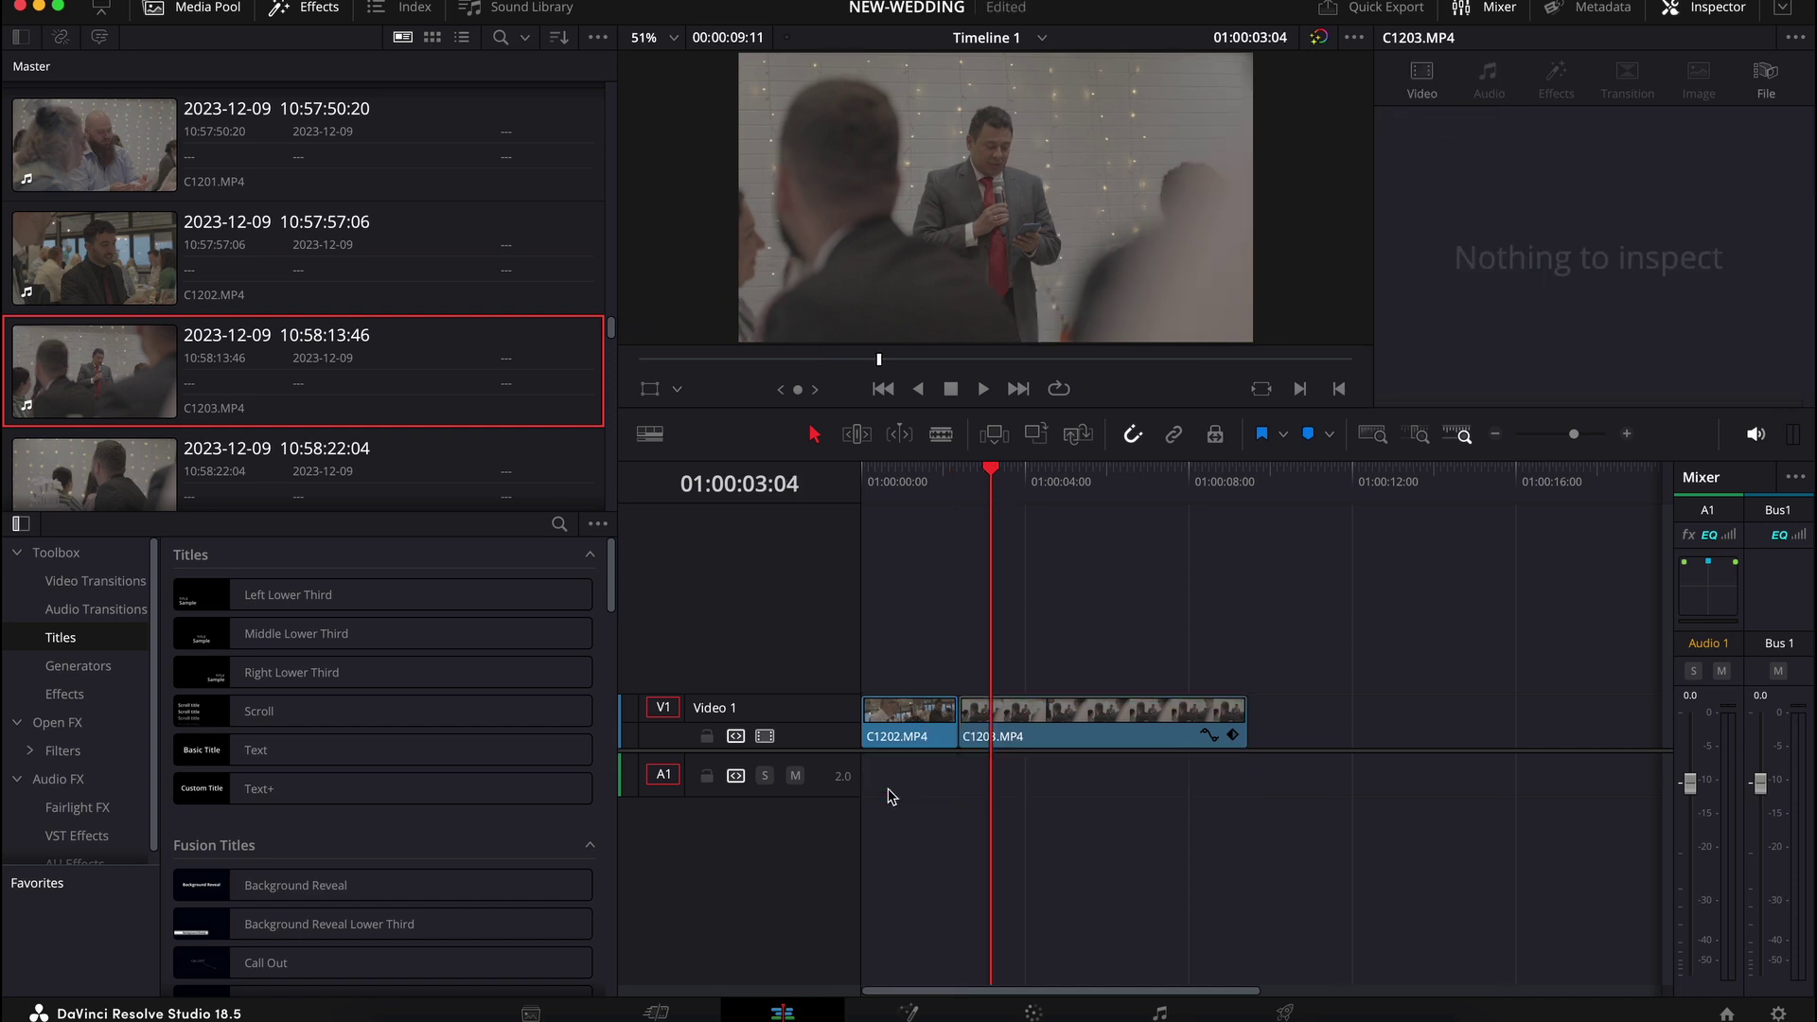
Slow C1203.MP4 on the timeline to 65% speed and play back the slowed clip
click(1046, 724)
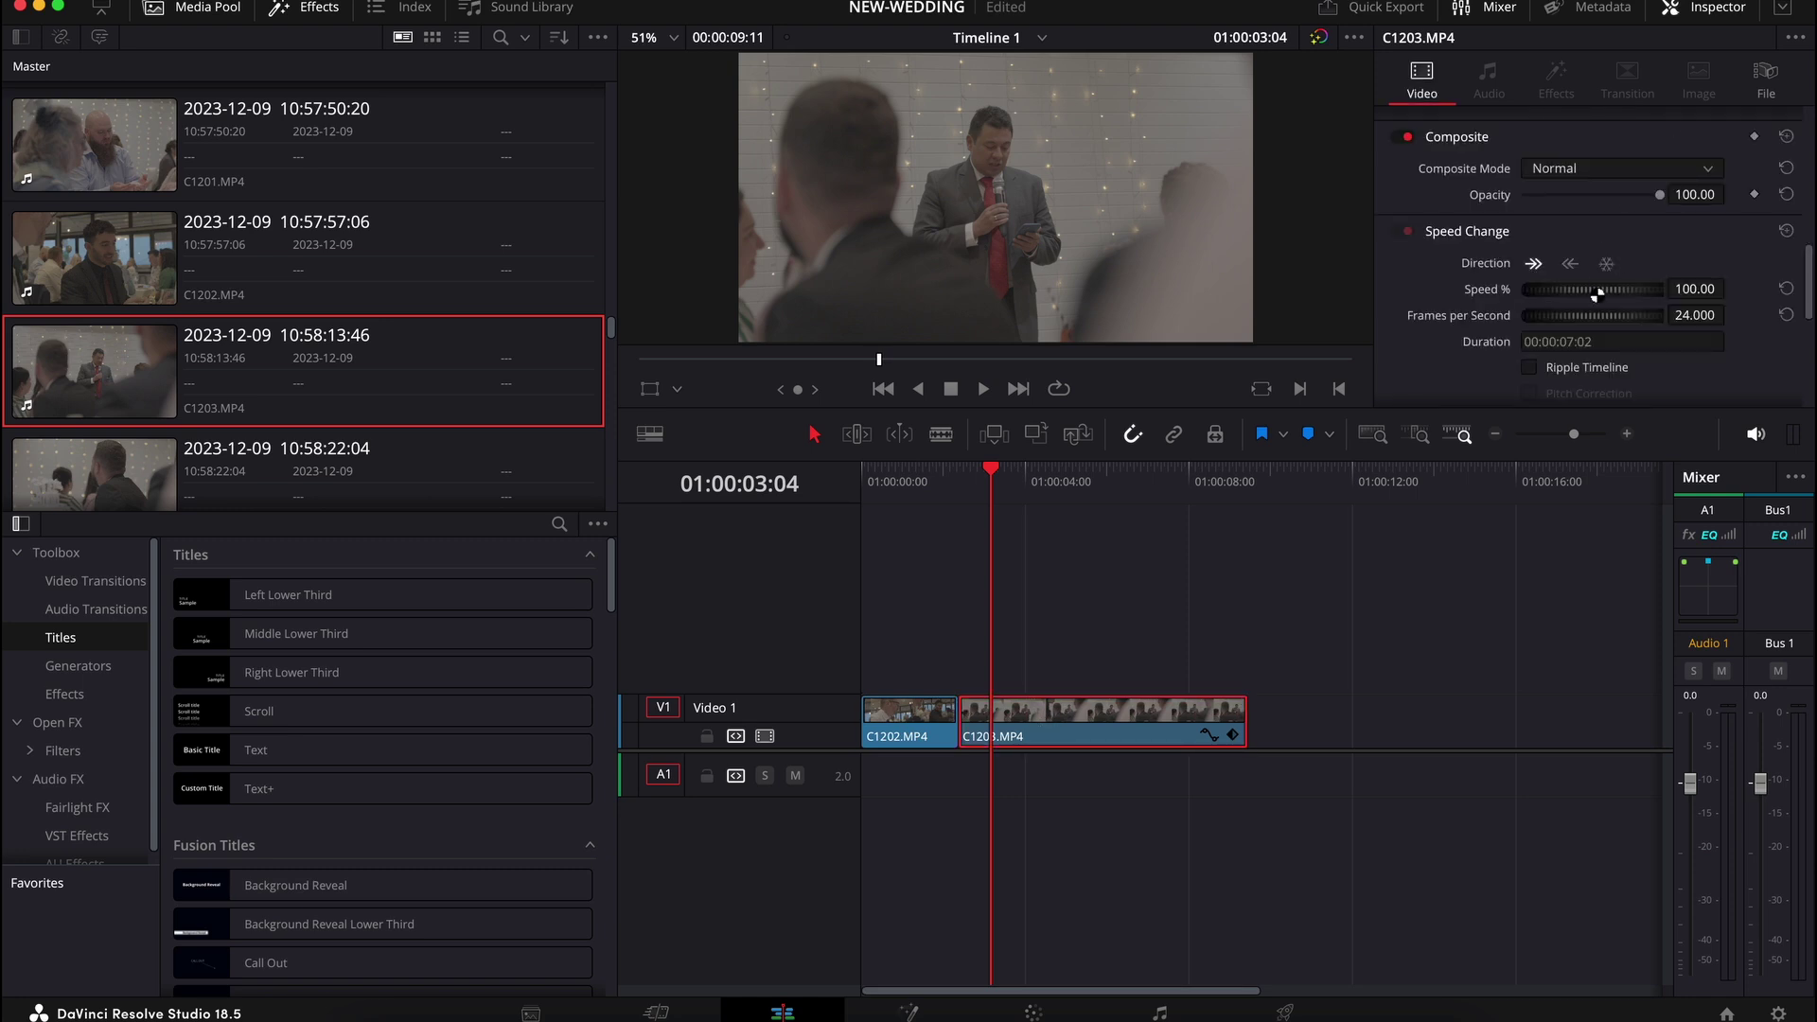
drag(1598, 296, 1518, 297)
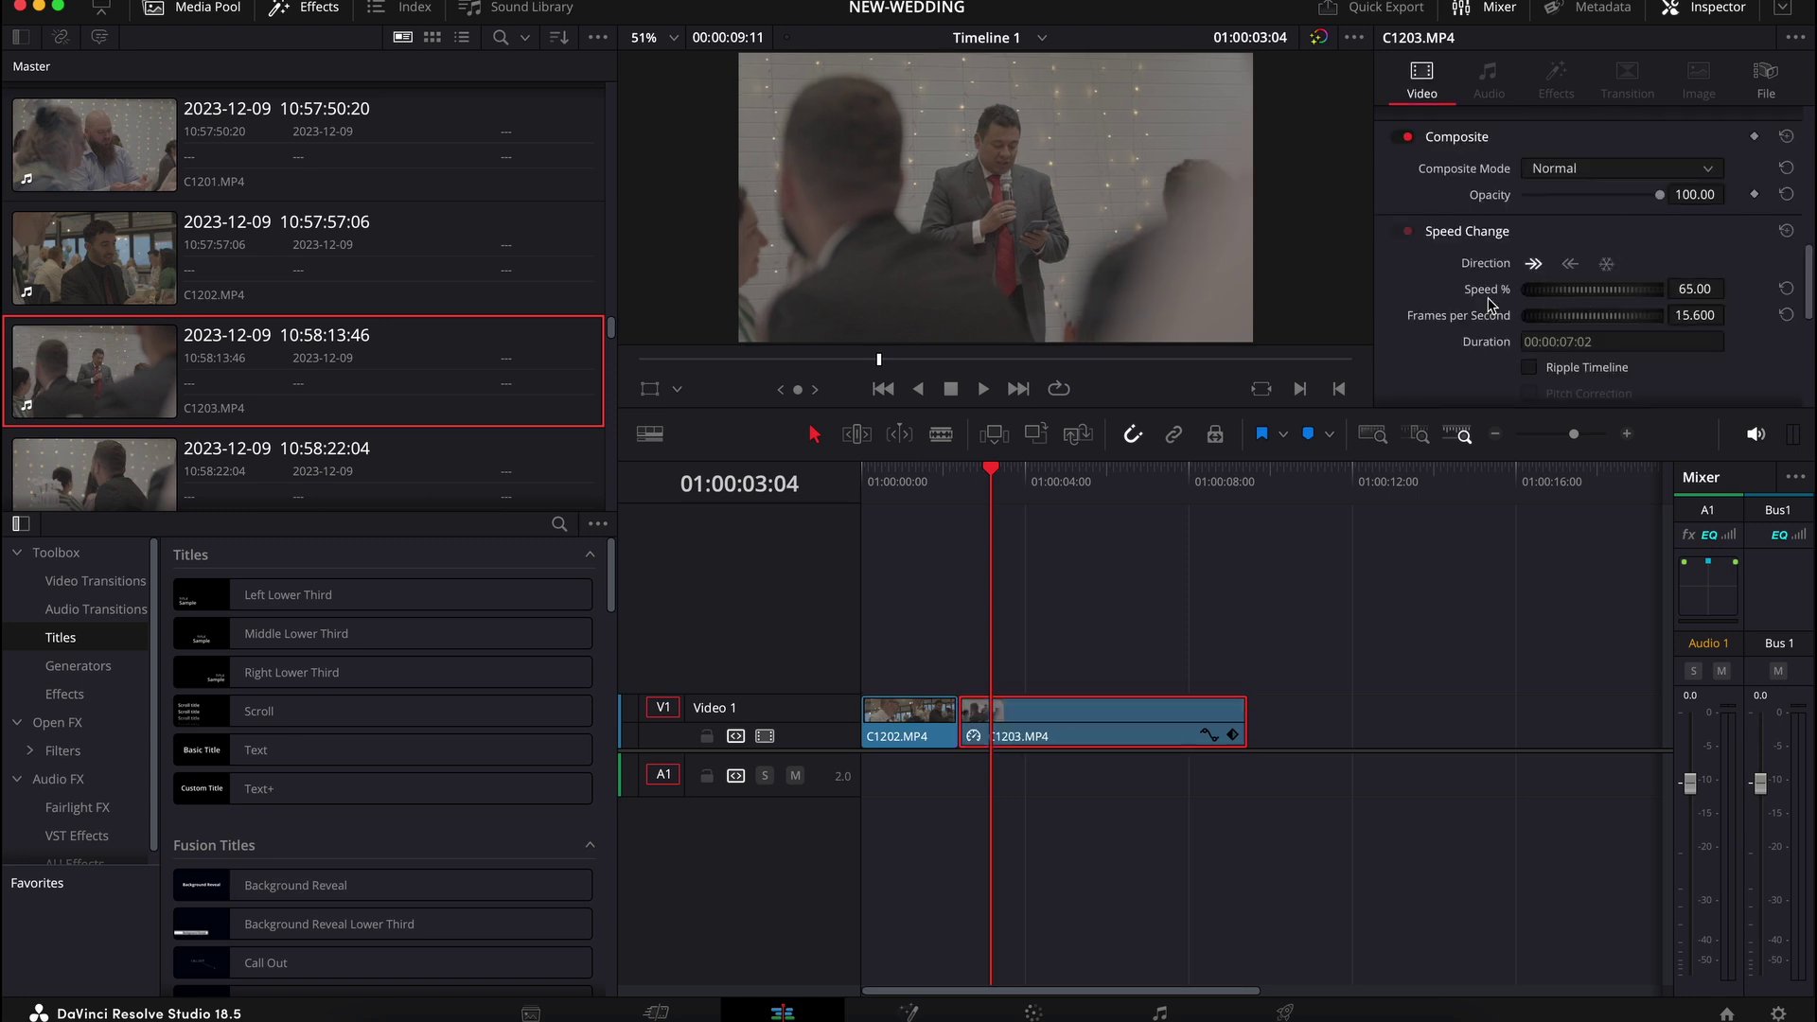
click(968, 485)
key(space)
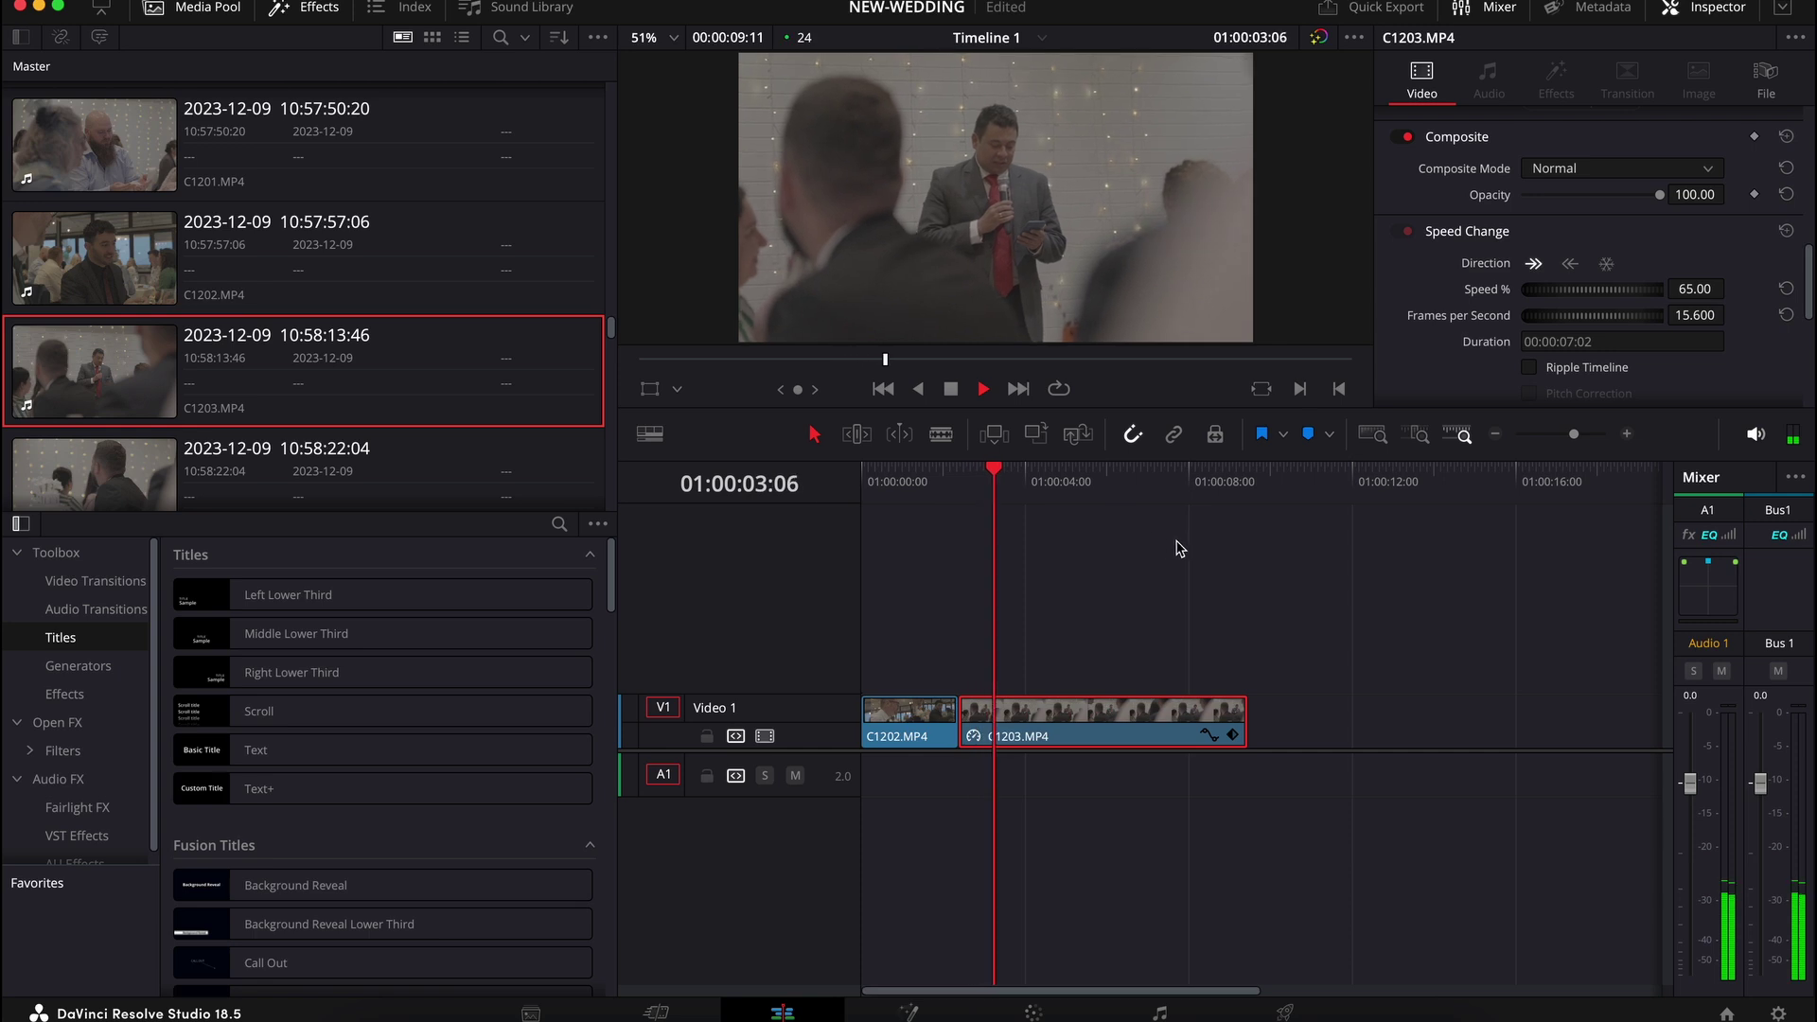
key(space)
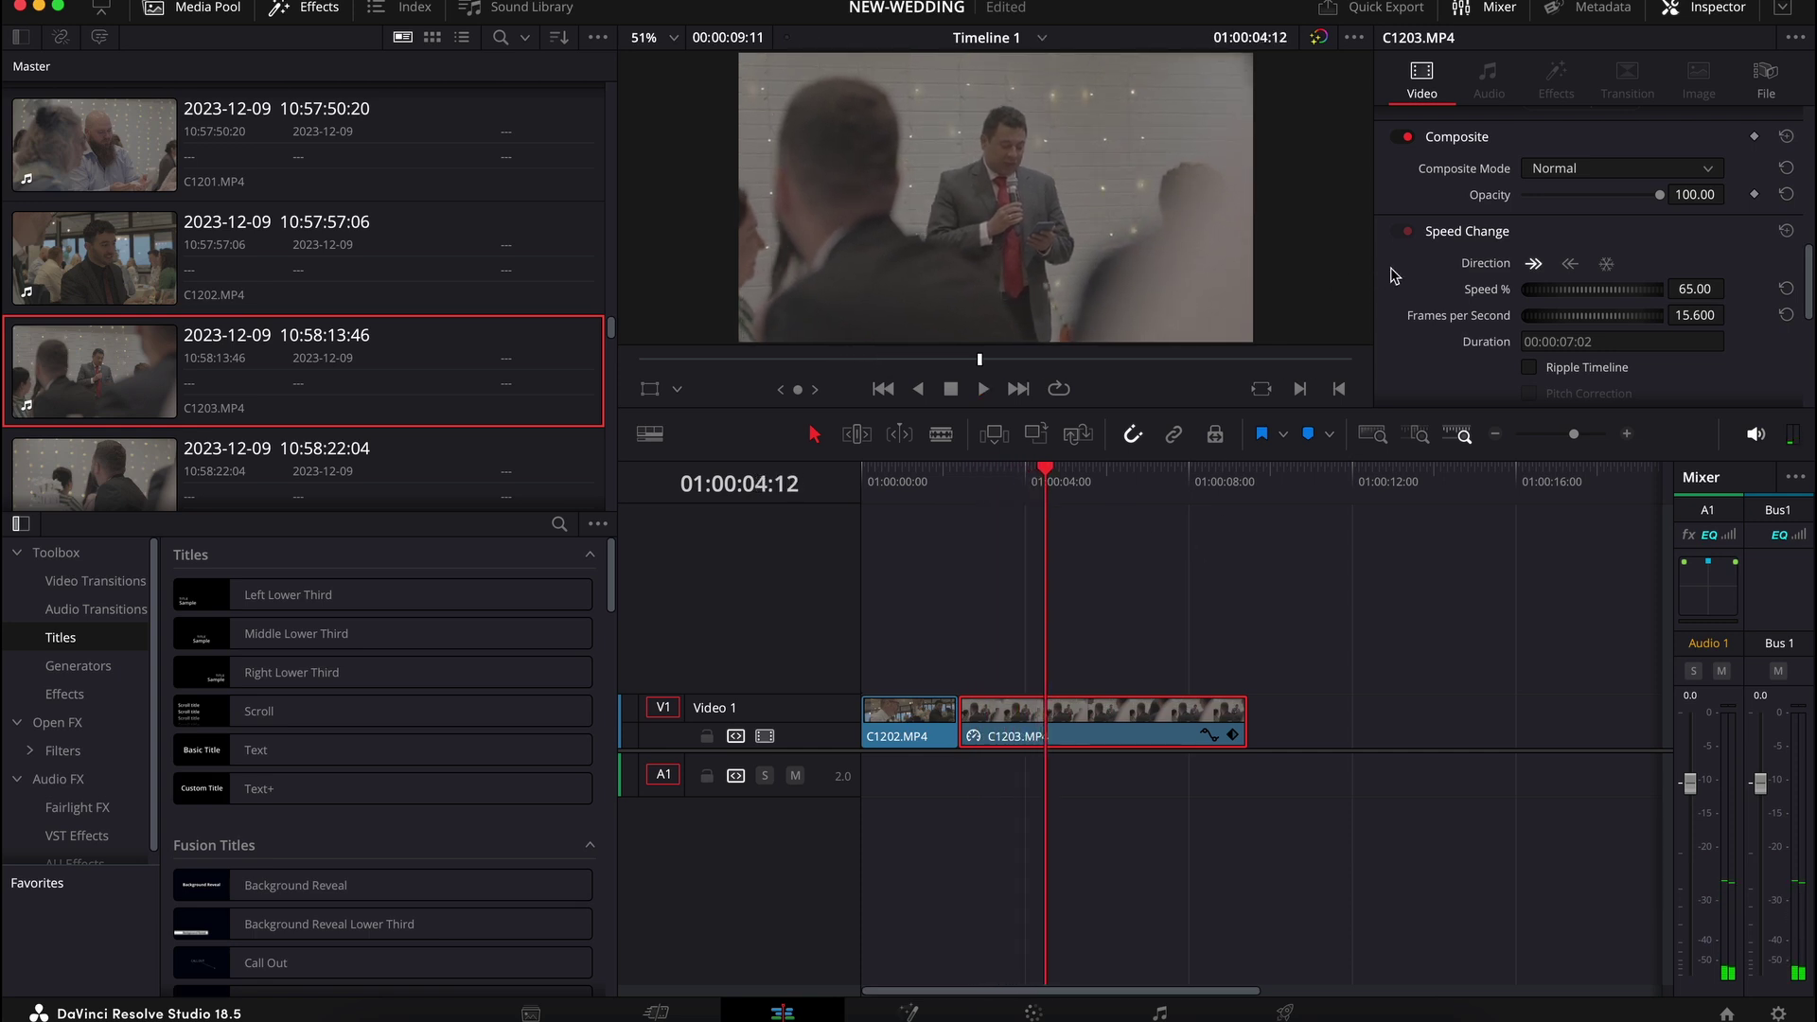
Scrub through C1203.MP4 on the timeline and stabilize it using the Perspective mode with Zoom enabled
scroll(1394, 274, down, 3)
click(1430, 281)
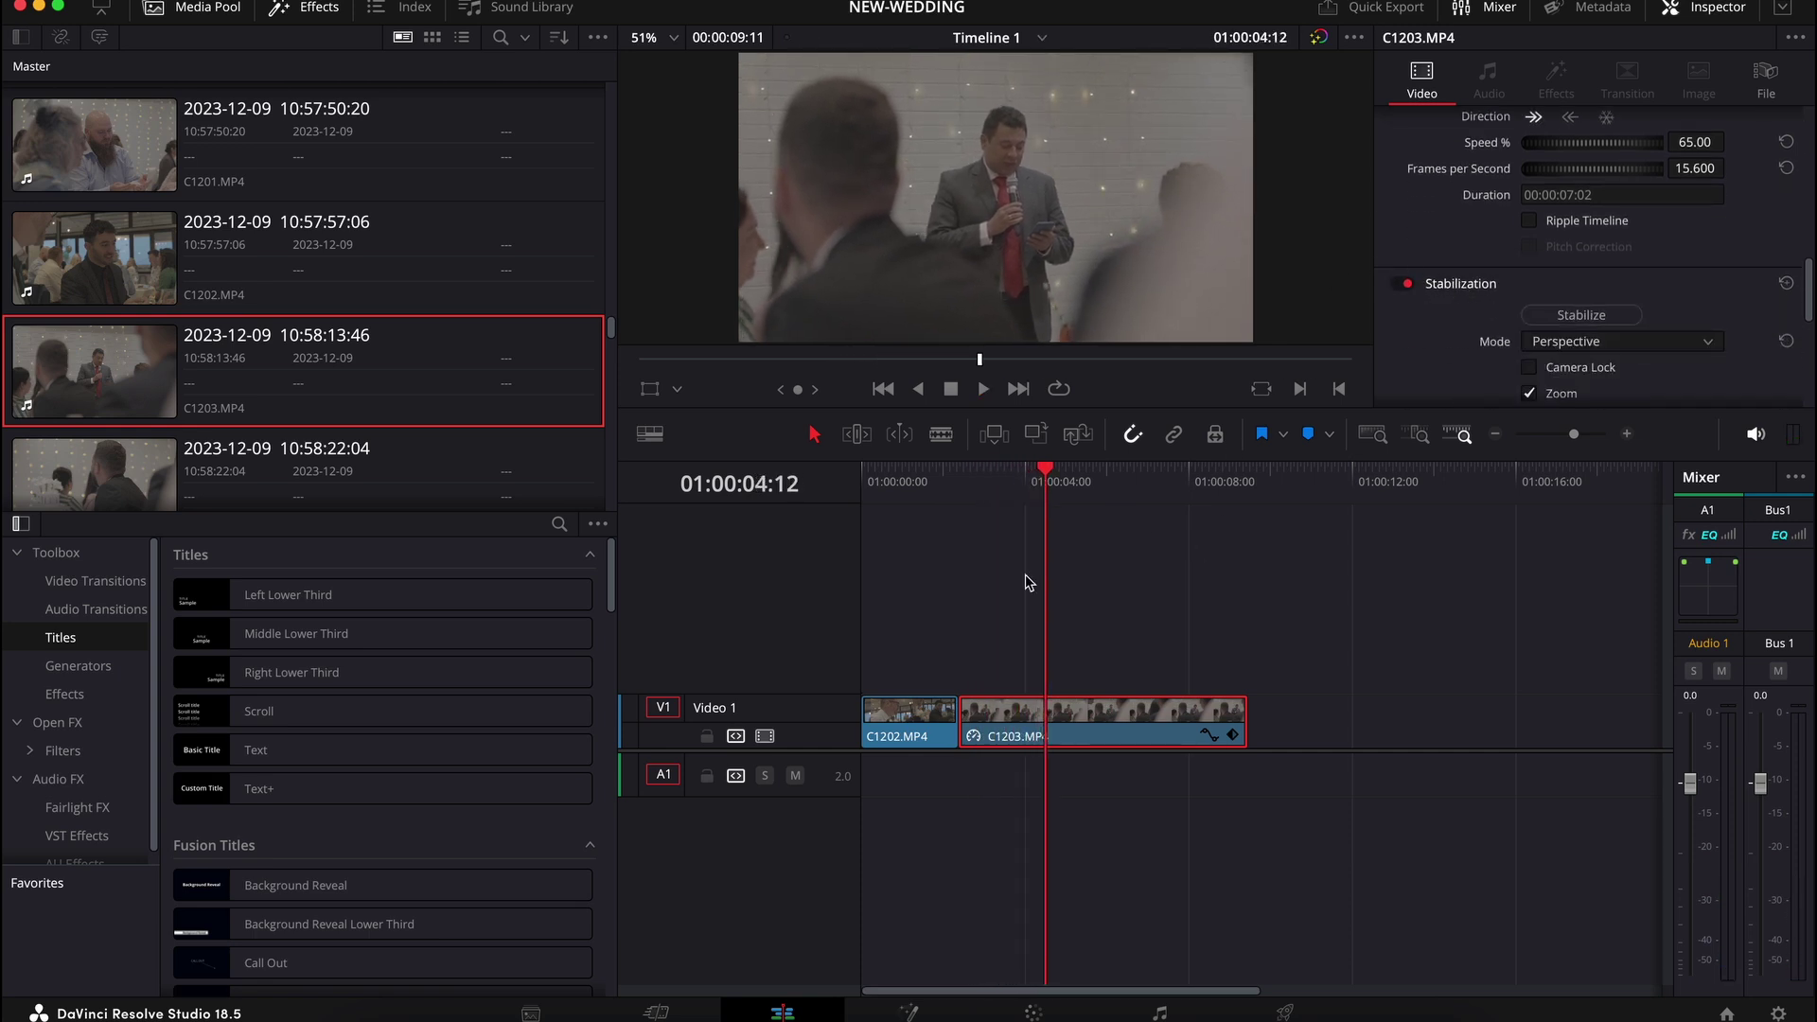
click(1170, 628)
drag(974, 479, 1106, 479)
click(1067, 733)
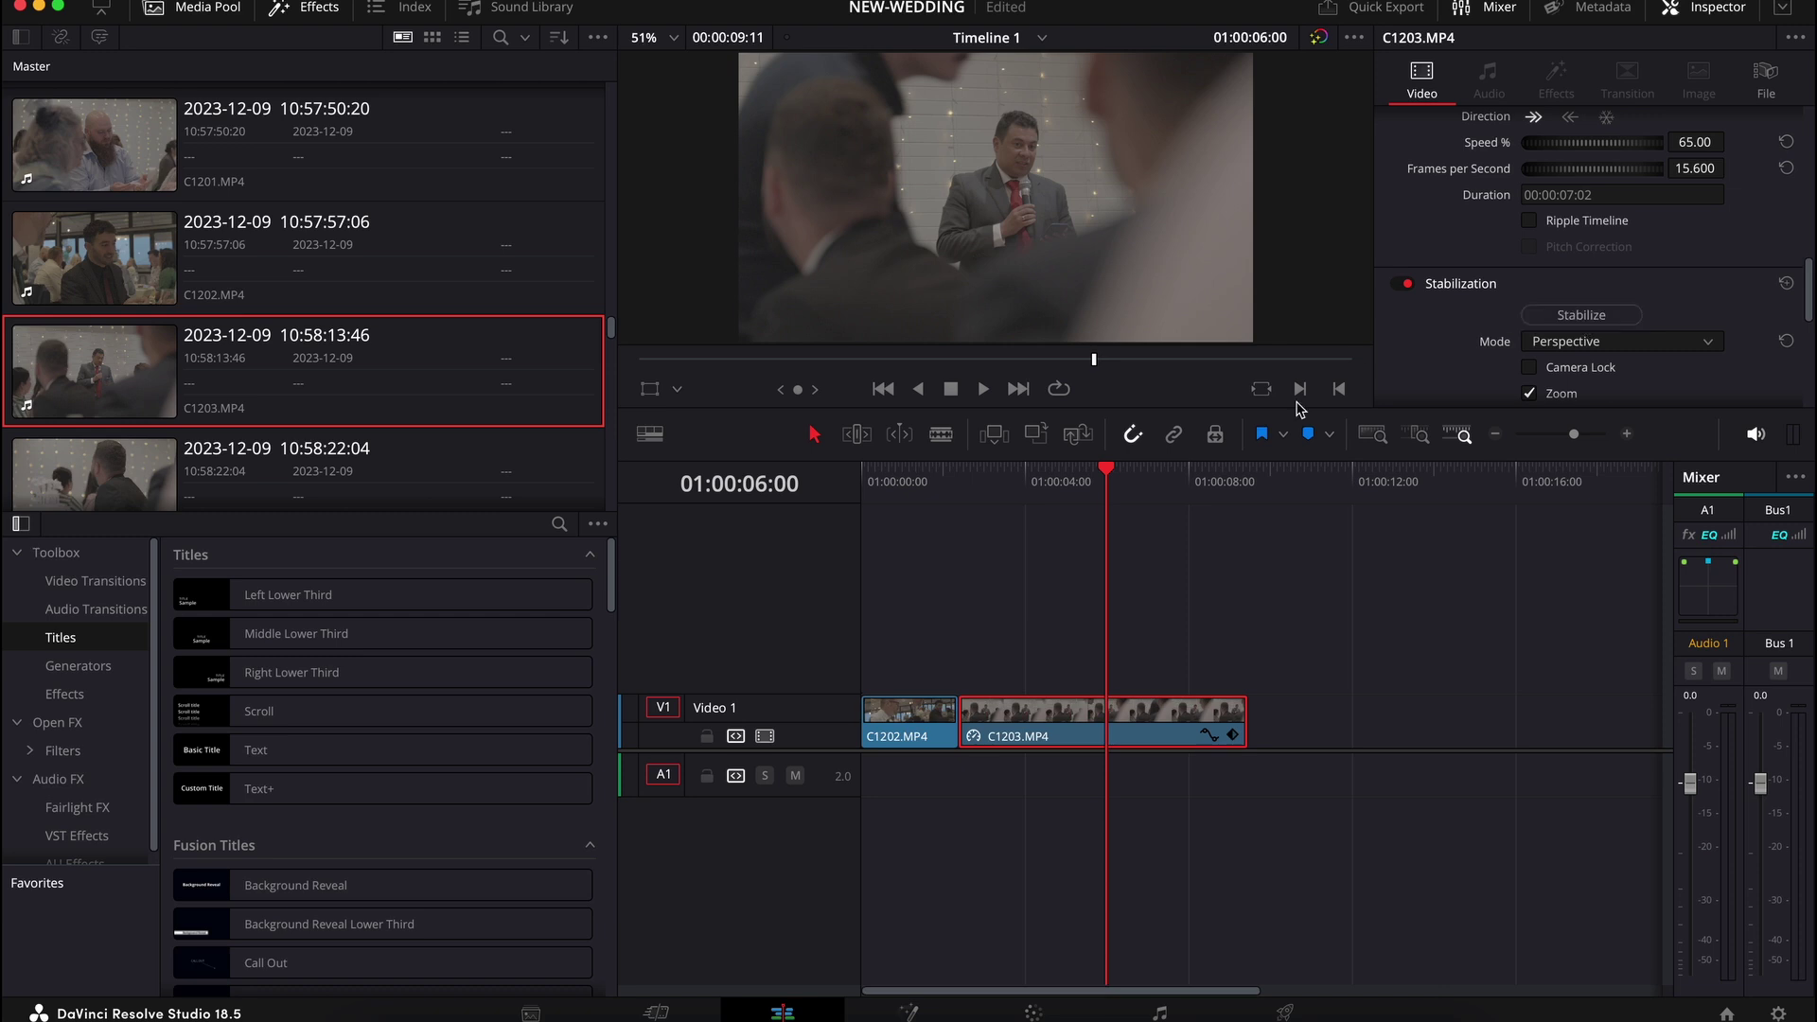
click(984, 479)
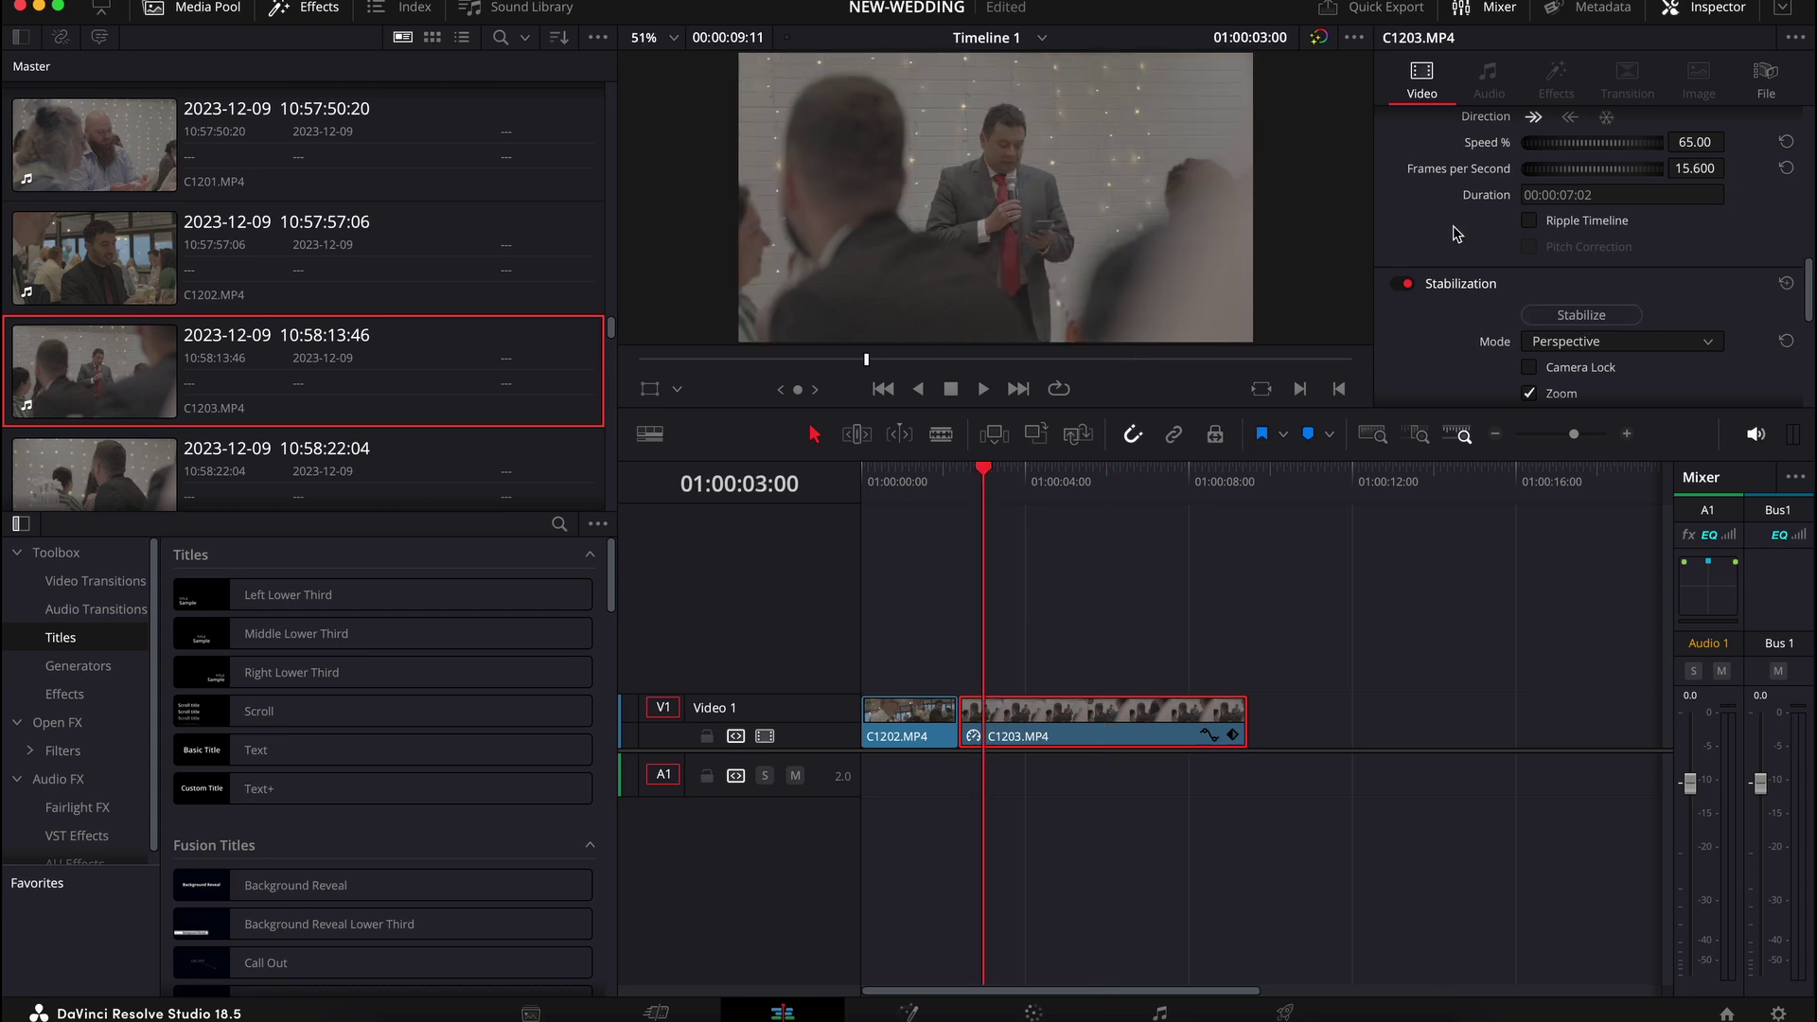
click(1559, 323)
click(959, 488)
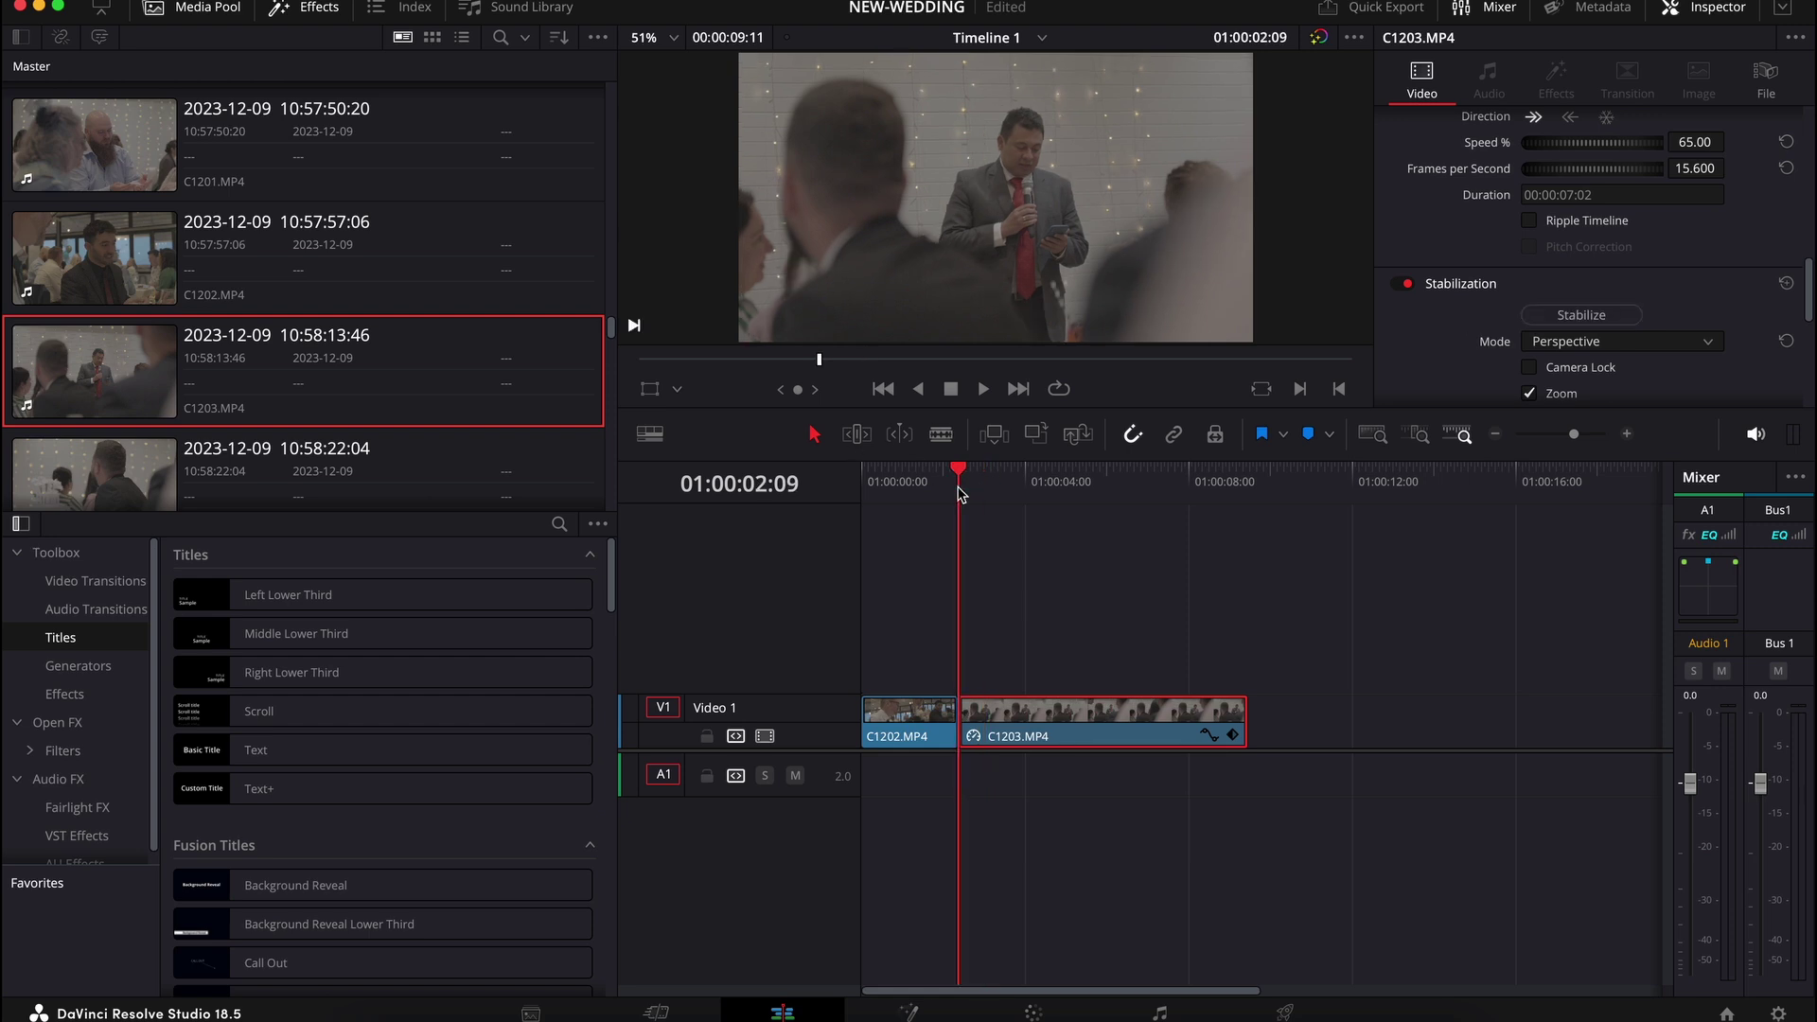
click(1566, 320)
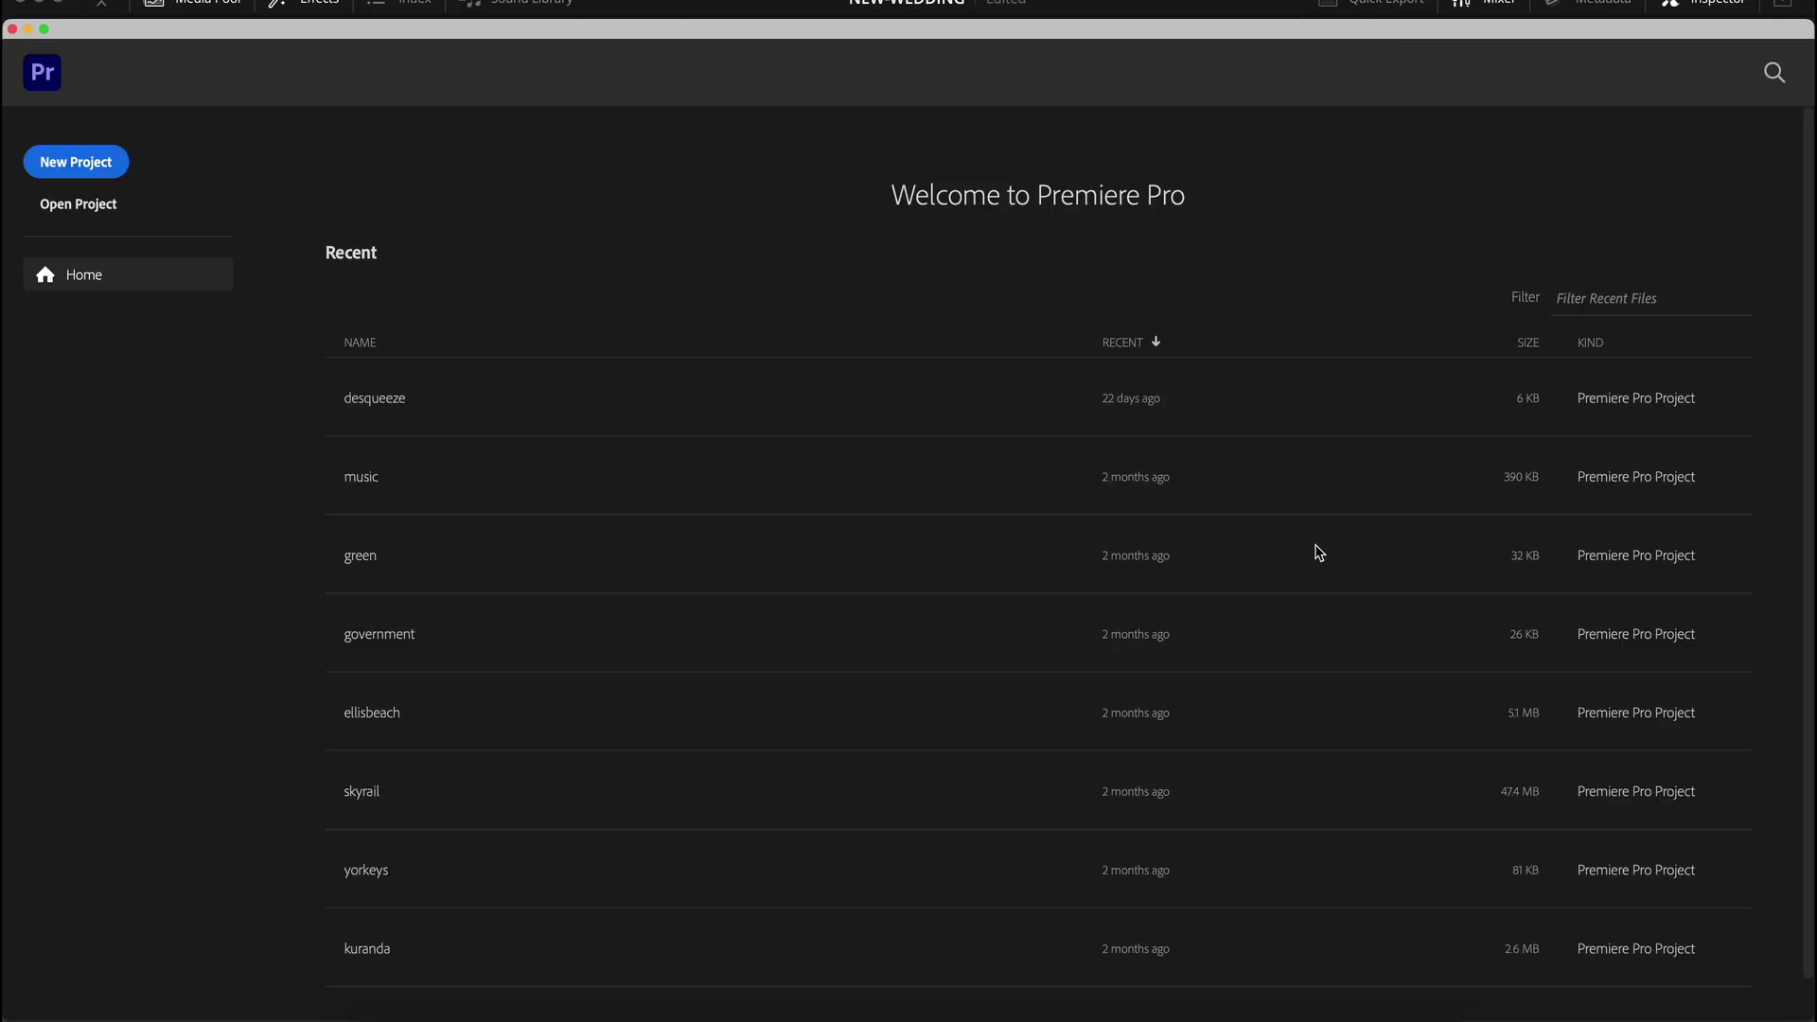
Create a new Premiere Pro project named craigswedding without selecting any media
click(76, 162)
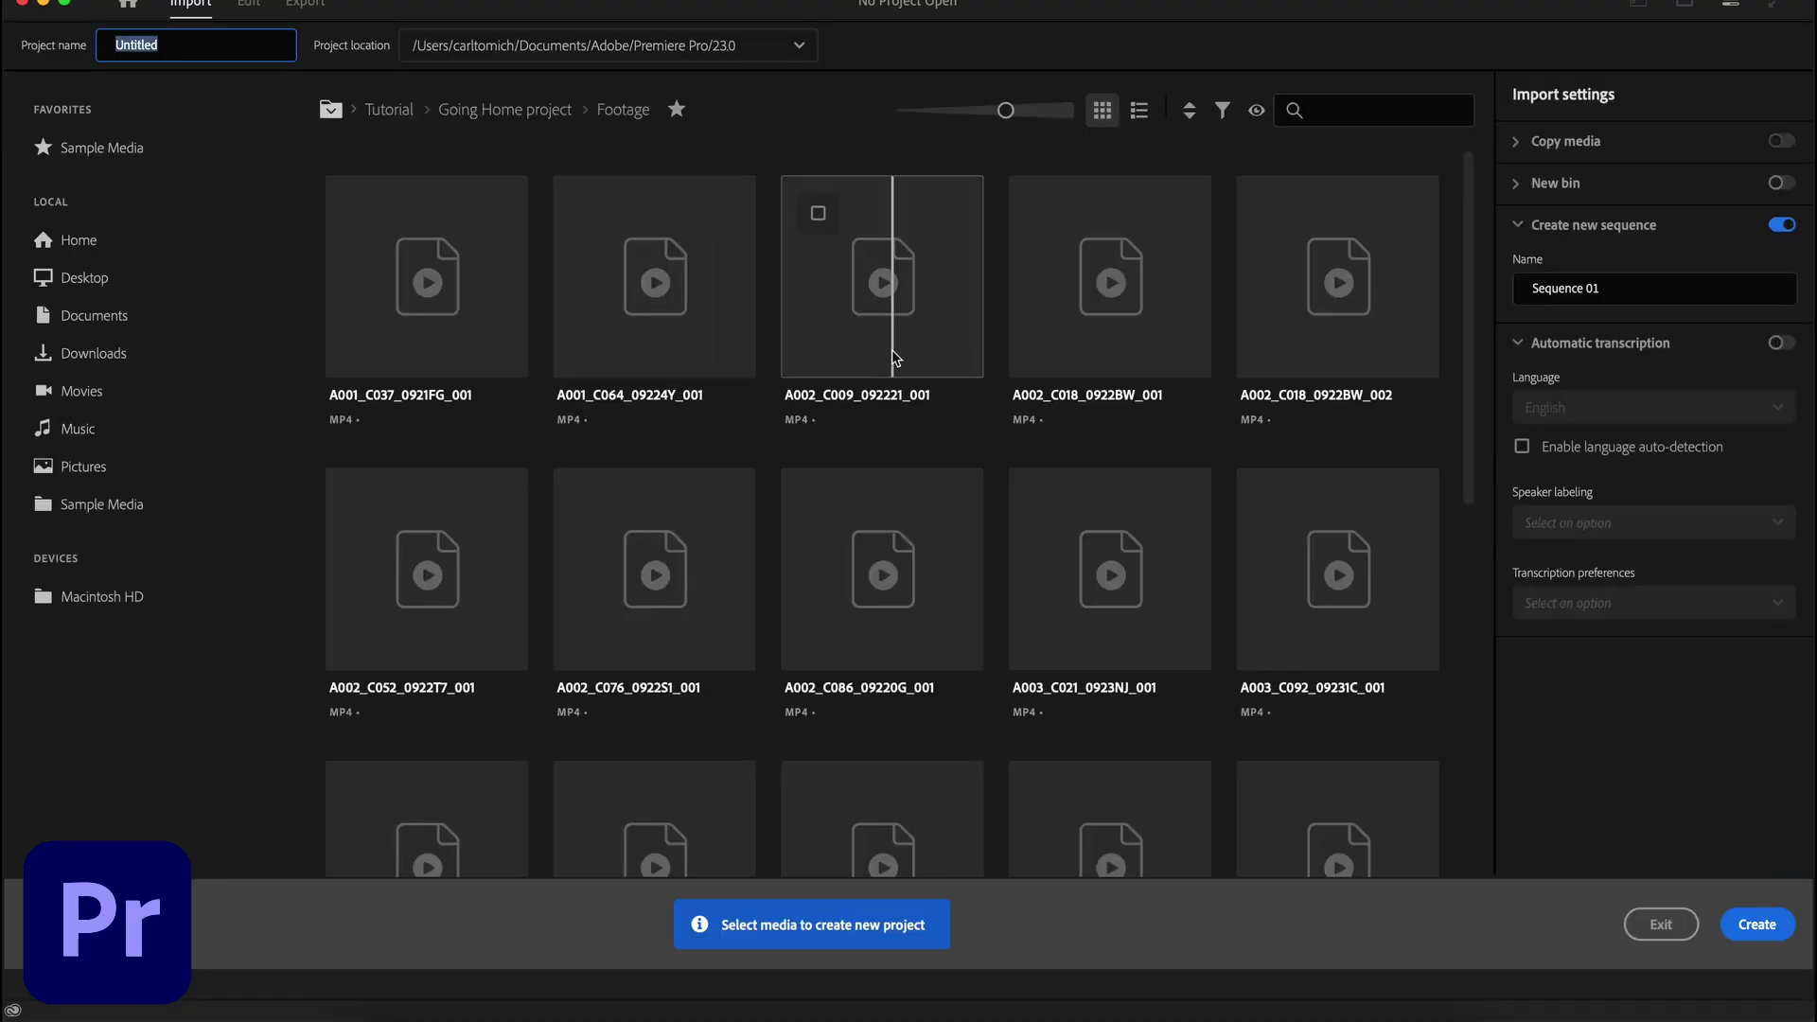
text(crai)
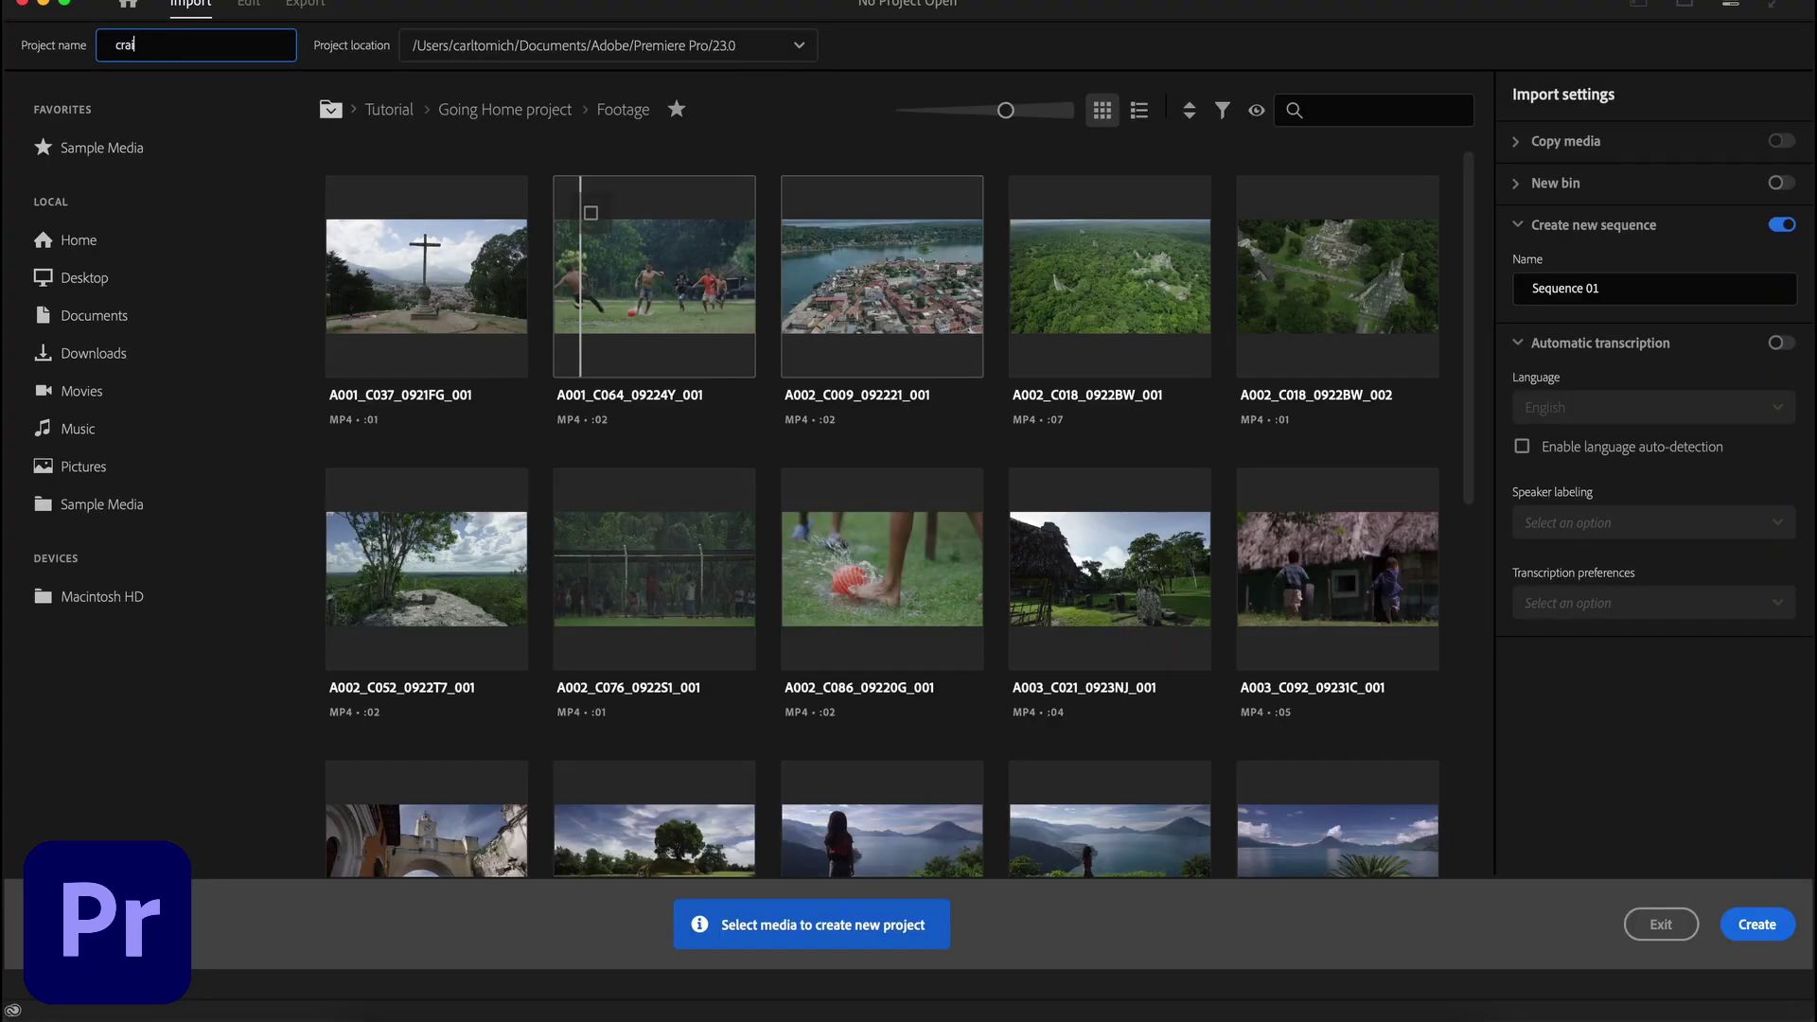
text(gswedding)
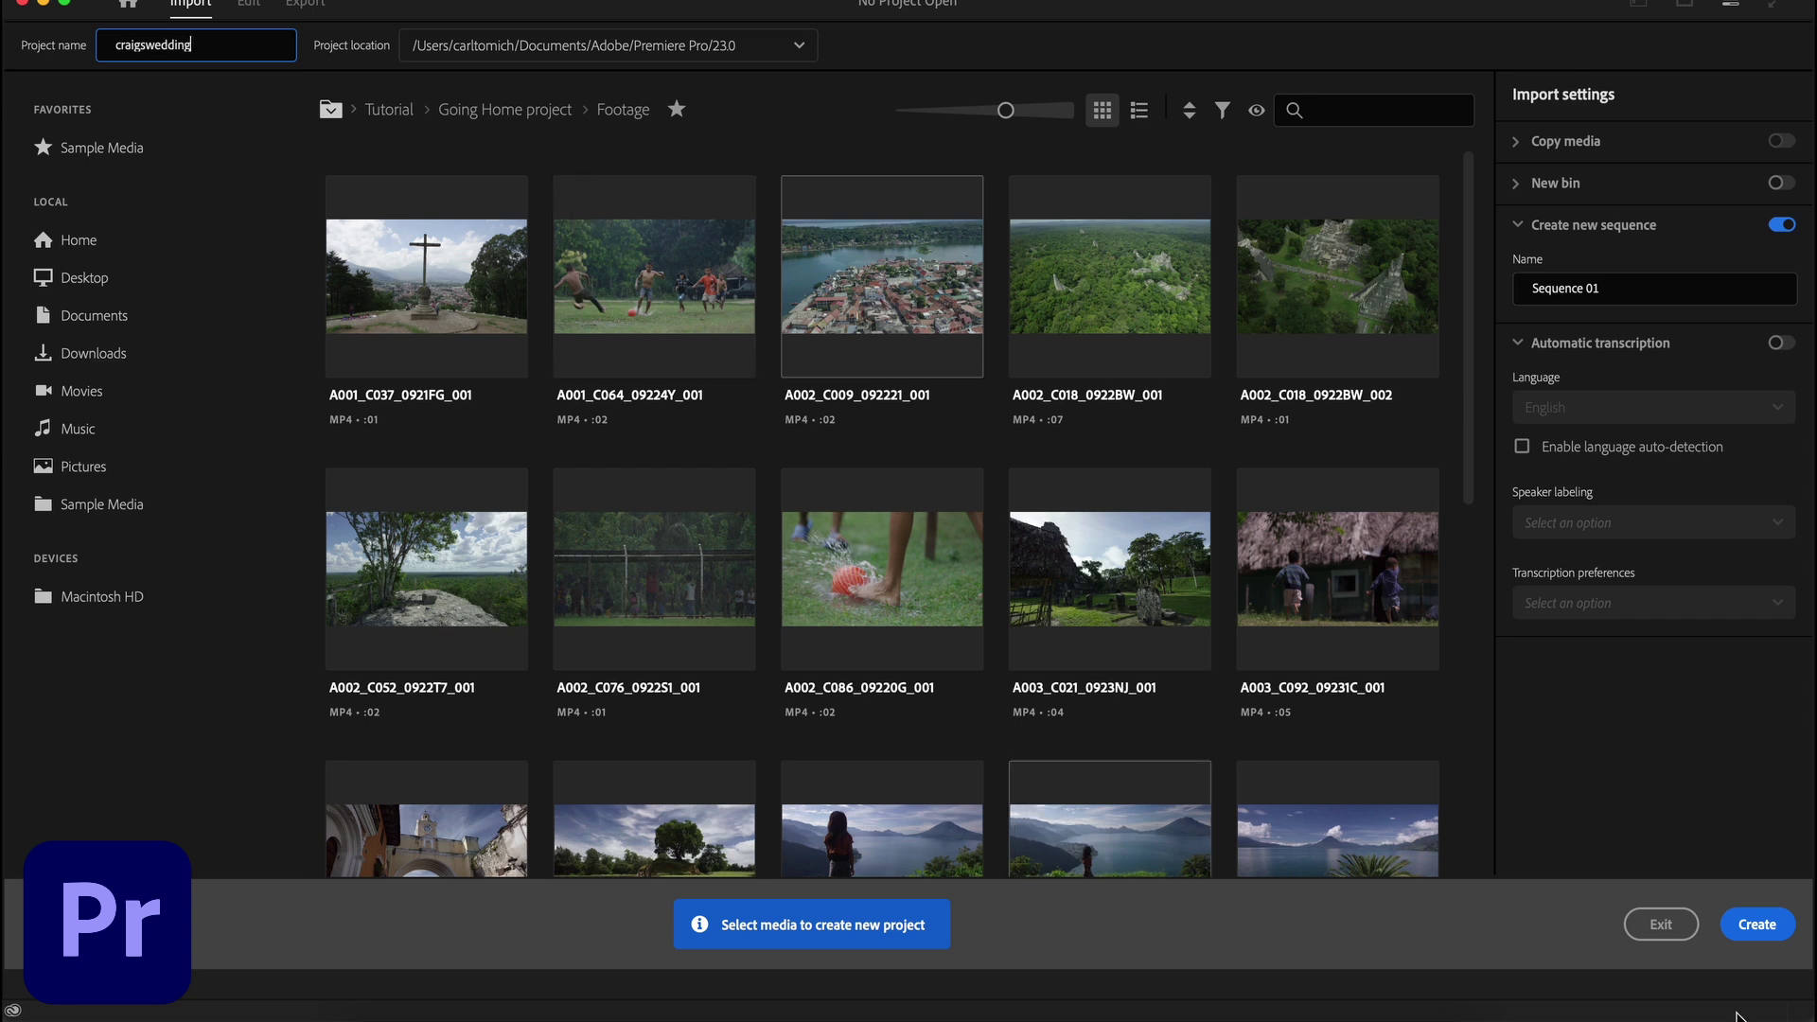
click(1773, 941)
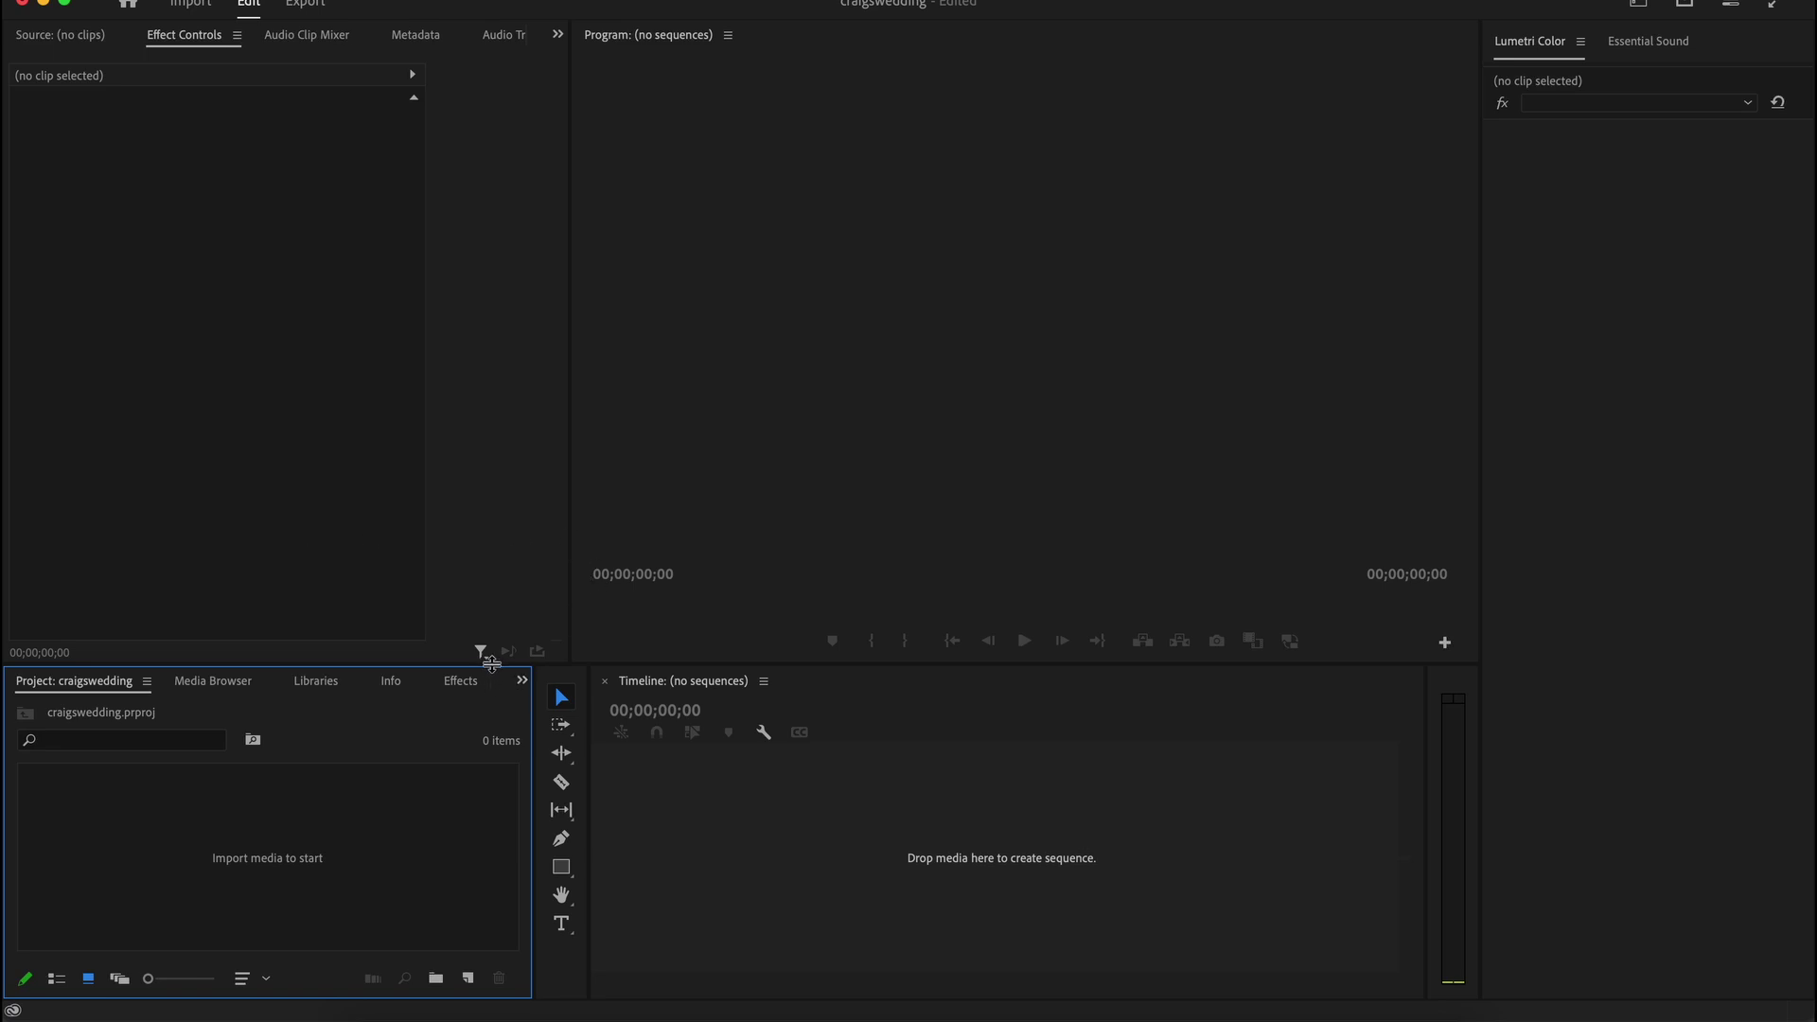
Enlarge the project media area and import all the video files from the craig folder into the project
drag(491, 662, 493, 587)
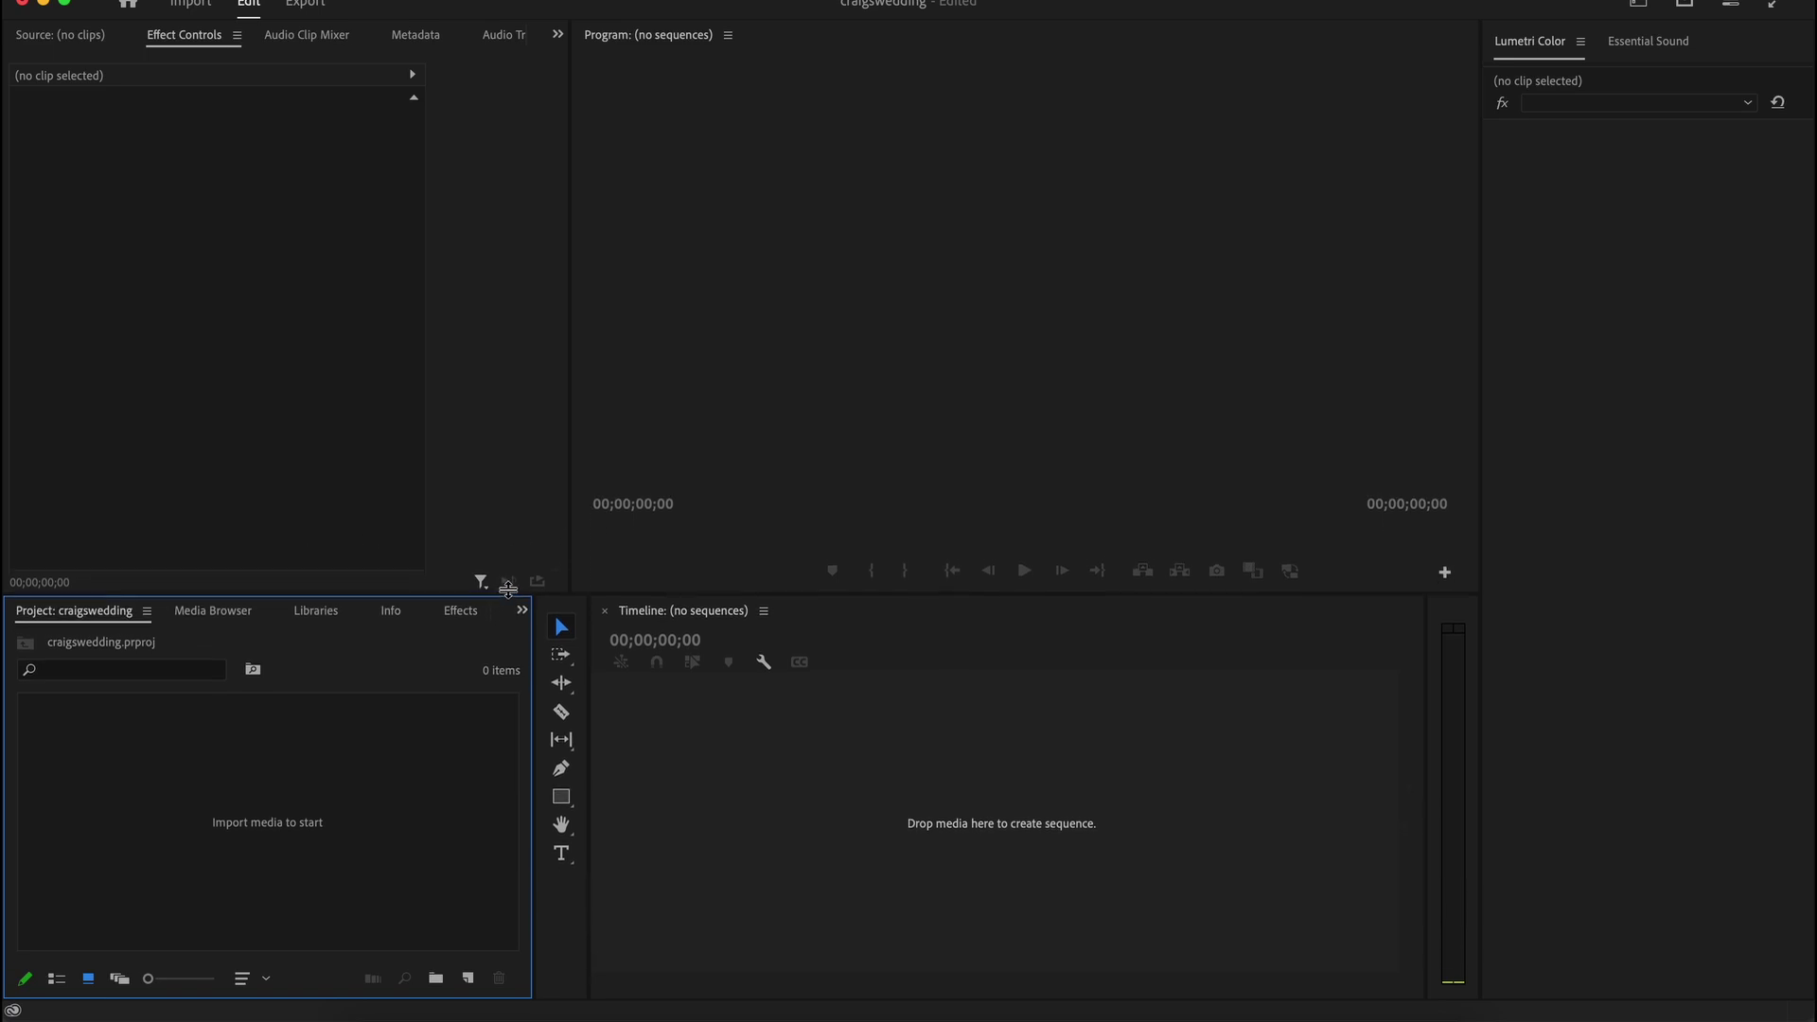
click(379, 1013)
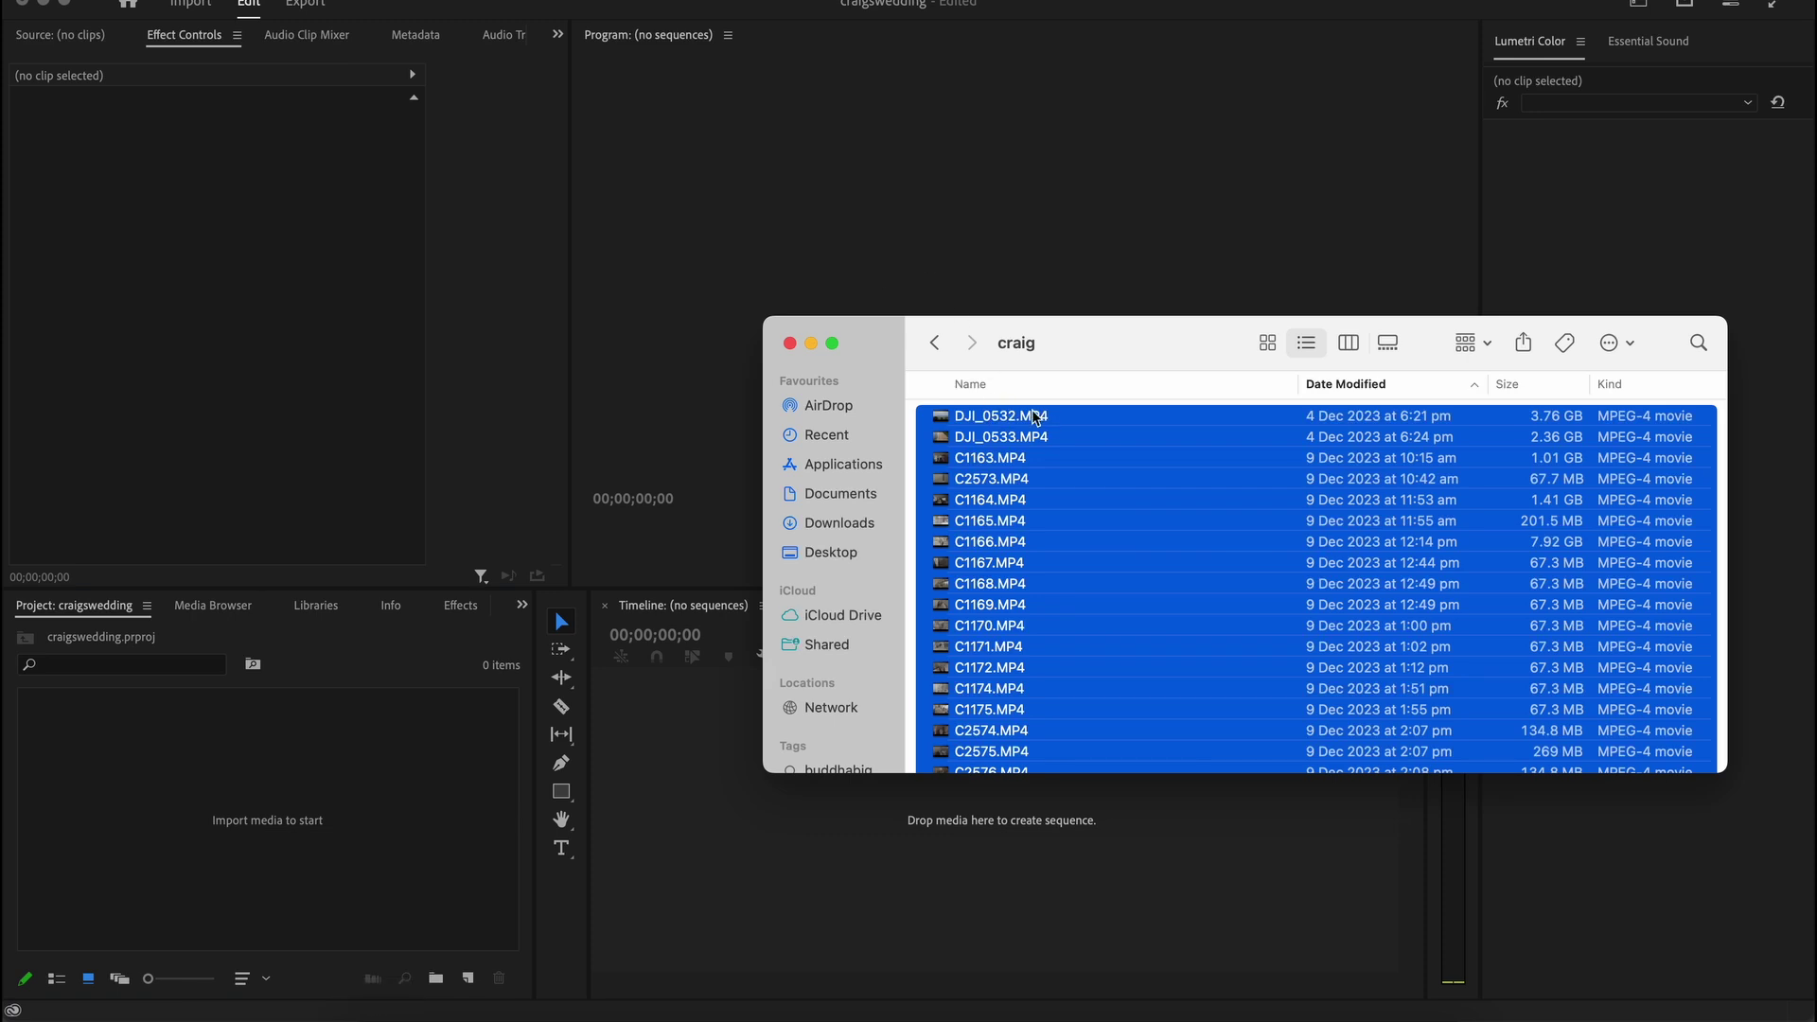
drag(1021, 419, 326, 761)
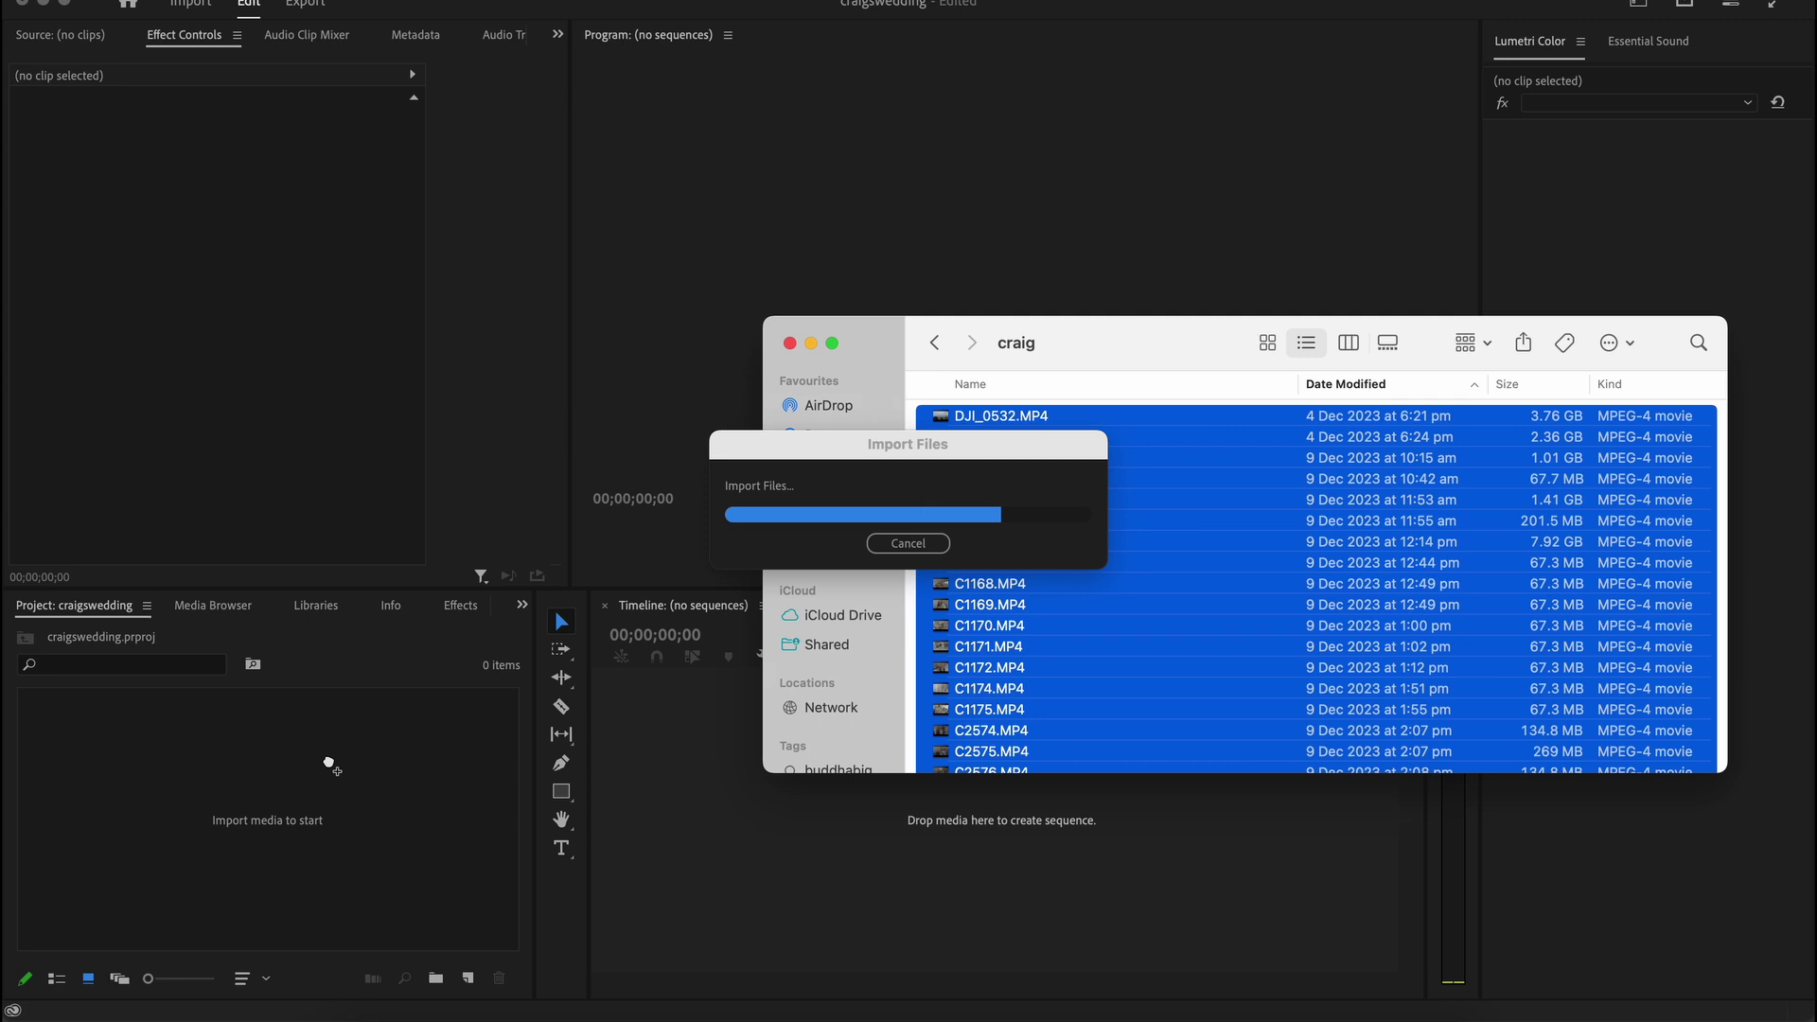
click(364, 844)
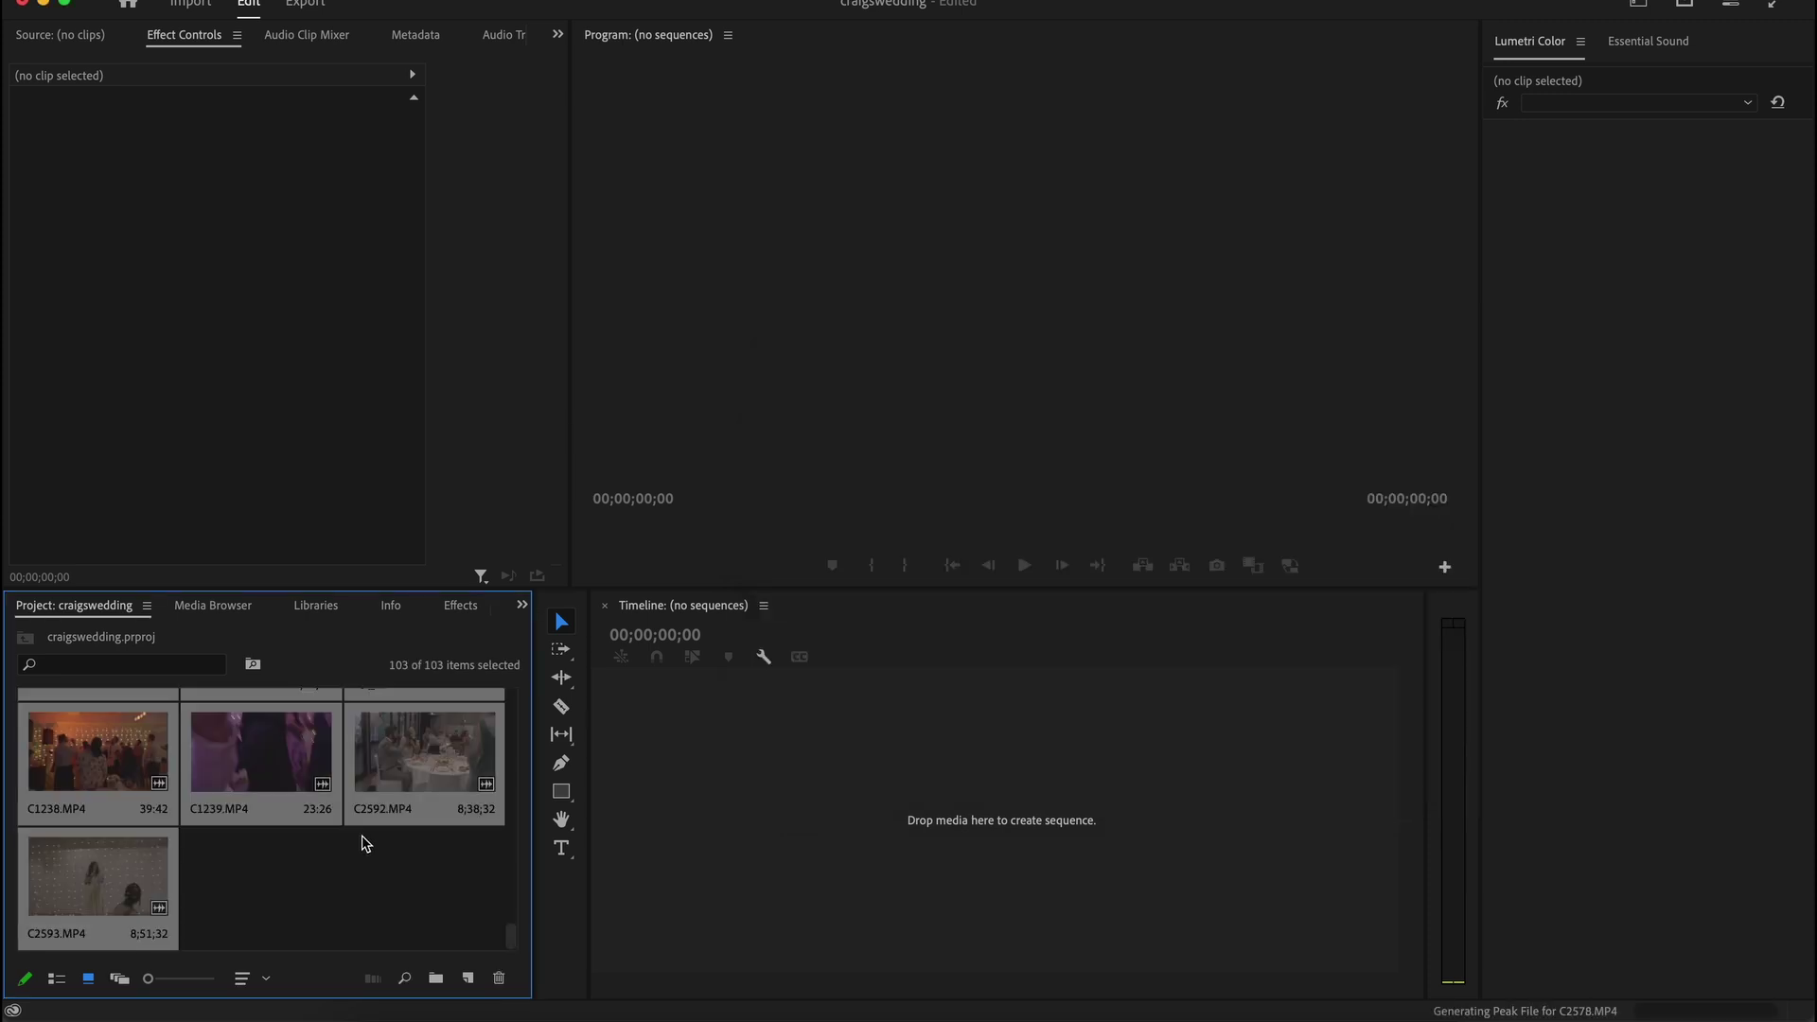
click(398, 826)
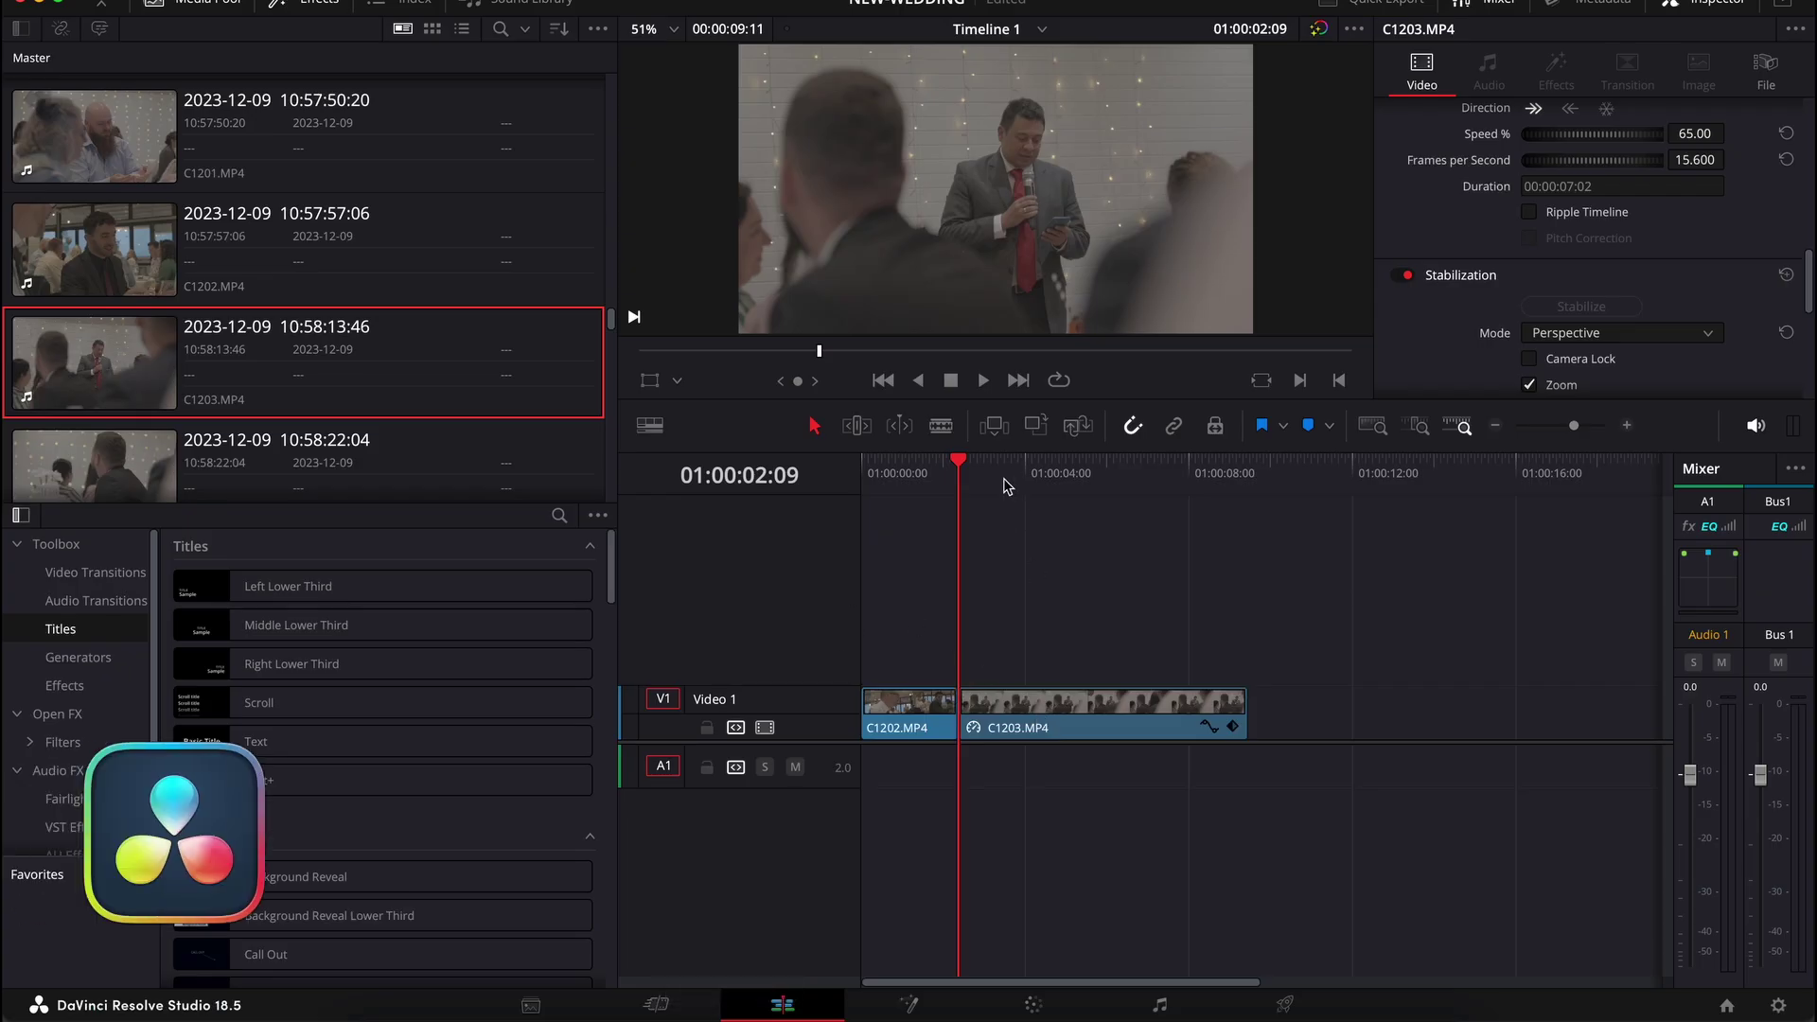
Switch from DaVinci Resolve to Premiere Pro, filter the project media by c1203 and open C1203.MP4 in the source monitor
click(1003, 483)
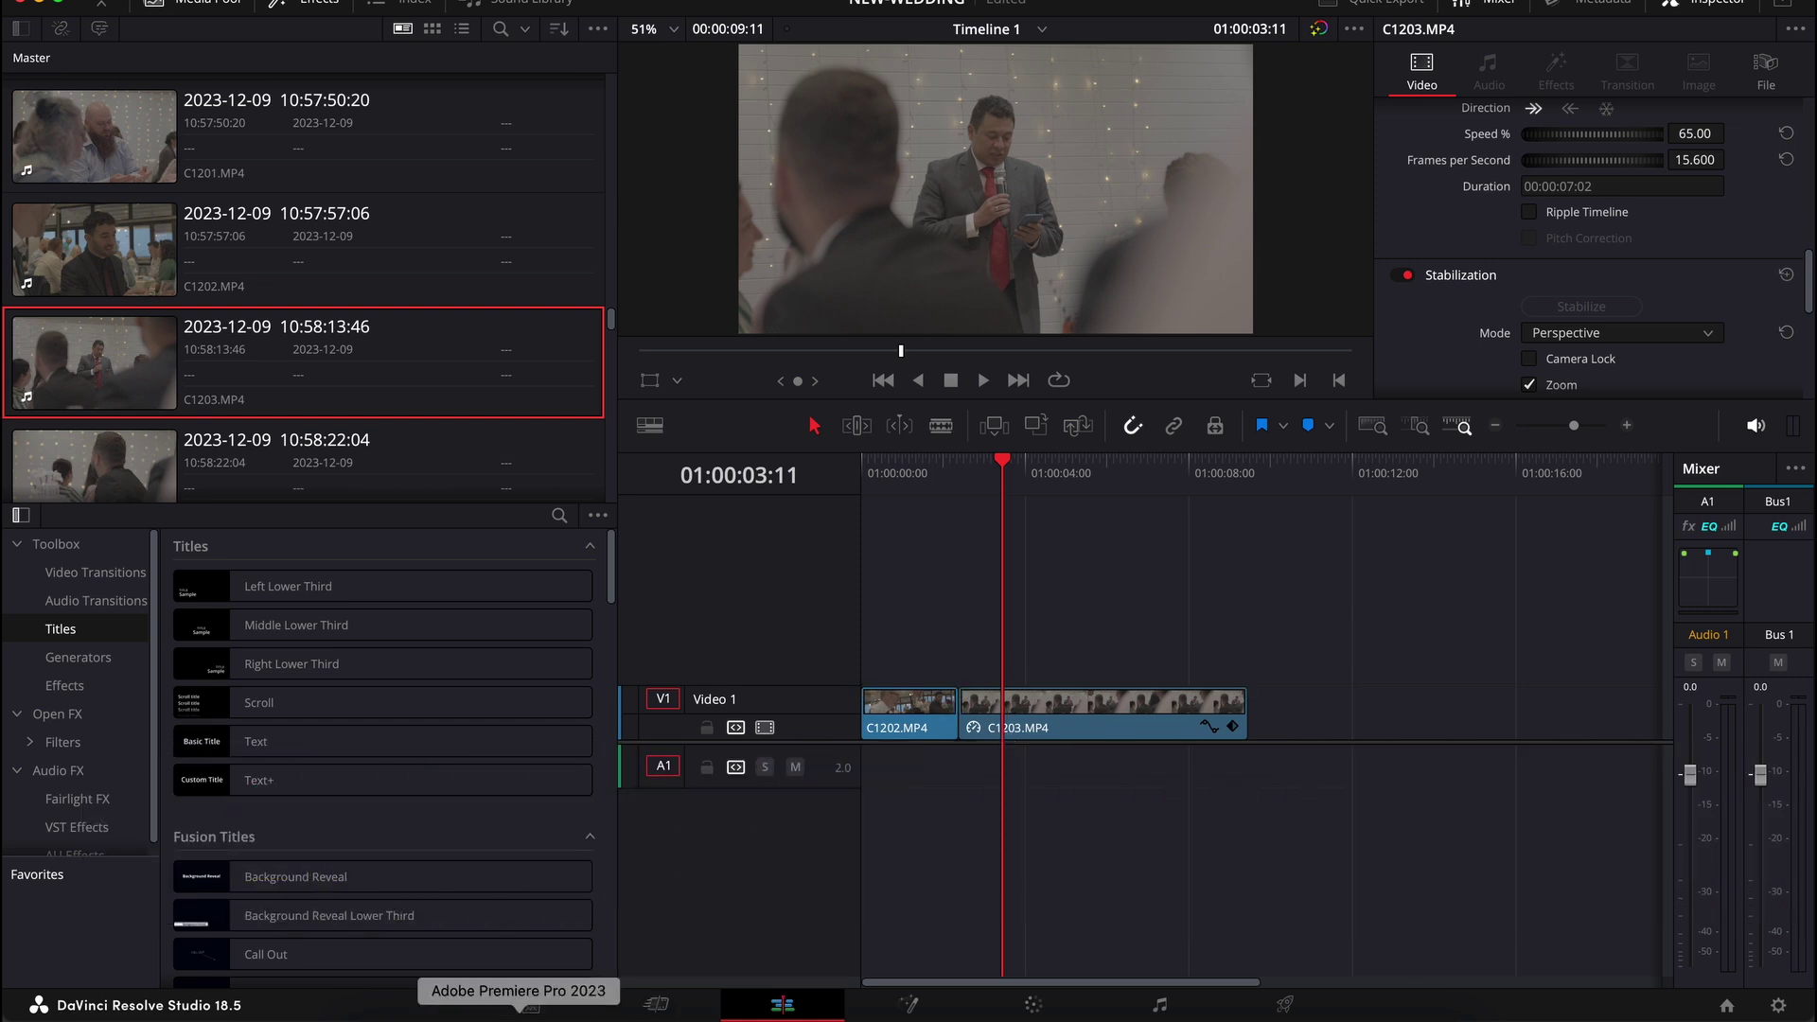
click(520, 1009)
click(202, 667)
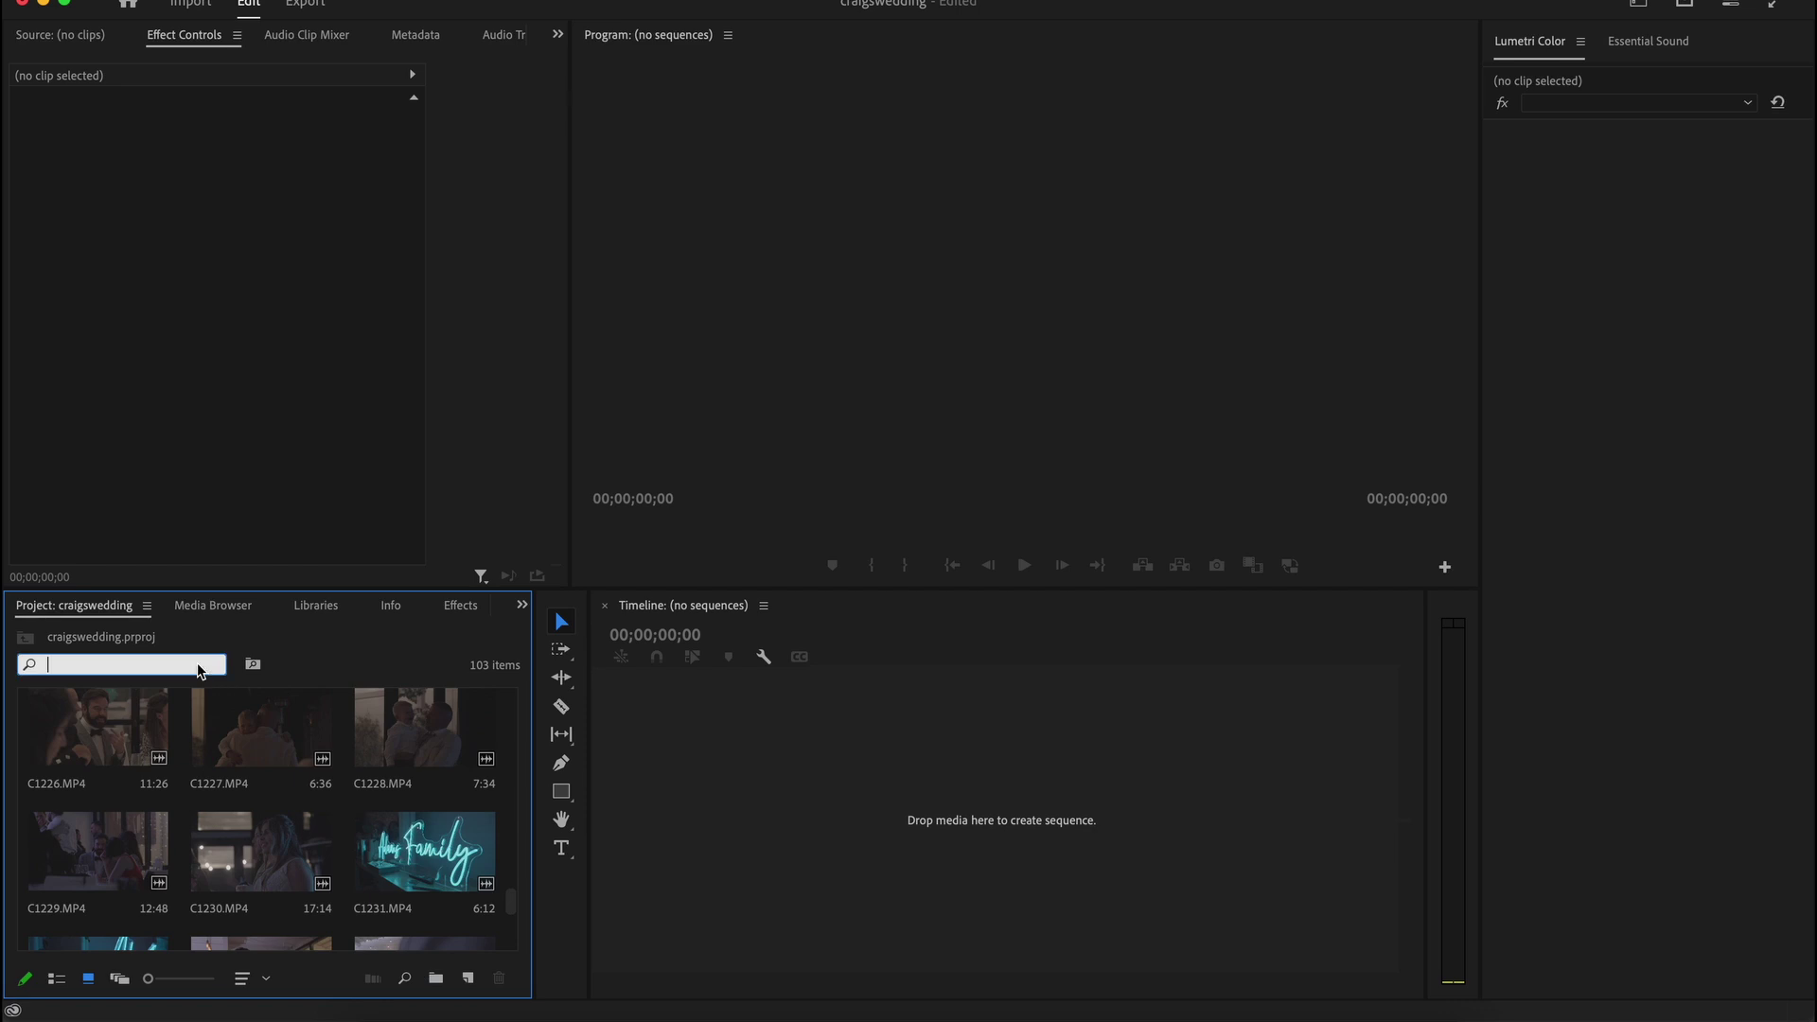
text(c1203)
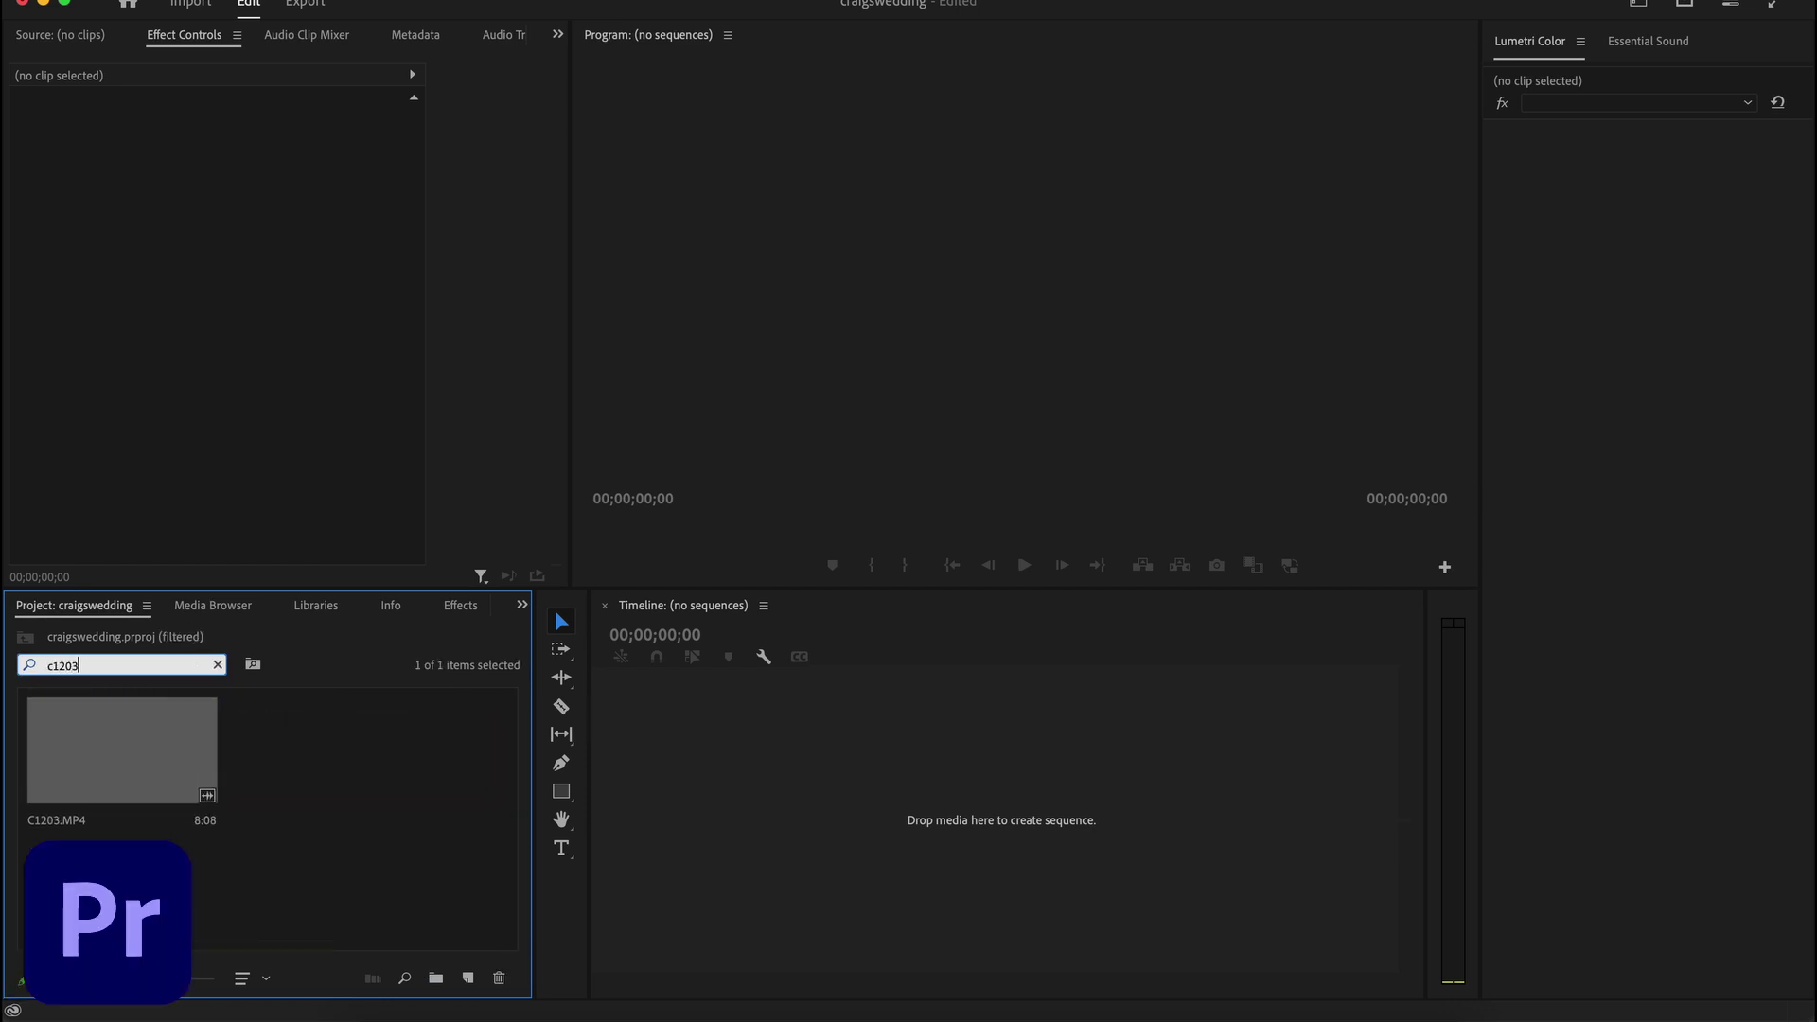
double_click(115, 754)
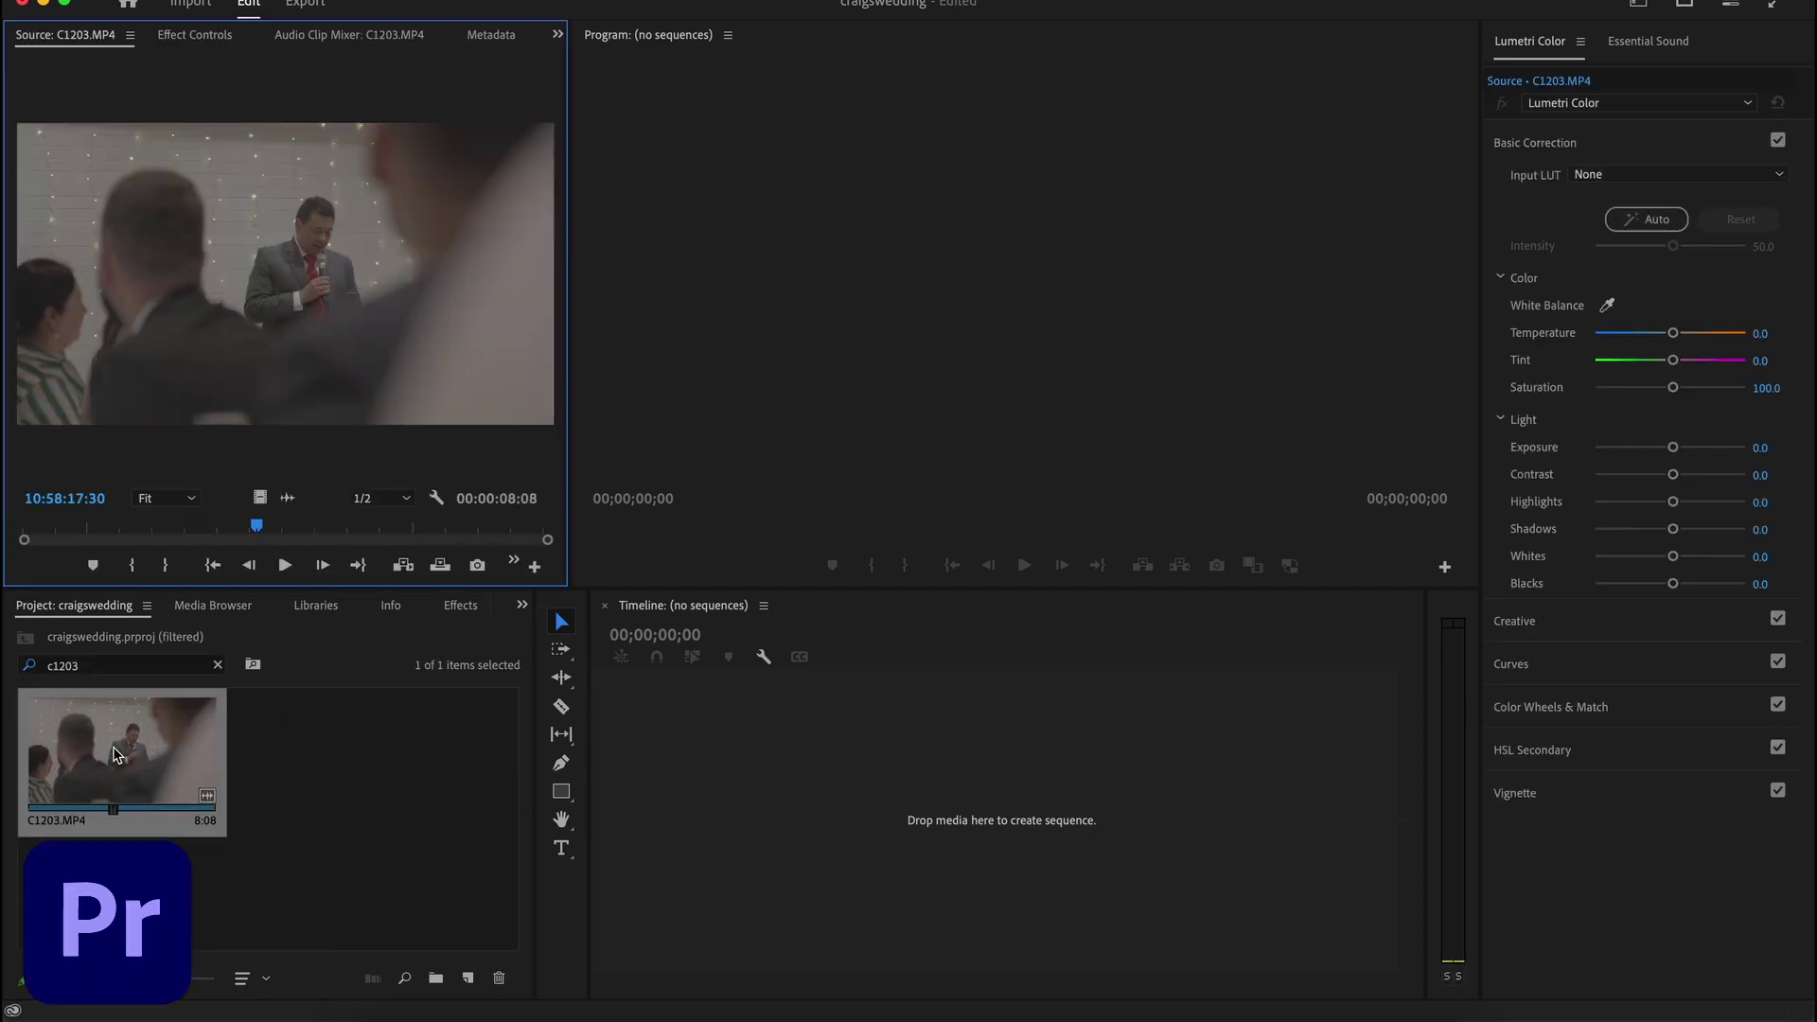
Mark an in point at 10:58:15:43 in C1203.MP4 and create a new sequence from the marked clip
drag(133, 526, 145, 527)
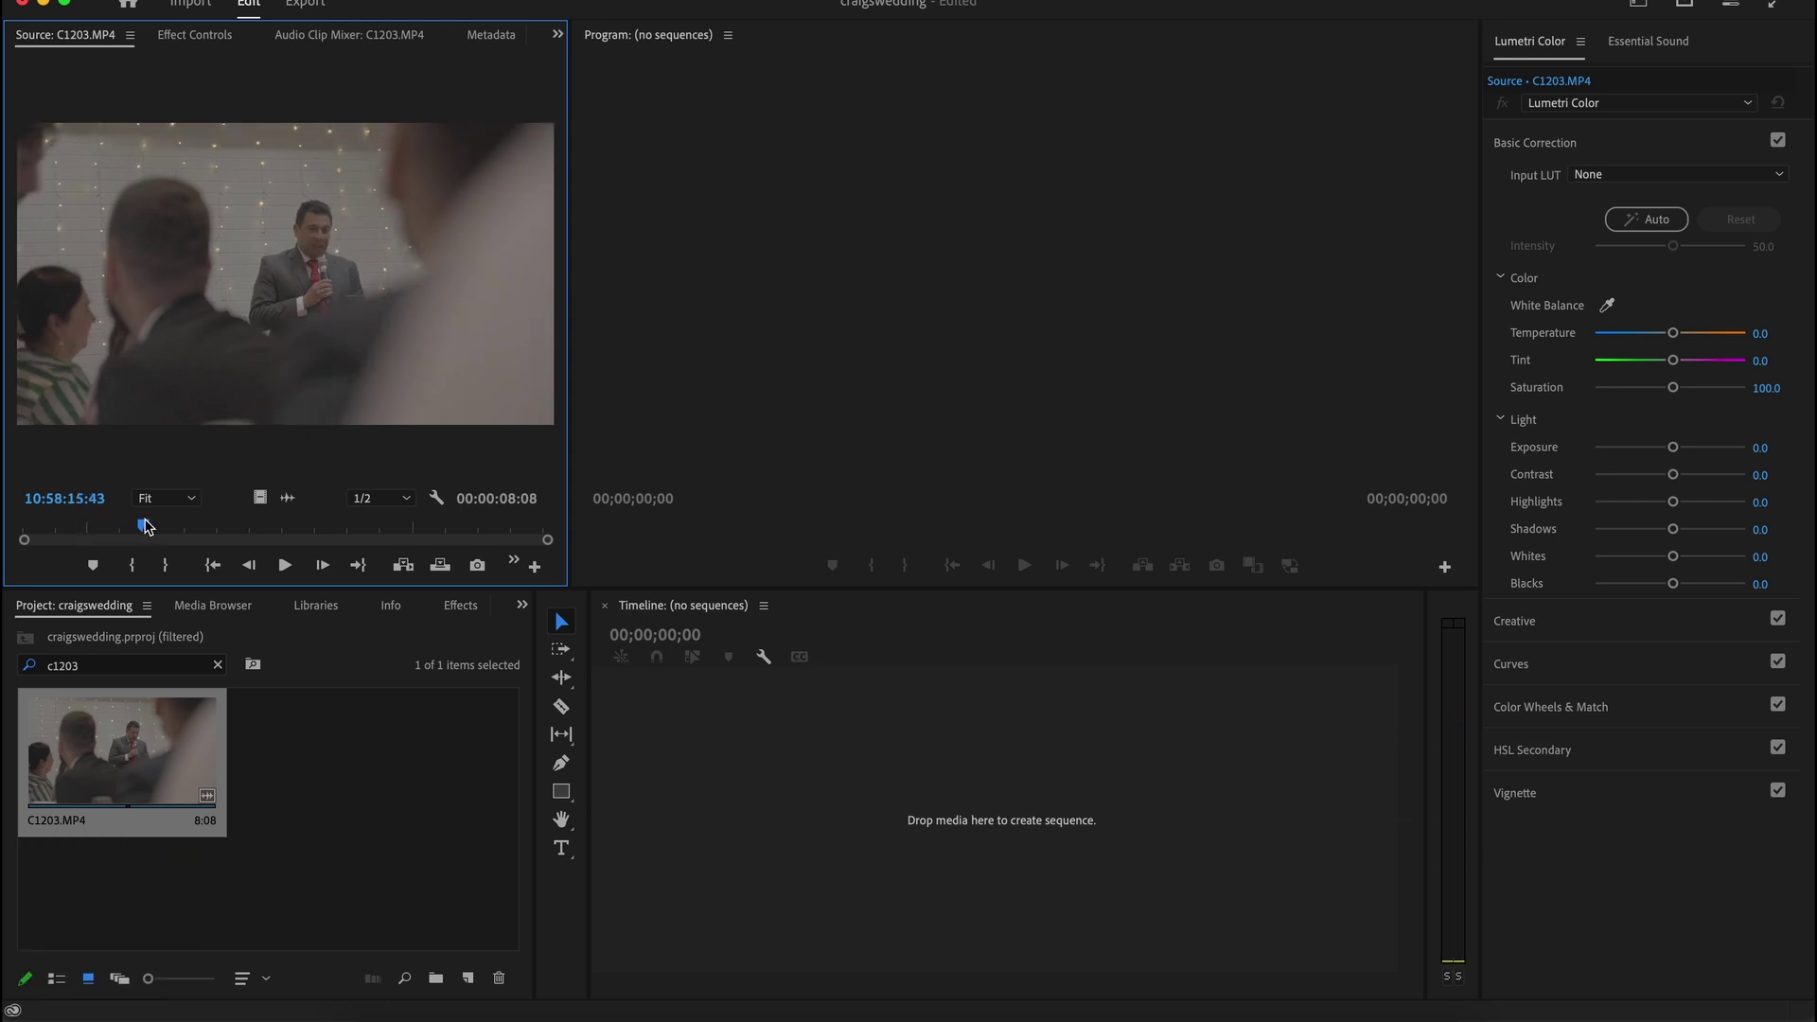
key(i)
drag(180, 747, 691, 840)
Play the beginning of C1203.MP4 in the sequence and show the clip's Effect Controls
click(1001, 804)
key(space)
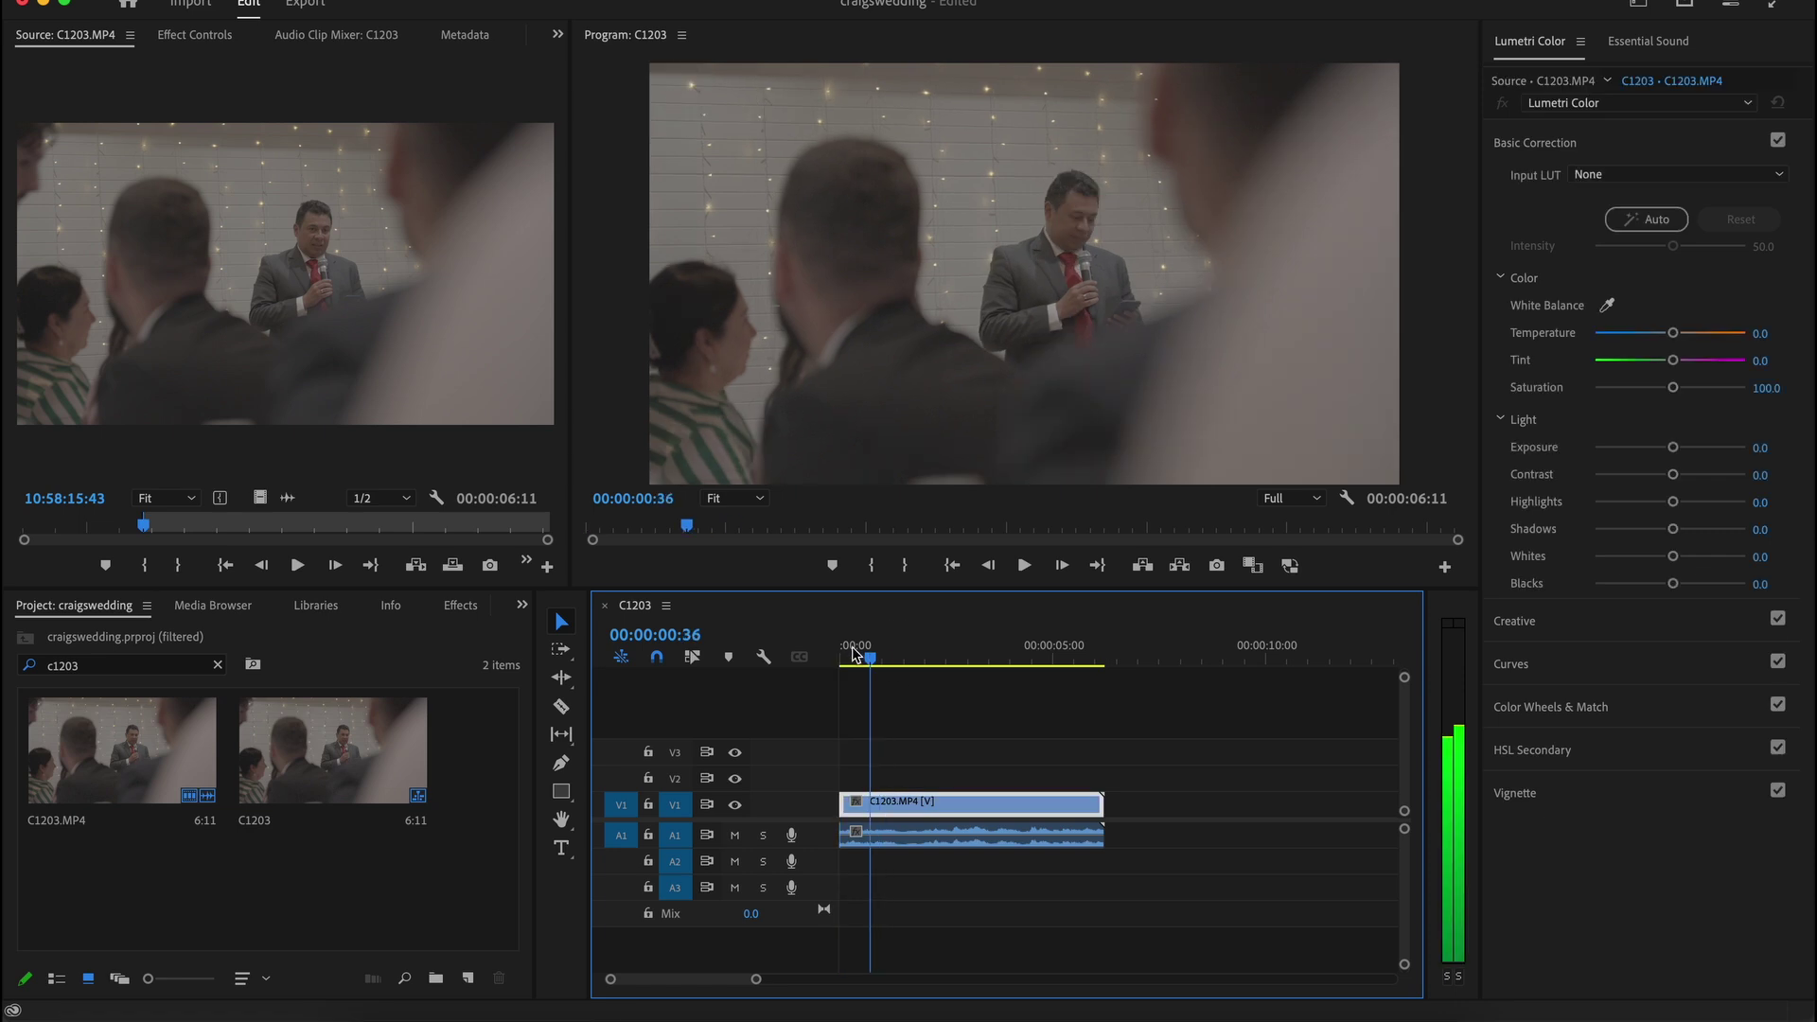
key(space)
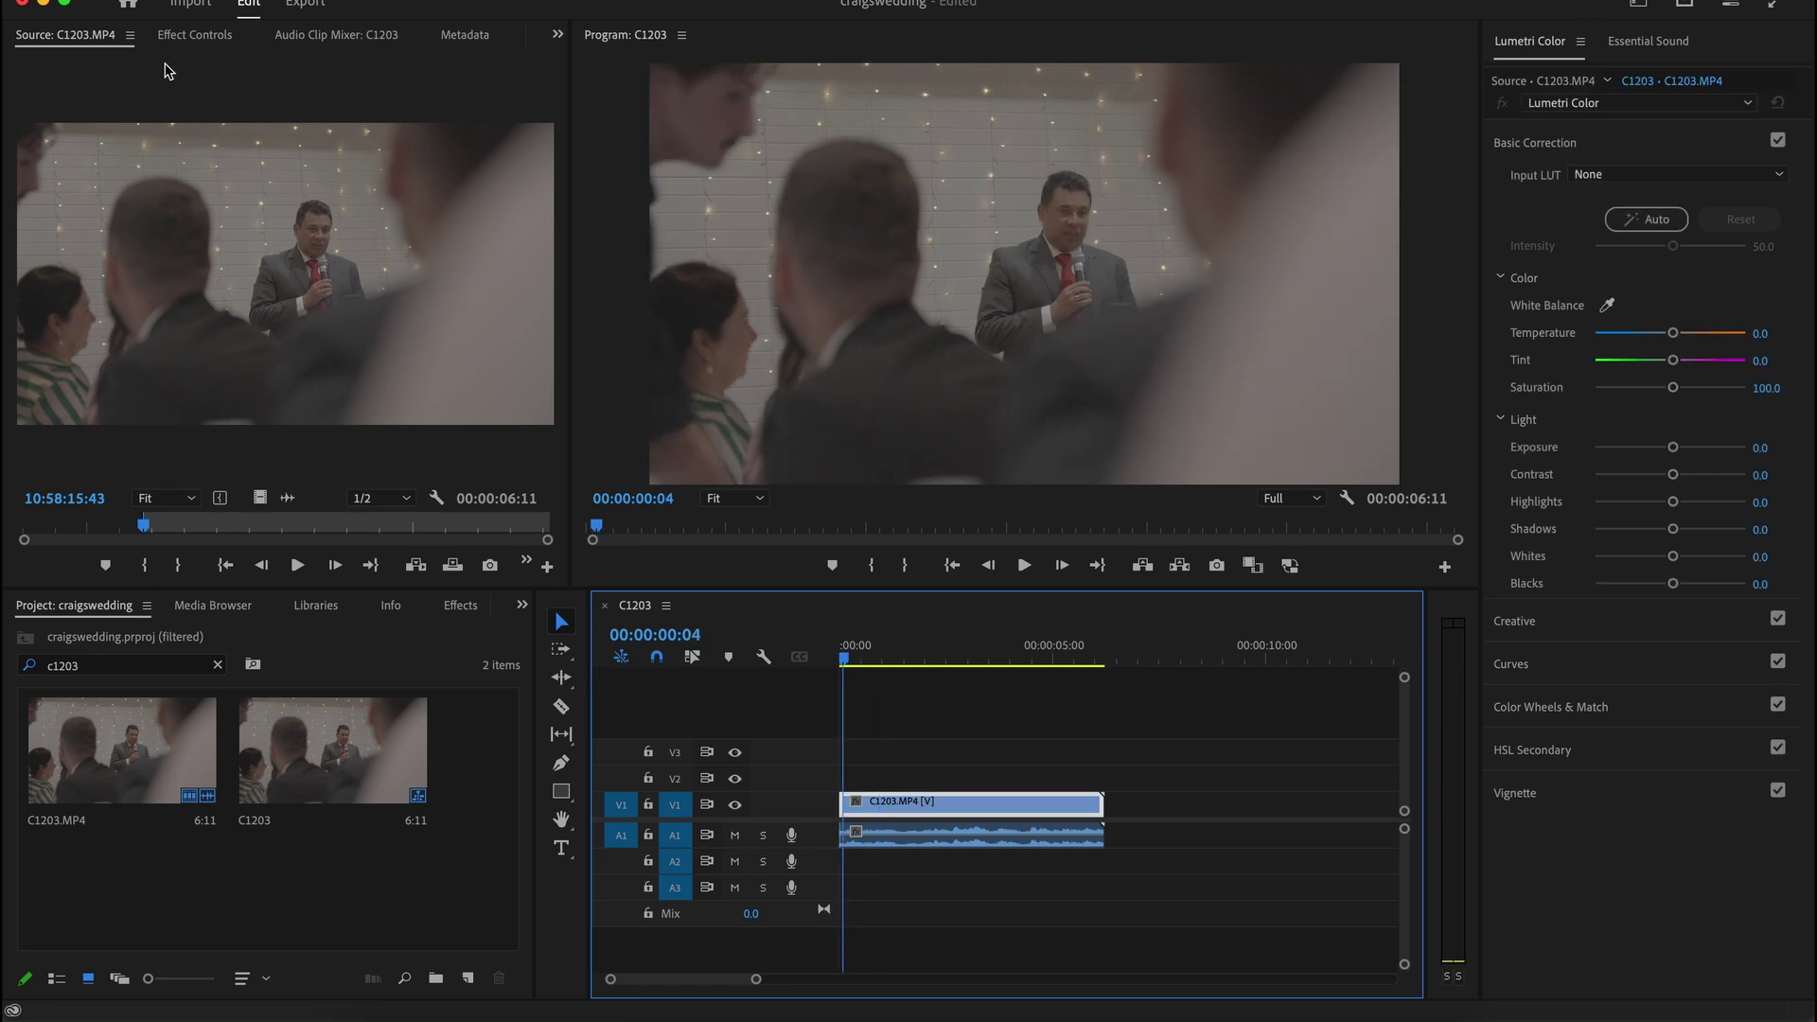
click(193, 36)
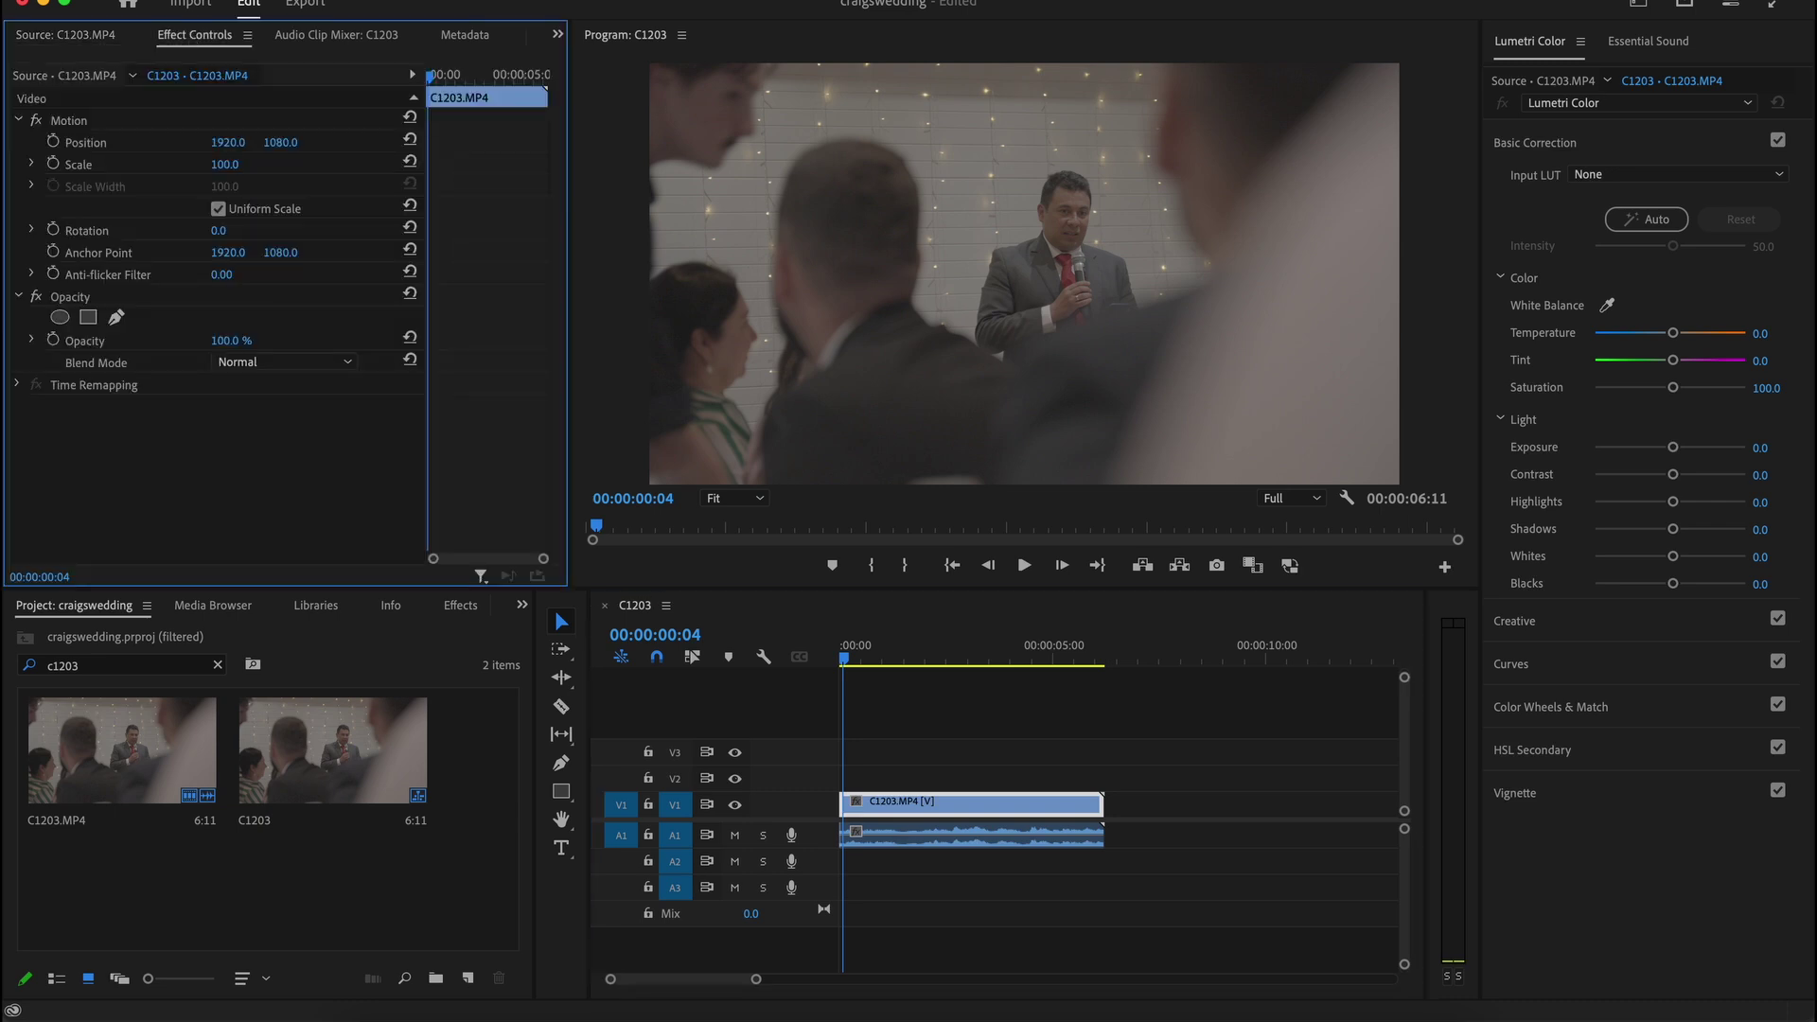
Change the workspace to Effects and from there to Captions and Graphics
click(662, 0)
mouse_move(767, 3)
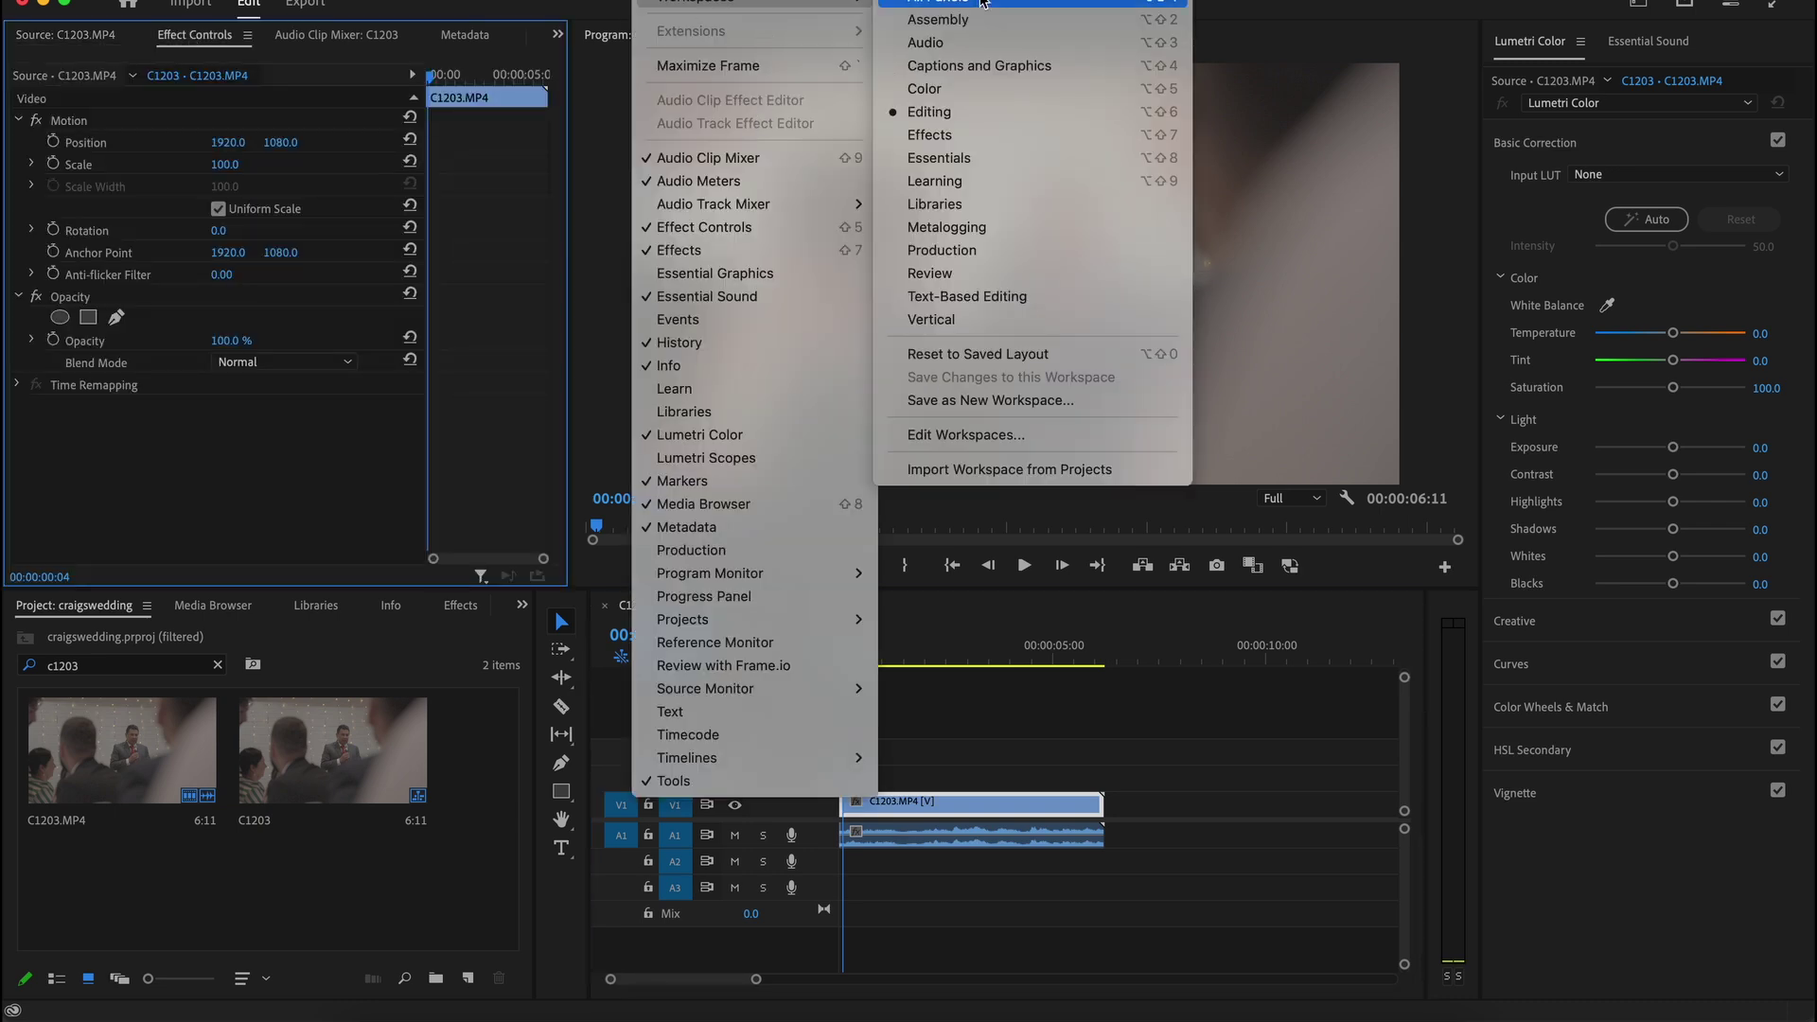
click(964, 134)
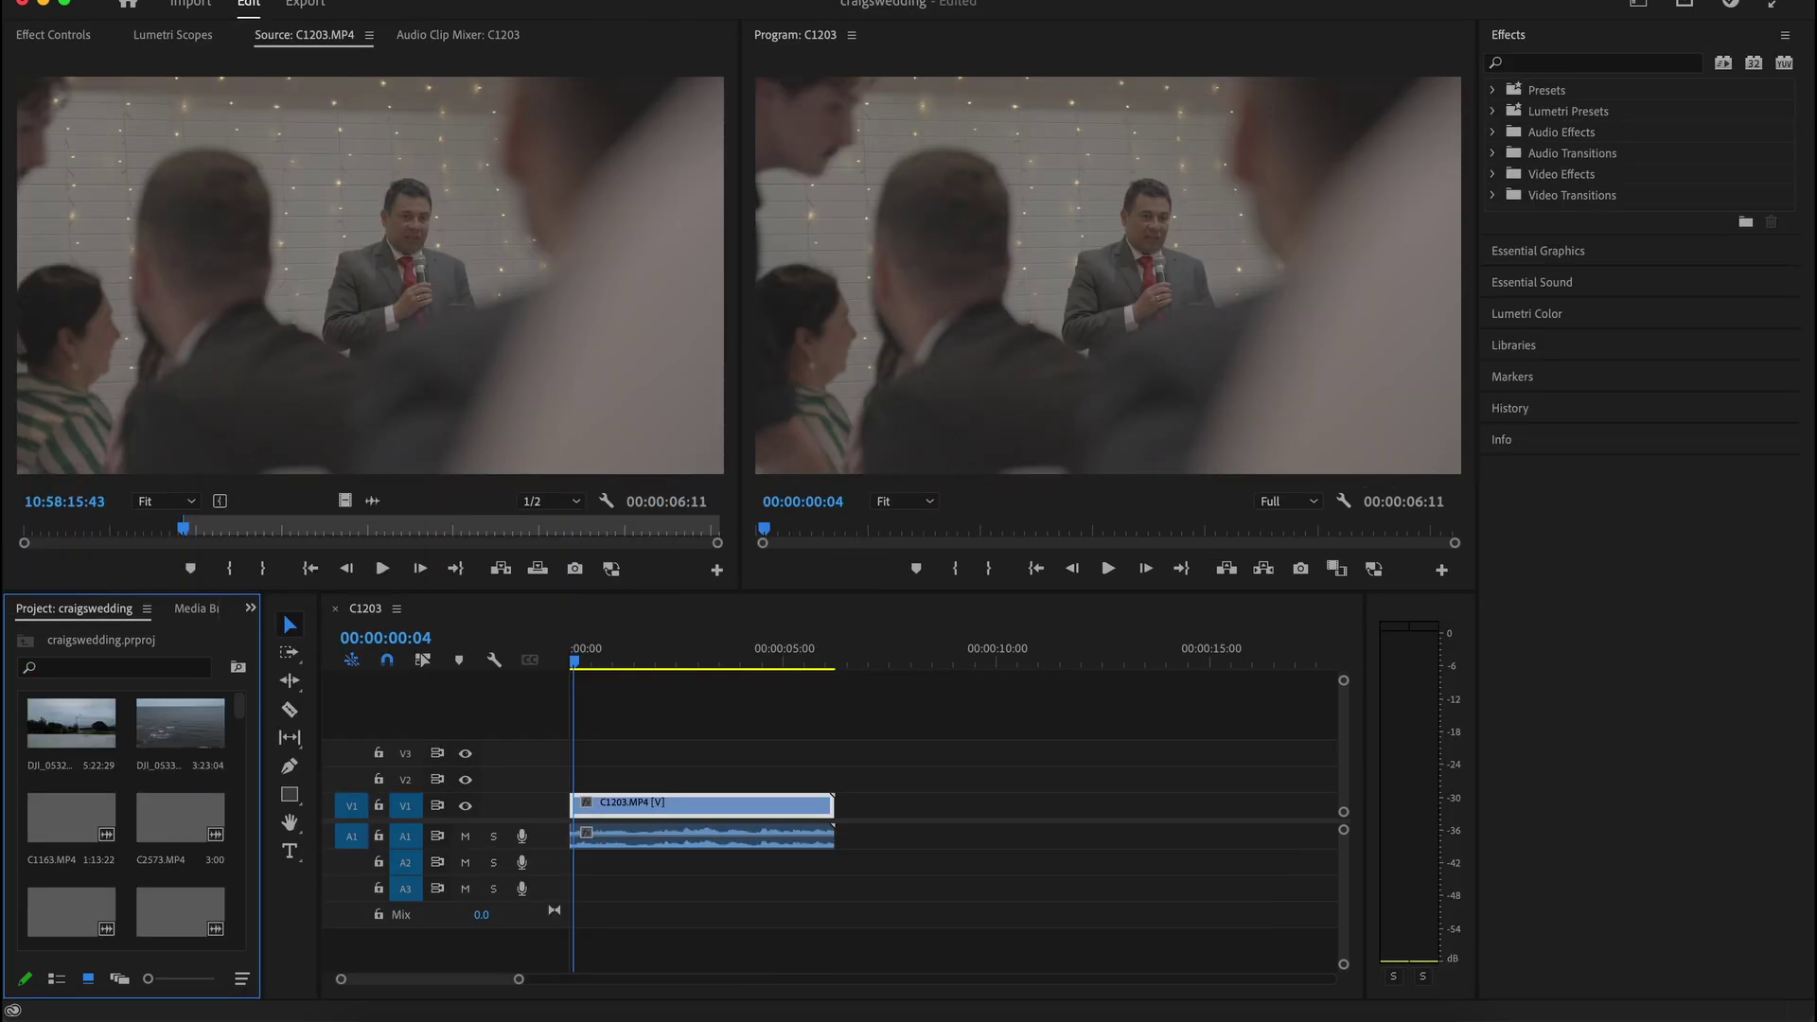
click(463, 0)
mouse_move(757, 0)
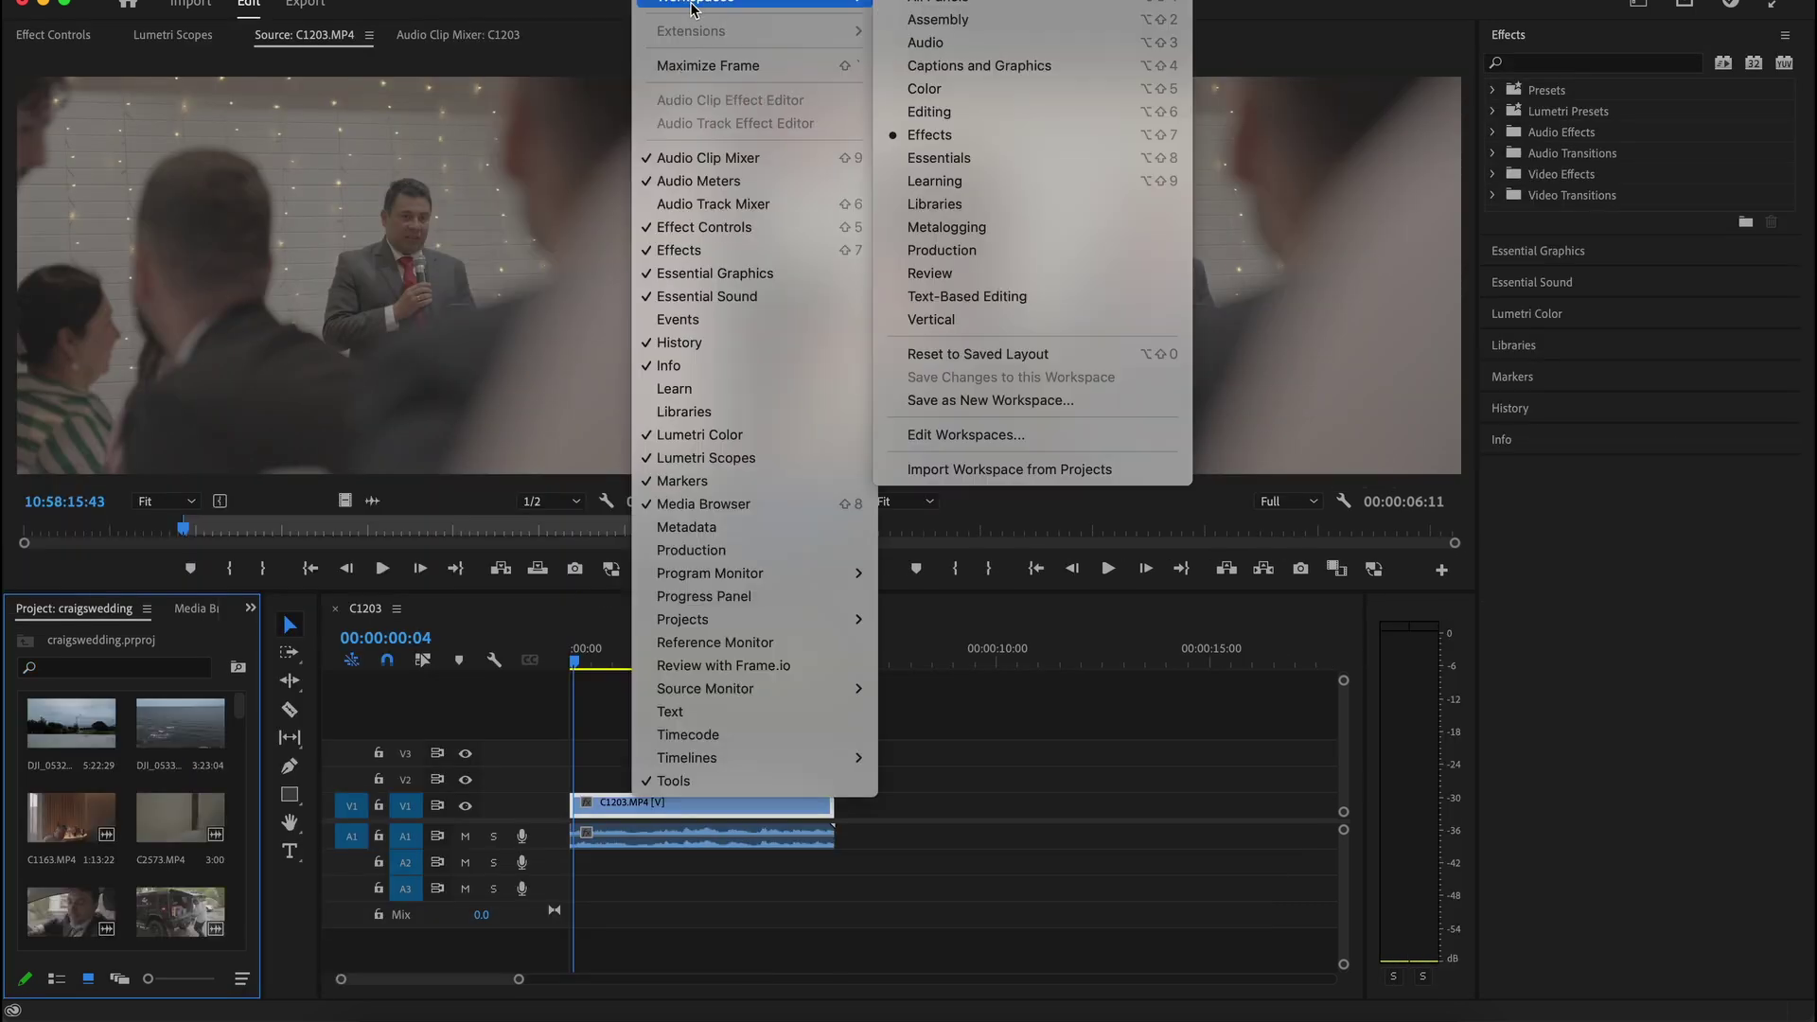
click(941, 112)
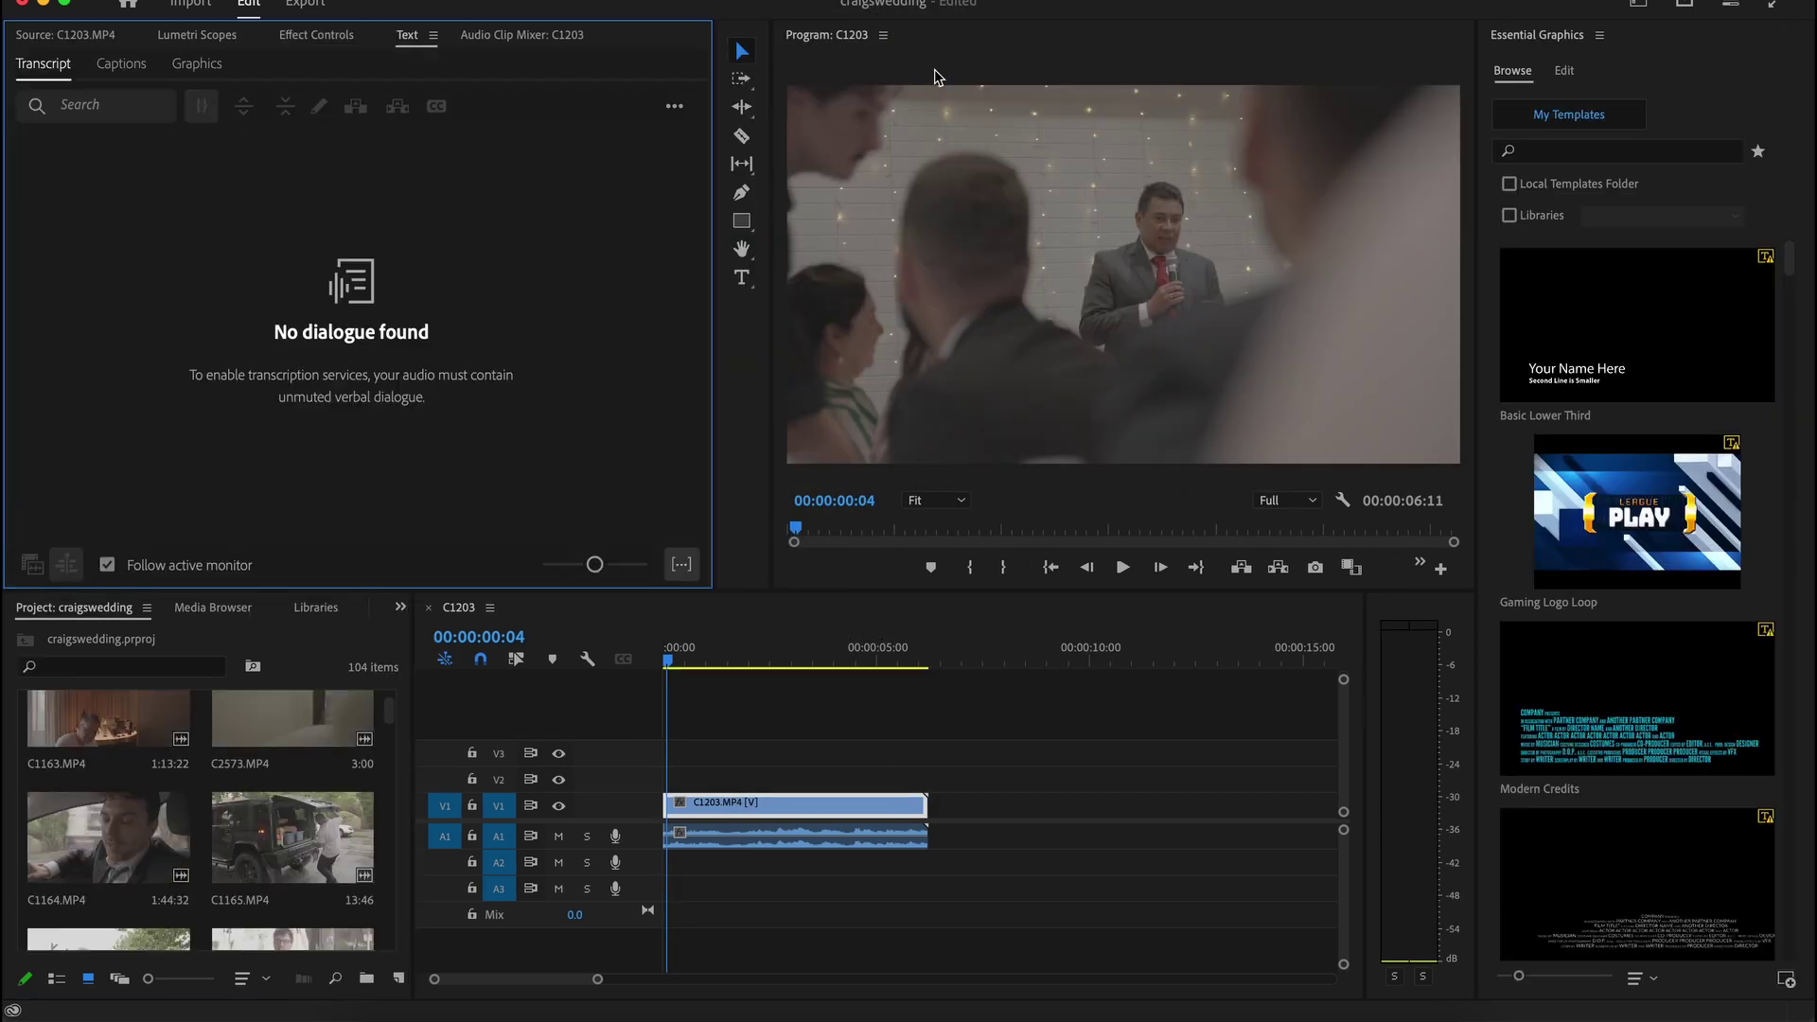
click(663, 0)
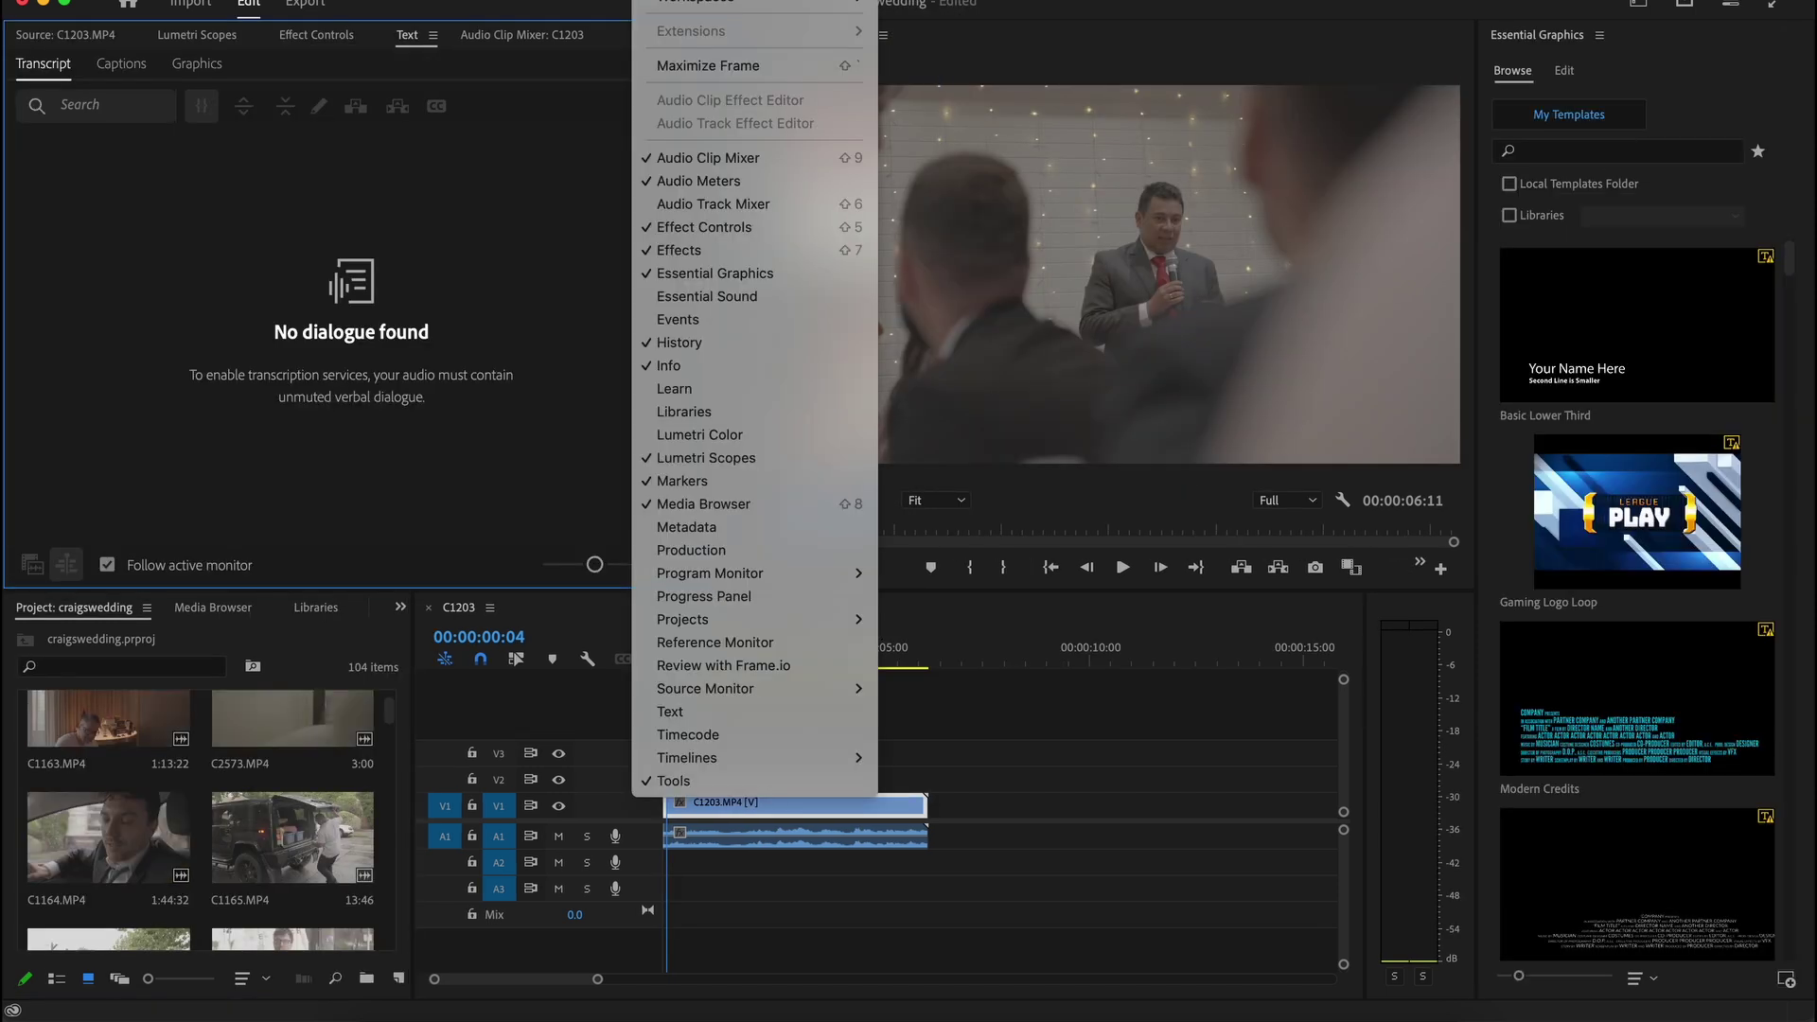
key(Escape)
Look at the DaVinci Resolve edit for comparison, return to Premiere Pro and set the workspace back to Editing
click(733, 1014)
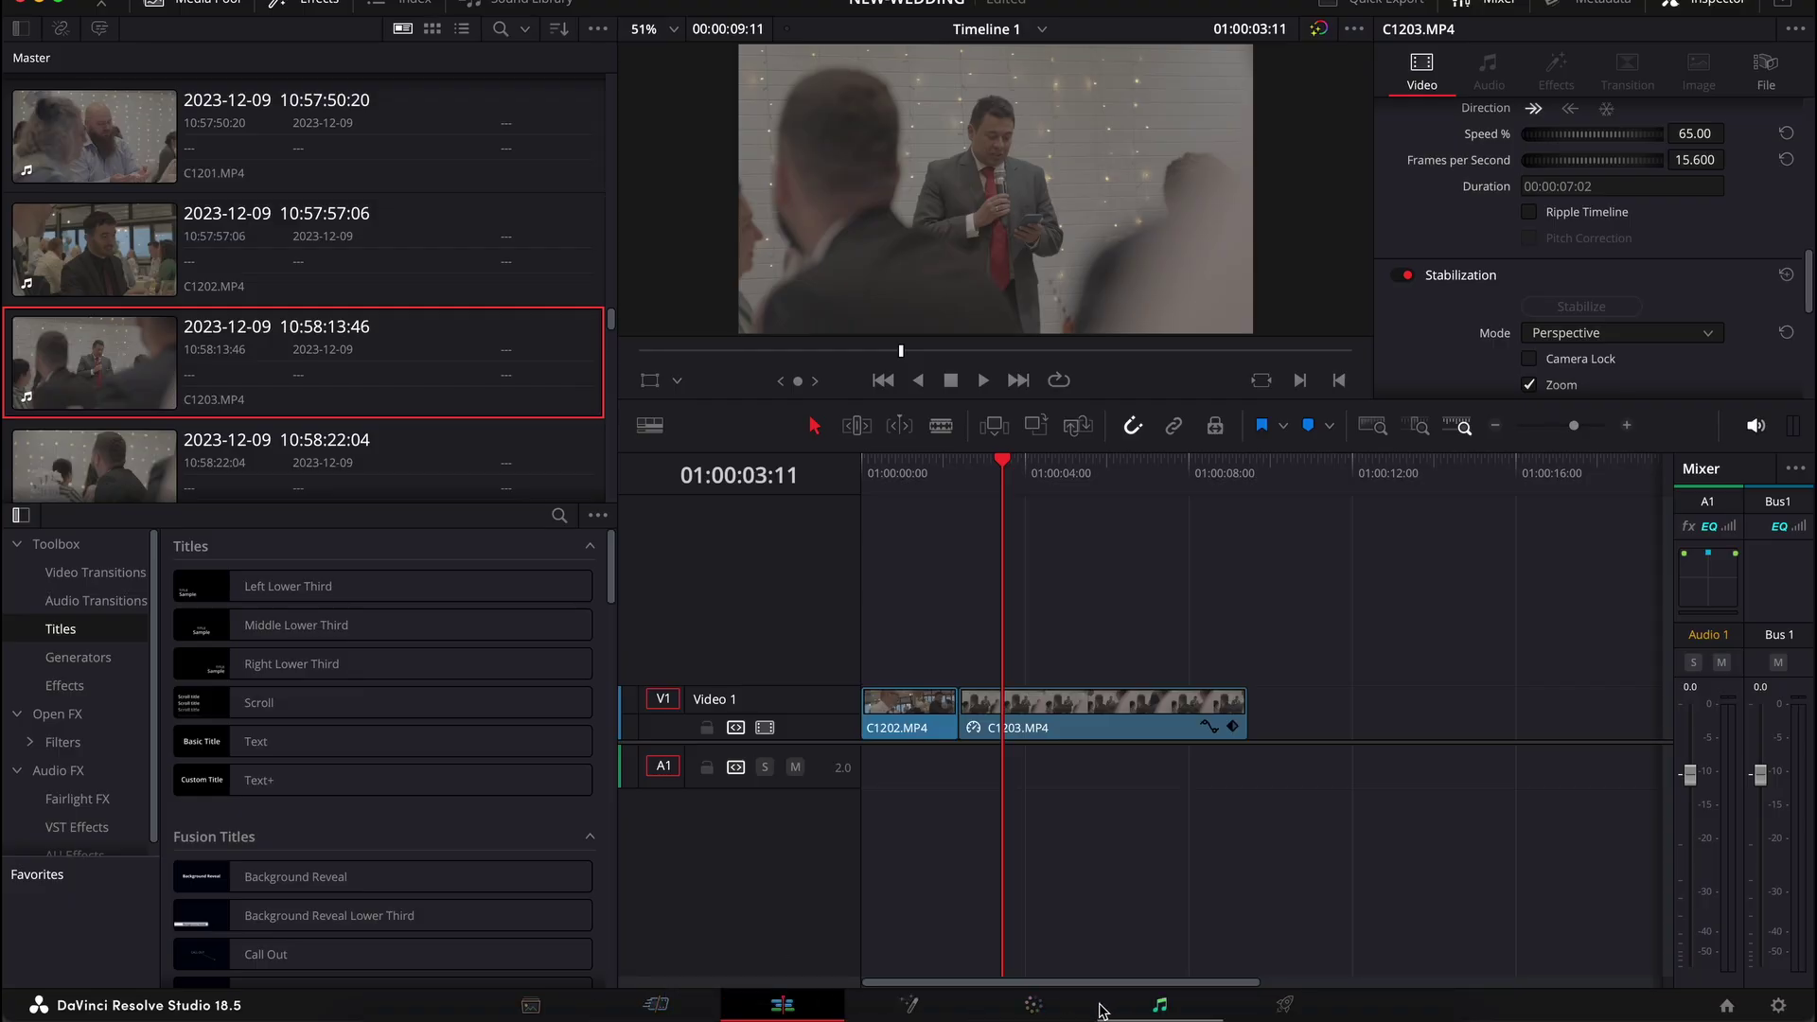
click(520, 1014)
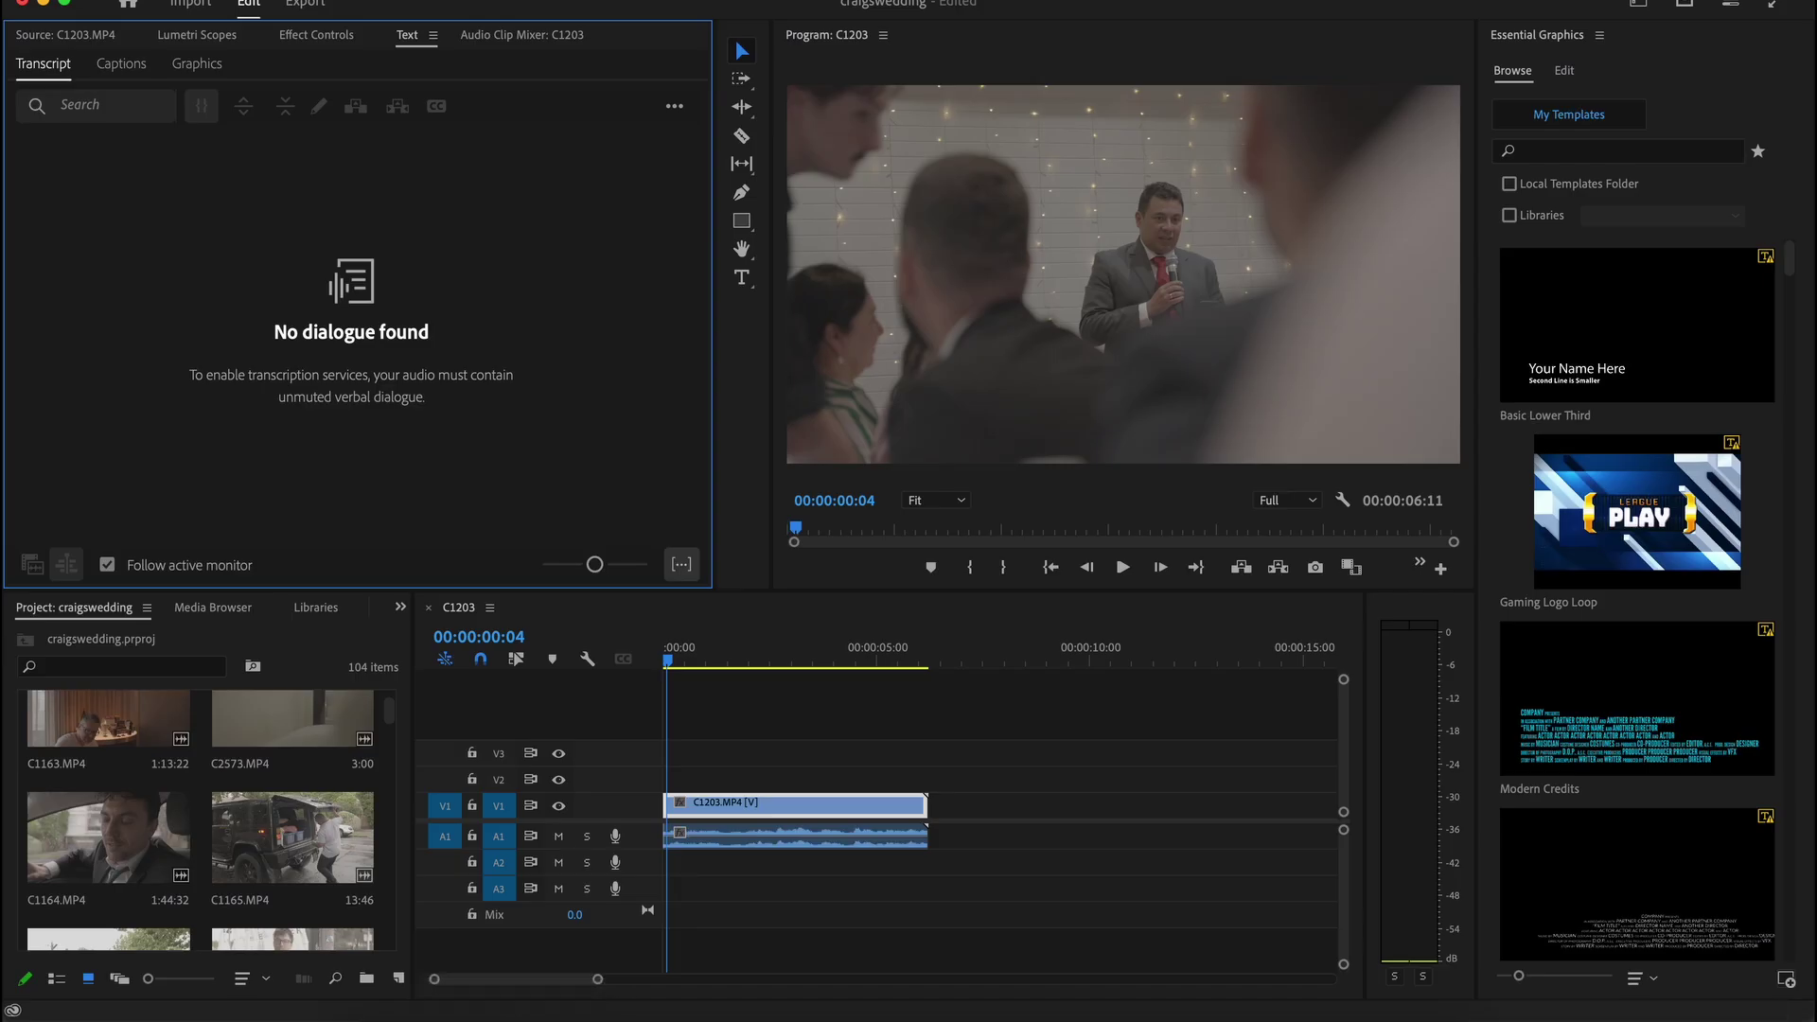
click(663, 0)
mouse_move(738, 6)
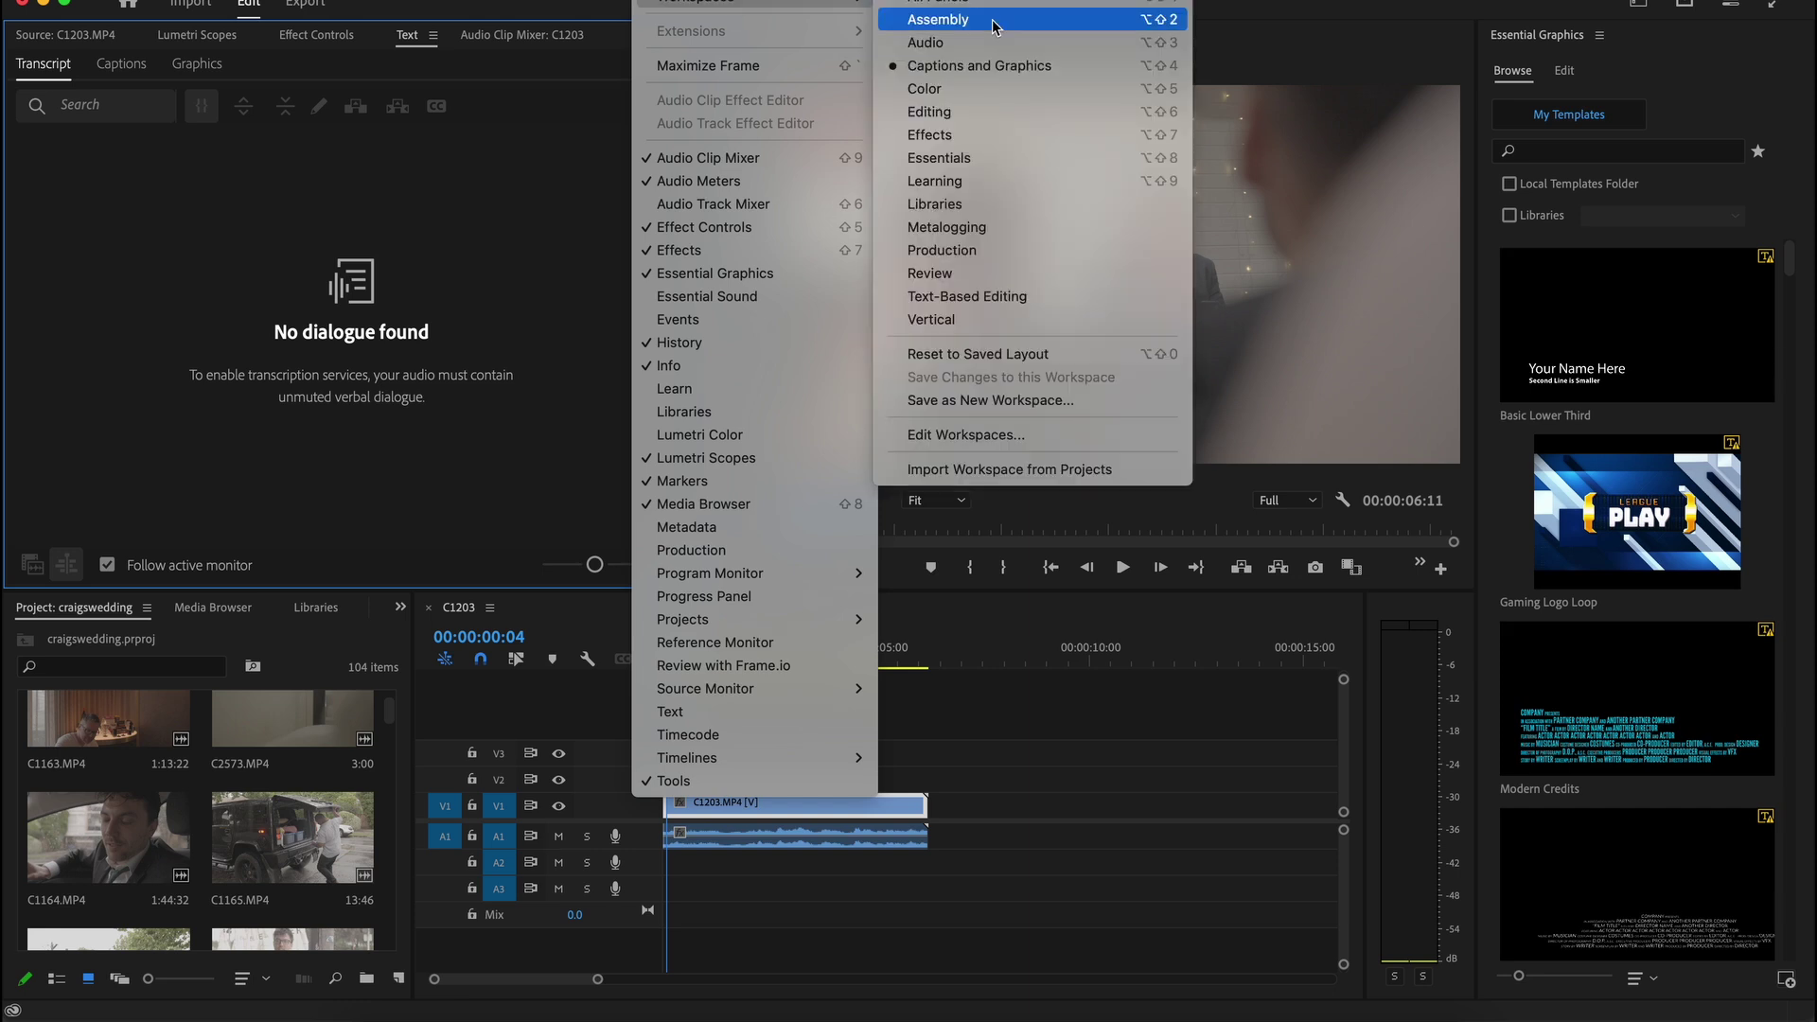
click(975, 109)
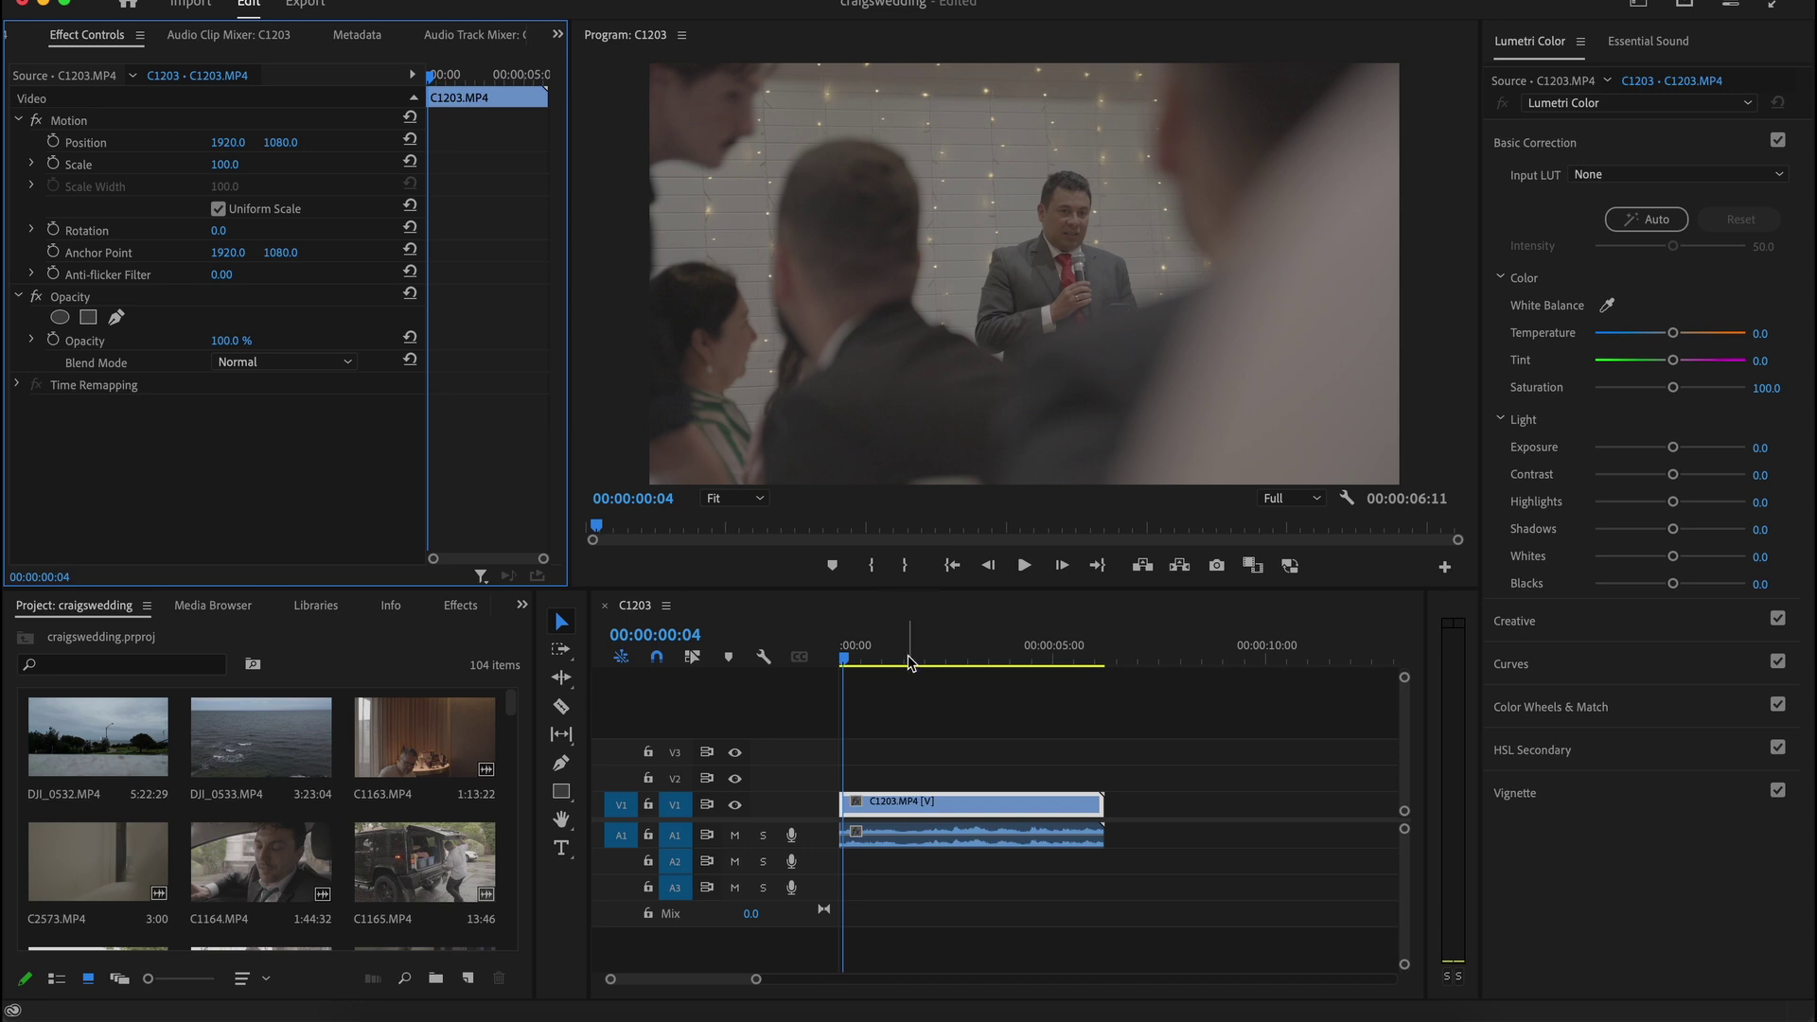
Find Warp Stabilizer by searching for "warp", apply it to C1203.MP4 in the sequence and play the clip from the start
drag(880, 653, 799, 655)
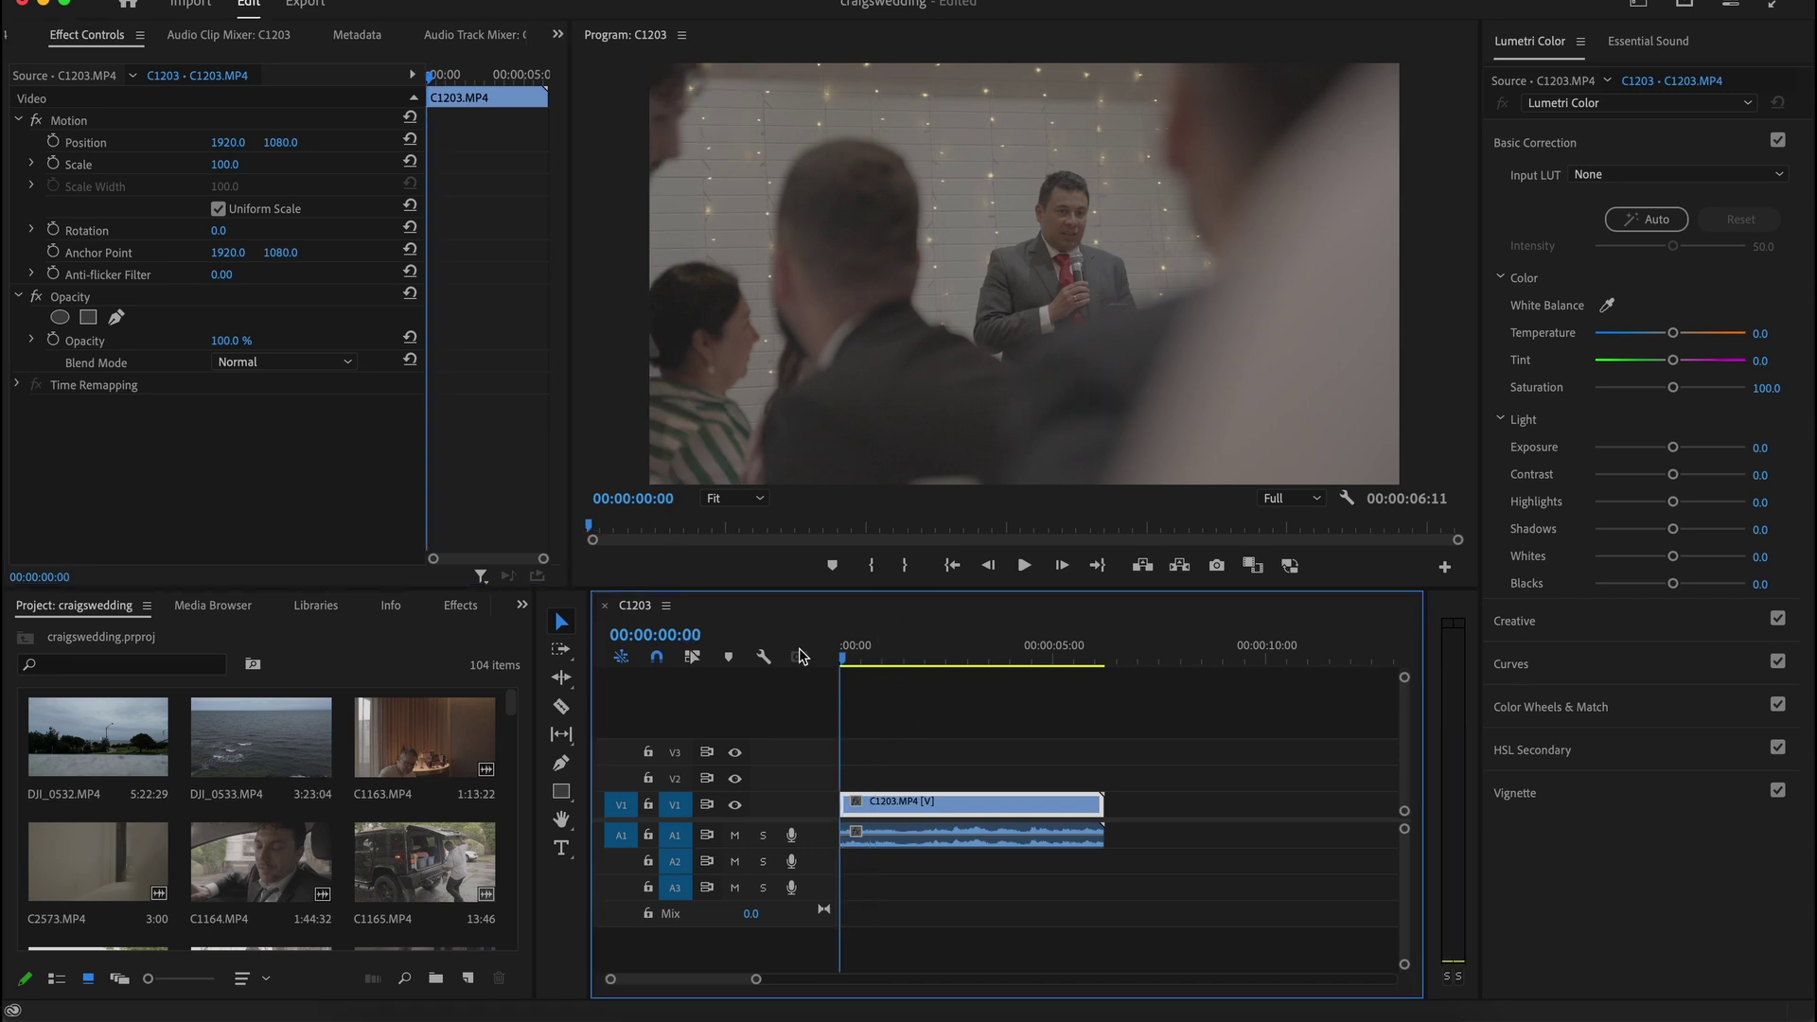
click(454, 609)
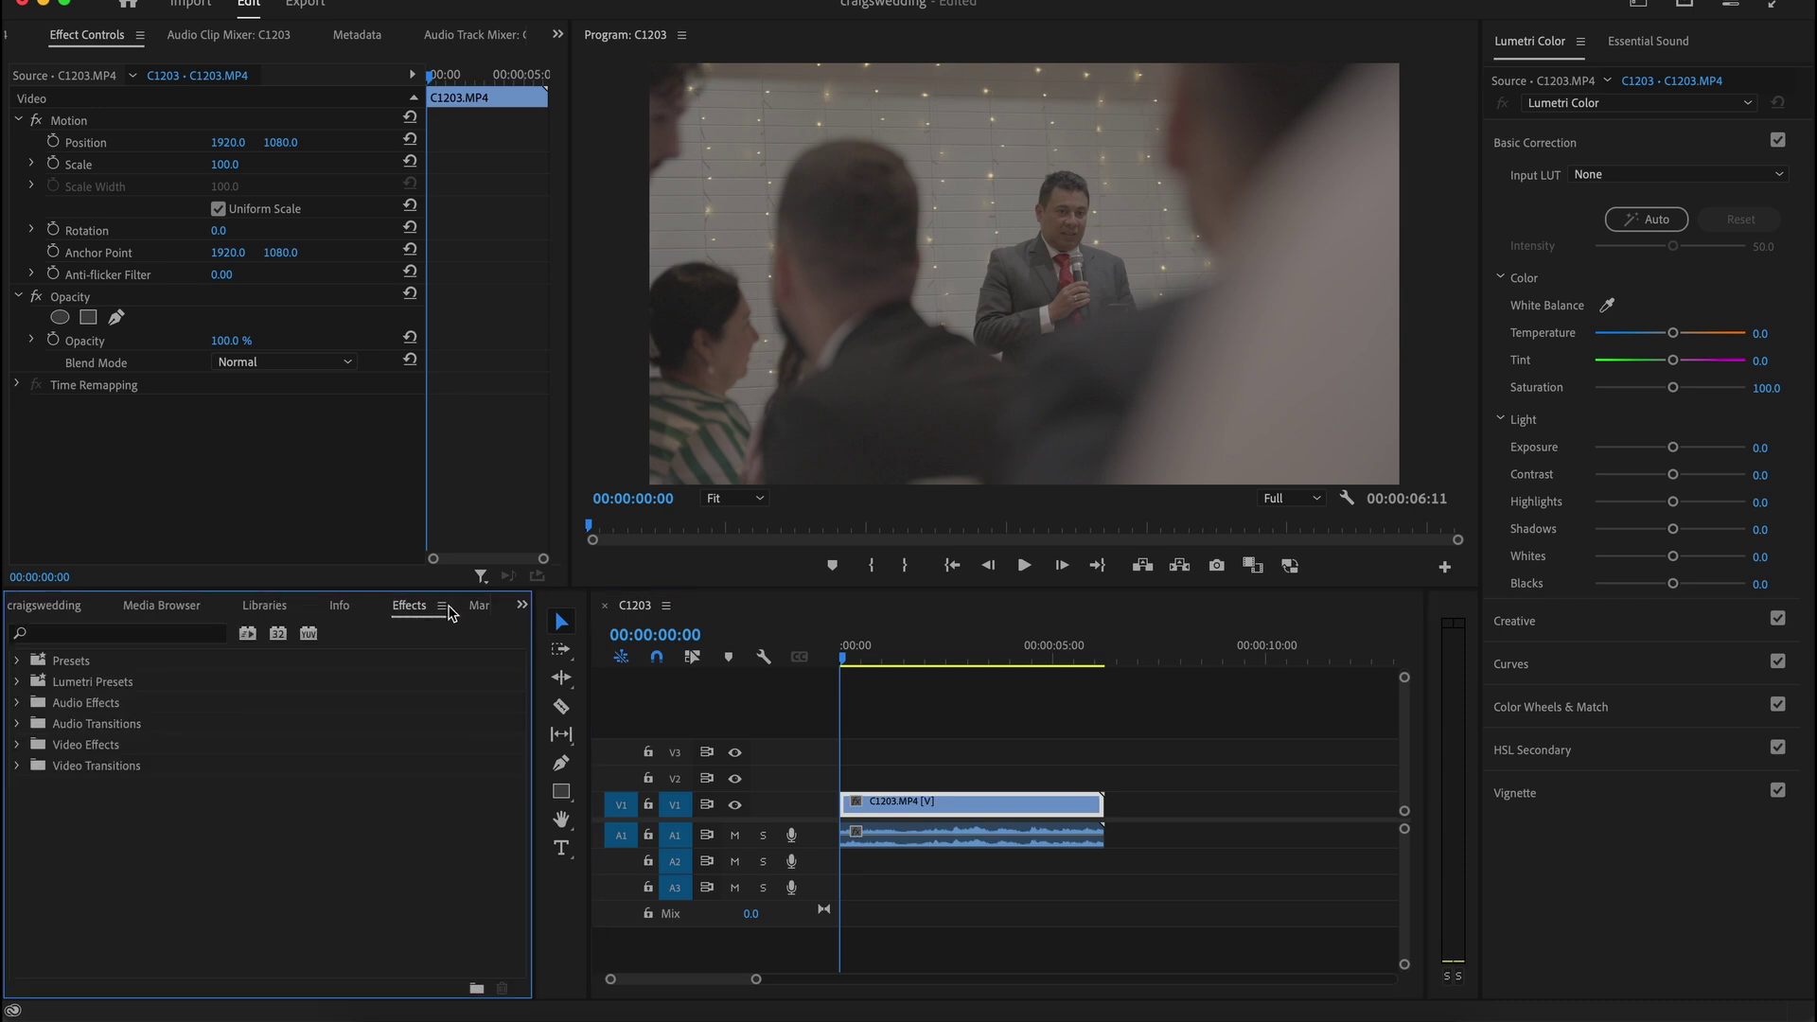
click(95, 634)
text(warp)
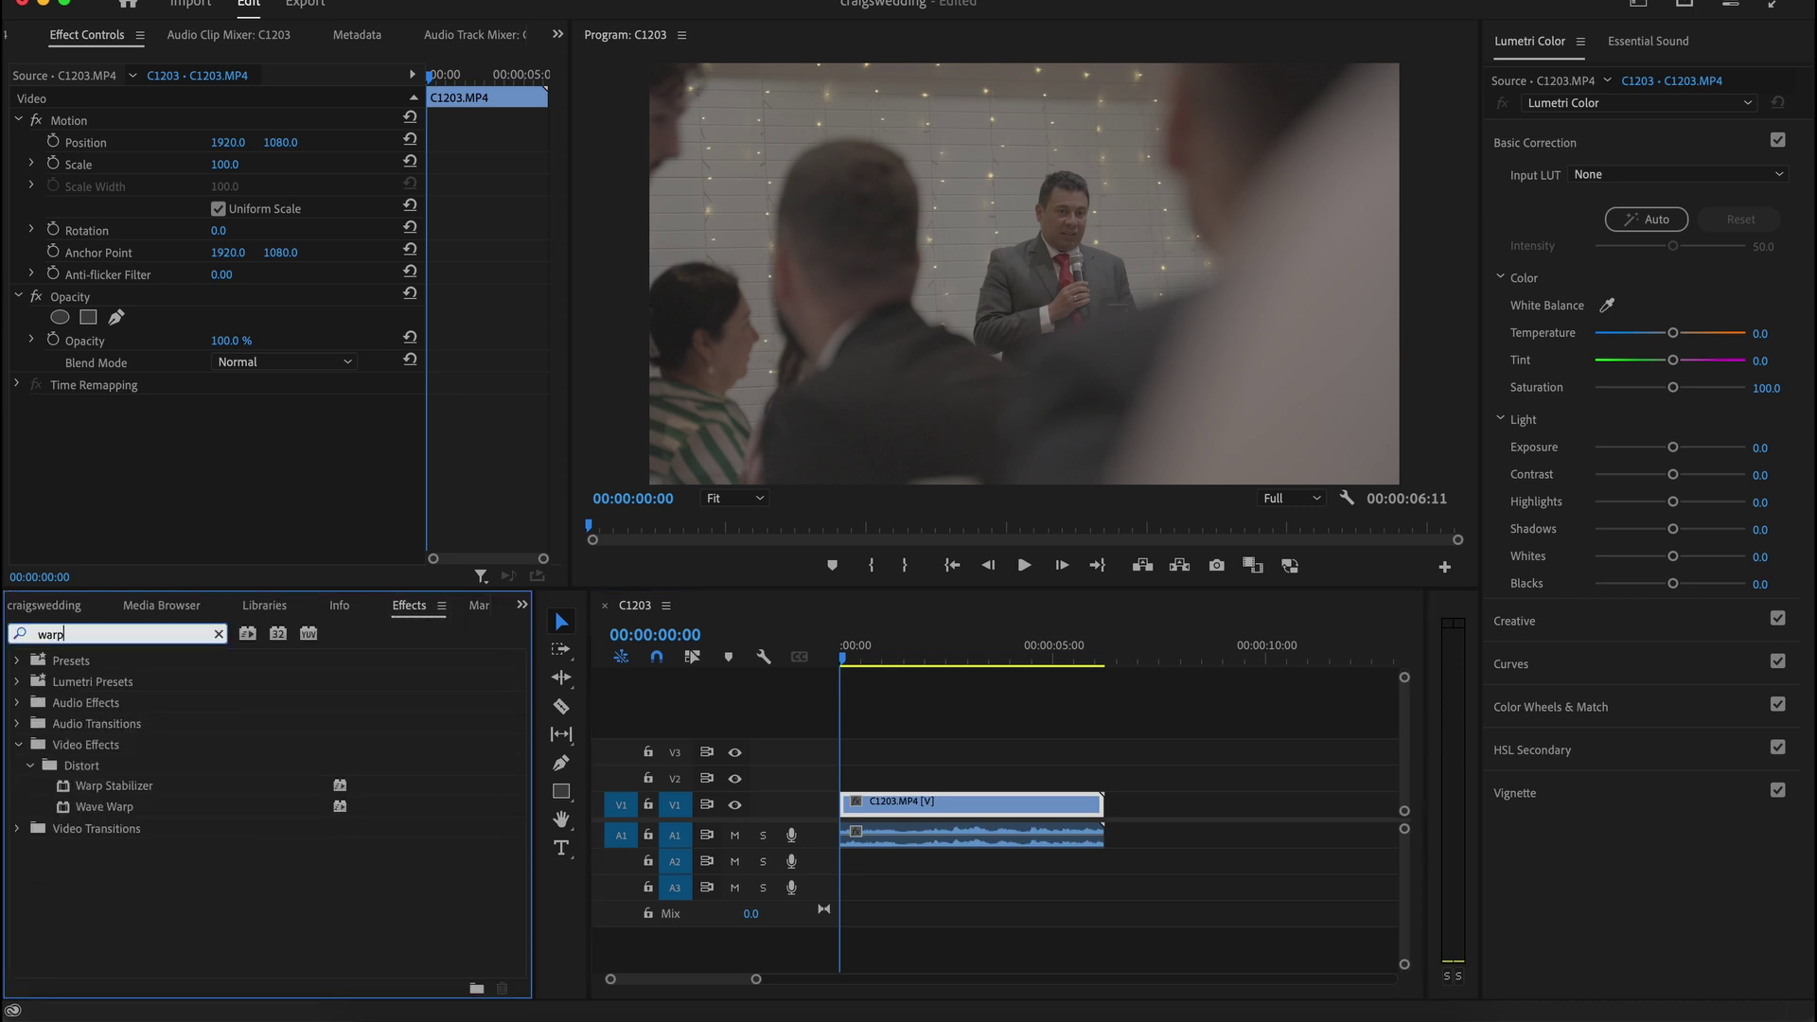
drag(101, 785, 965, 809)
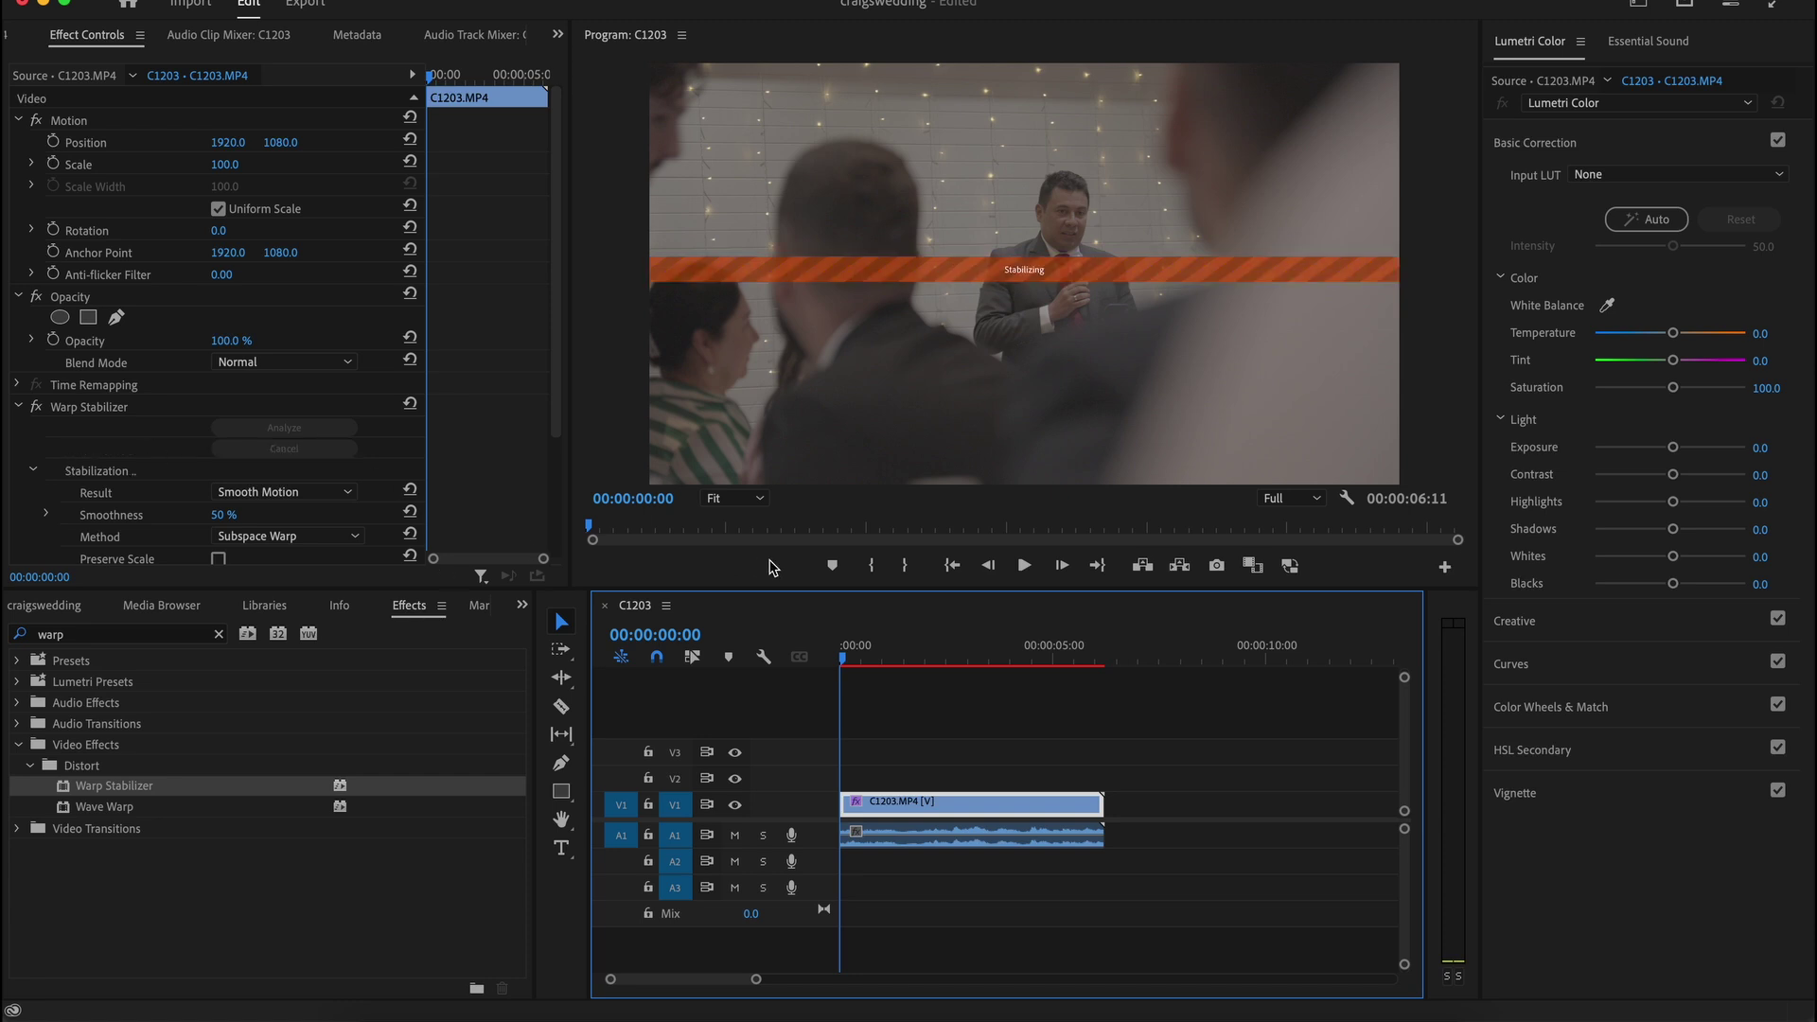
key(space)
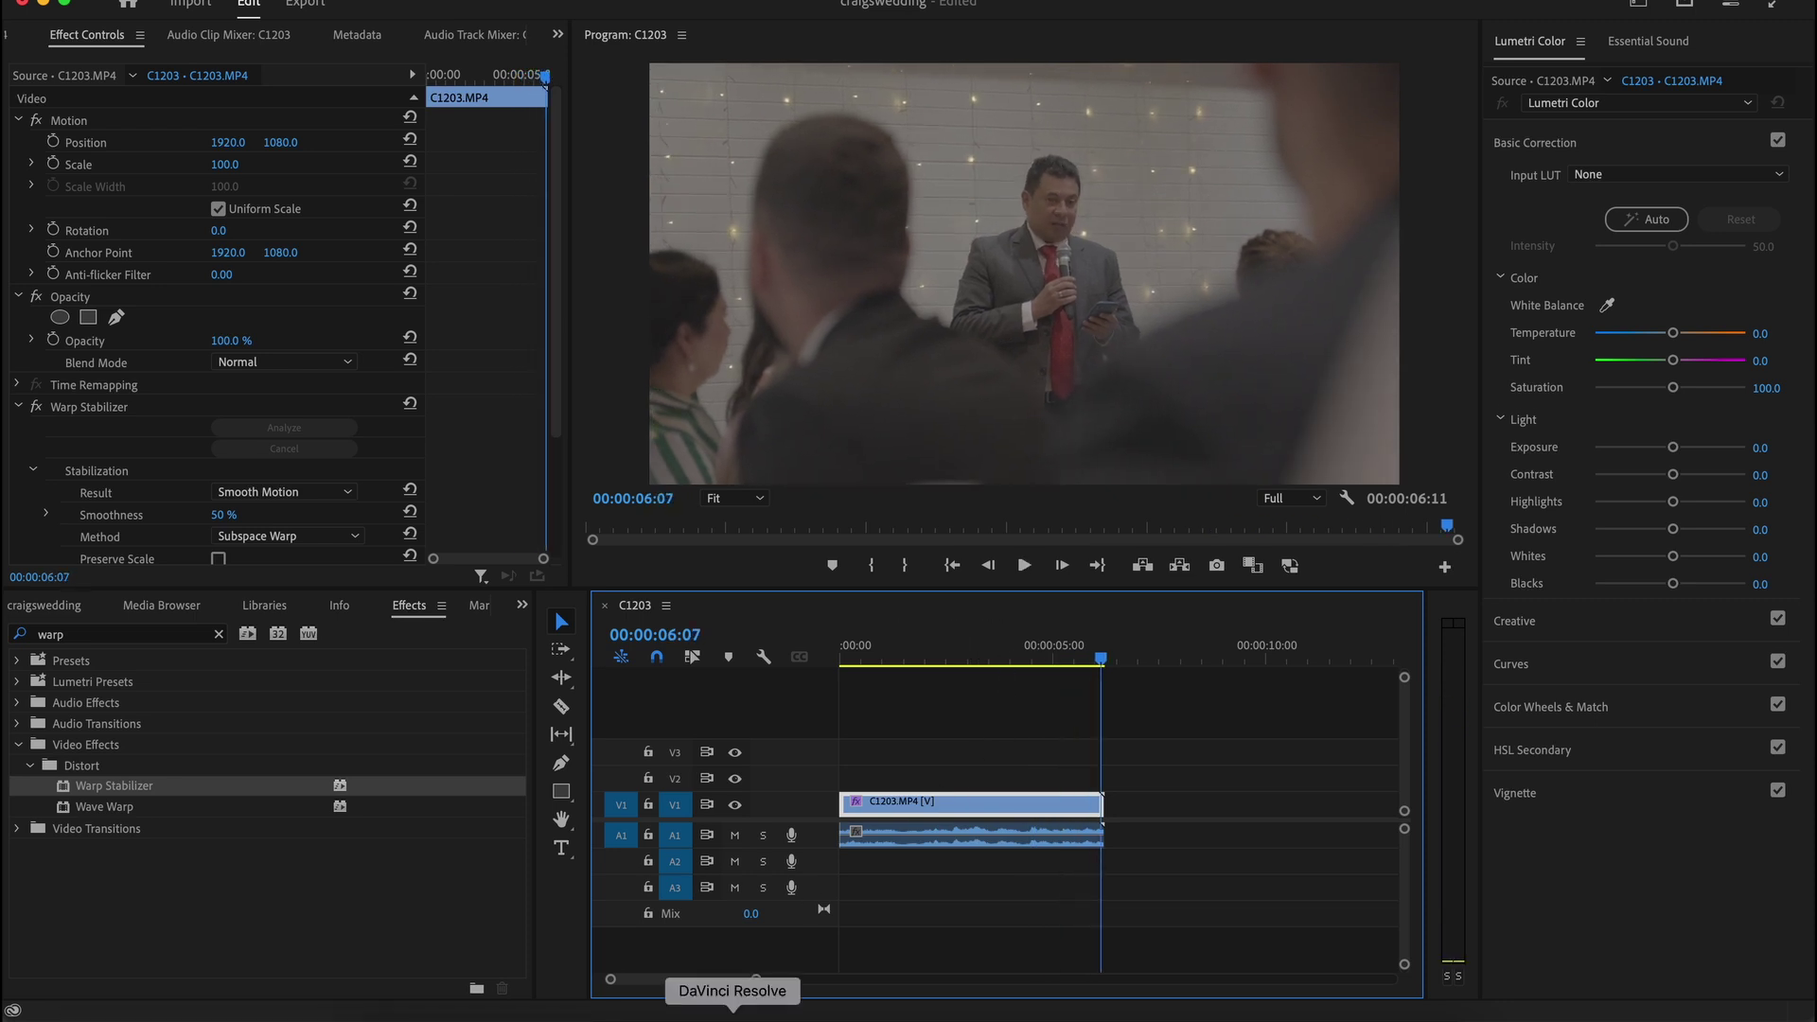
Switch to DaVinci Resolve, play the stabilized C1203.MP4 in Timeline 1 for comparison, and return to Premiere Pro
click(733, 1014)
drag(1002, 473, 972, 478)
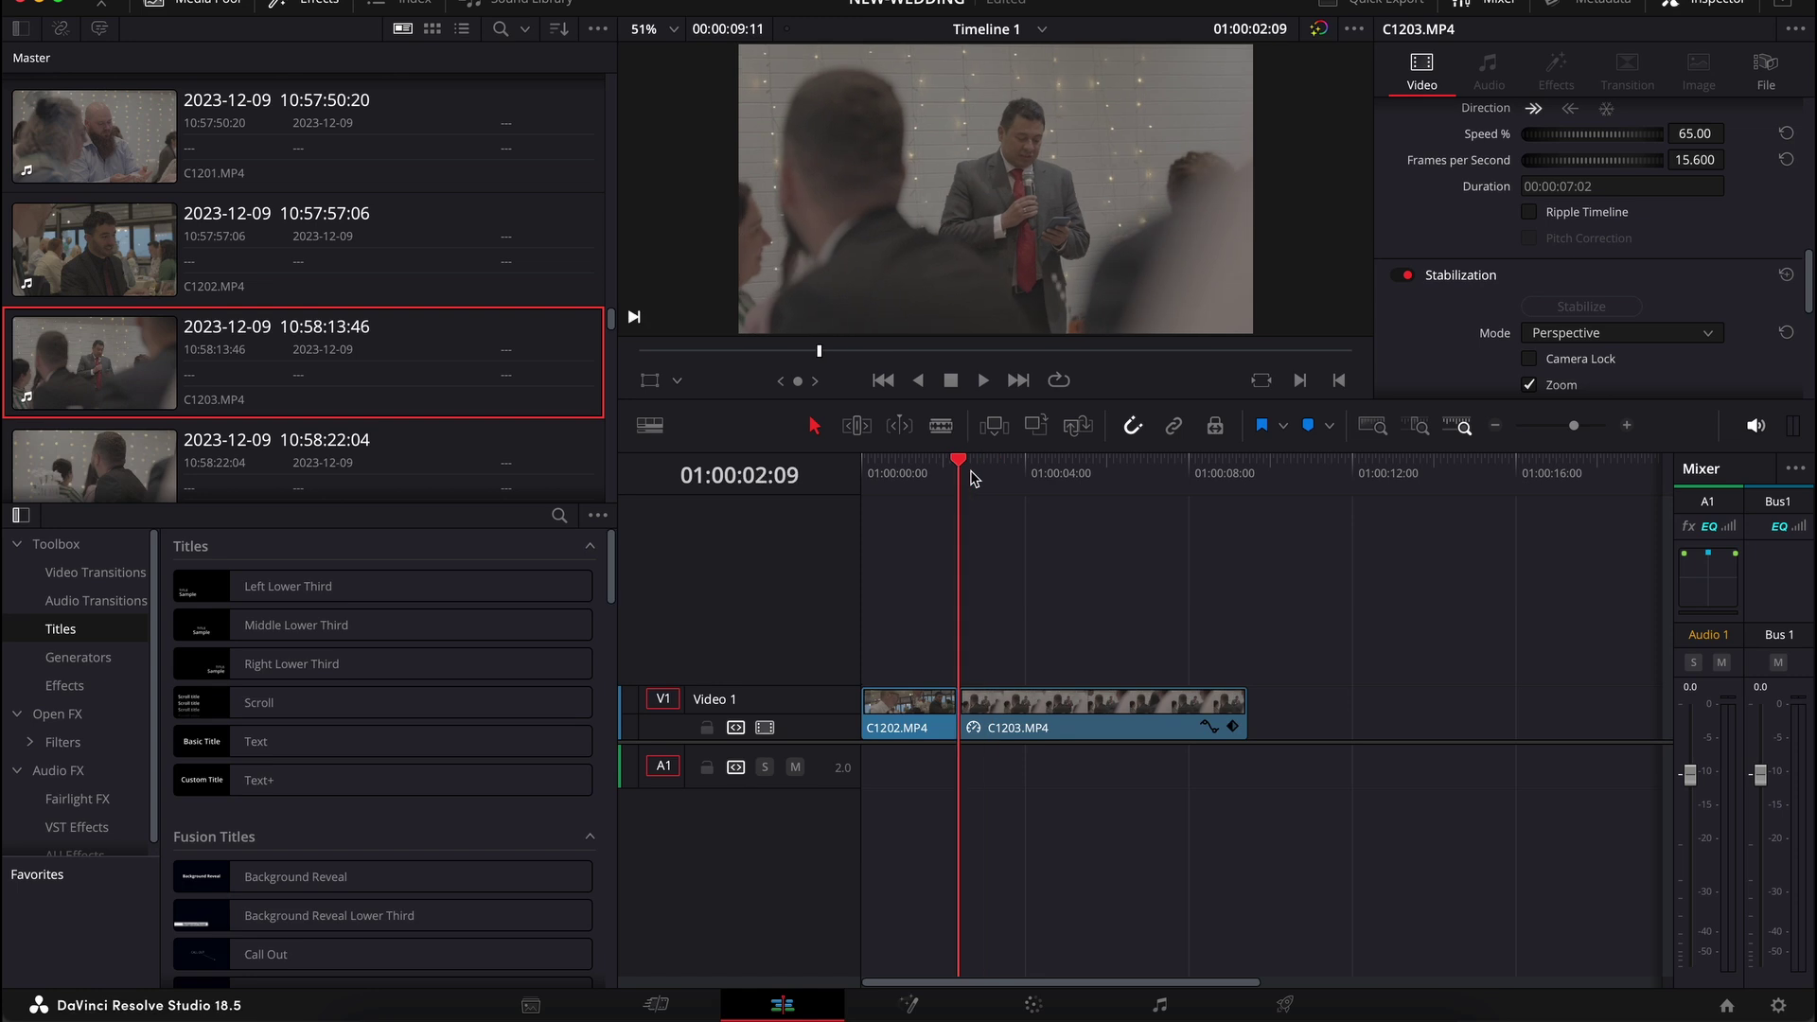
key(space)
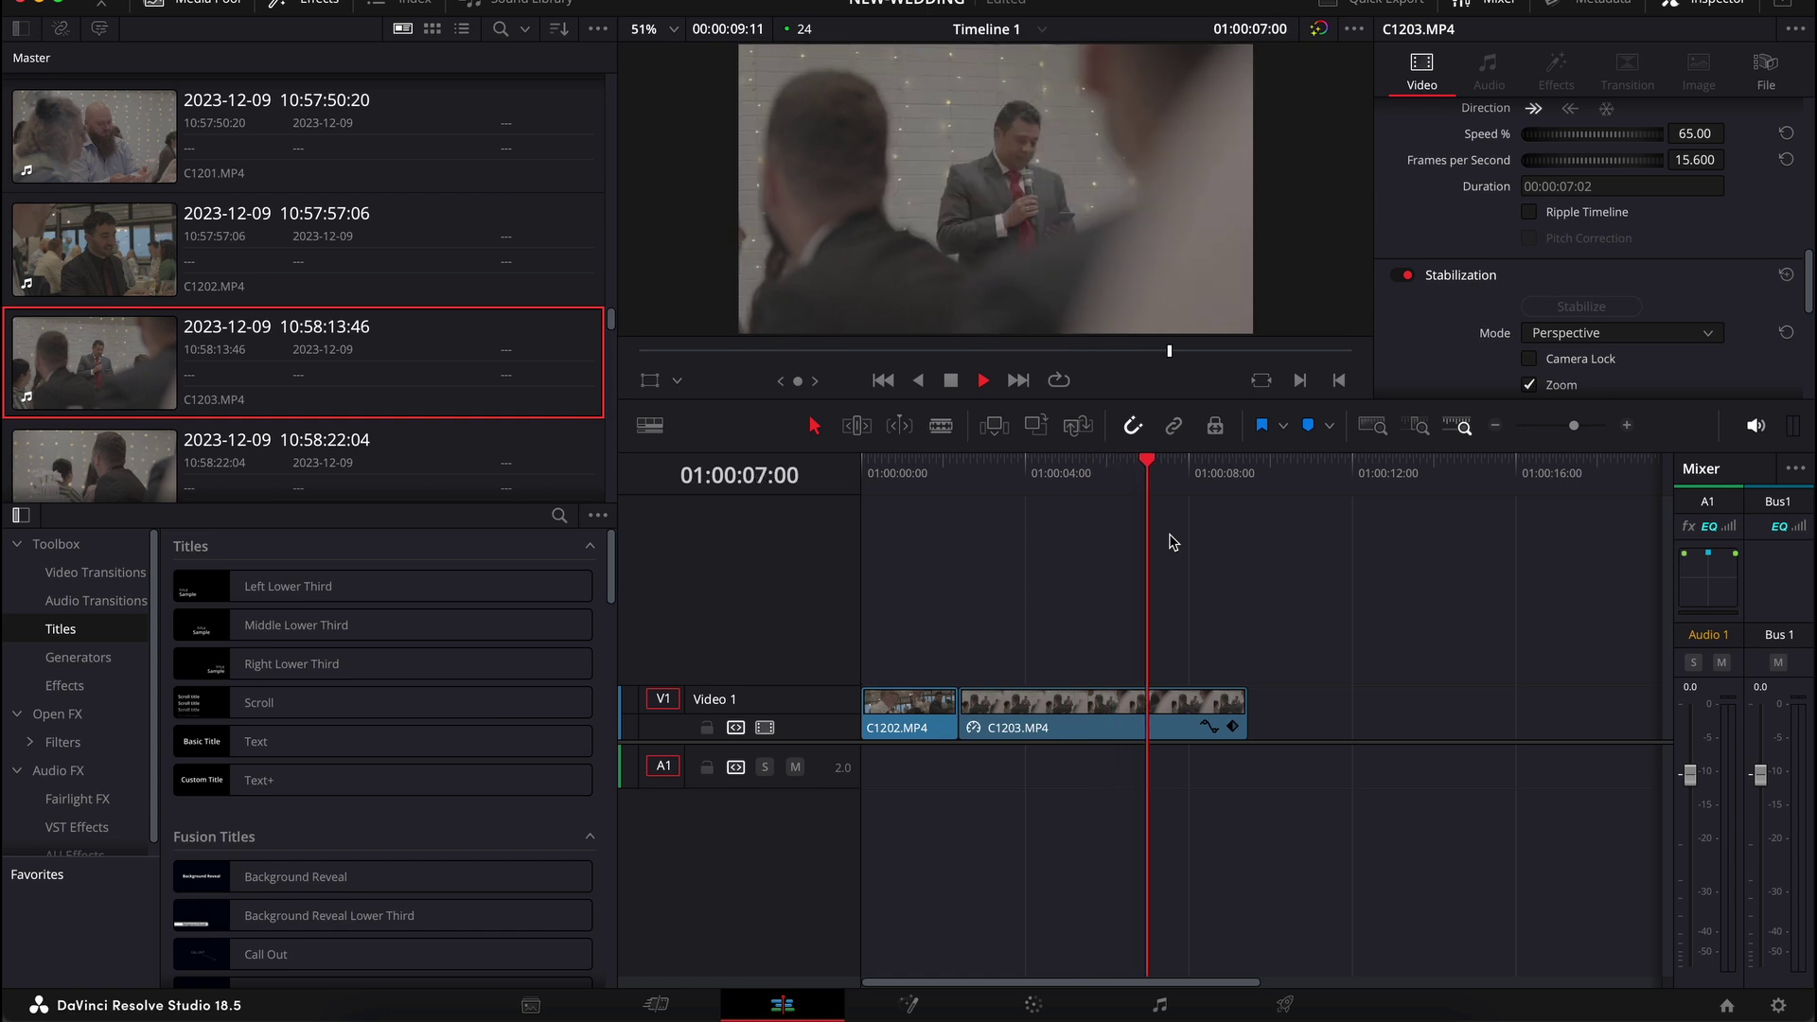
key(space)
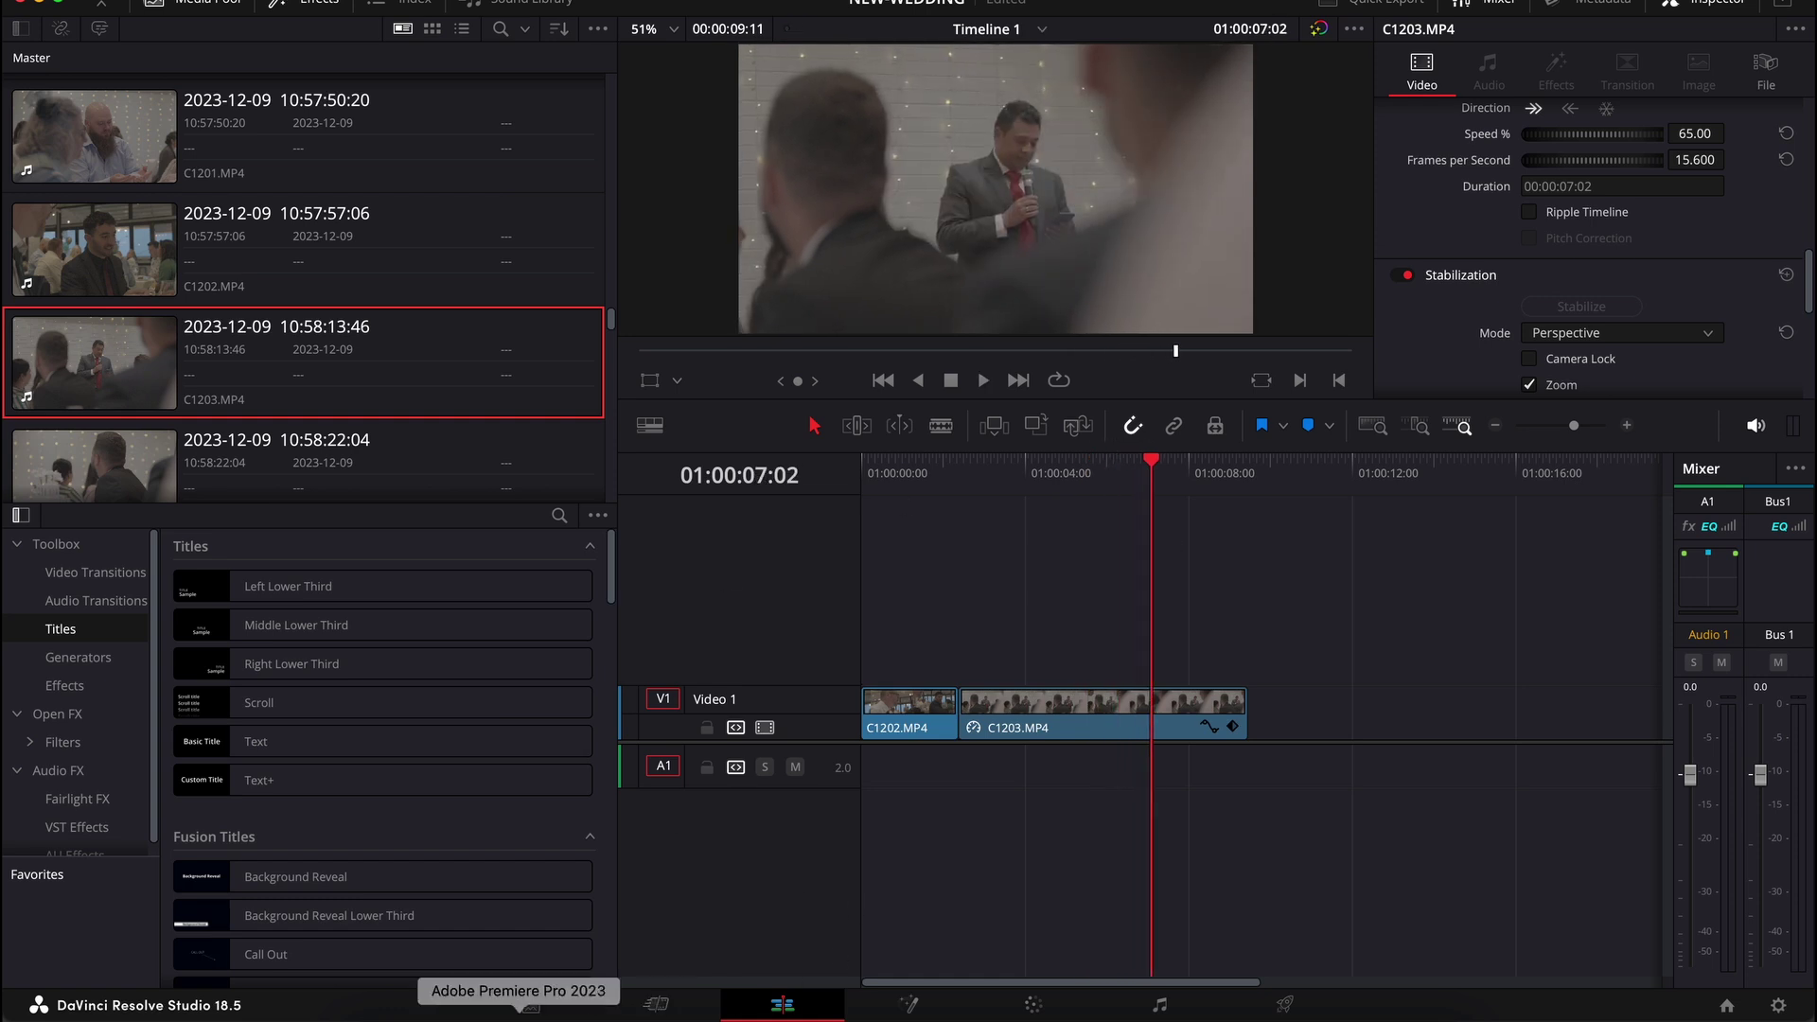
click(515, 1011)
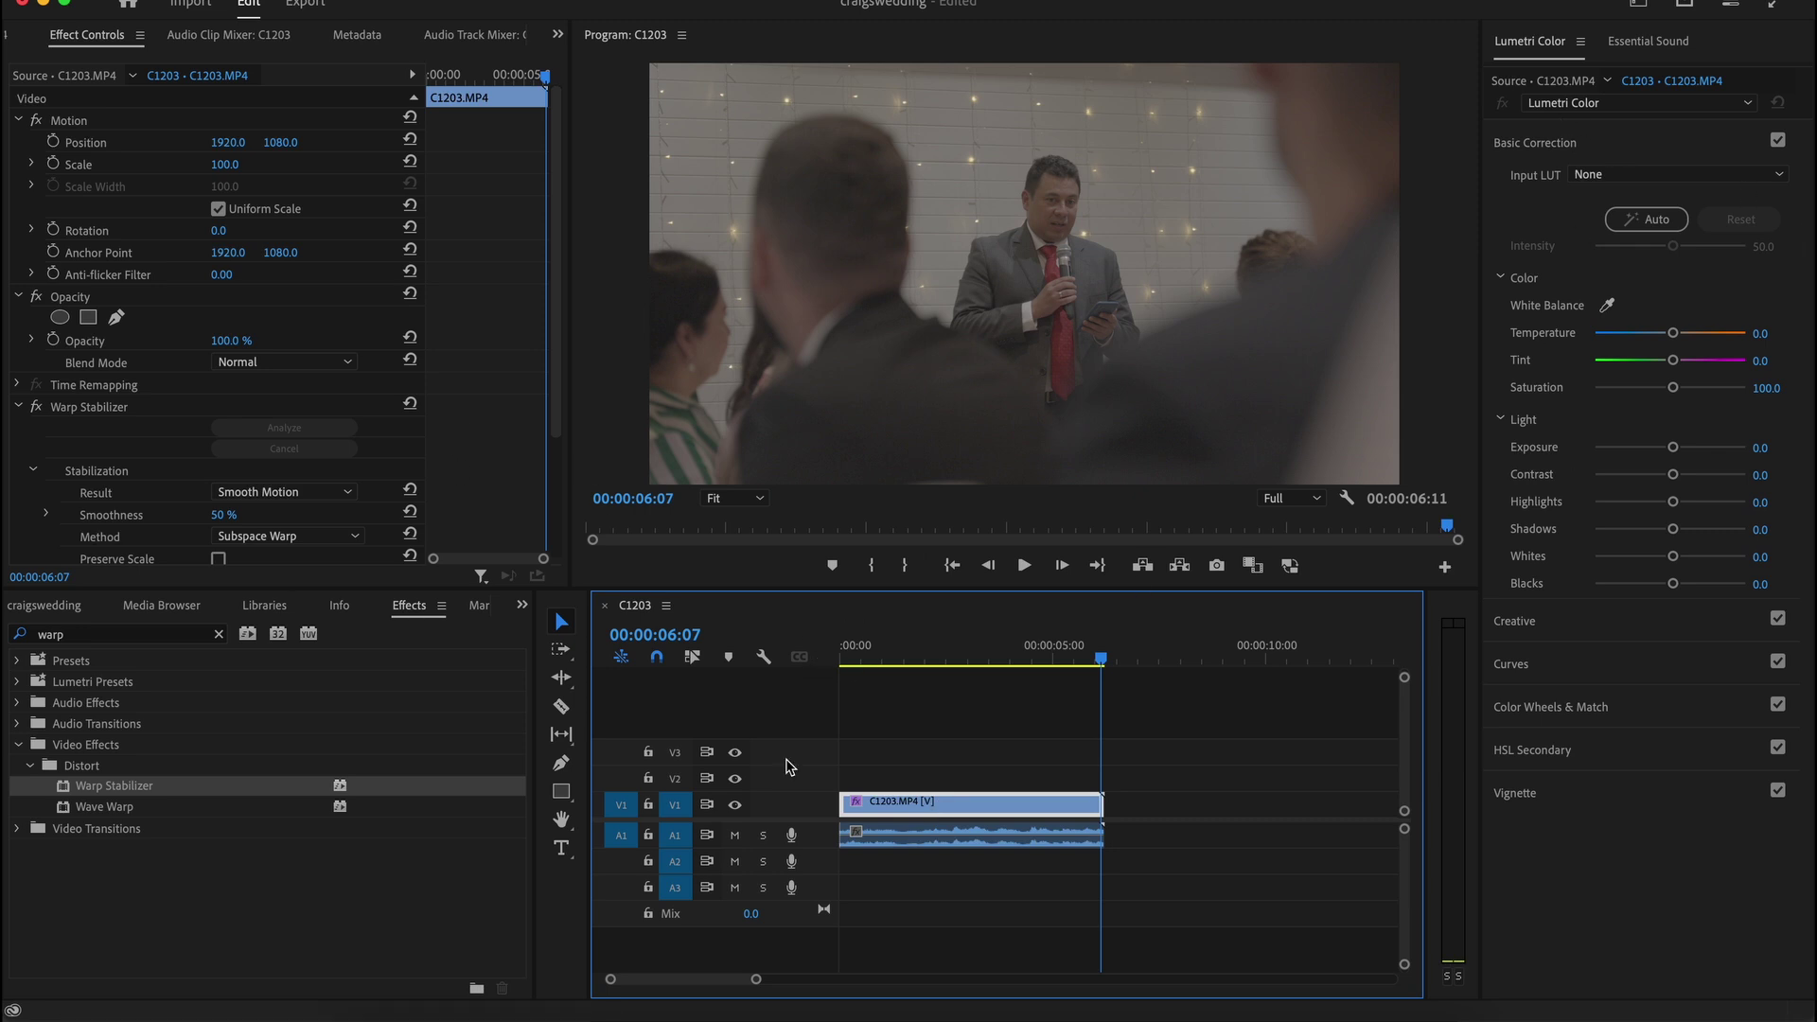
Try to slow the stabilized C1203.MP4 clip to 50% speed, view it near the sequence start, and undo the speed change
right_click(926, 802)
mouse_move(1029, 1013)
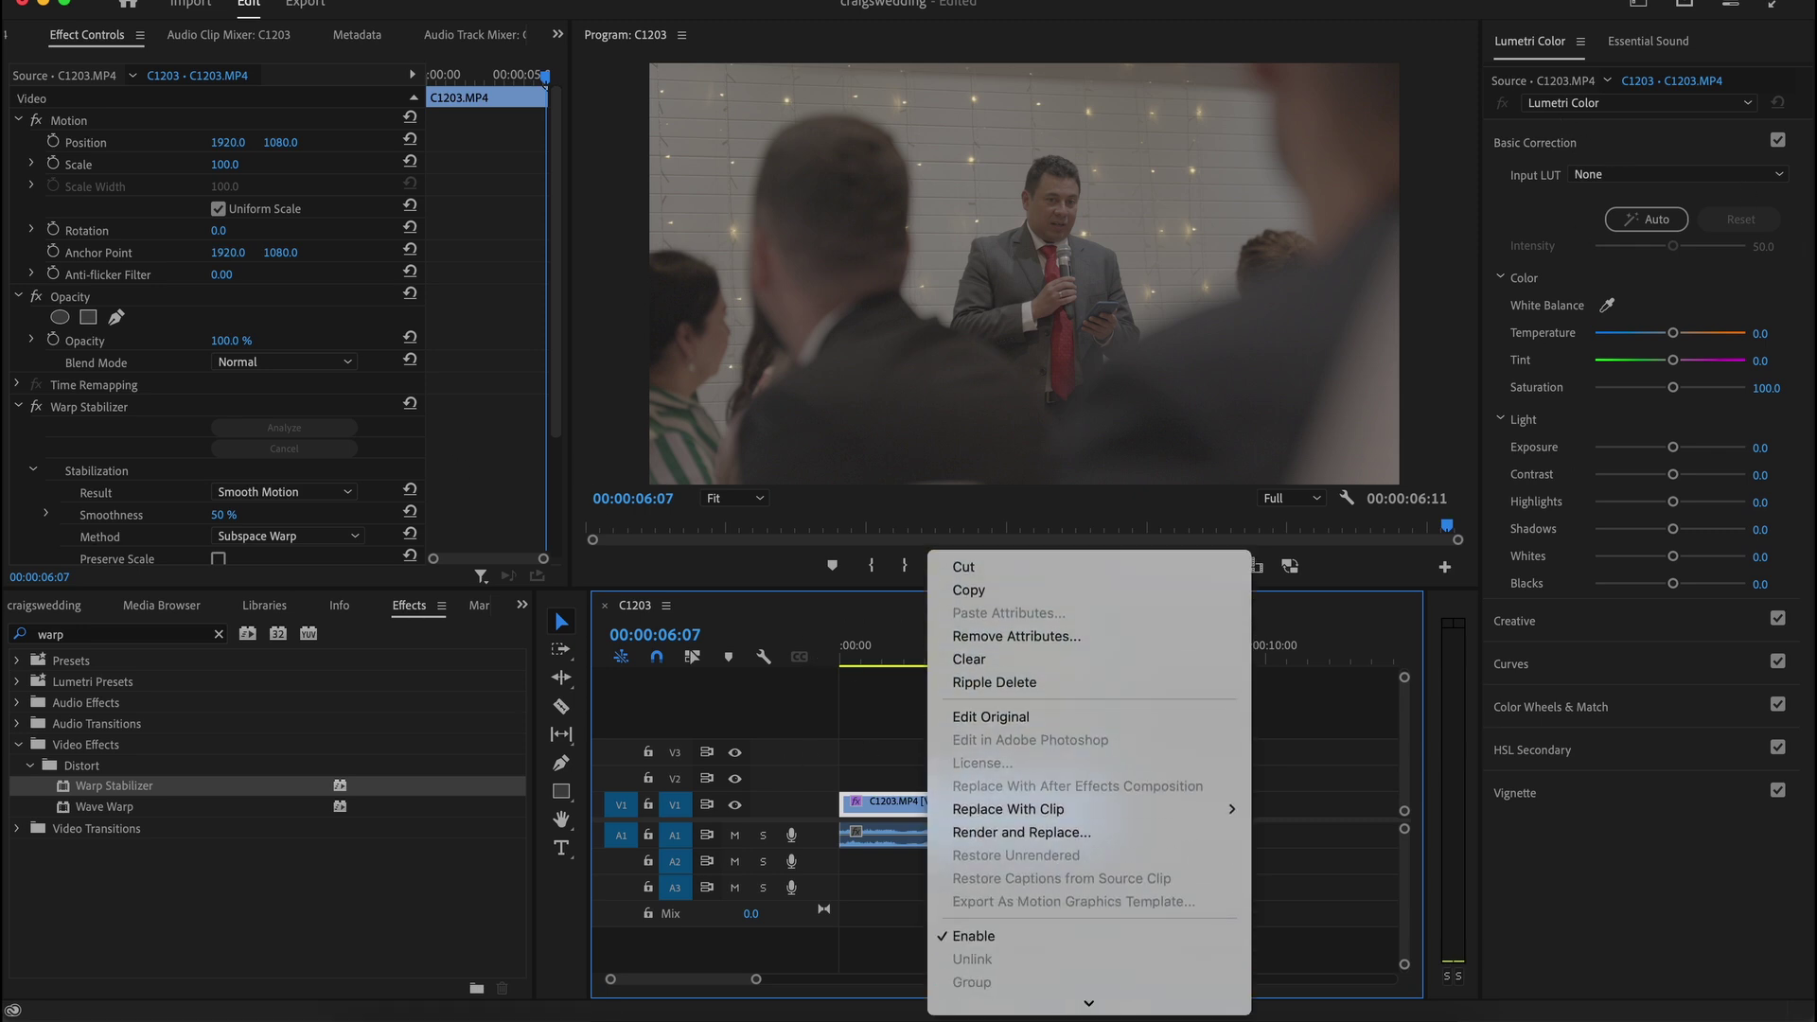
click(1001, 705)
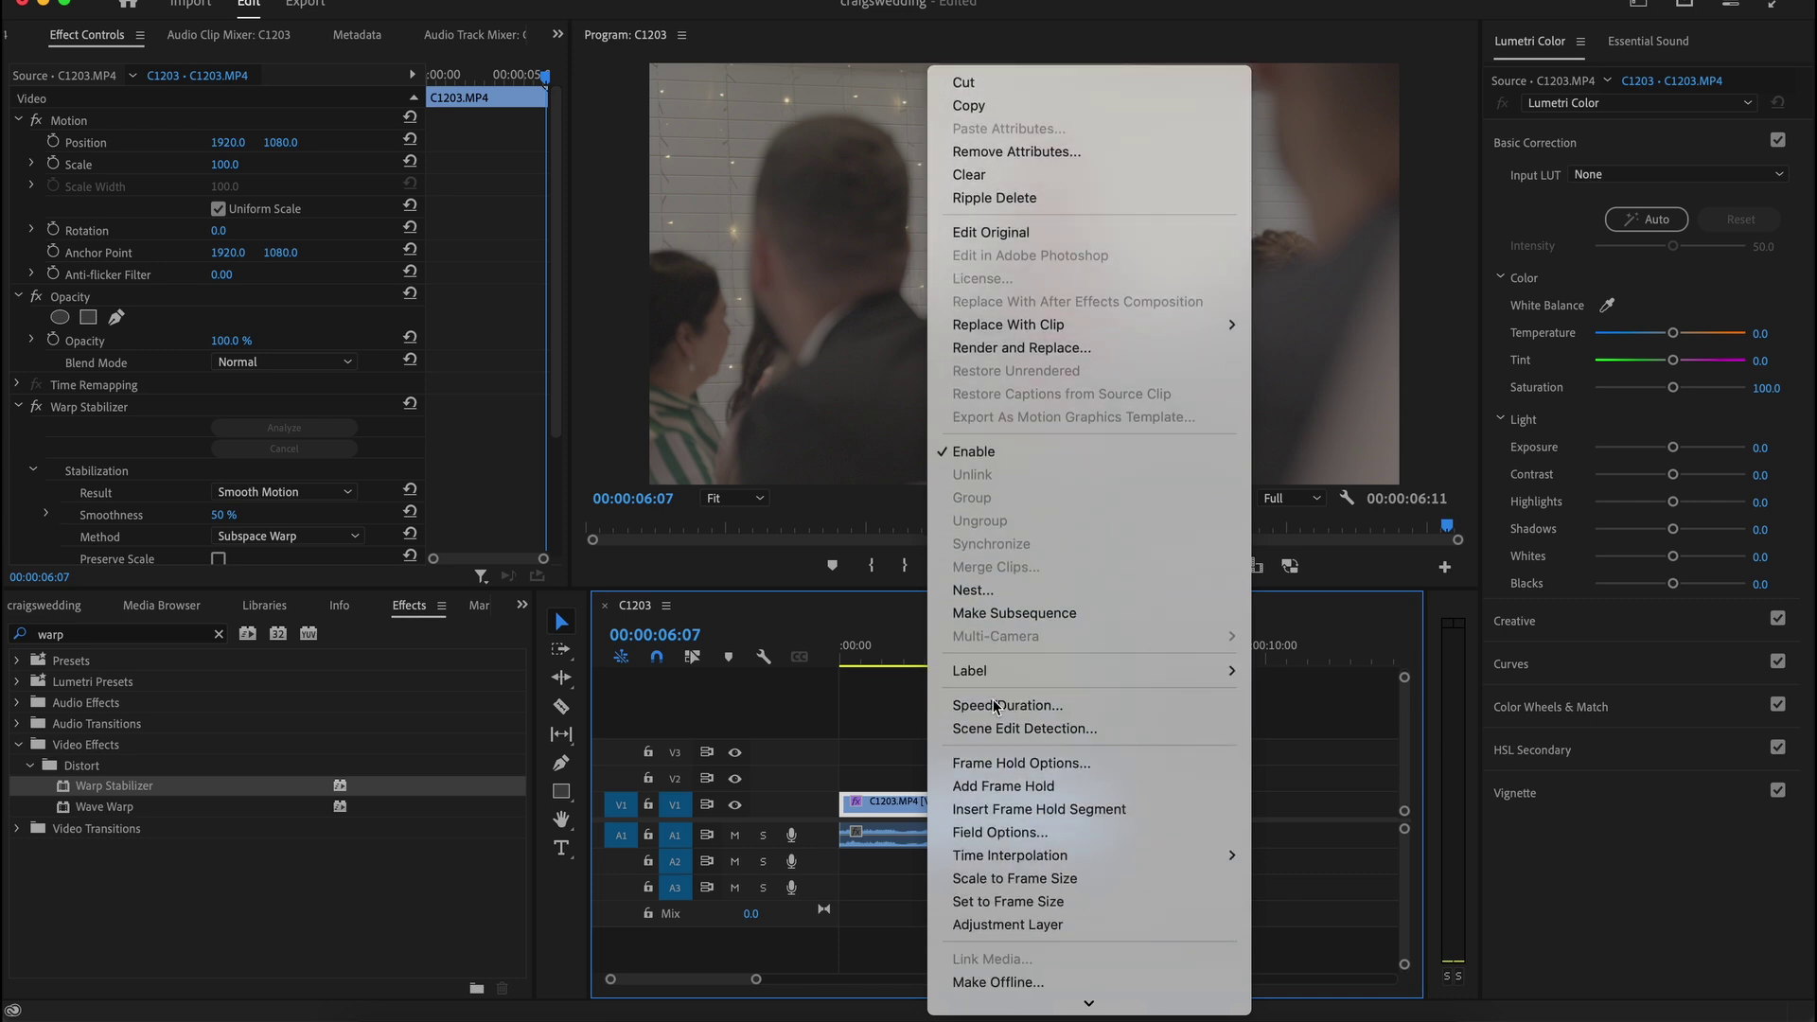
text(50)
key(Return)
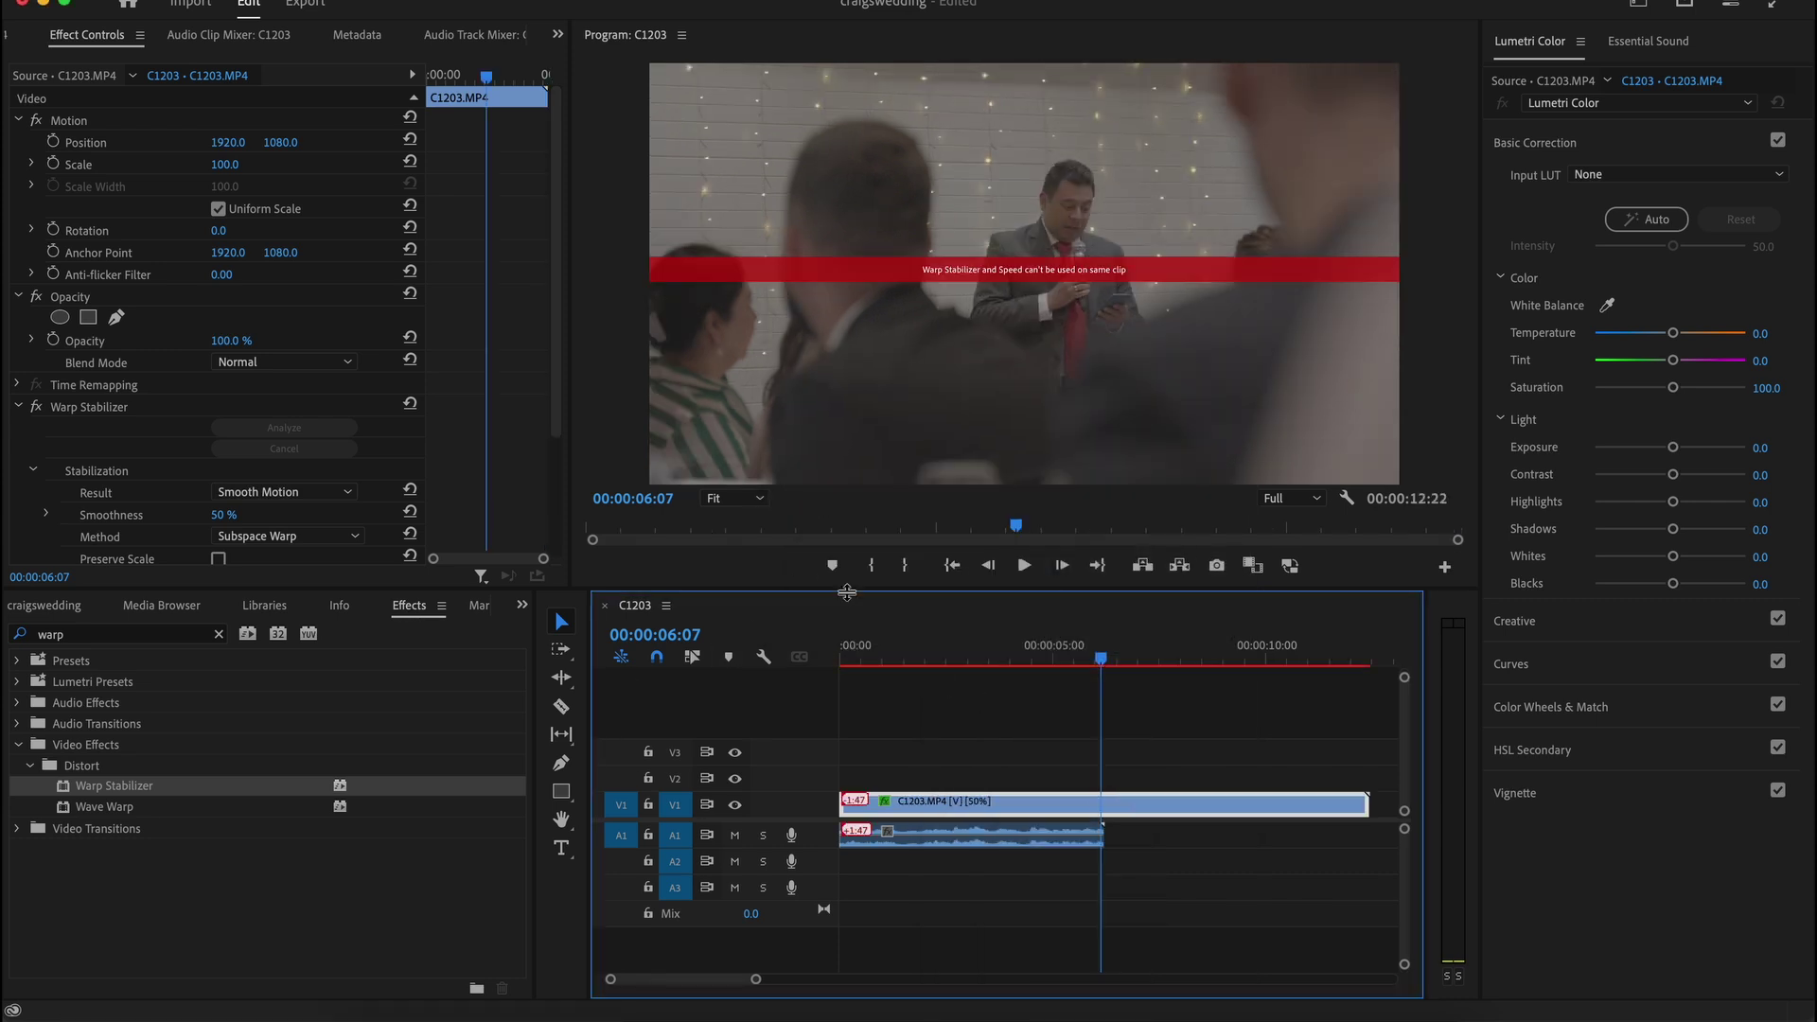
click(876, 635)
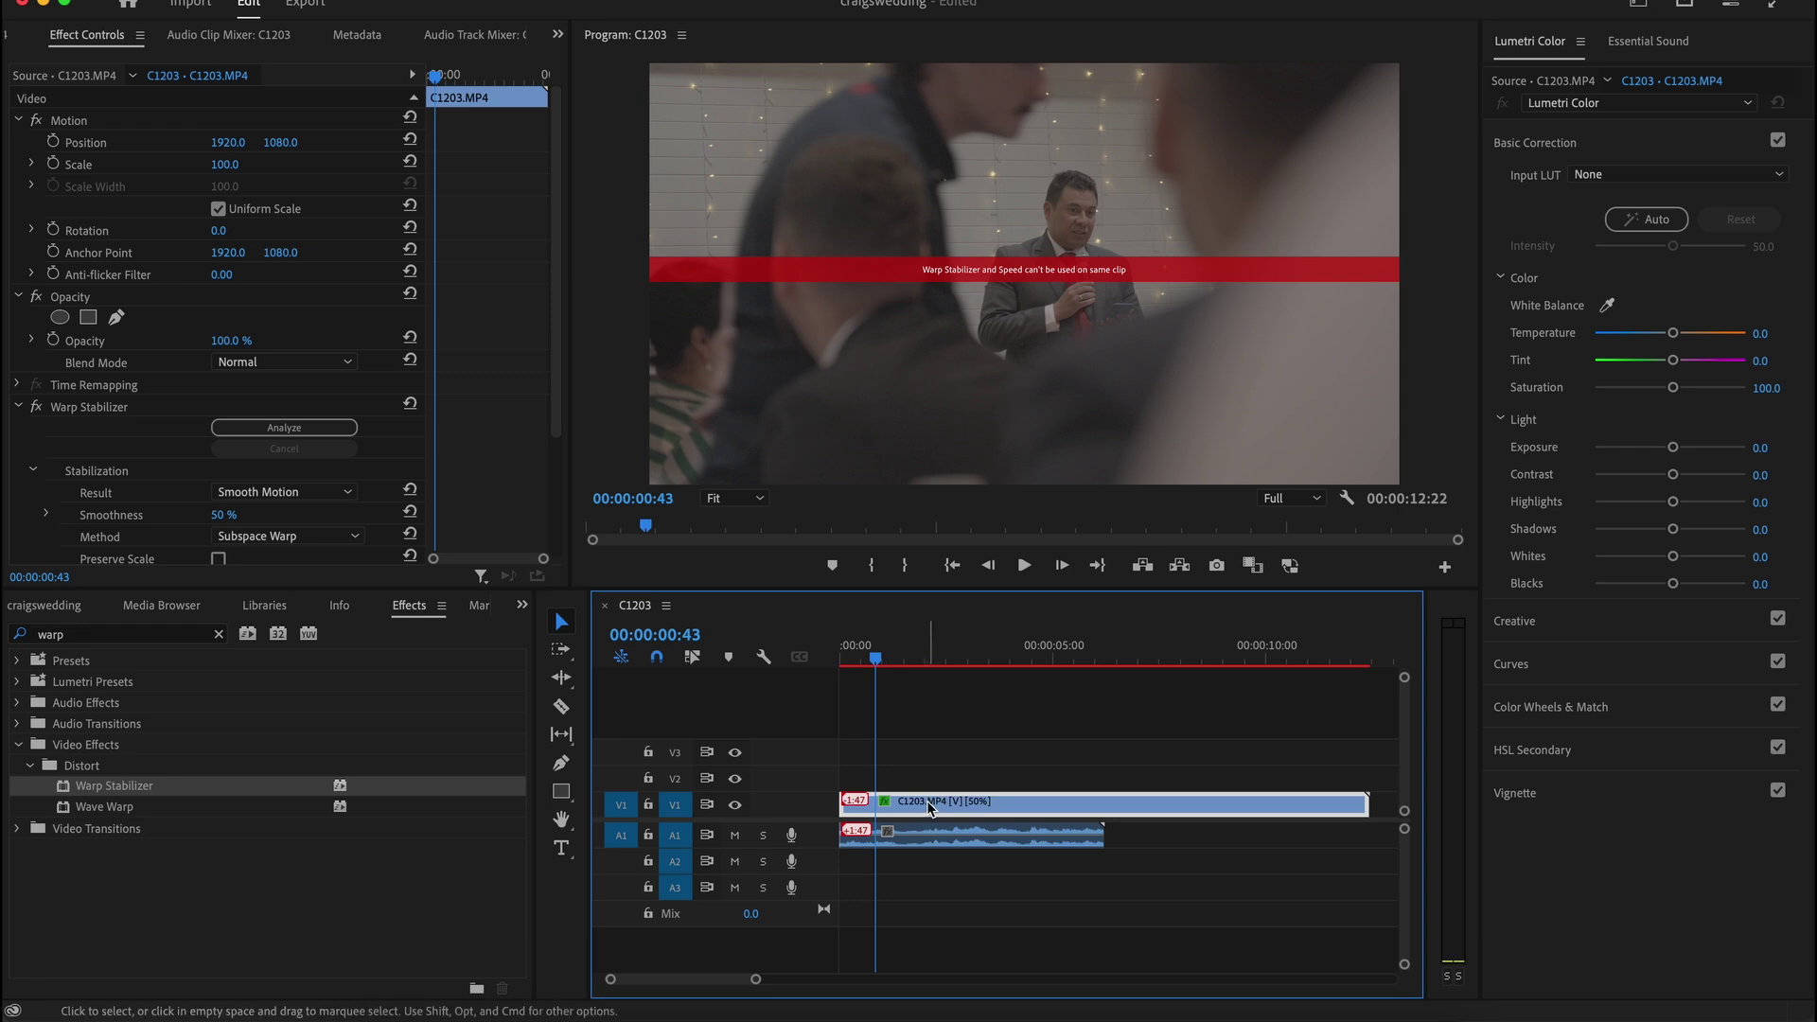
key(super+z)
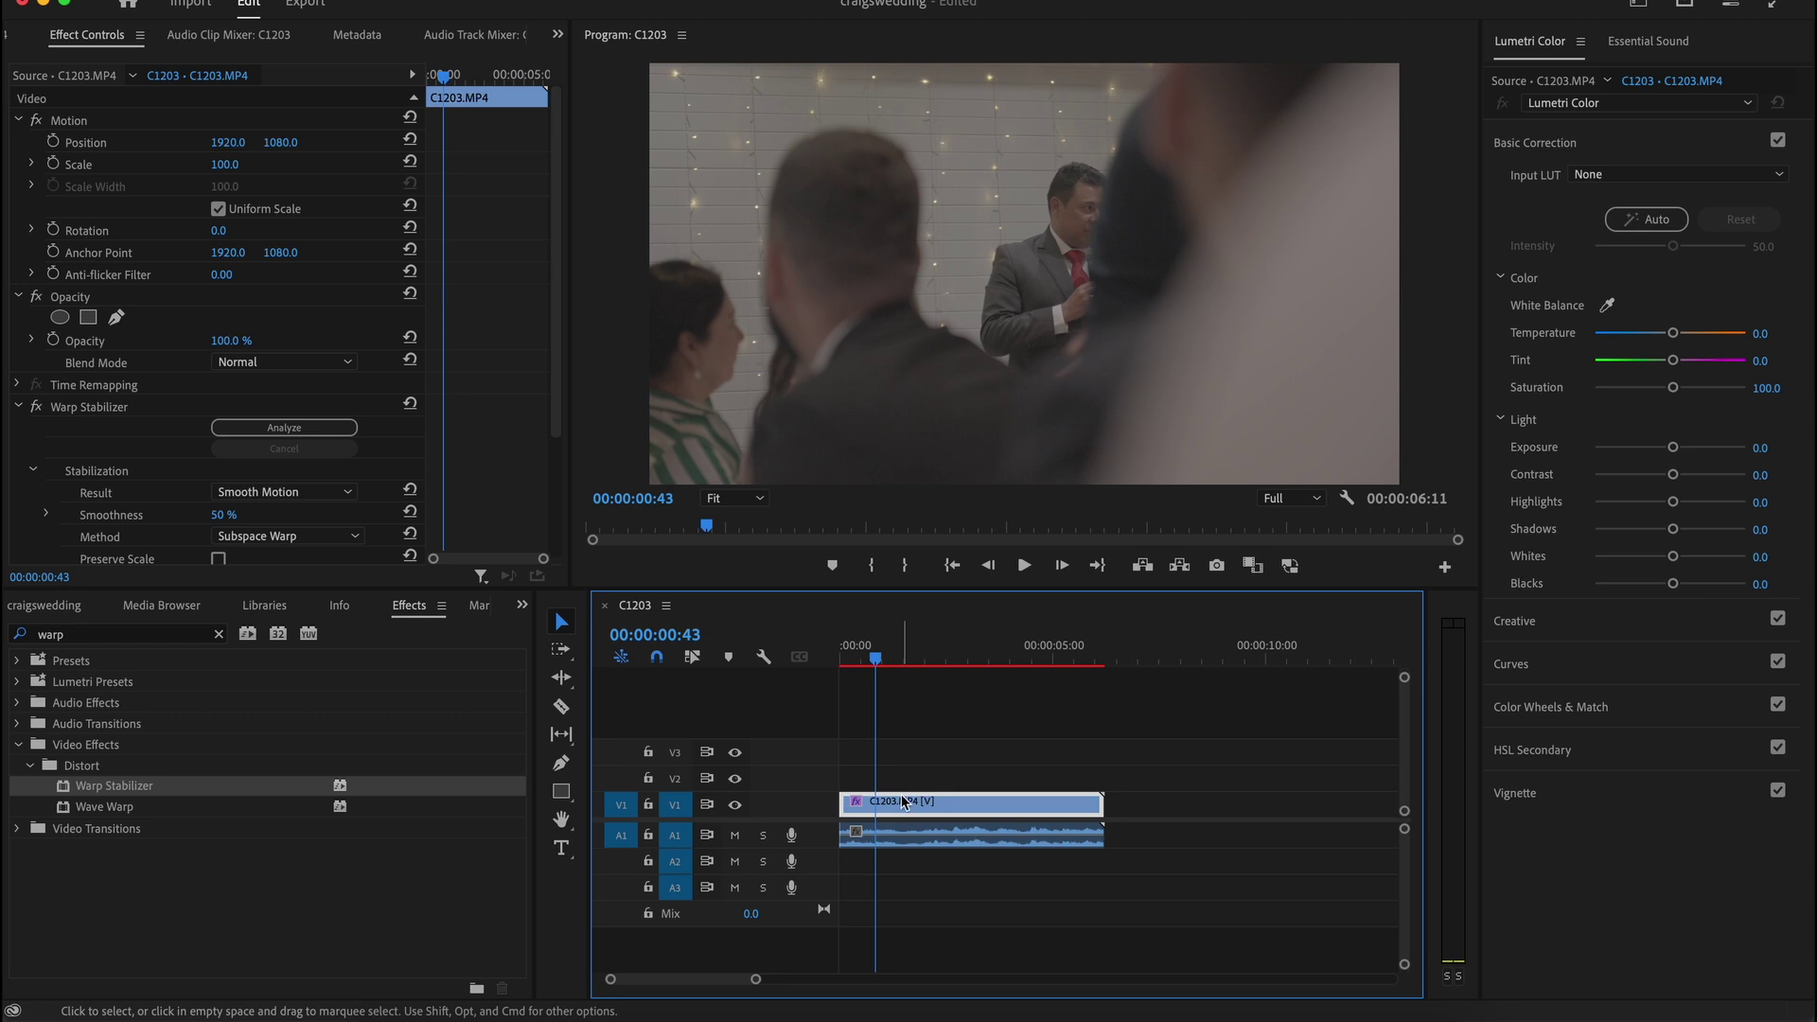
Delete the Warp Stabilizer effect from the C1203.MP4 clip
right_click(904, 802)
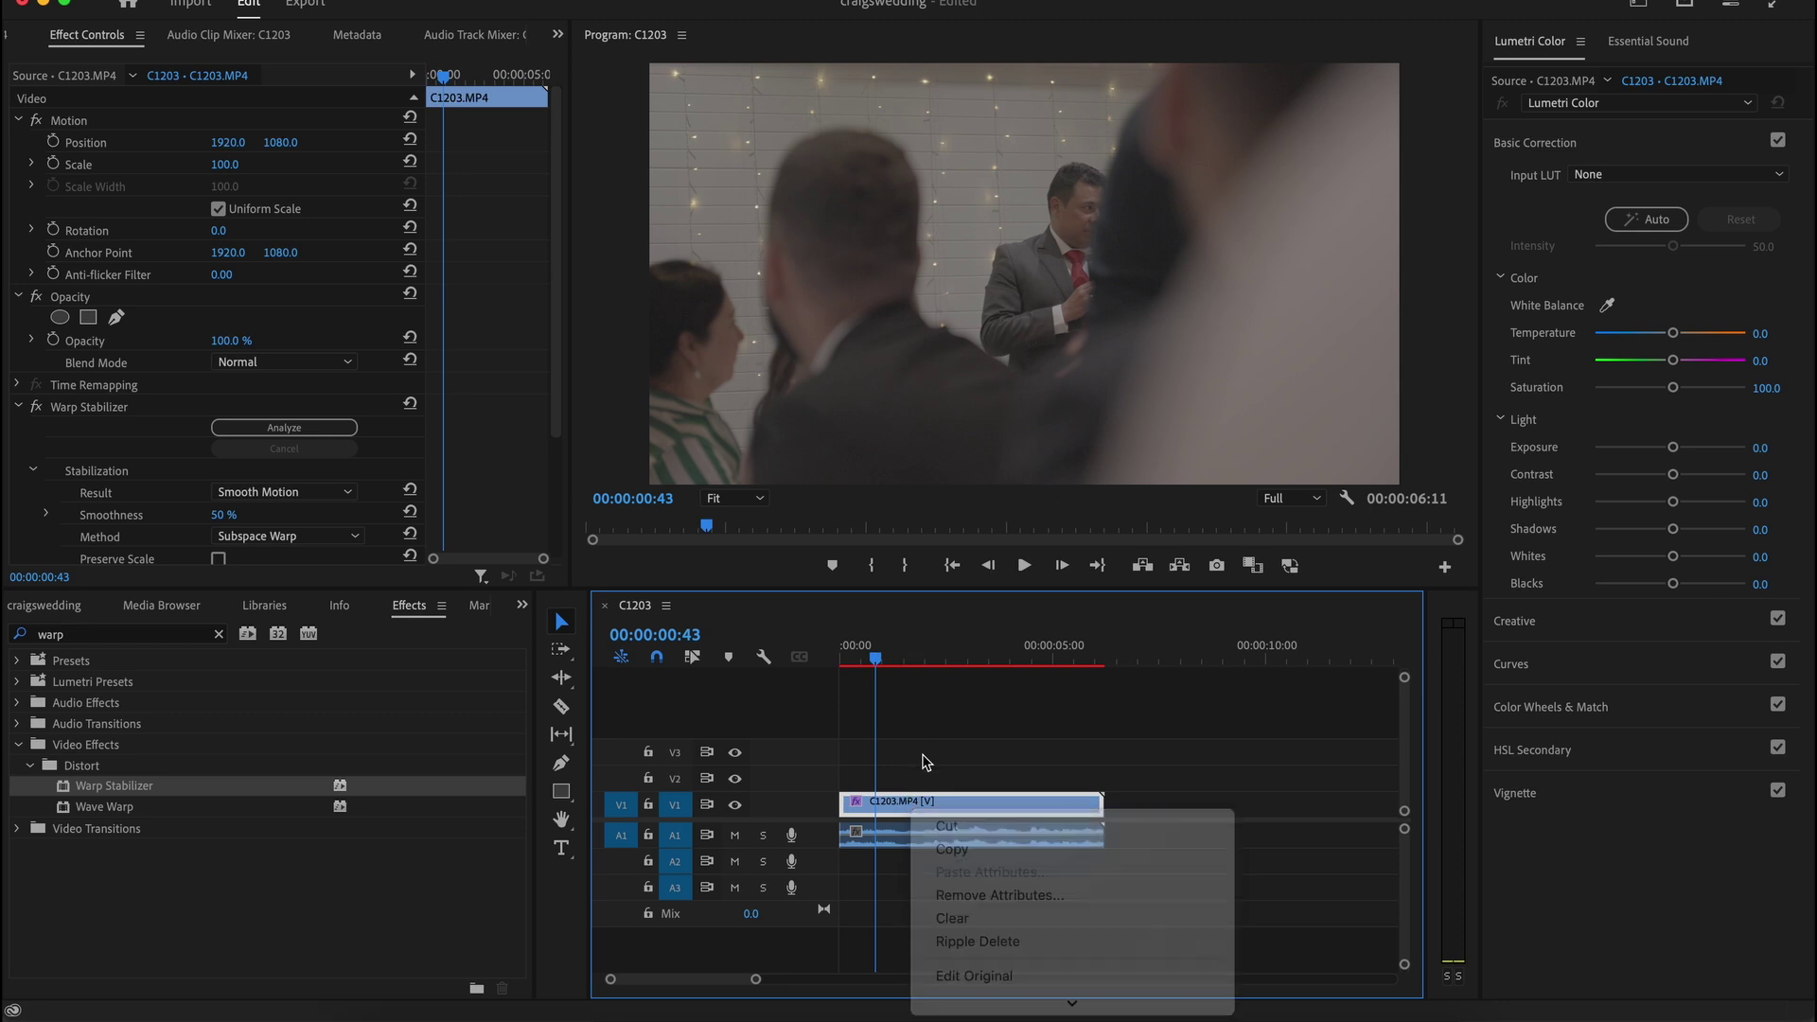
click(120, 406)
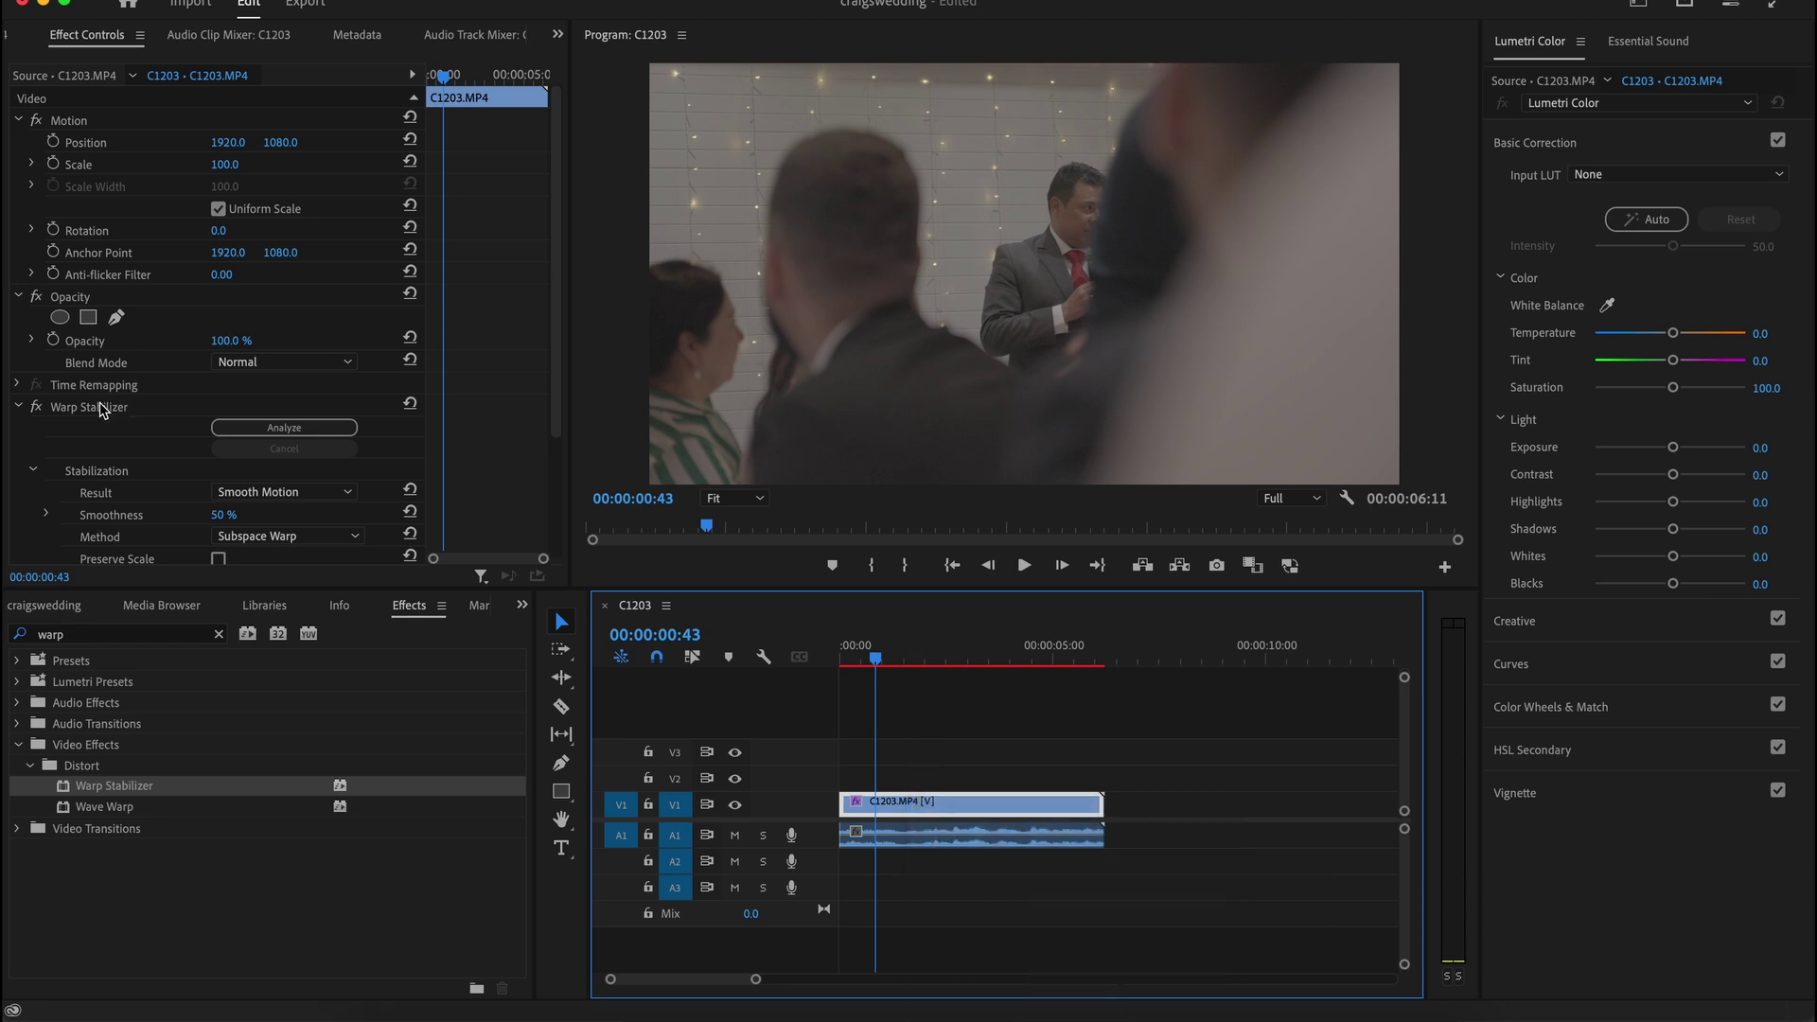
click(104, 407)
key(Delete)
Set the C1203.MP4 clip's speed to 50% and delete its audio from the sequence
click(936, 803)
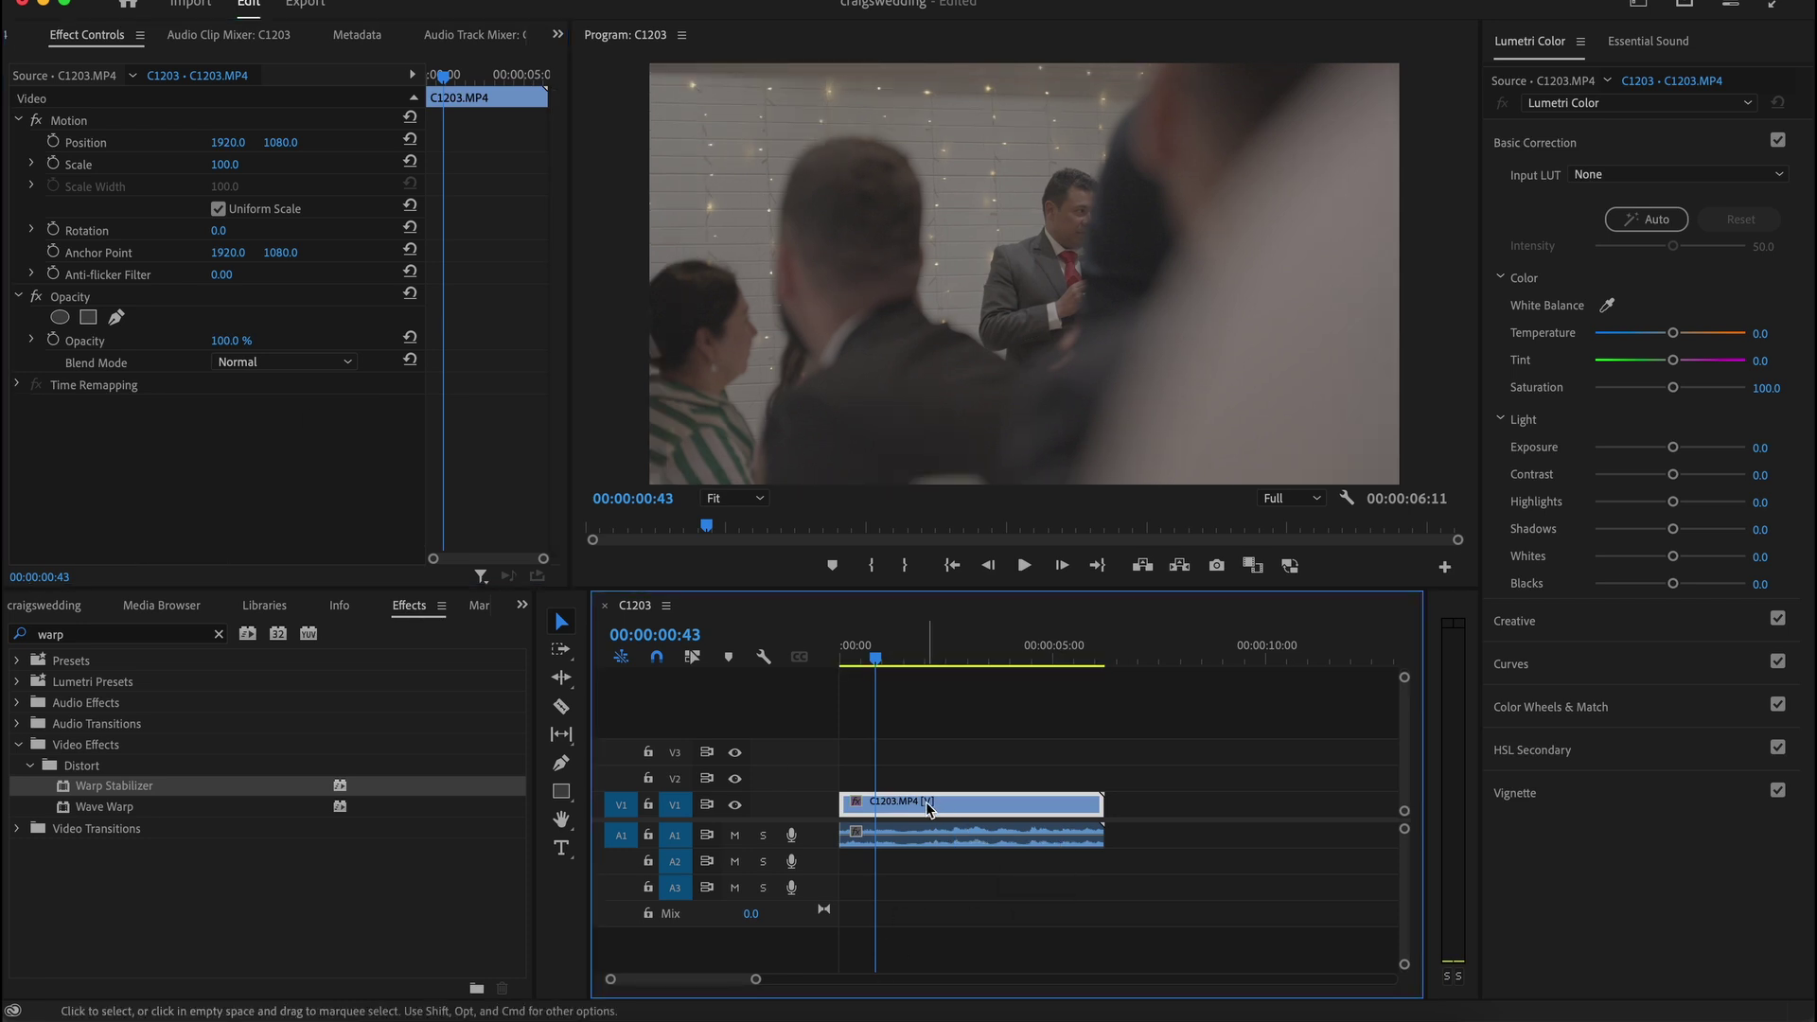
right_click(935, 801)
scroll(1088, 946, down, 10)
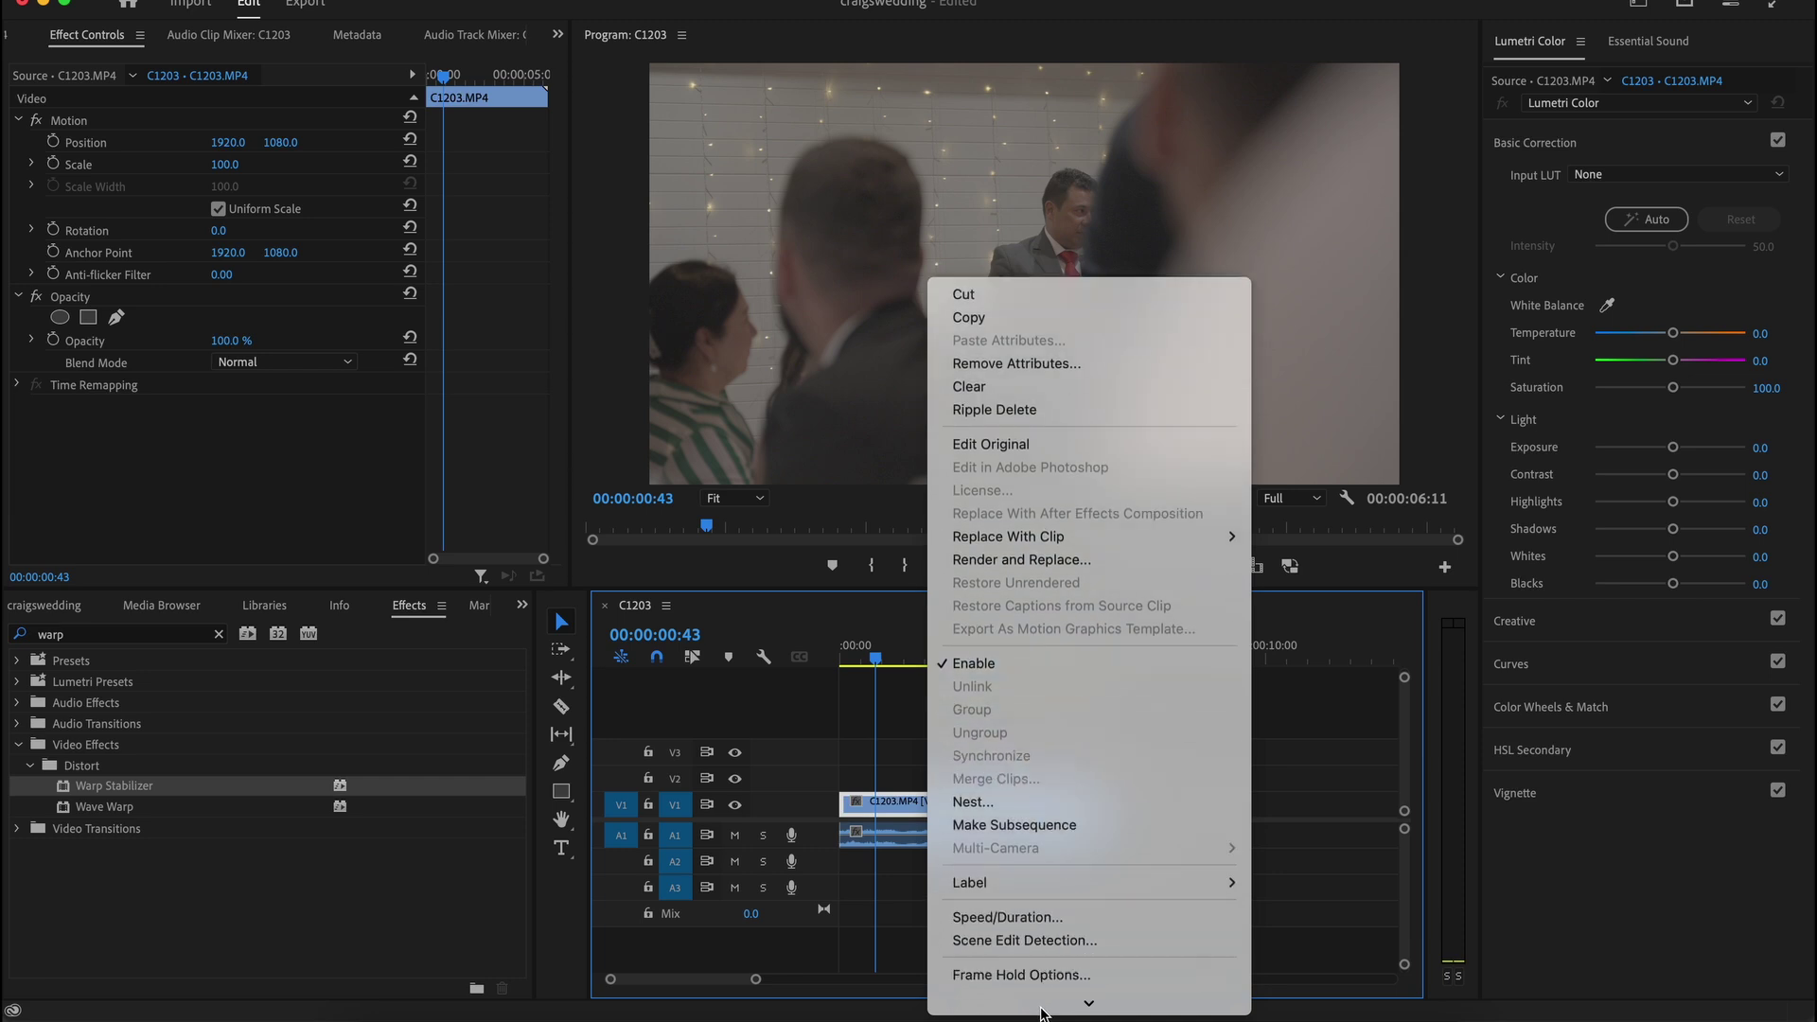
click(1003, 824)
text(50)
key(Return)
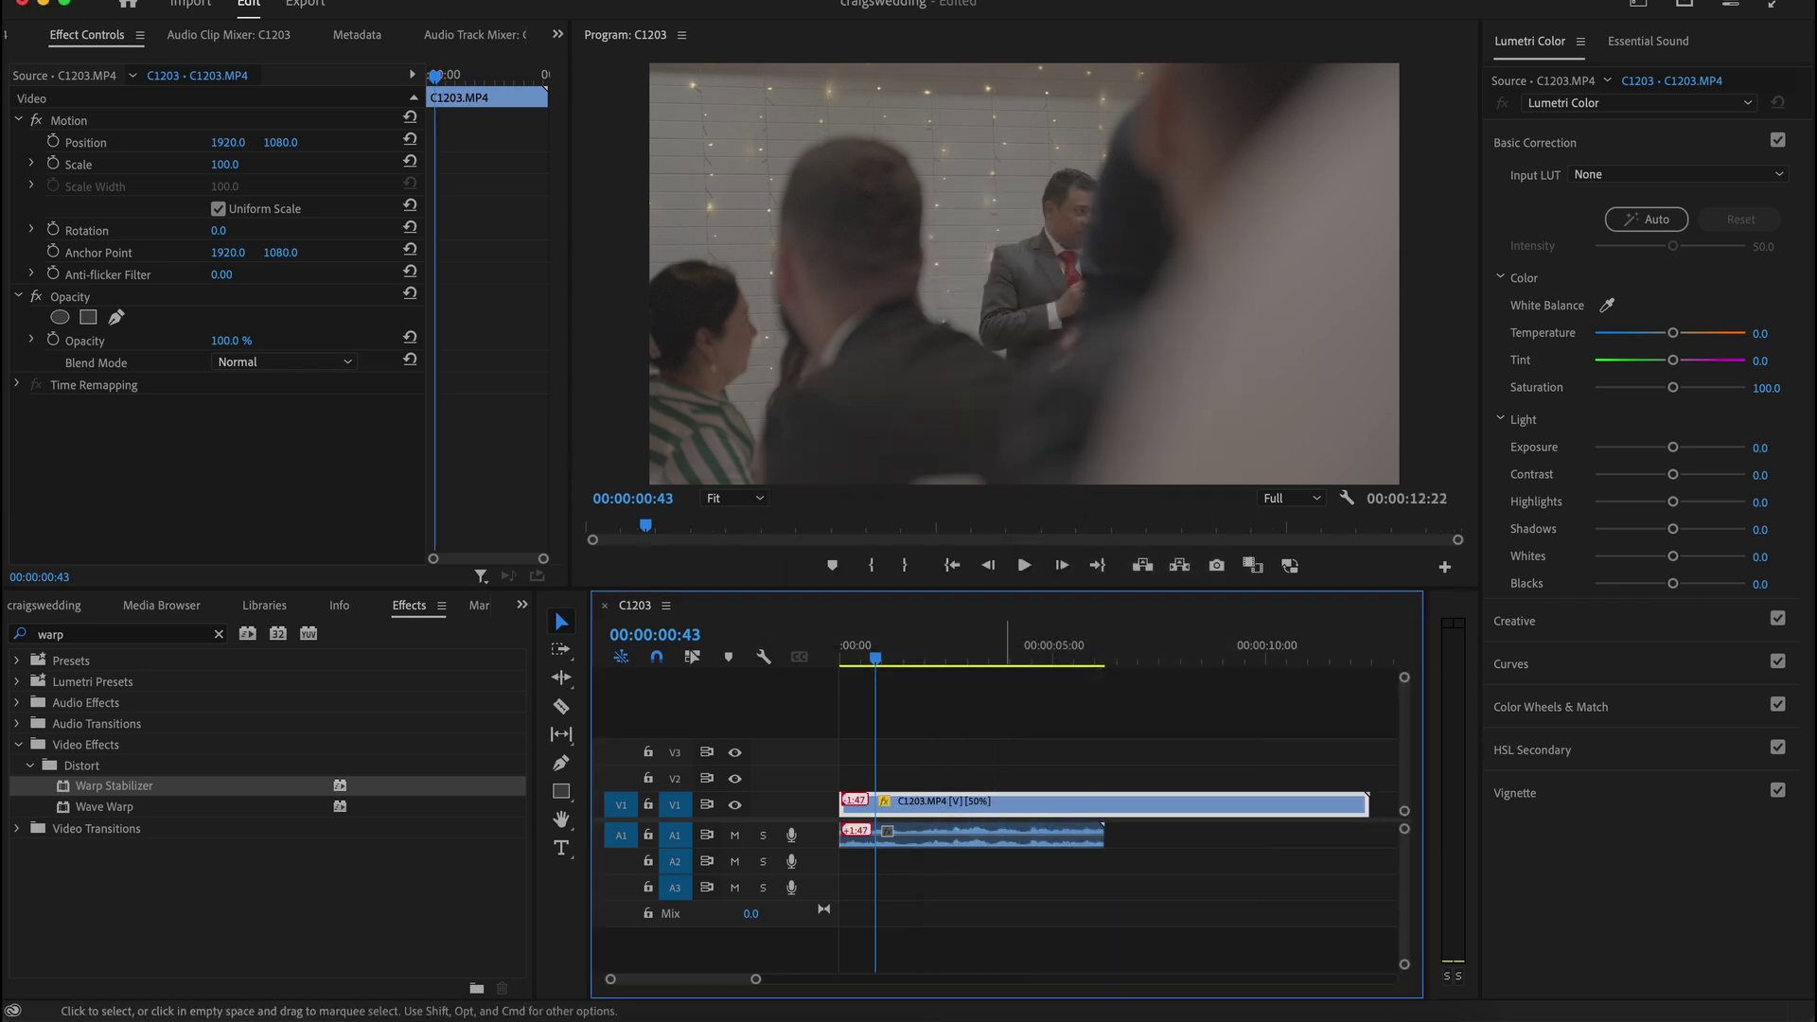
alt+click(932, 835)
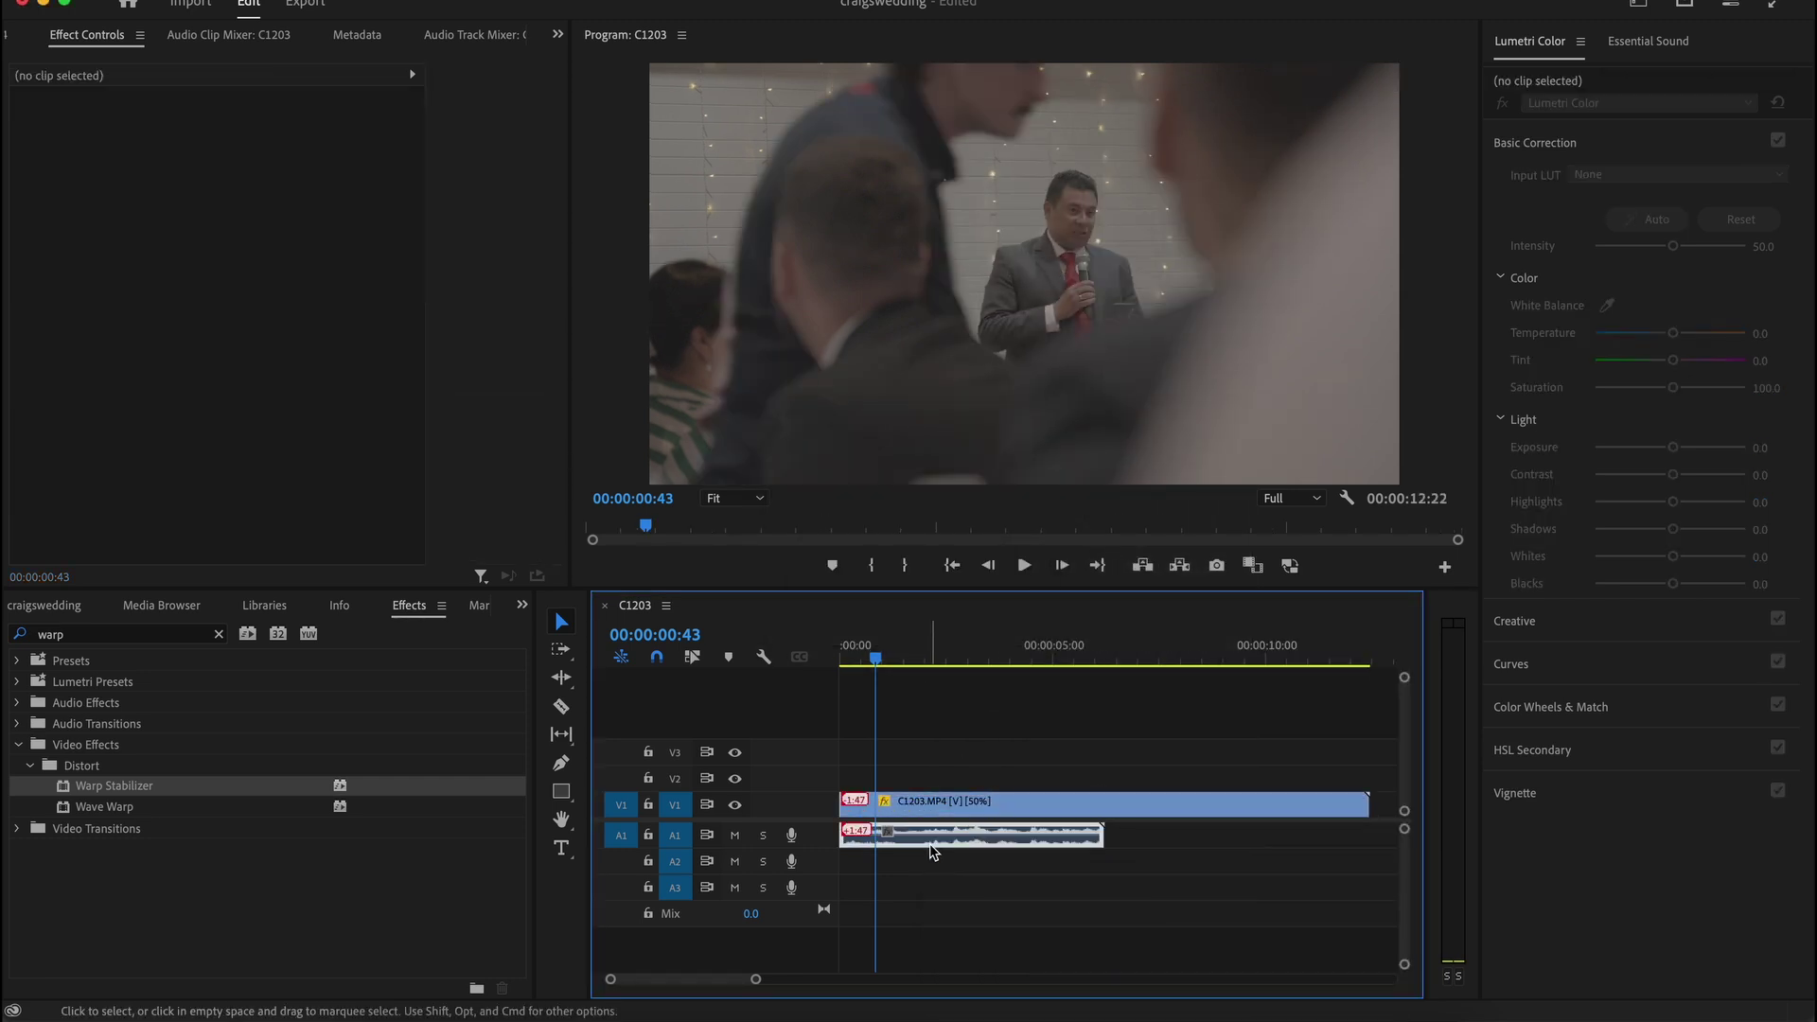
key(Delete)
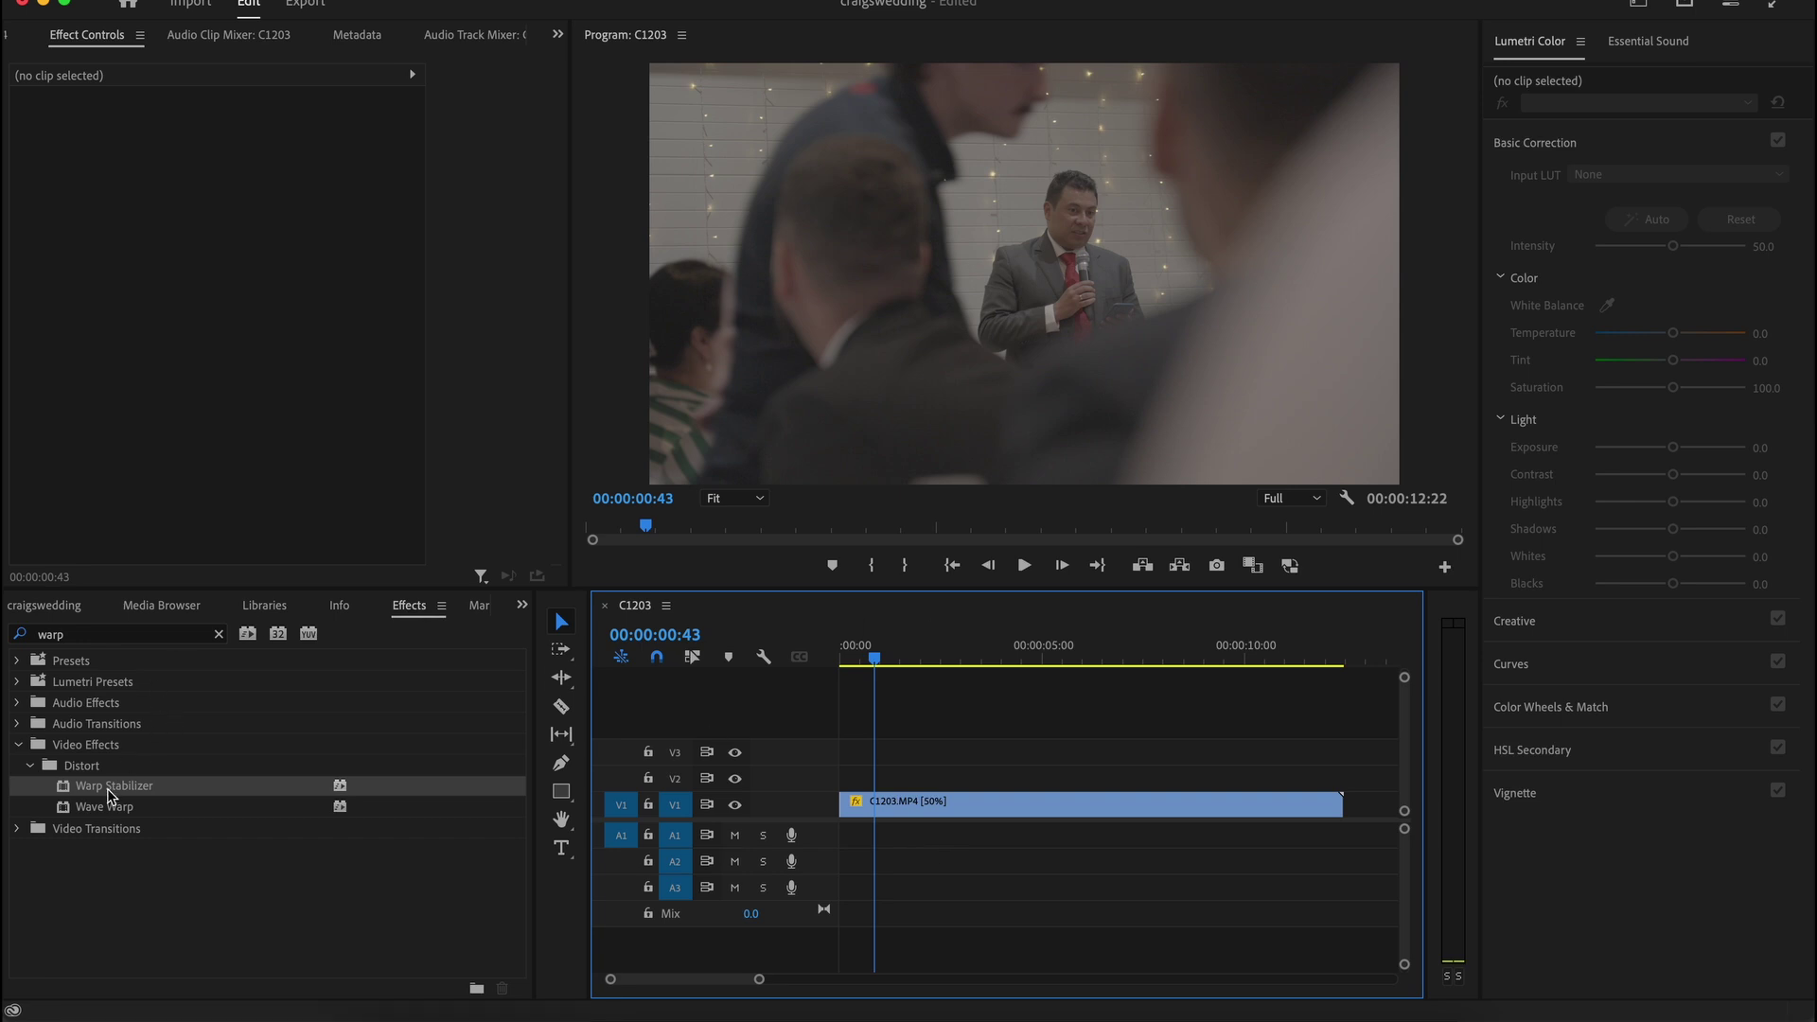
Nest the slowed C1203.MP4 clip, keeping the default name for the nested sequence
double_click(923, 804)
right_click(923, 807)
scroll(984, 809, down, 10)
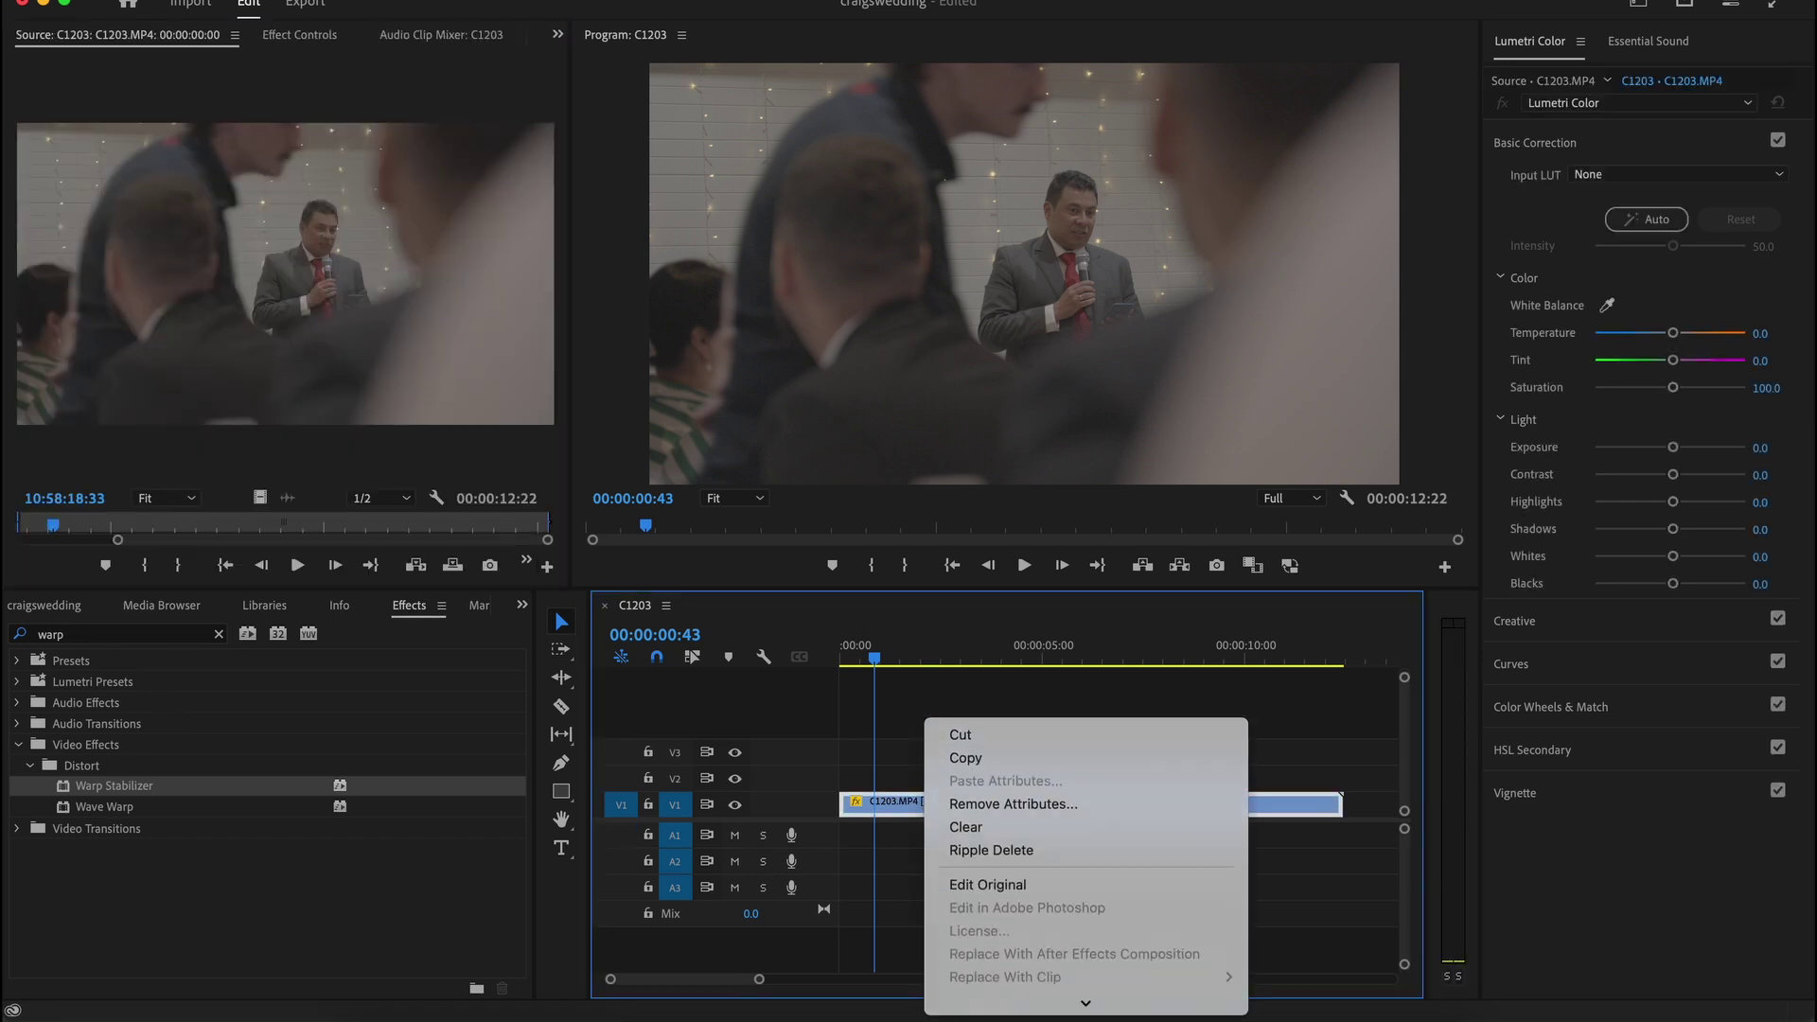
click(987, 807)
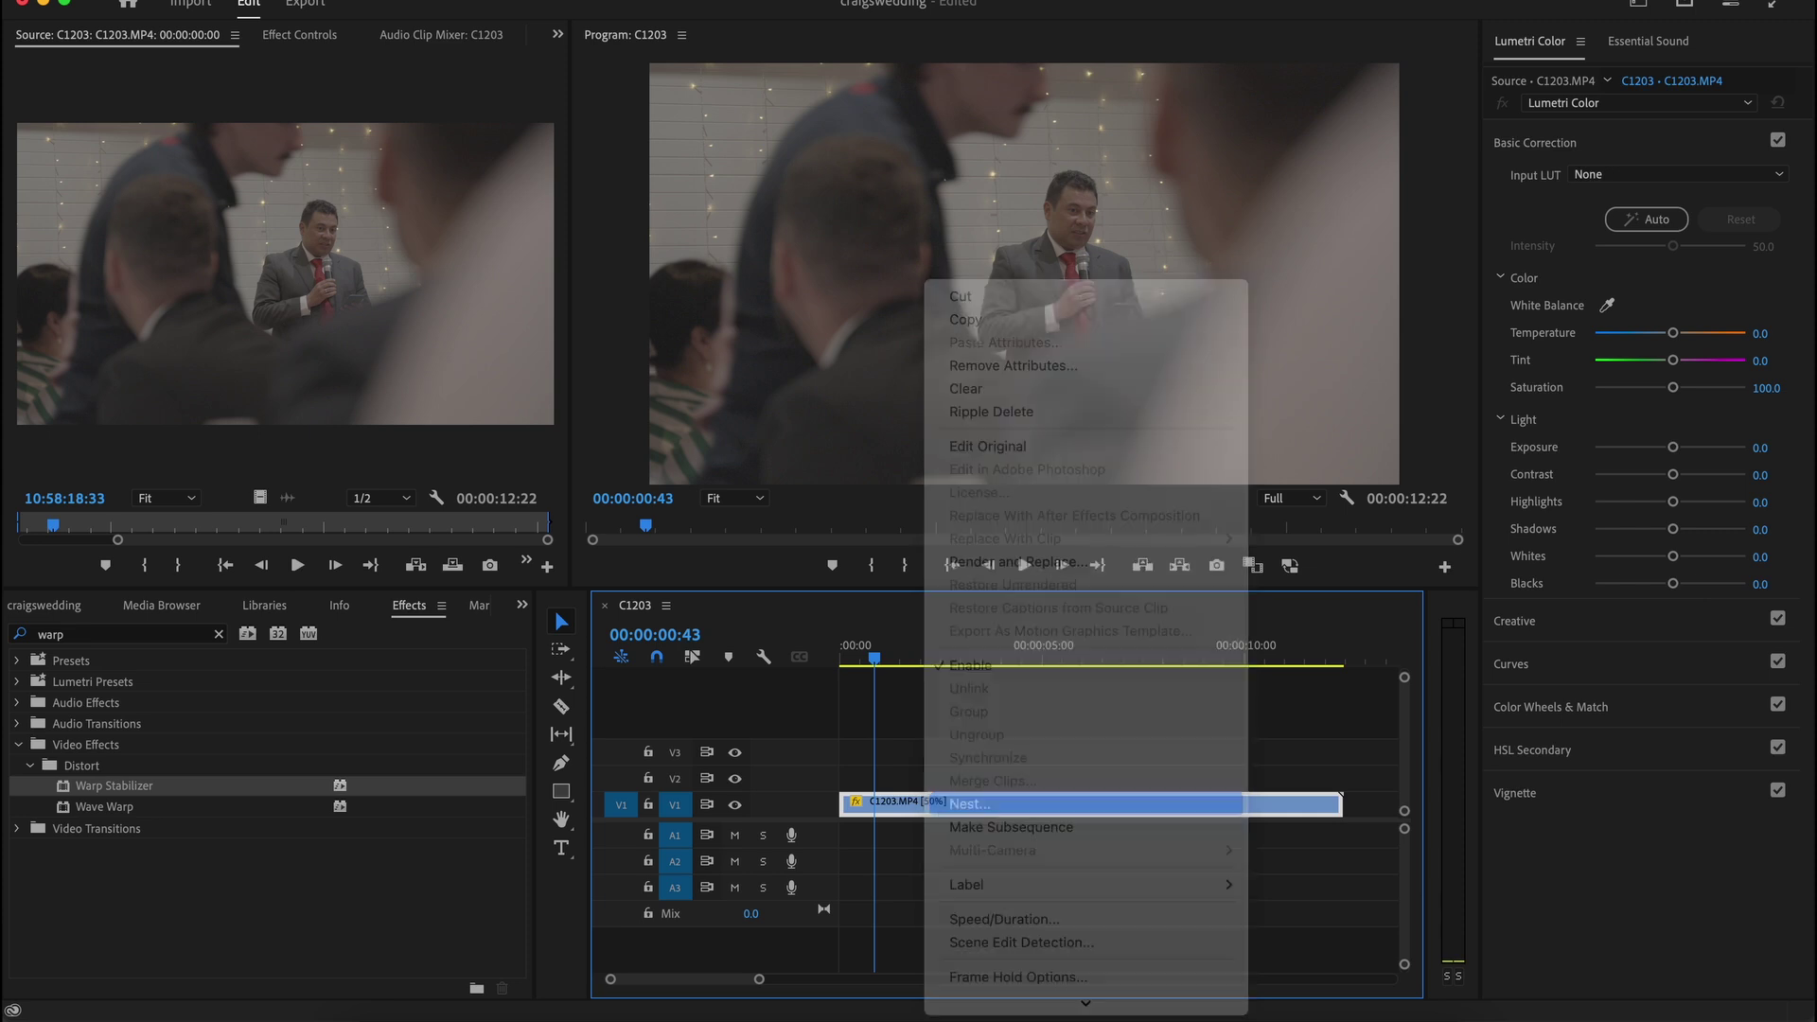
click(953, 528)
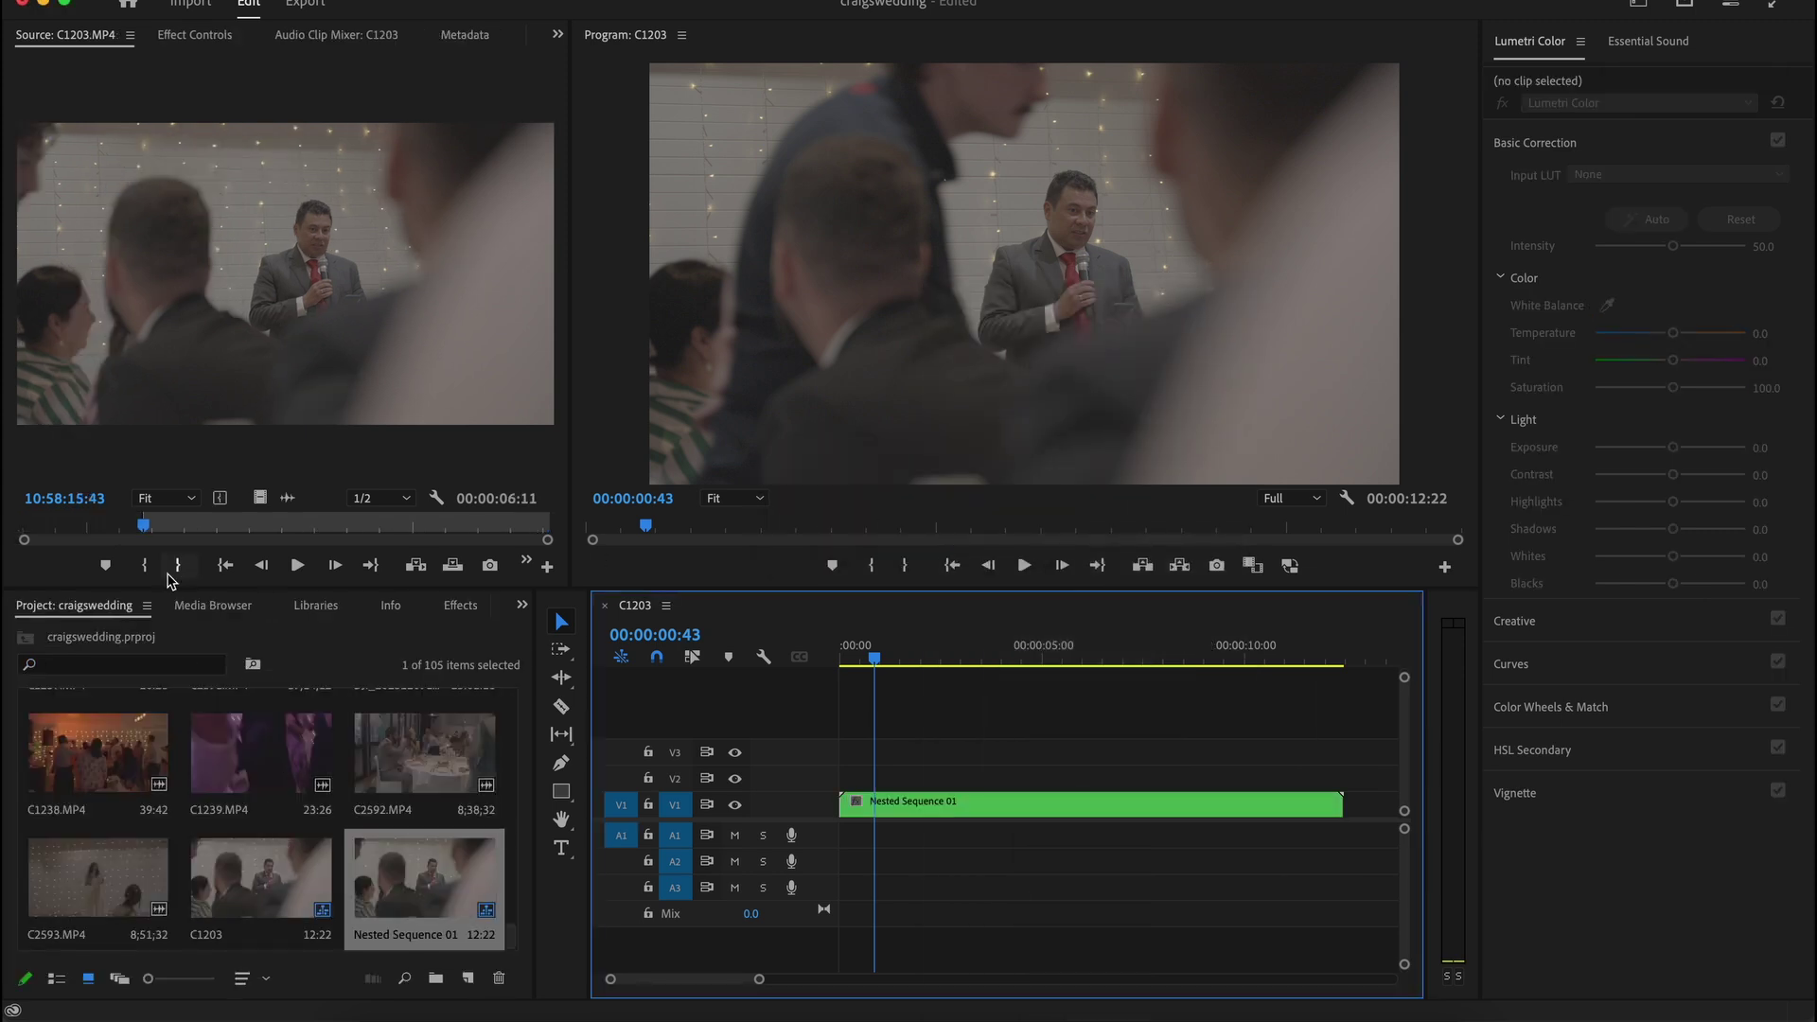
Apply Warp Stabilizer to the nested sequence and show its Effect Controls
click(461, 609)
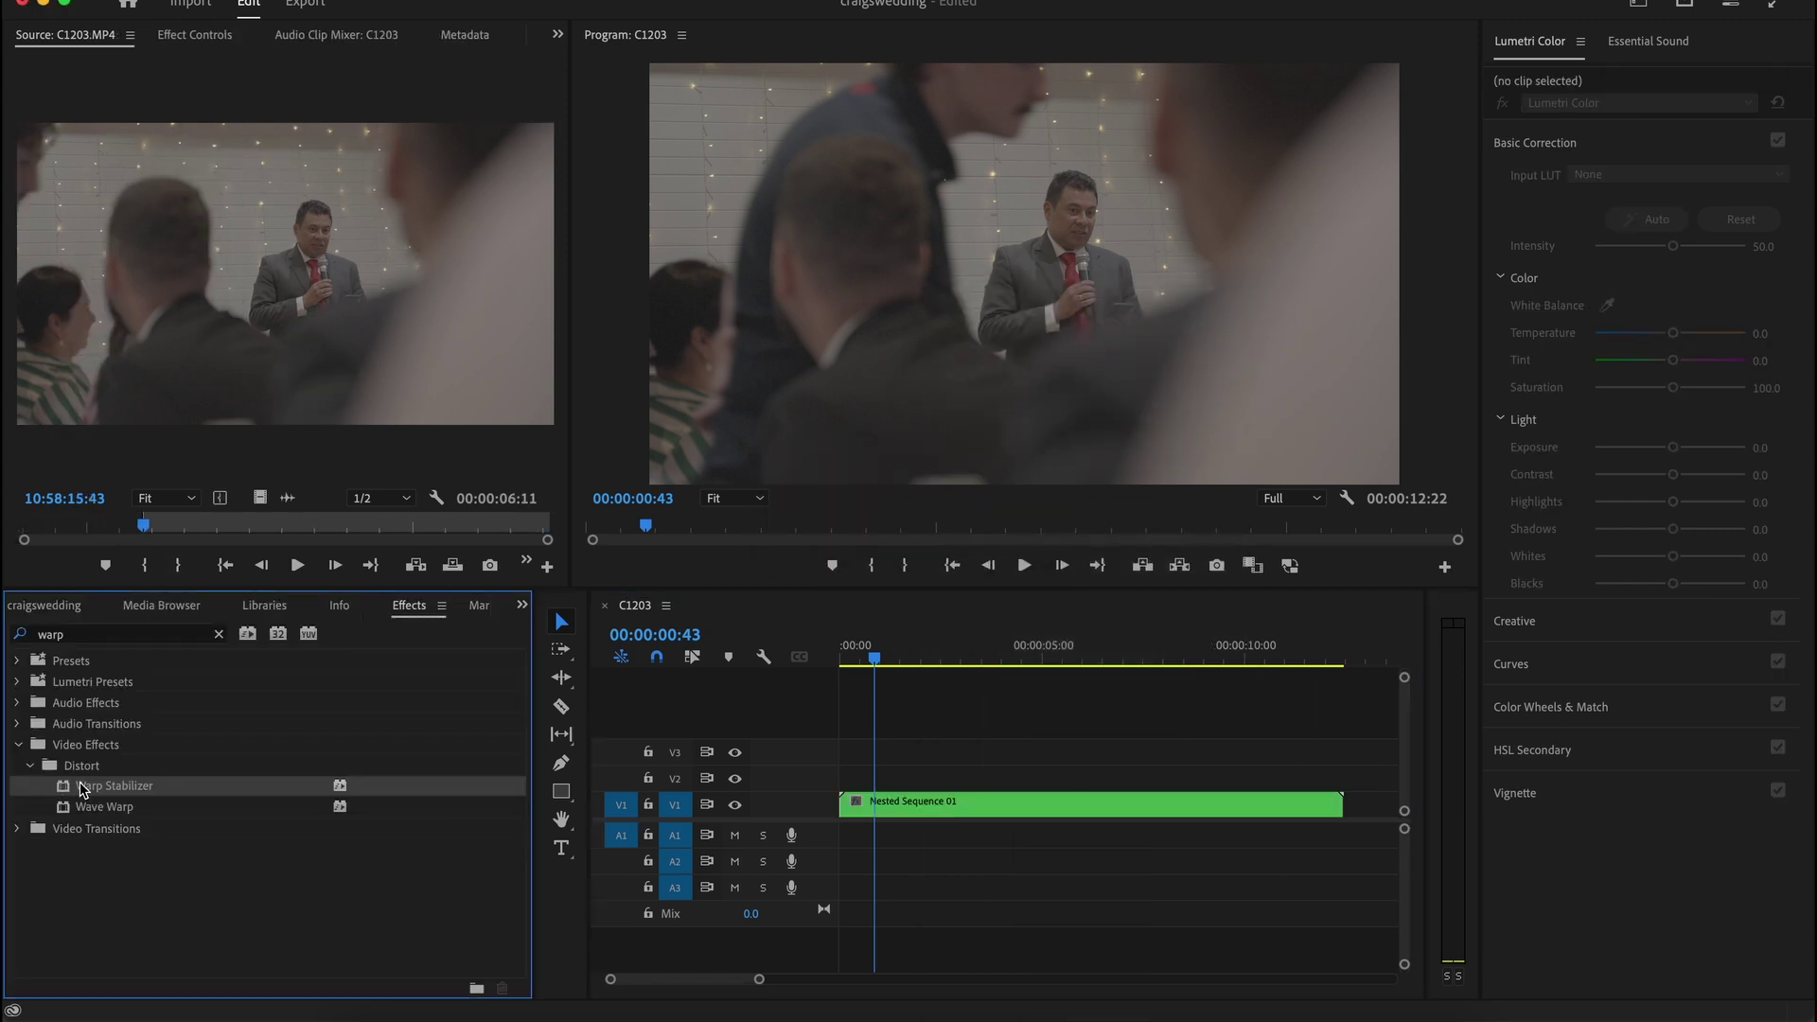
drag(83, 788, 929, 802)
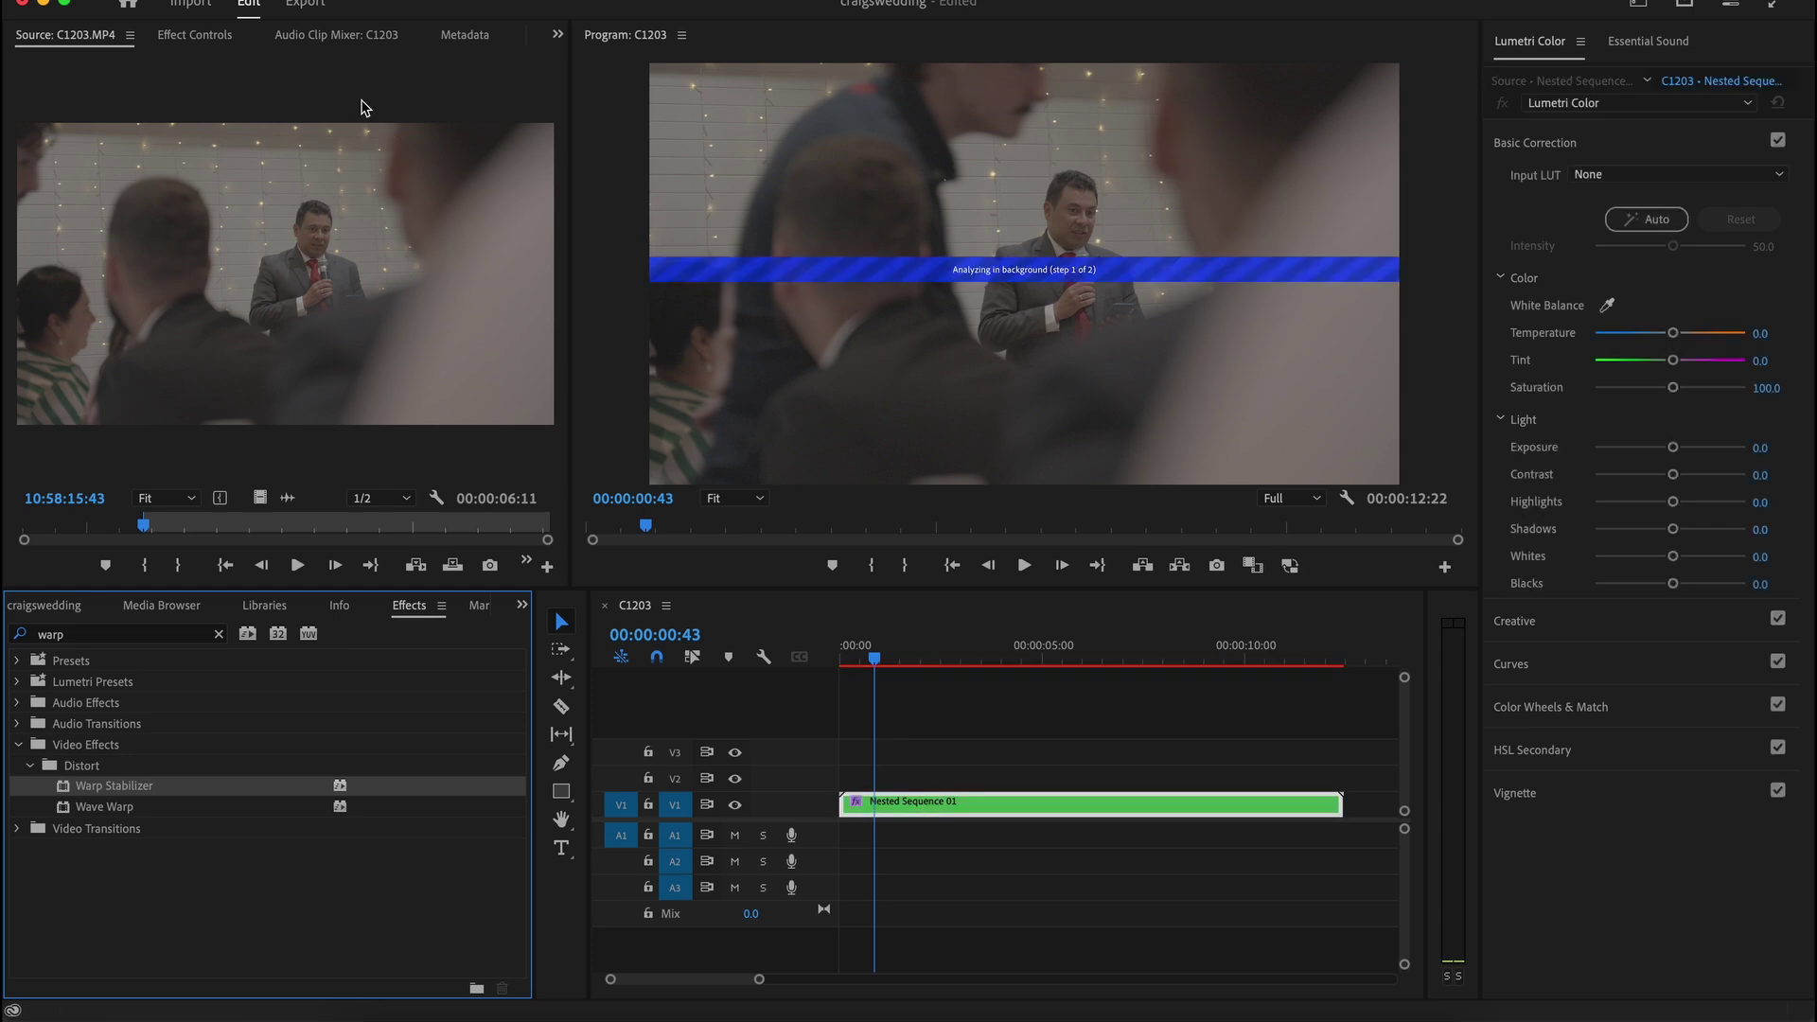
click(225, 37)
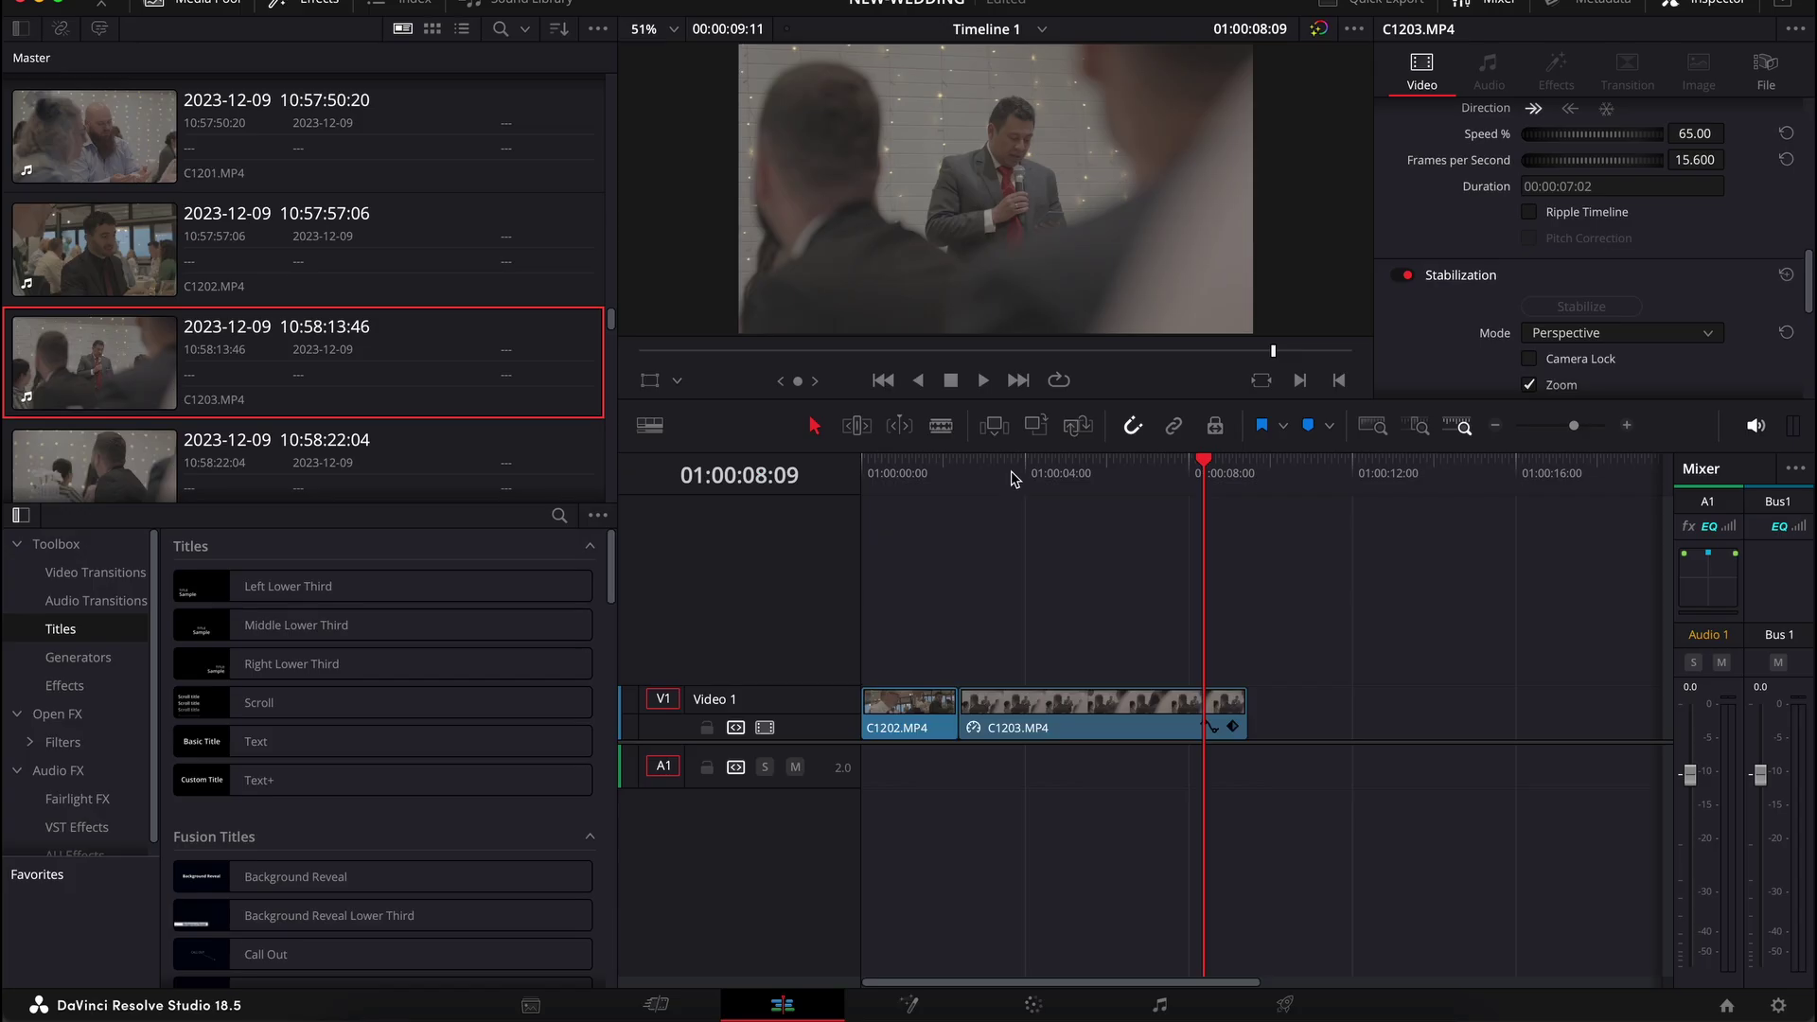
Scrub through the C1202.MP4 and C1203.MP4 clips on the DaVinci Resolve timeline
click(1012, 471)
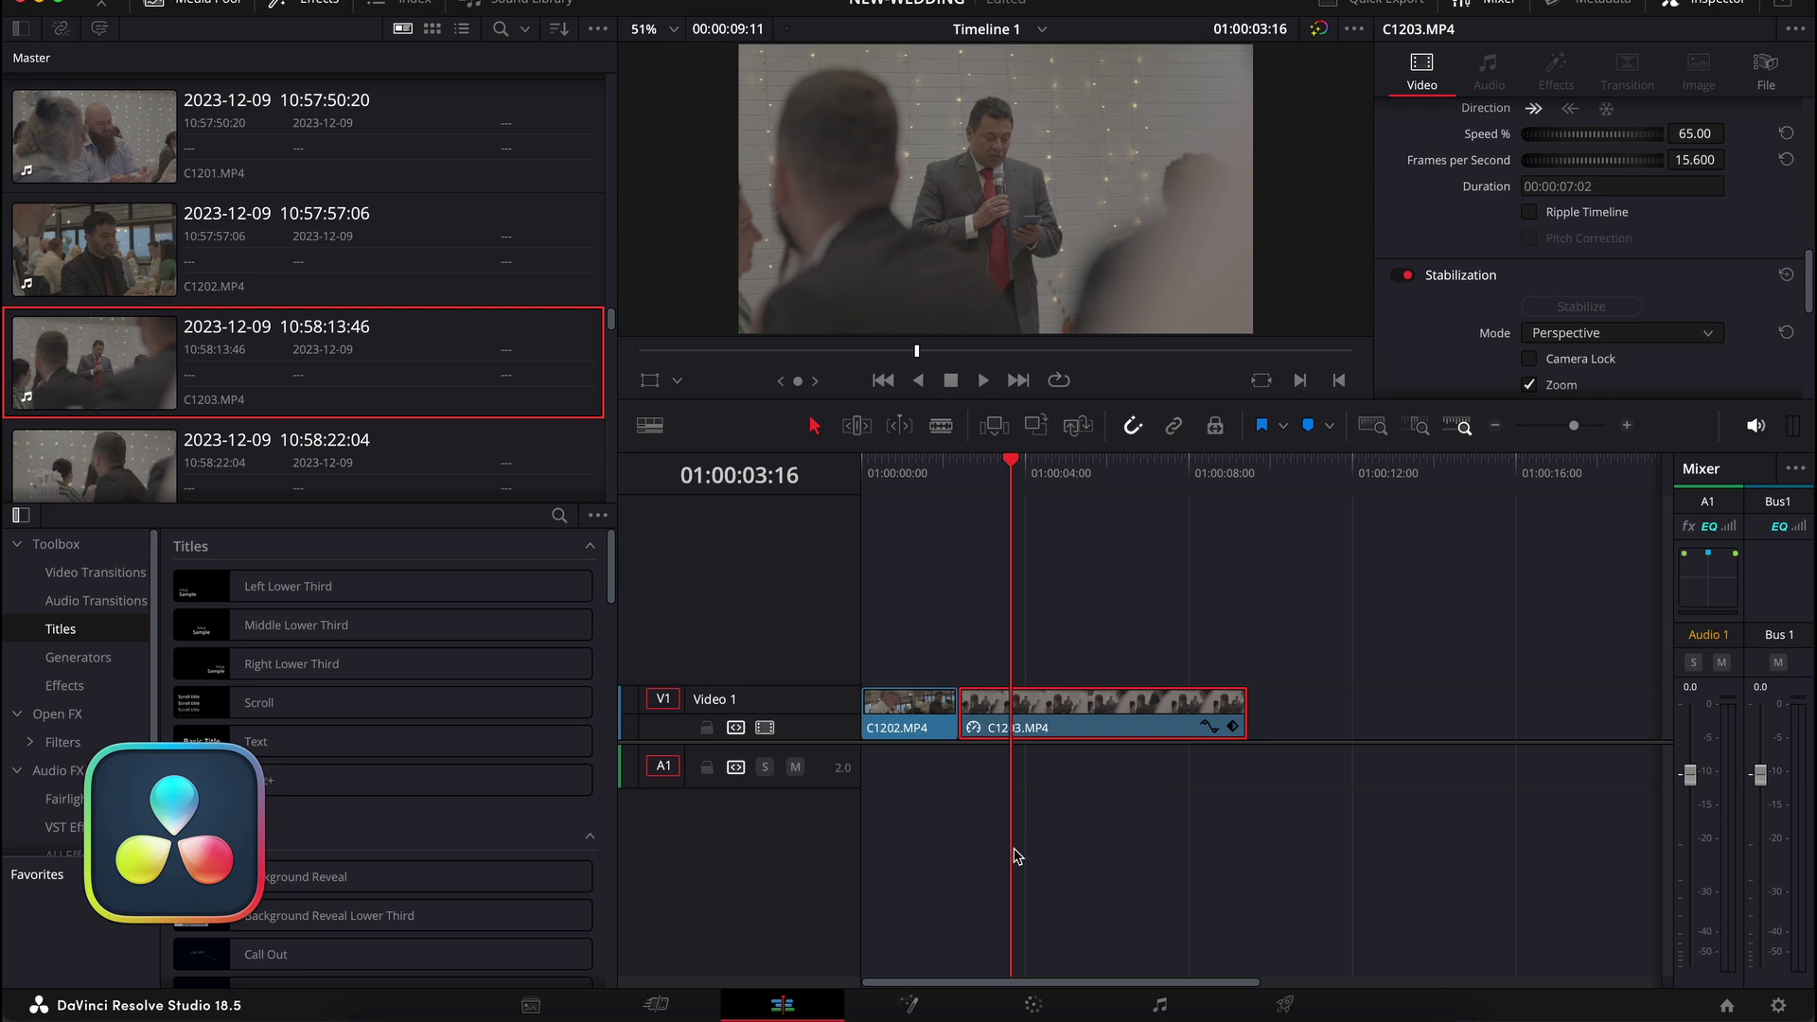
click(869, 478)
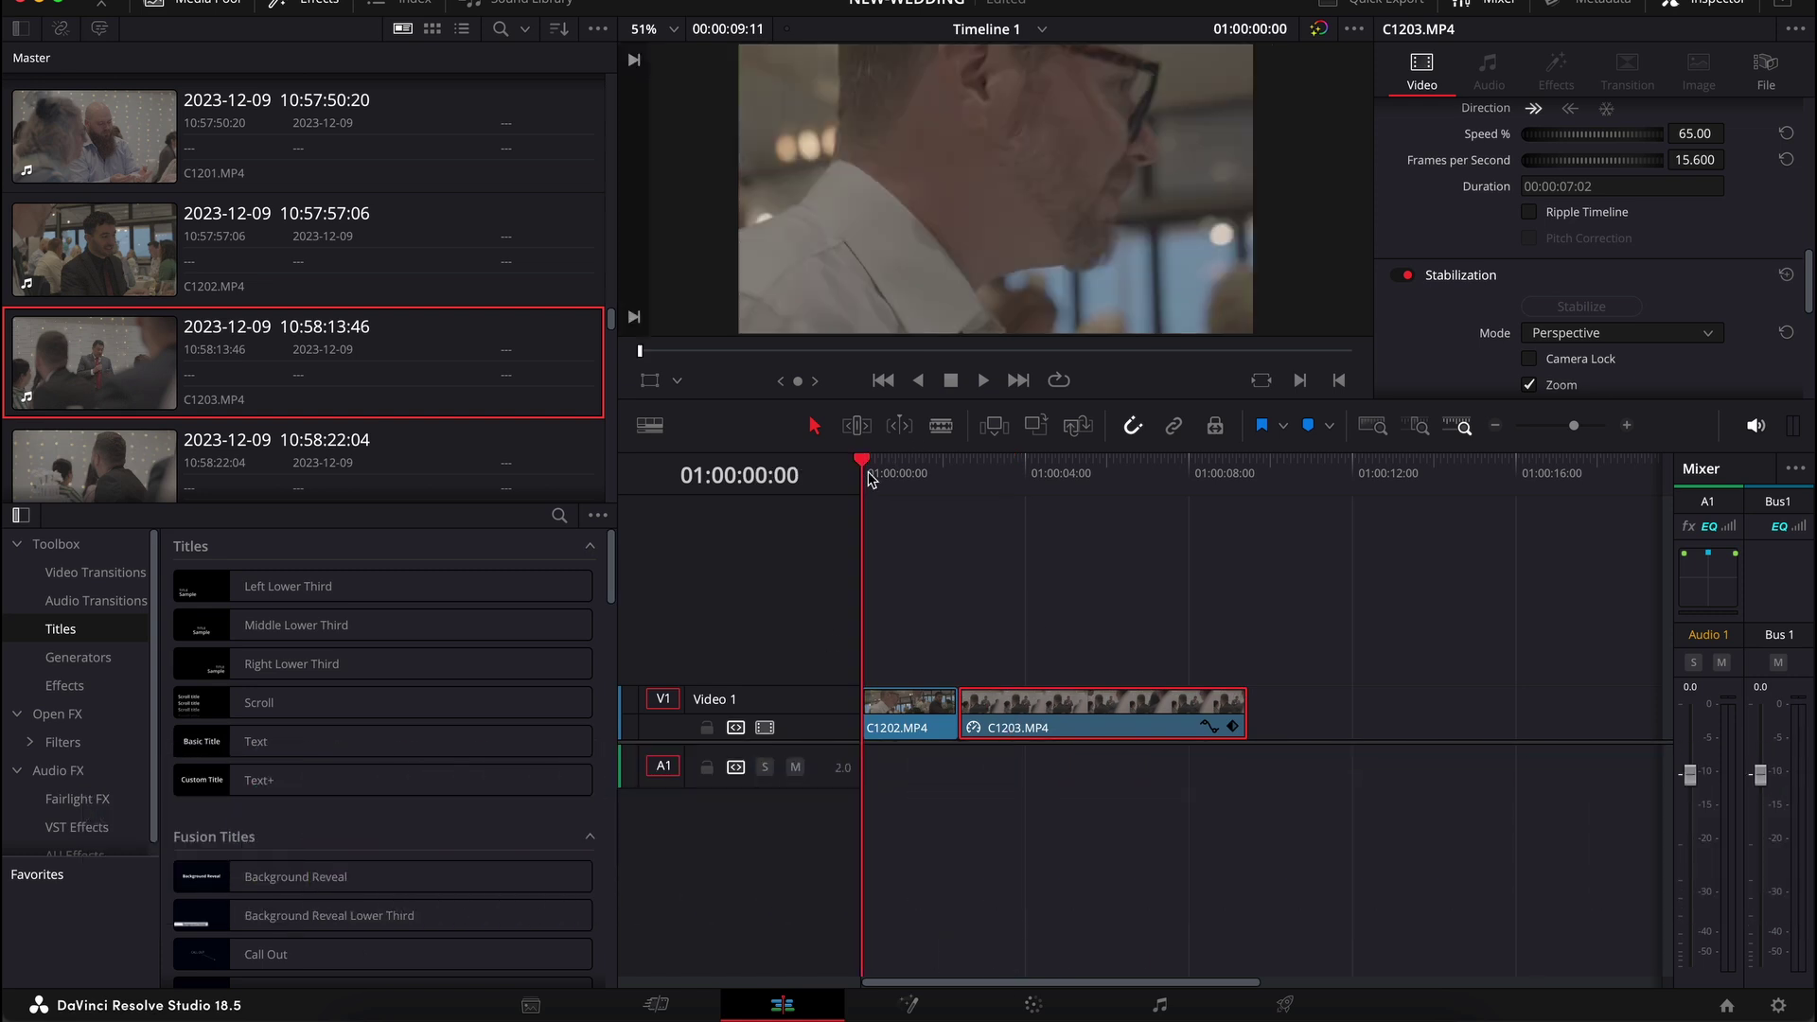
drag(913, 478, 1105, 473)
Append C1202.MP4 and C1205.MP4 from the media pool after the C1203.MP4 clip on the timeline
click(416, 270)
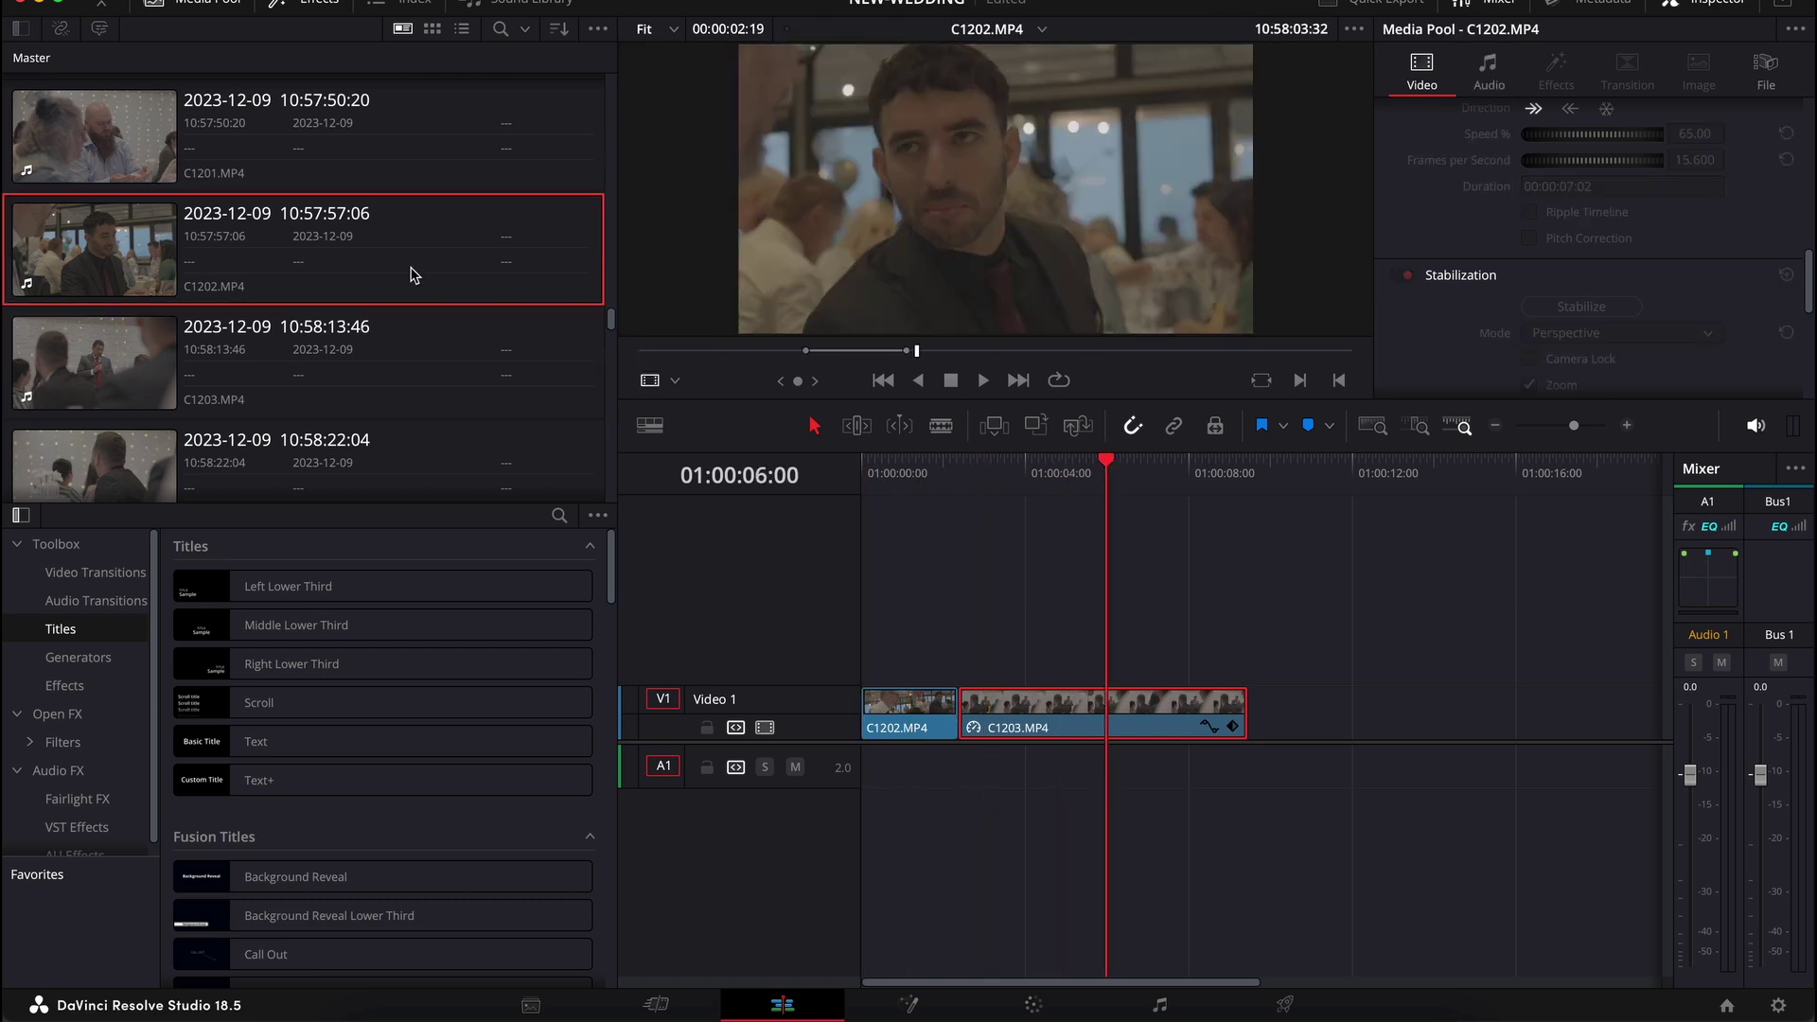
drag(137, 247, 1254, 719)
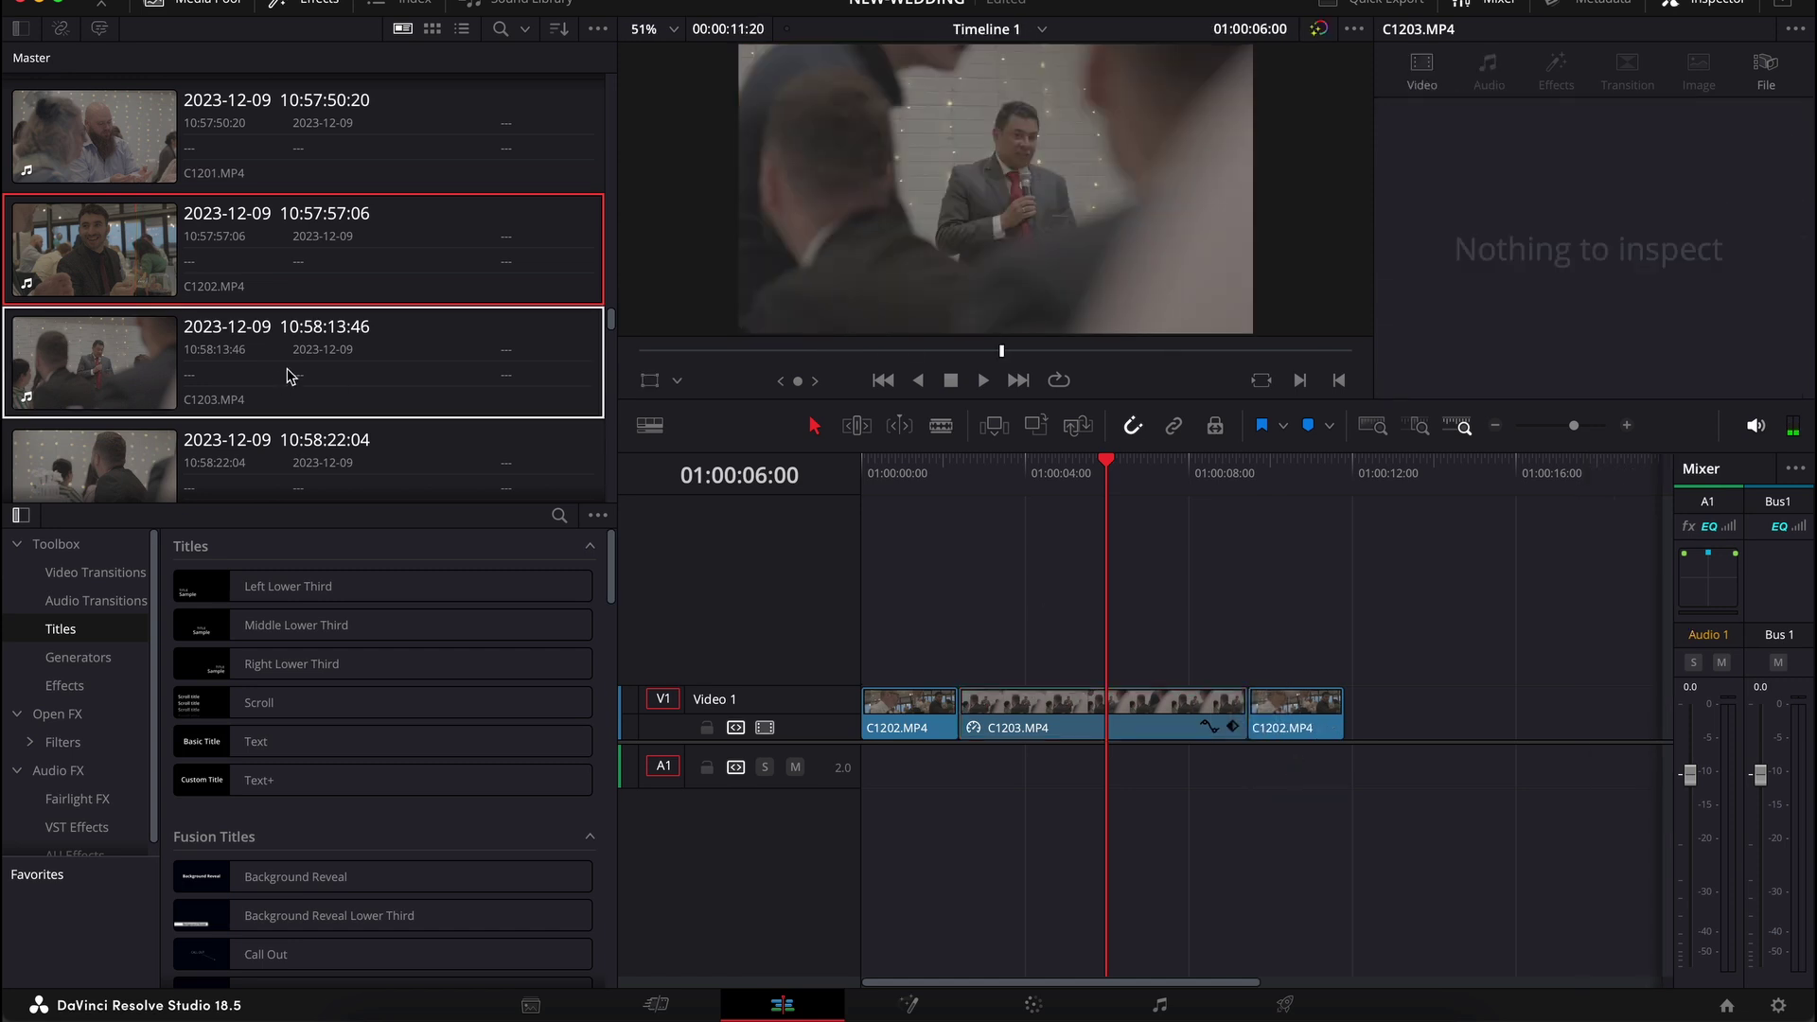
scroll(253, 366, down, 2)
click(207, 358)
click(207, 392)
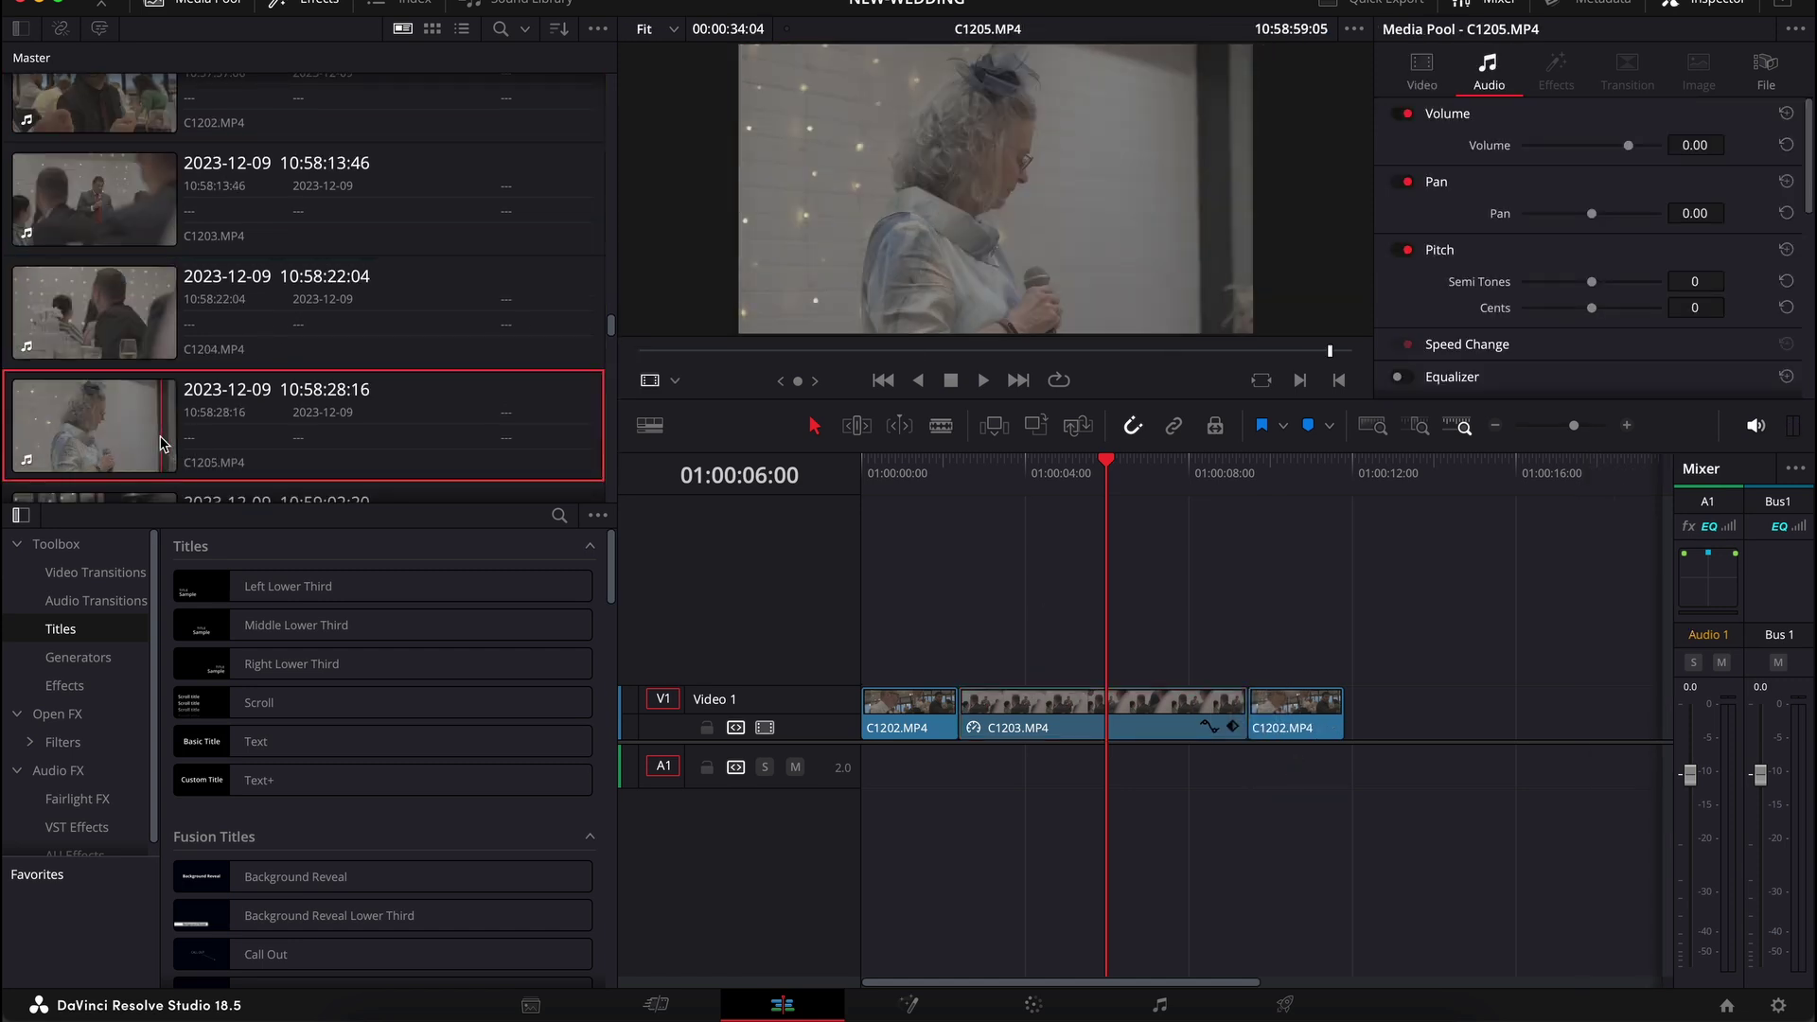
drag(208, 392, 1415, 778)
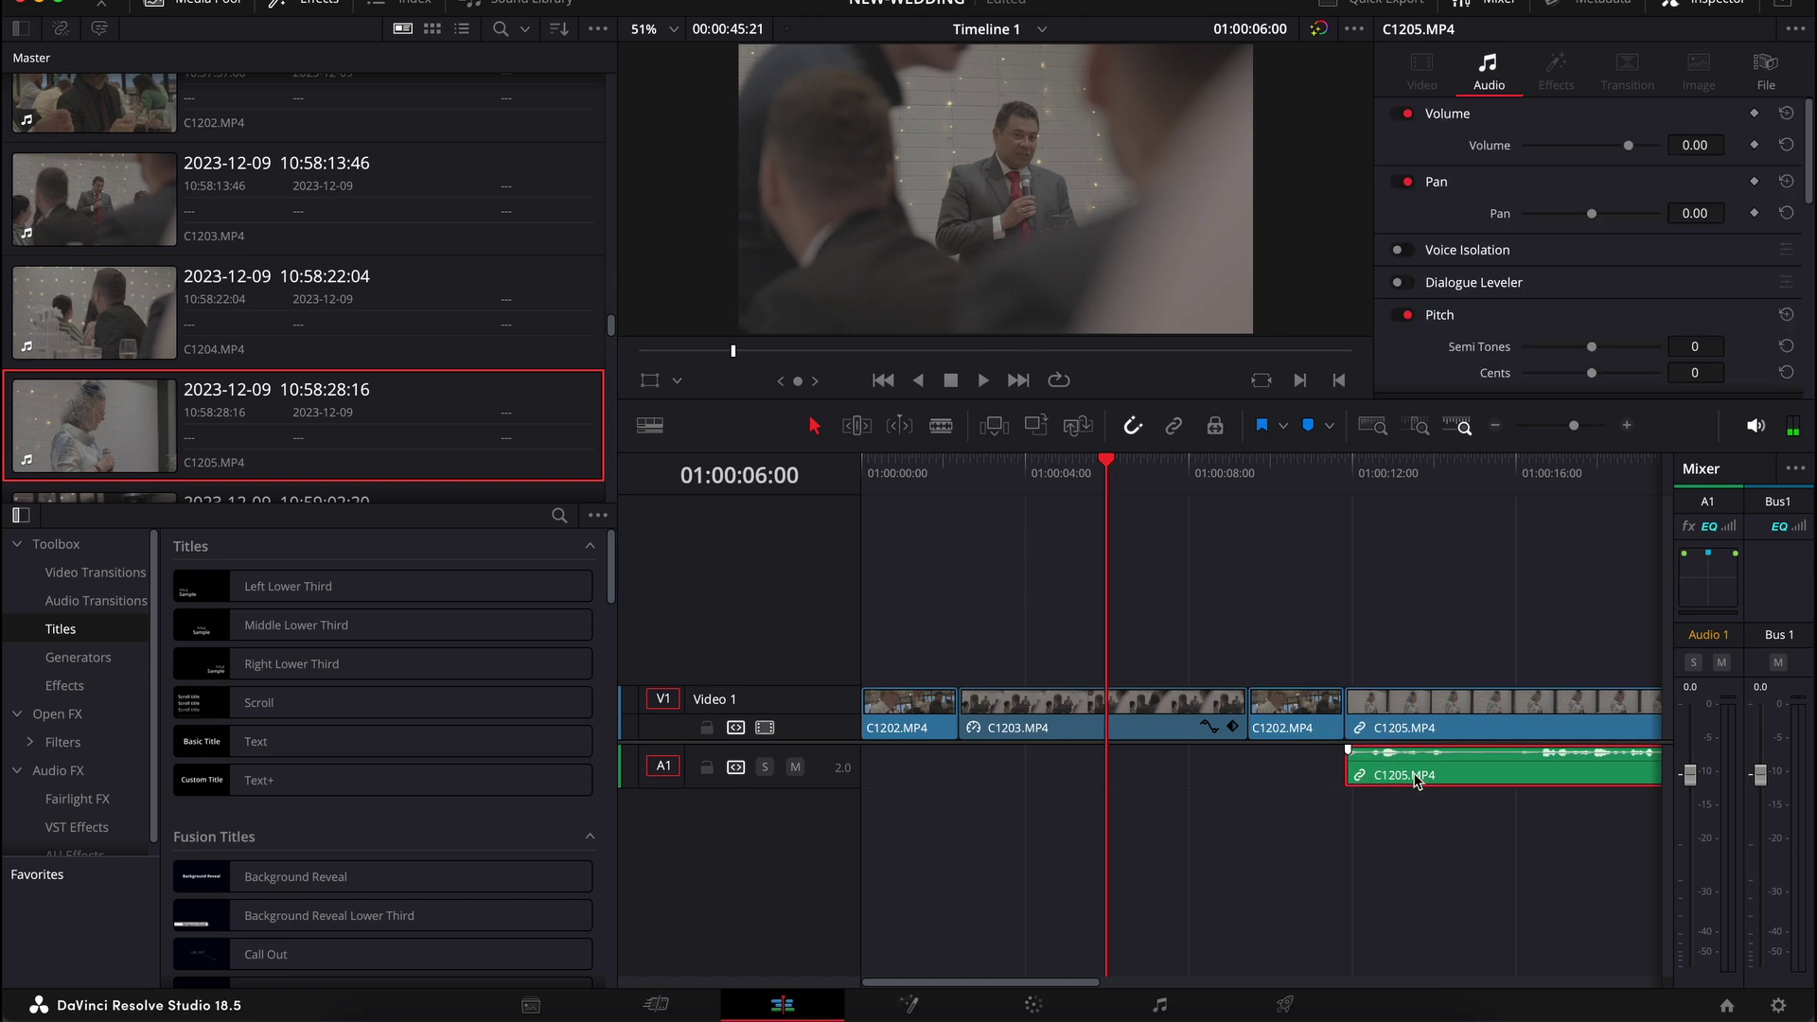
Open the C1203.MP4 frame at 01:00:07:06 on the Color page and show the Gallery
mouse_move(1148, 478)
mouse_down()
mouse_move(1346, 478)
mouse_move(1159, 464)
mouse_up()
click(1033, 1005)
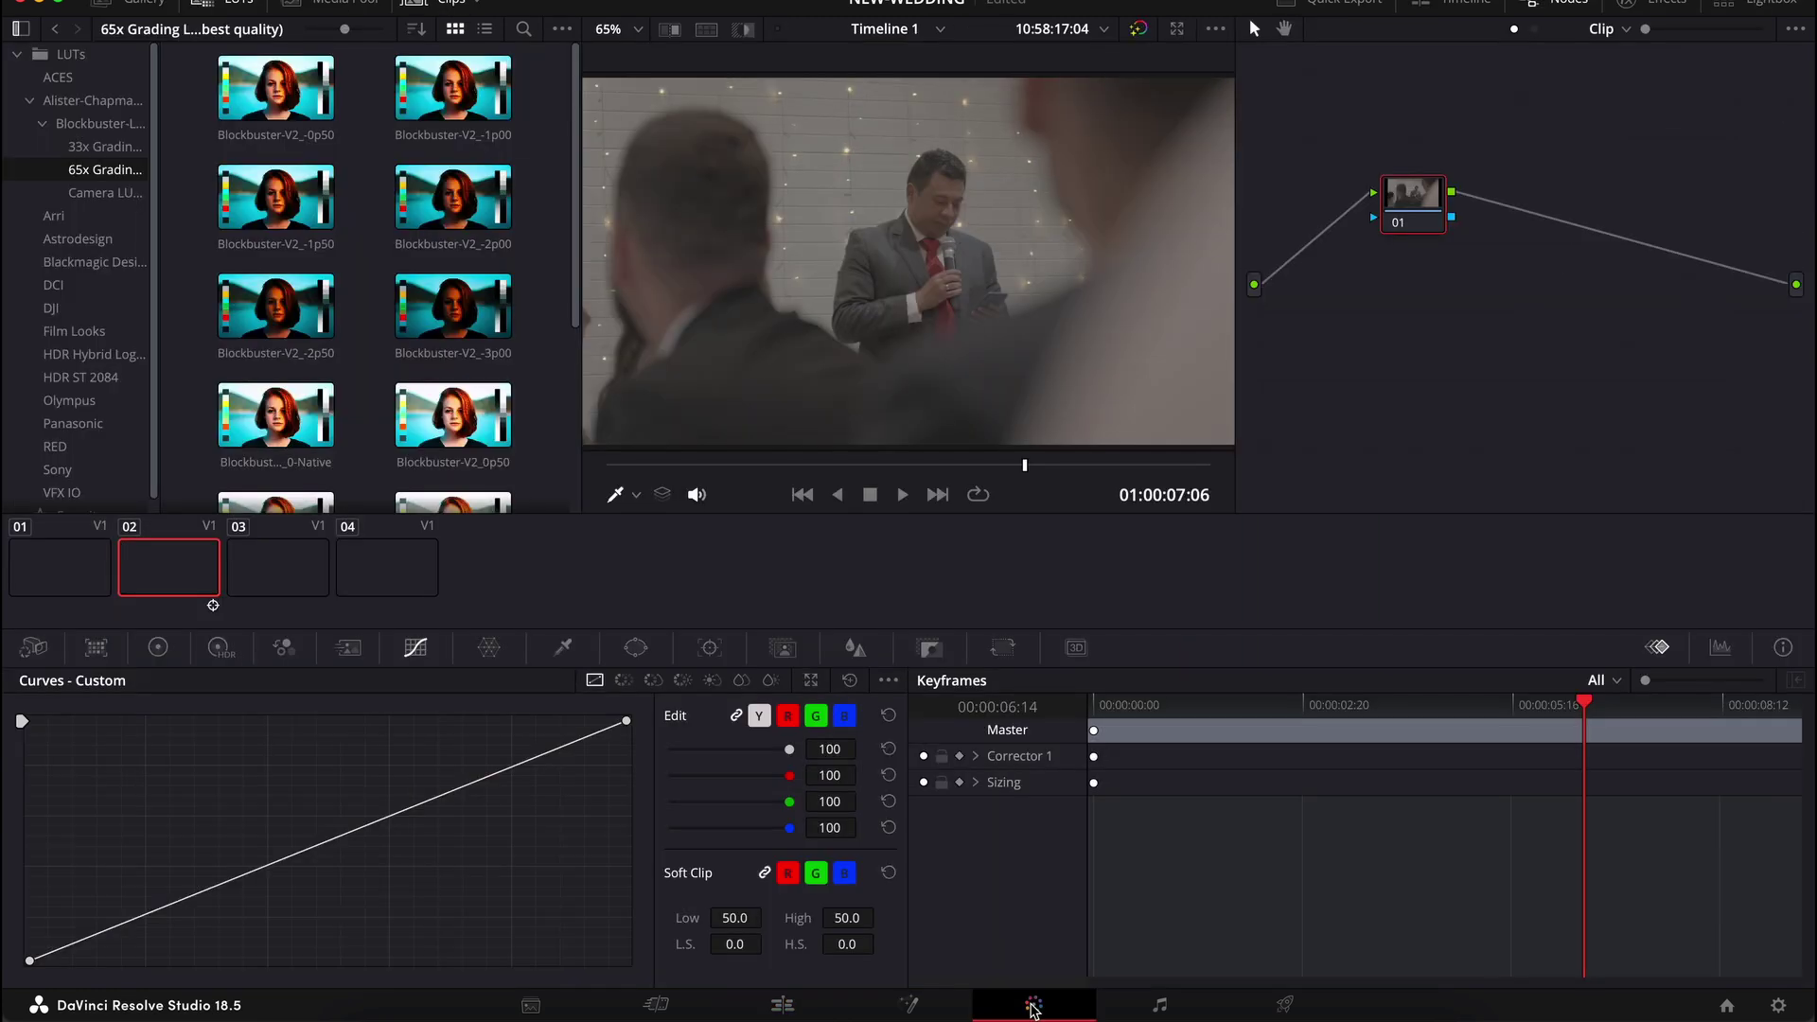
click(140, 17)
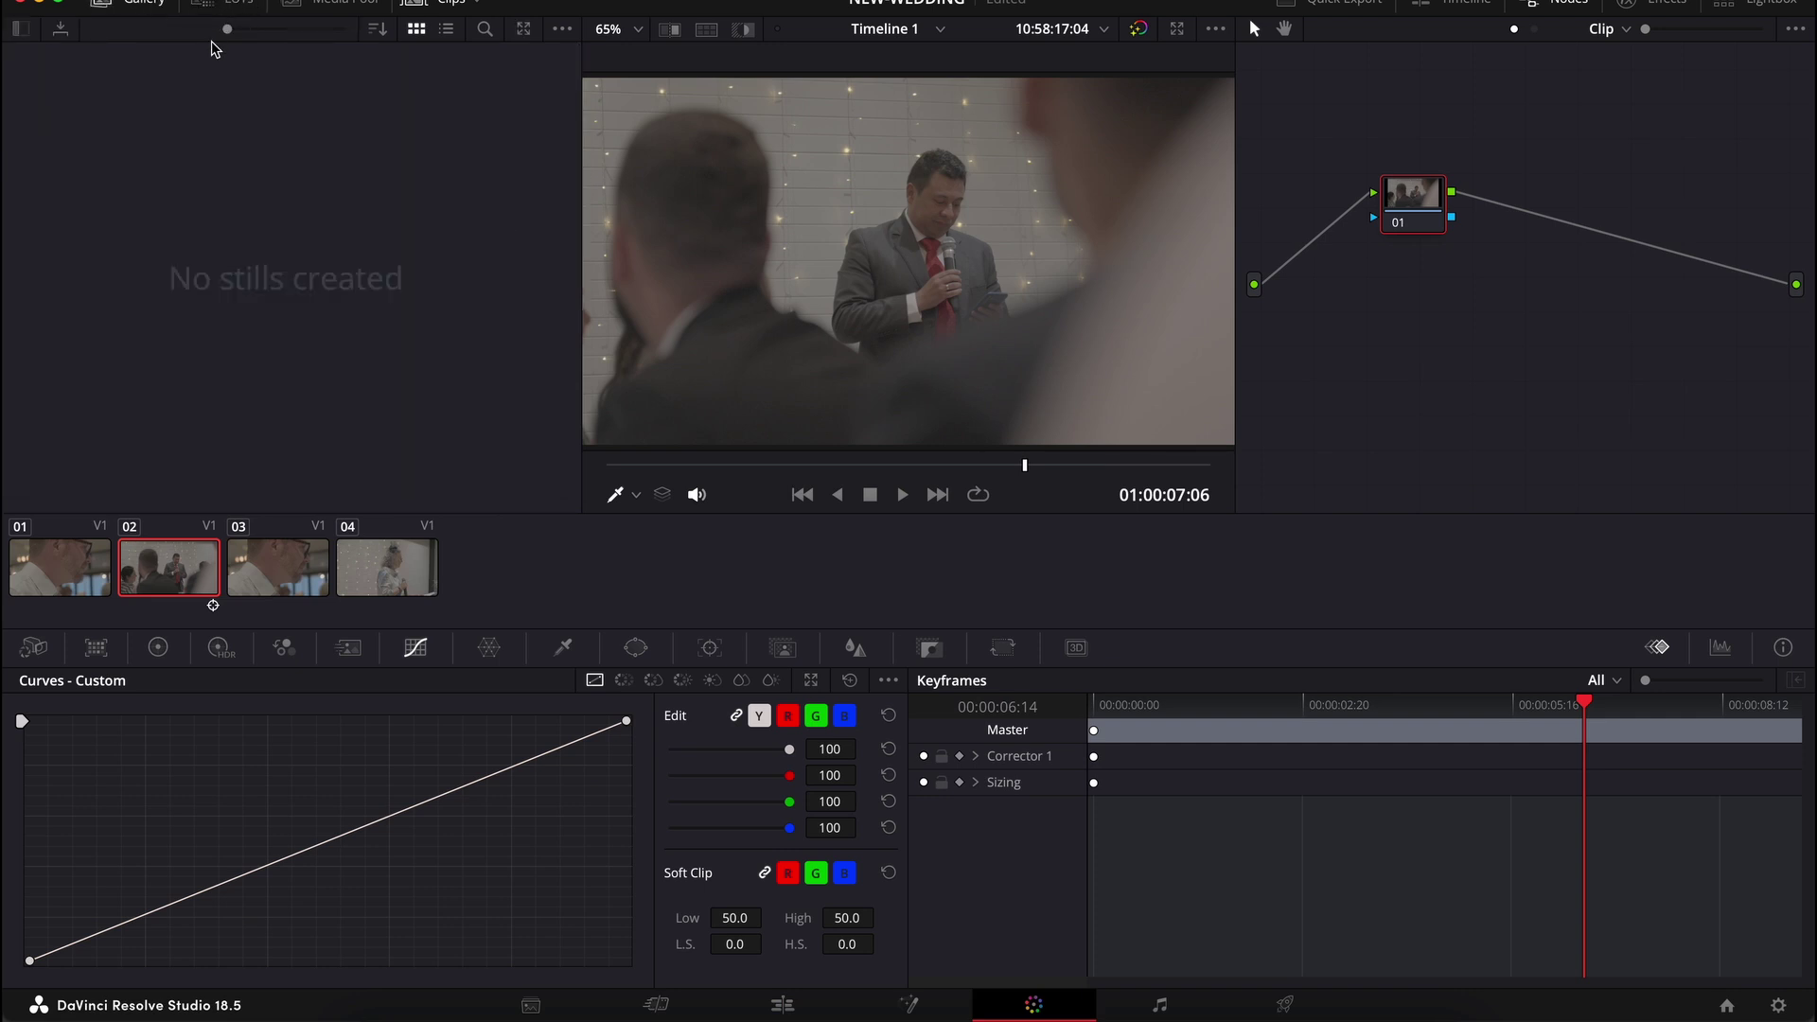
Show the Primaries color wheels and step through the four ungraded timeline clips, finishing on clip 01
click(160, 651)
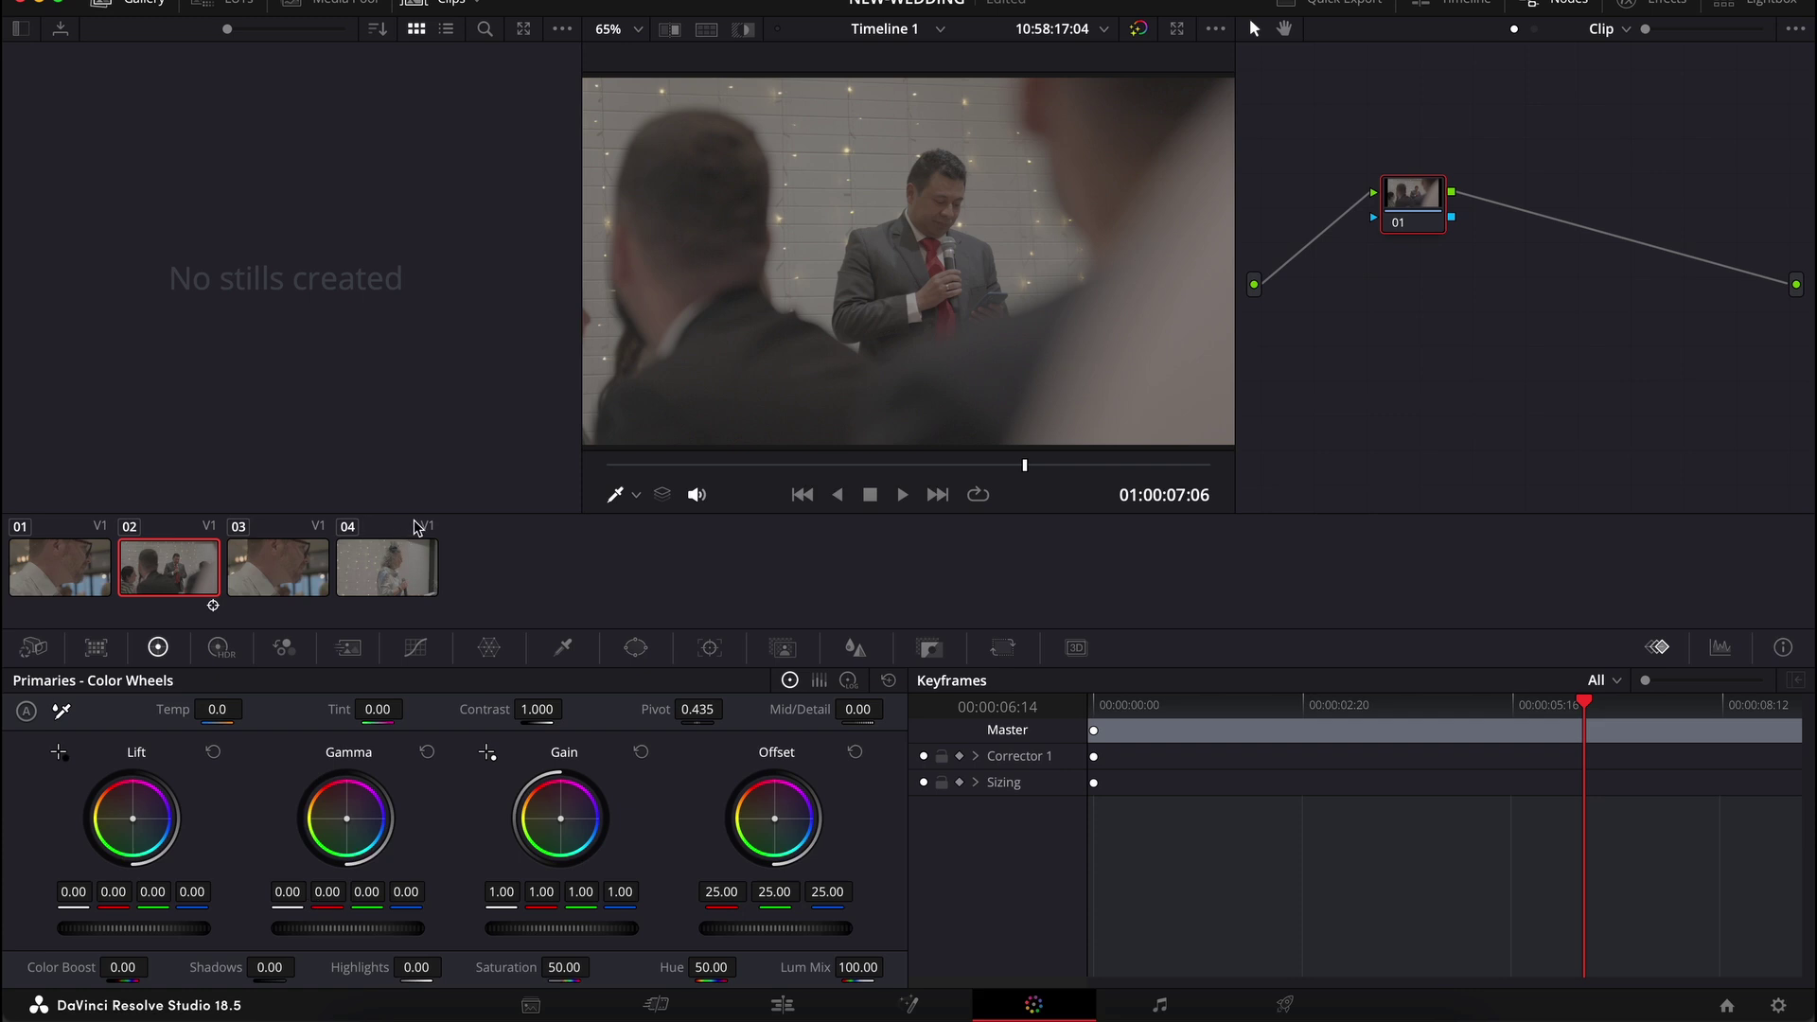
click(296, 573)
click(391, 577)
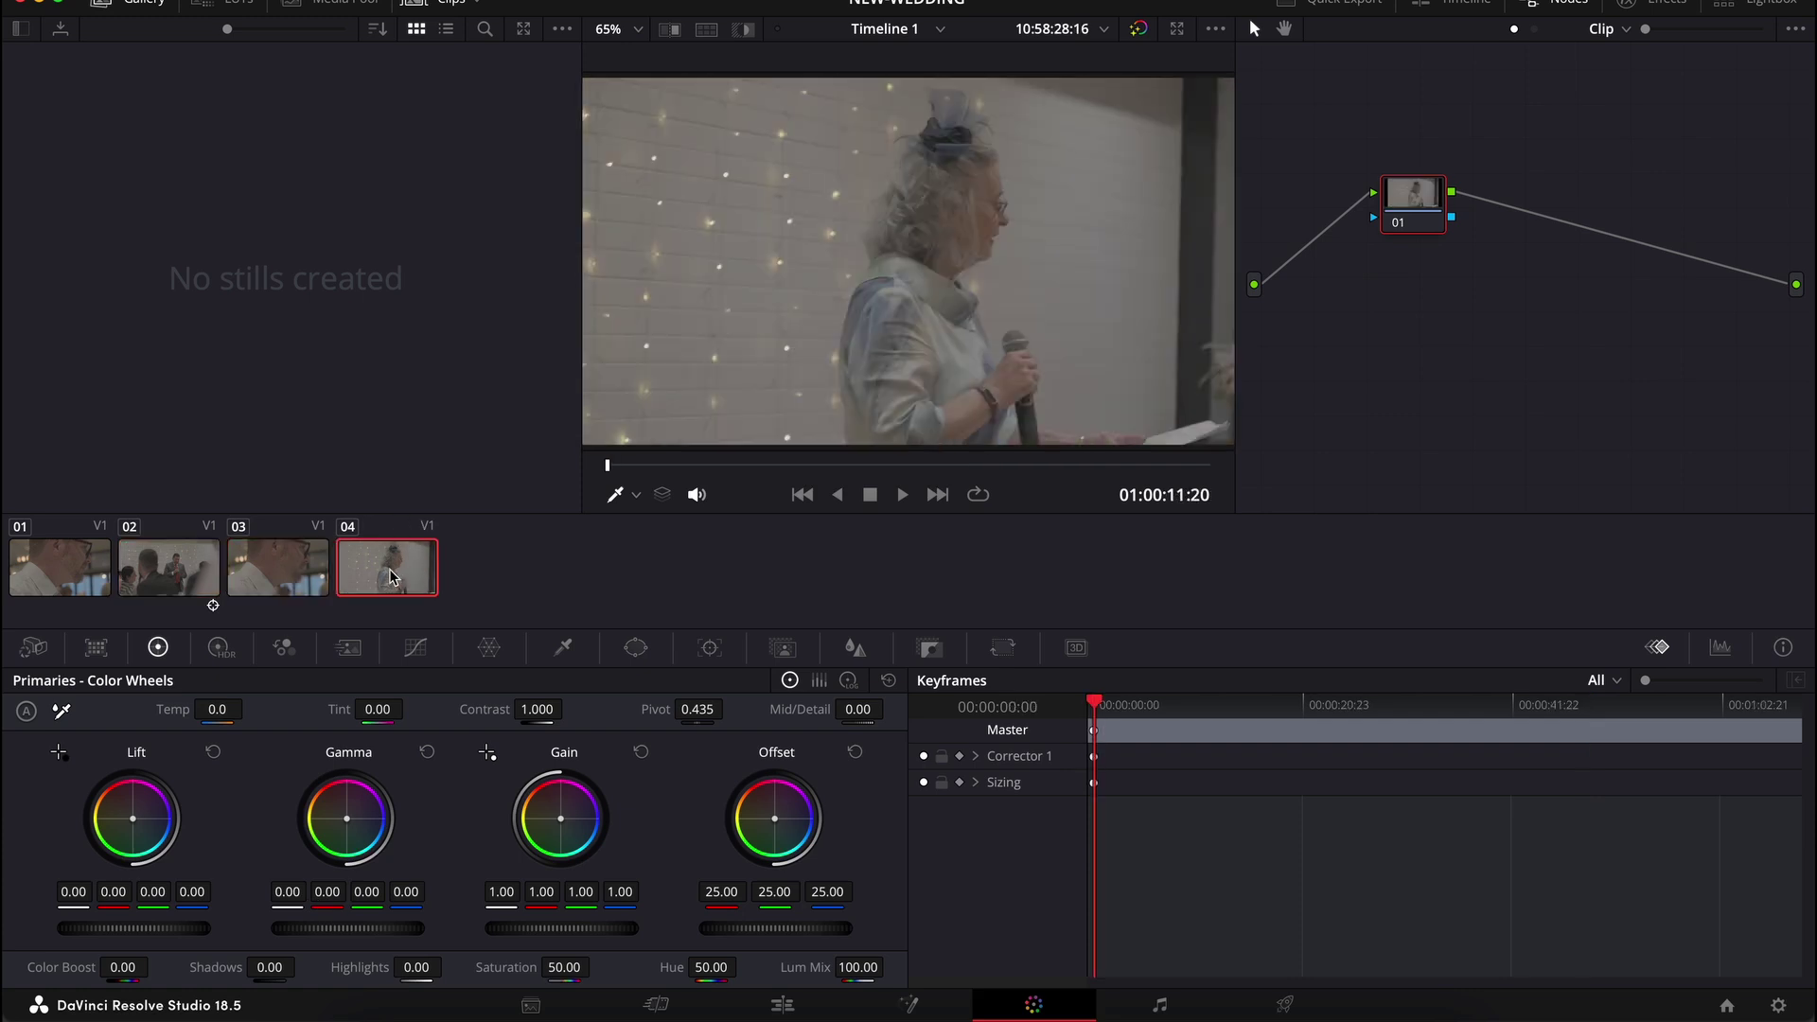
click(309, 575)
click(167, 567)
click(72, 575)
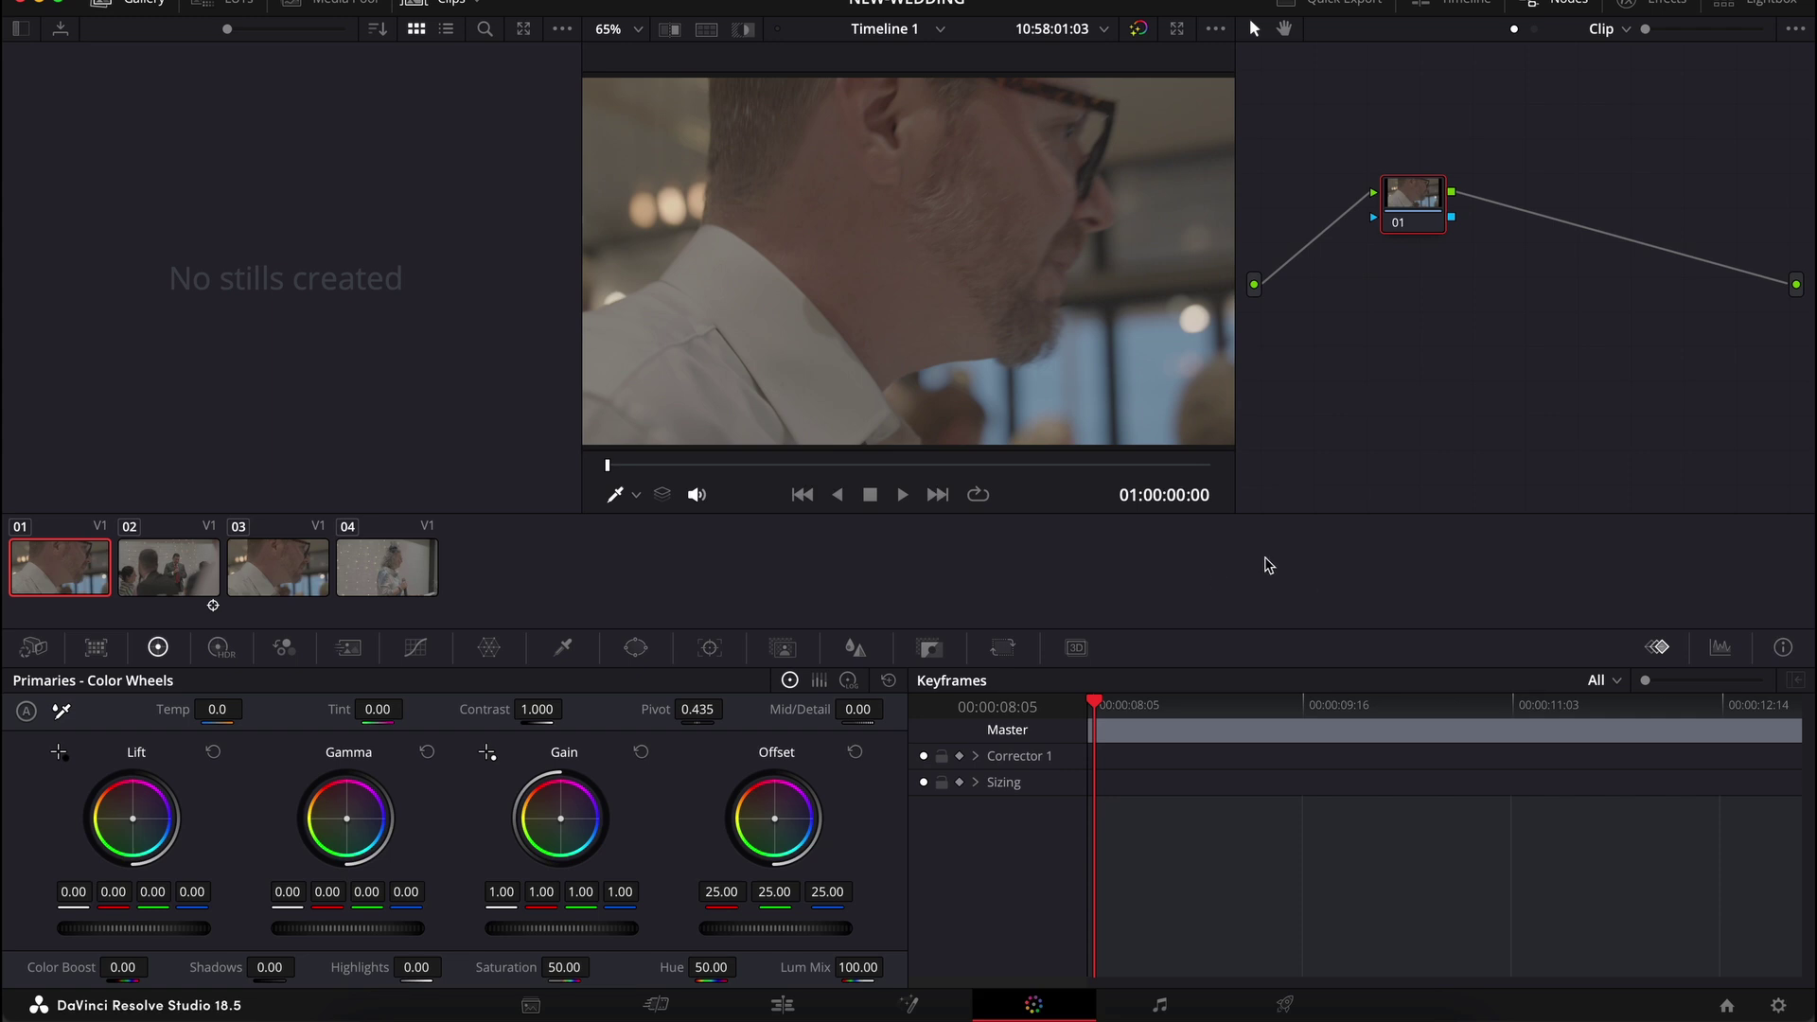
Apply the Blockbuster-V2_2p00 LUT from the 65x Grading LUTs folder to clip 02
click(199, 572)
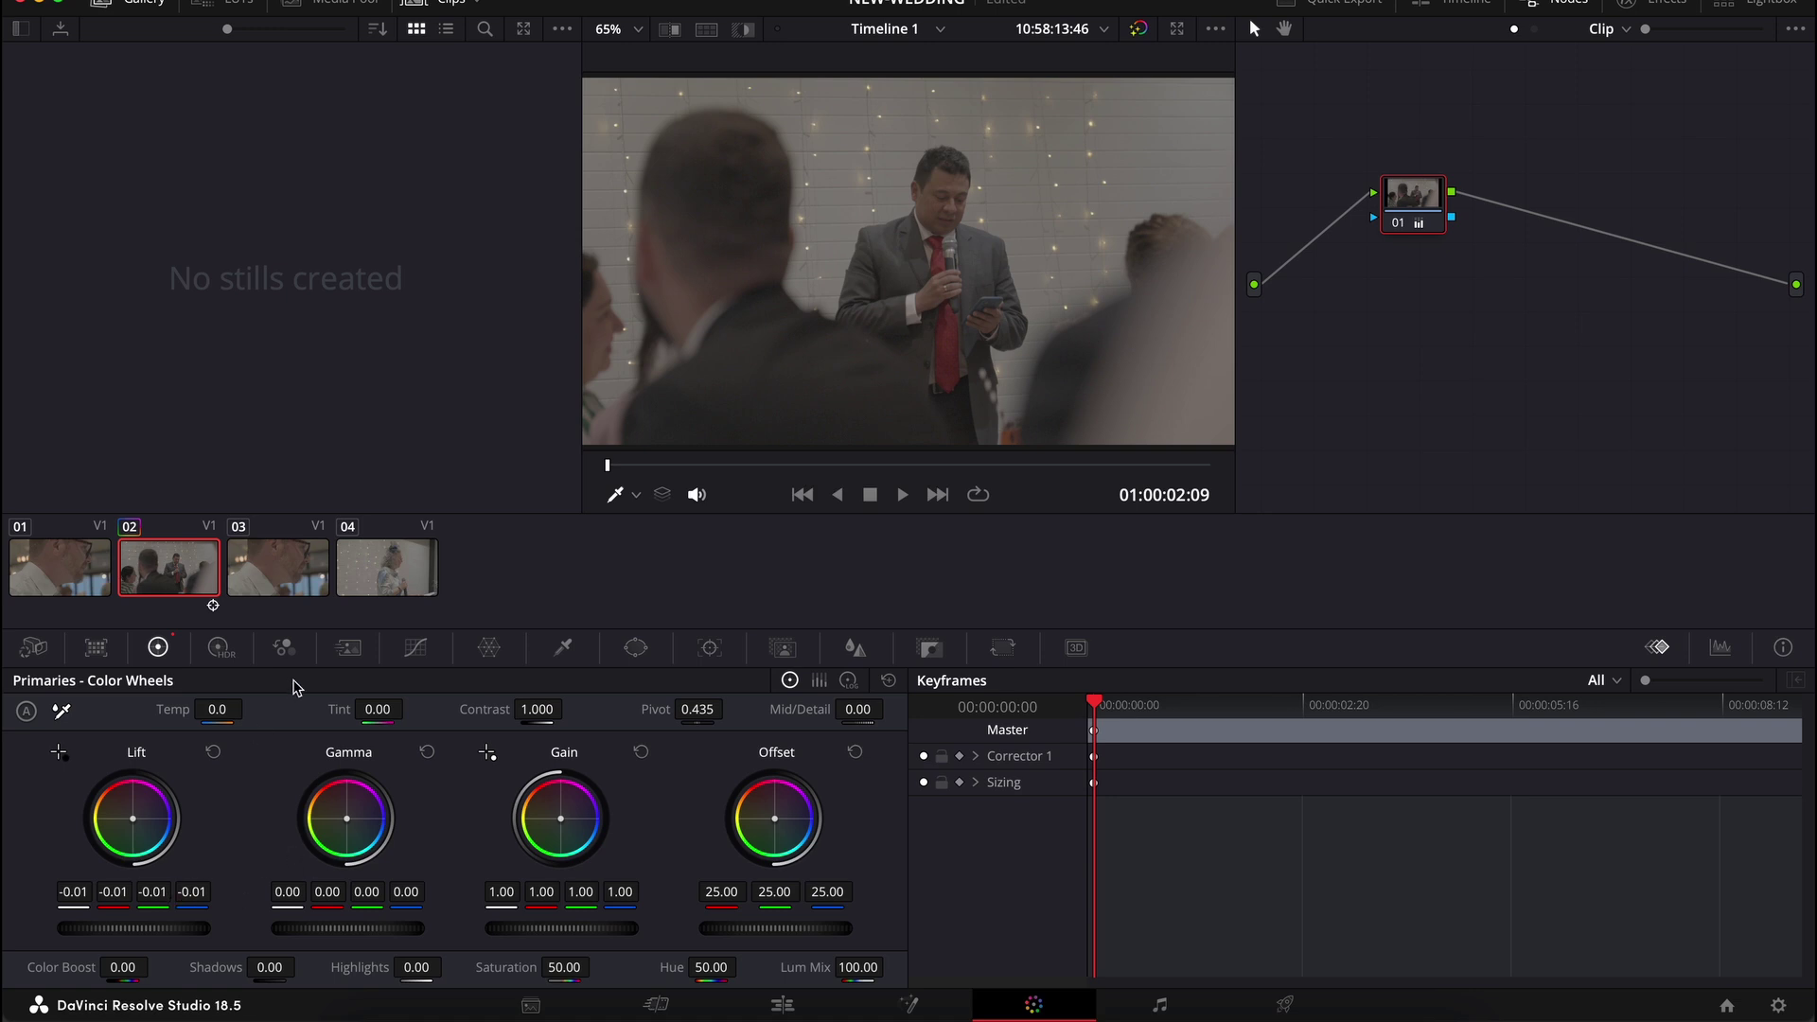
click(227, 7)
scroll(421, 412, down, 5)
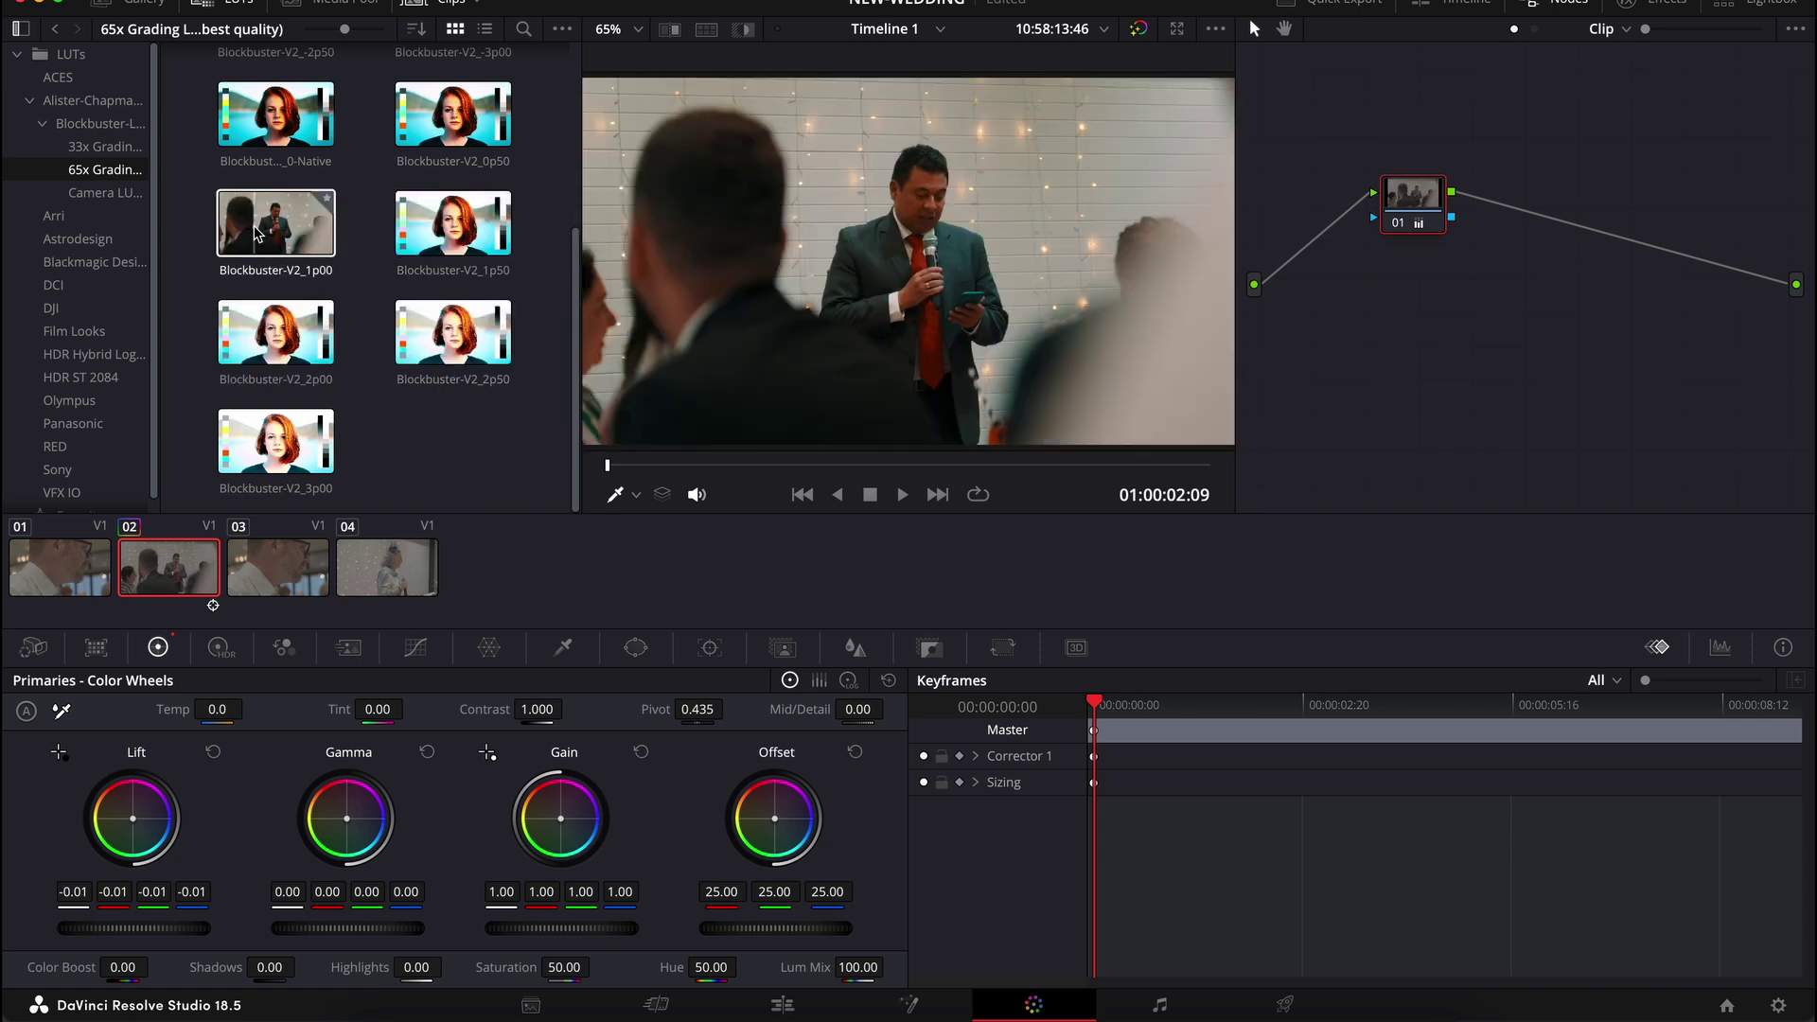
scroll(261, 161, up, 1)
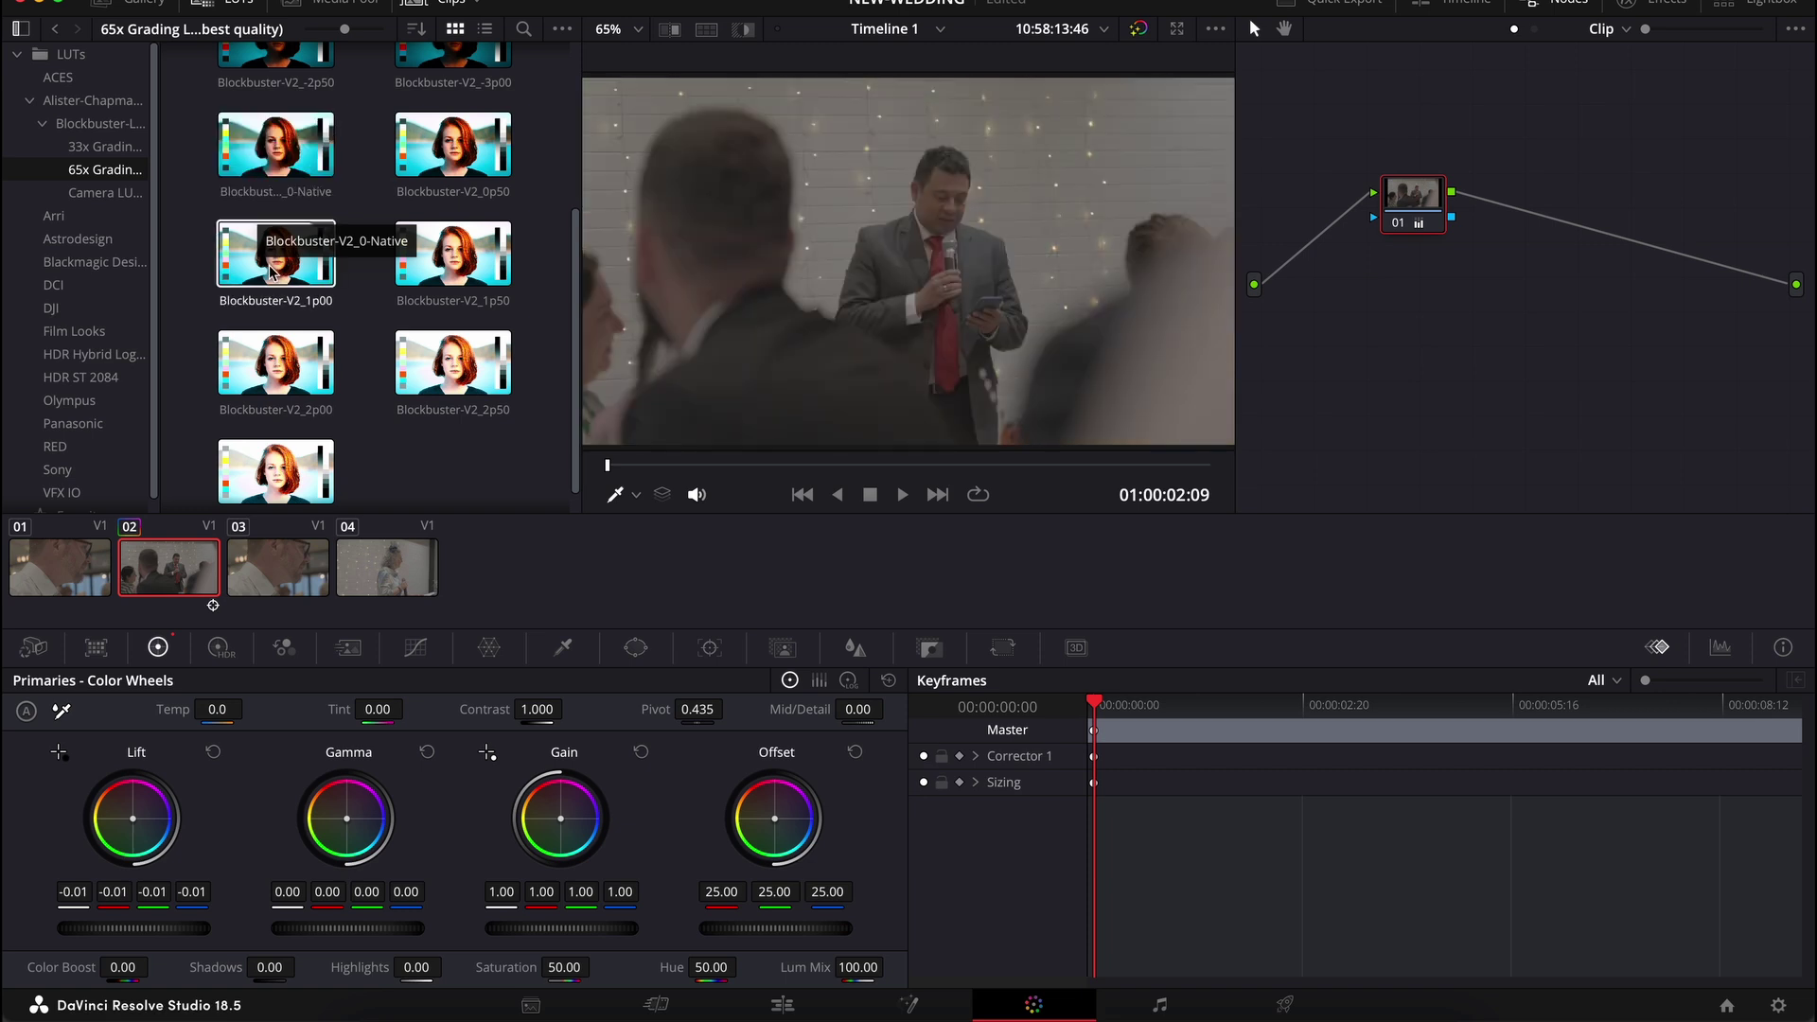
double_click(272, 347)
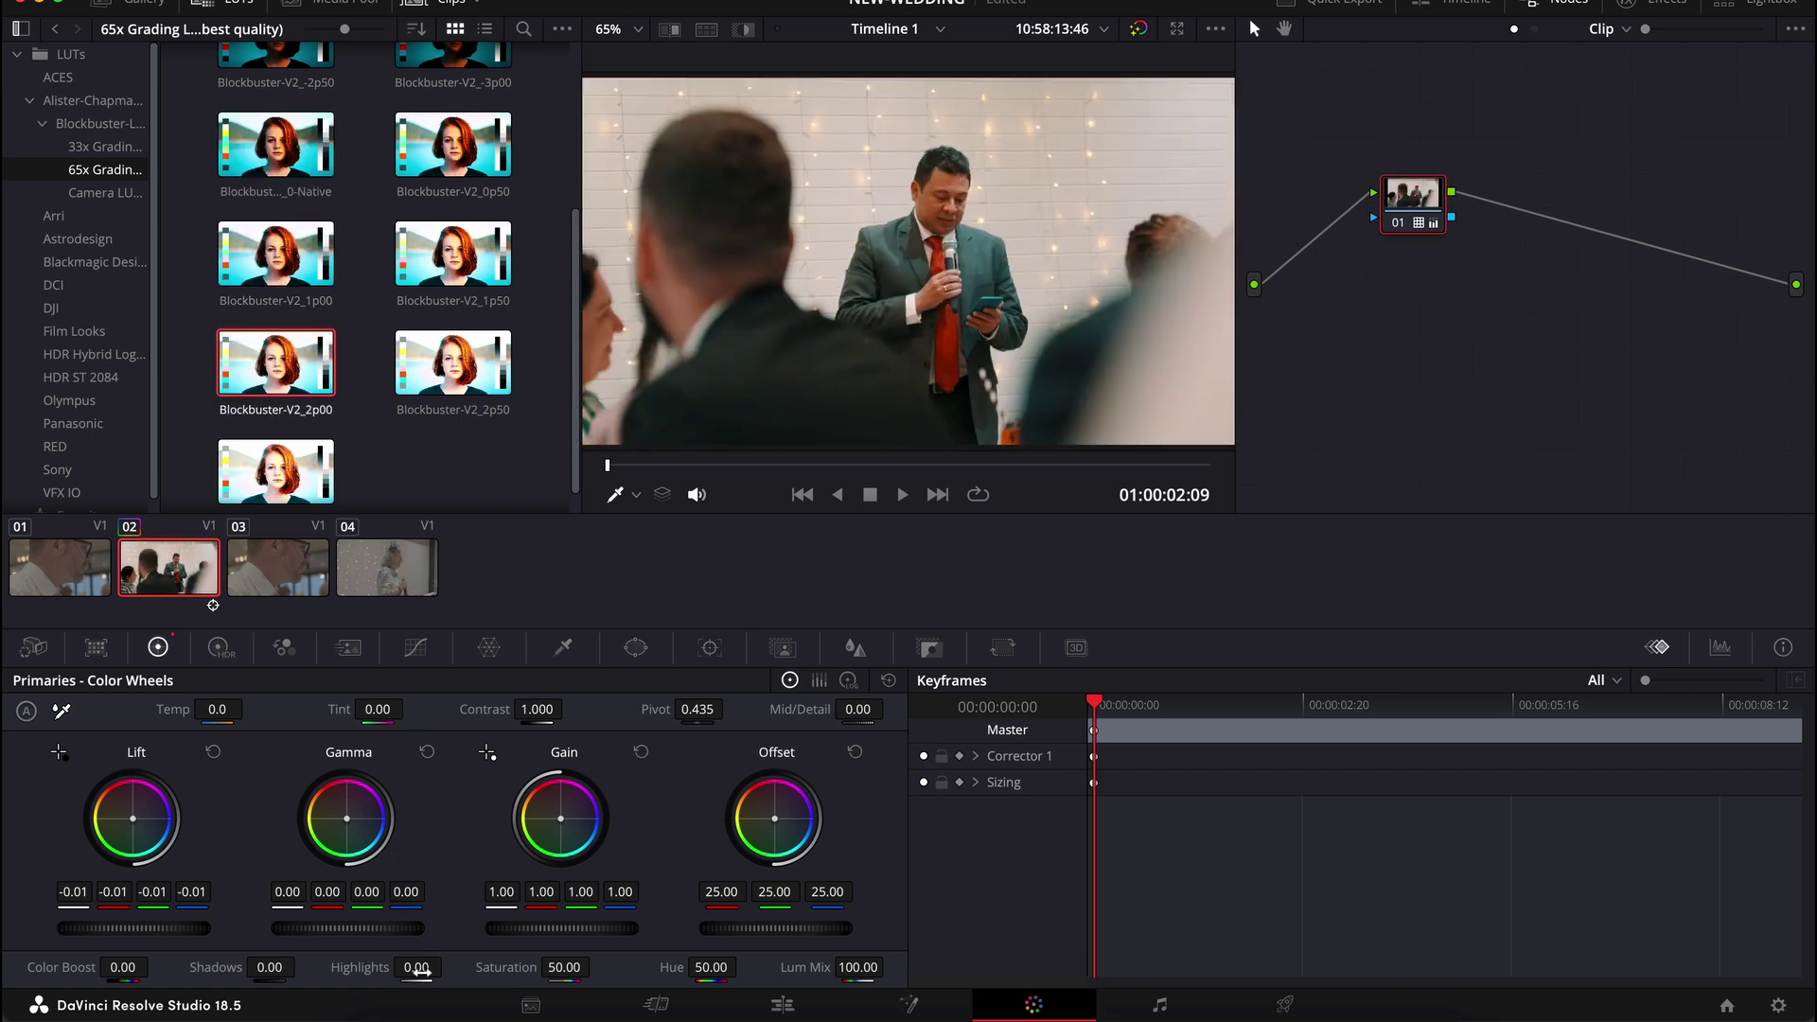
Set clip 02's highlights to -11.50, shadows to 2.50 and master lift to -0.03
drag(416, 966, 449, 965)
drag(270, 967, 284, 967)
drag(133, 928, 172, 935)
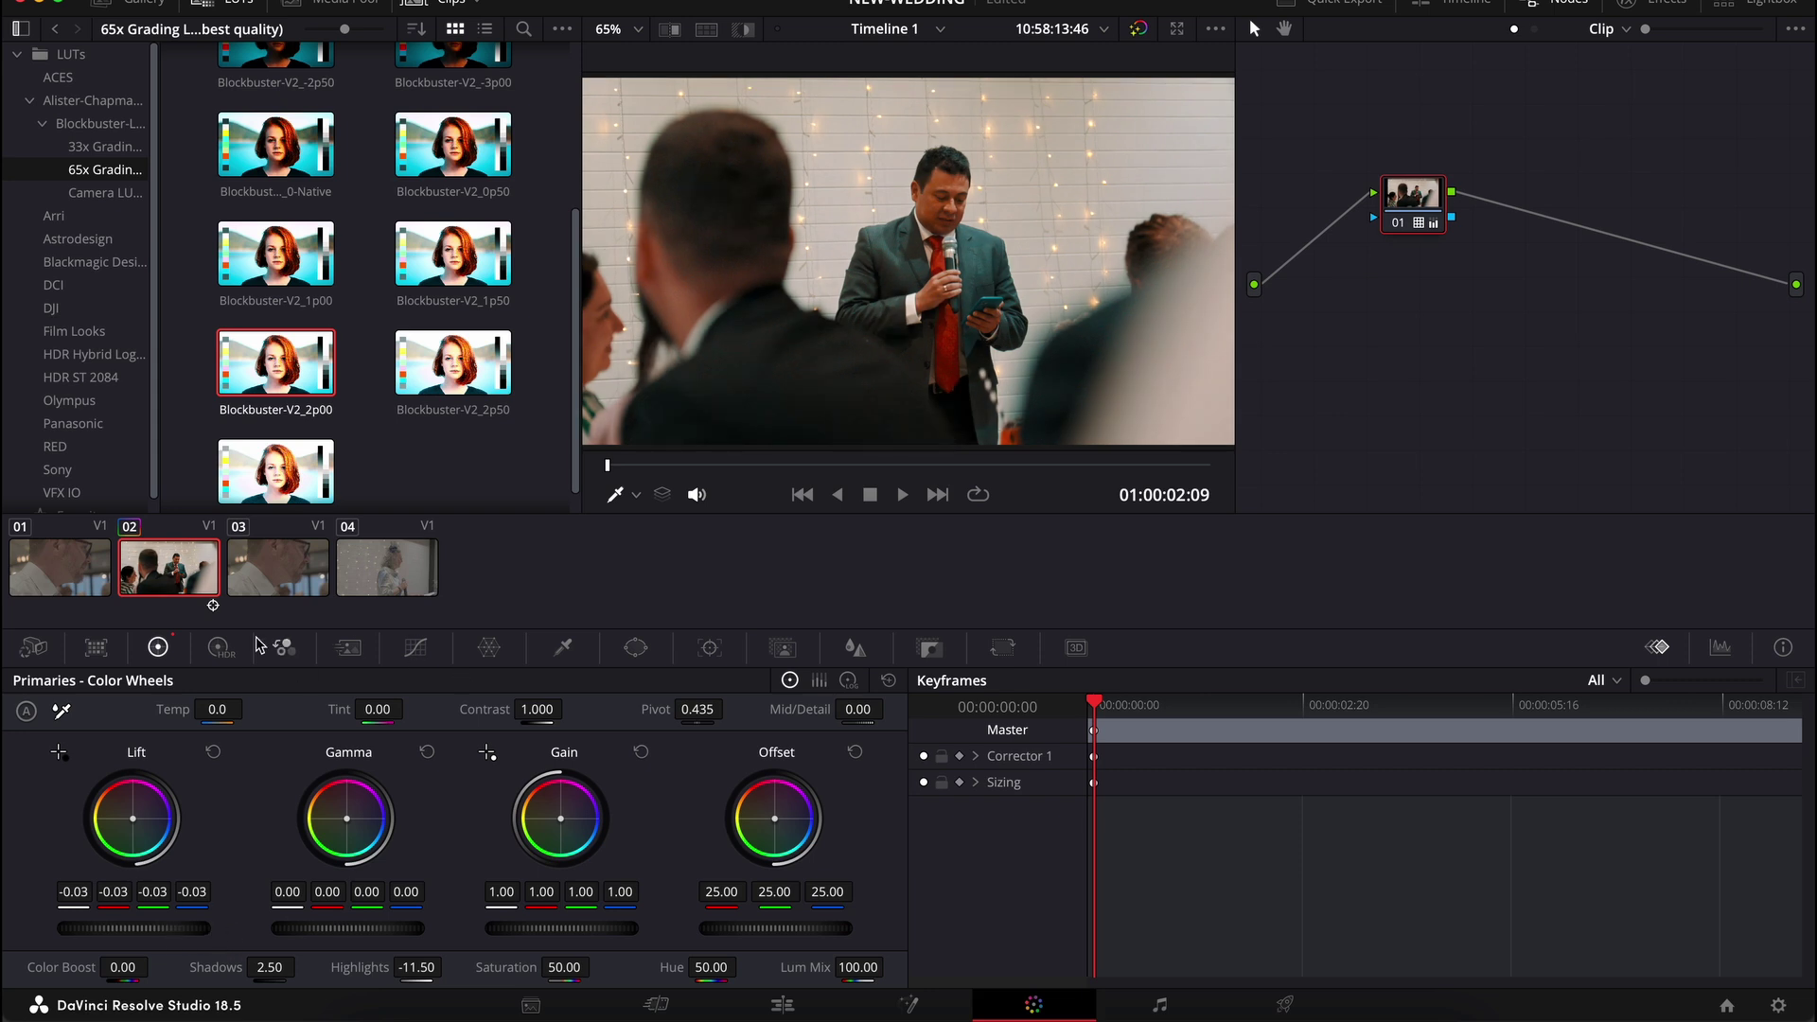
Look through the grading palettes from the HDR wheels and RGB Mixer to Color Warper, Magic Mask, Key and Sizing
click(218, 647)
click(283, 649)
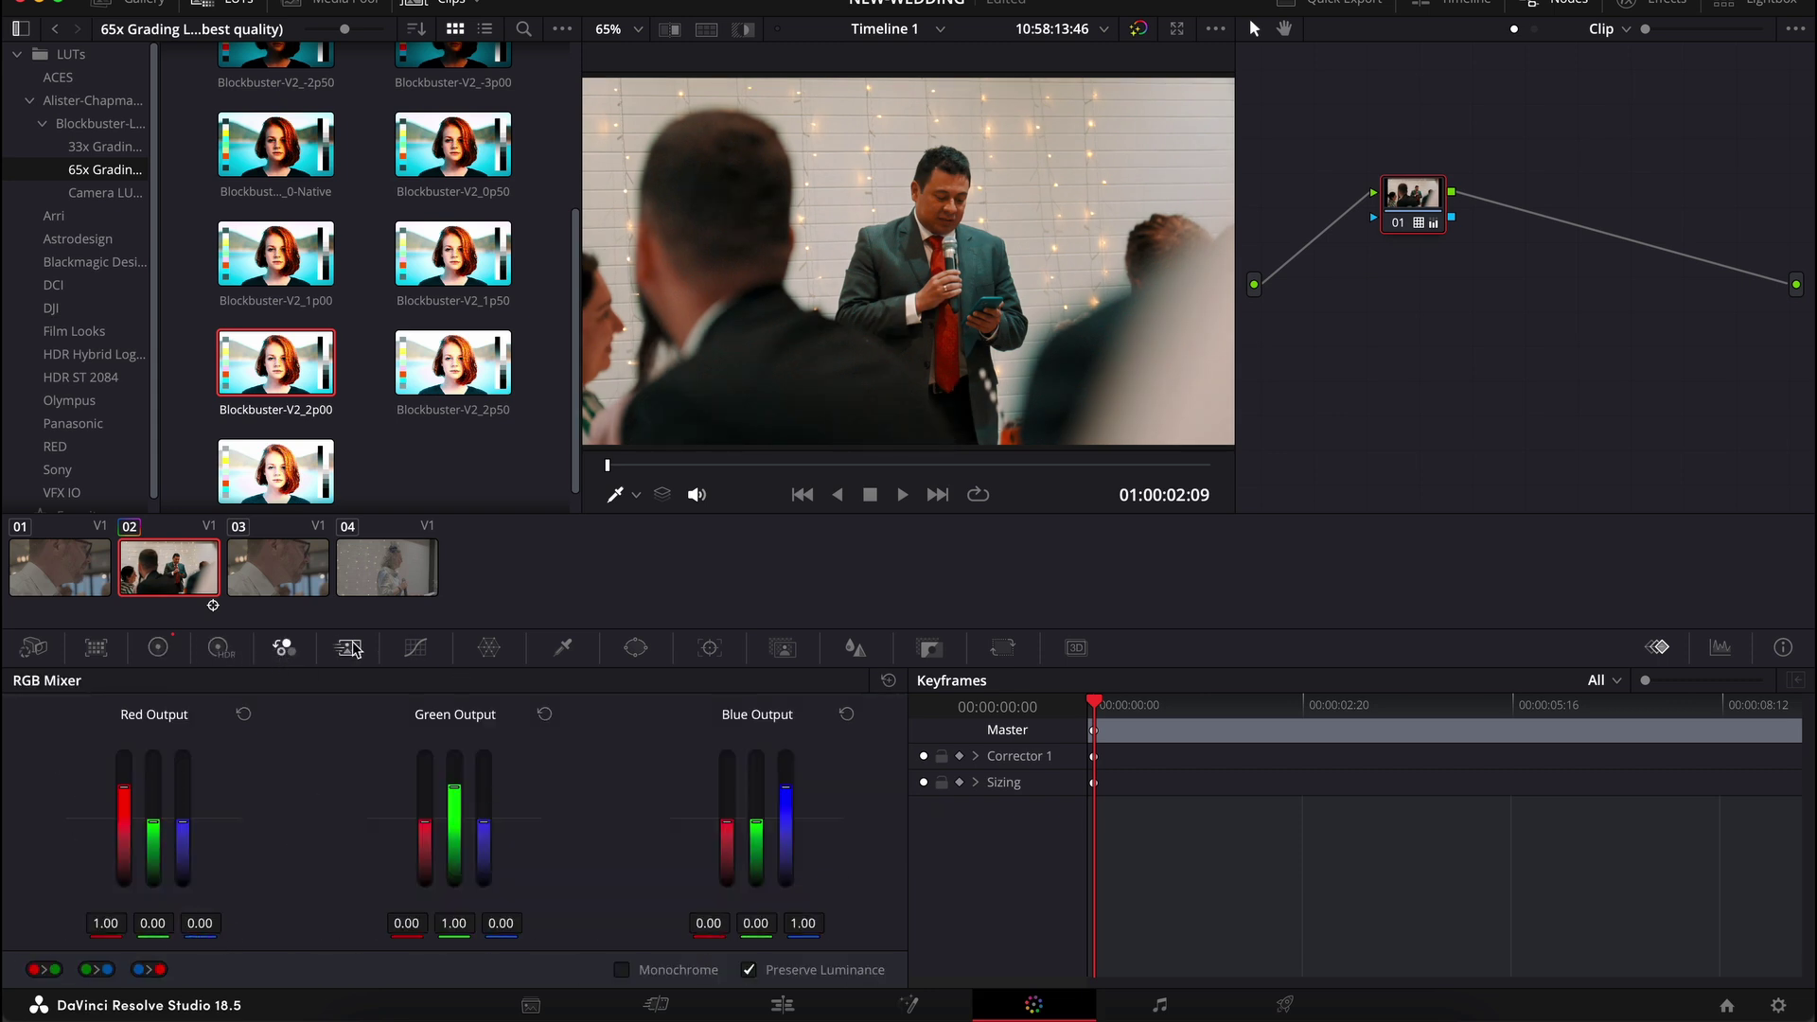
click(348, 648)
click(415, 647)
click(492, 649)
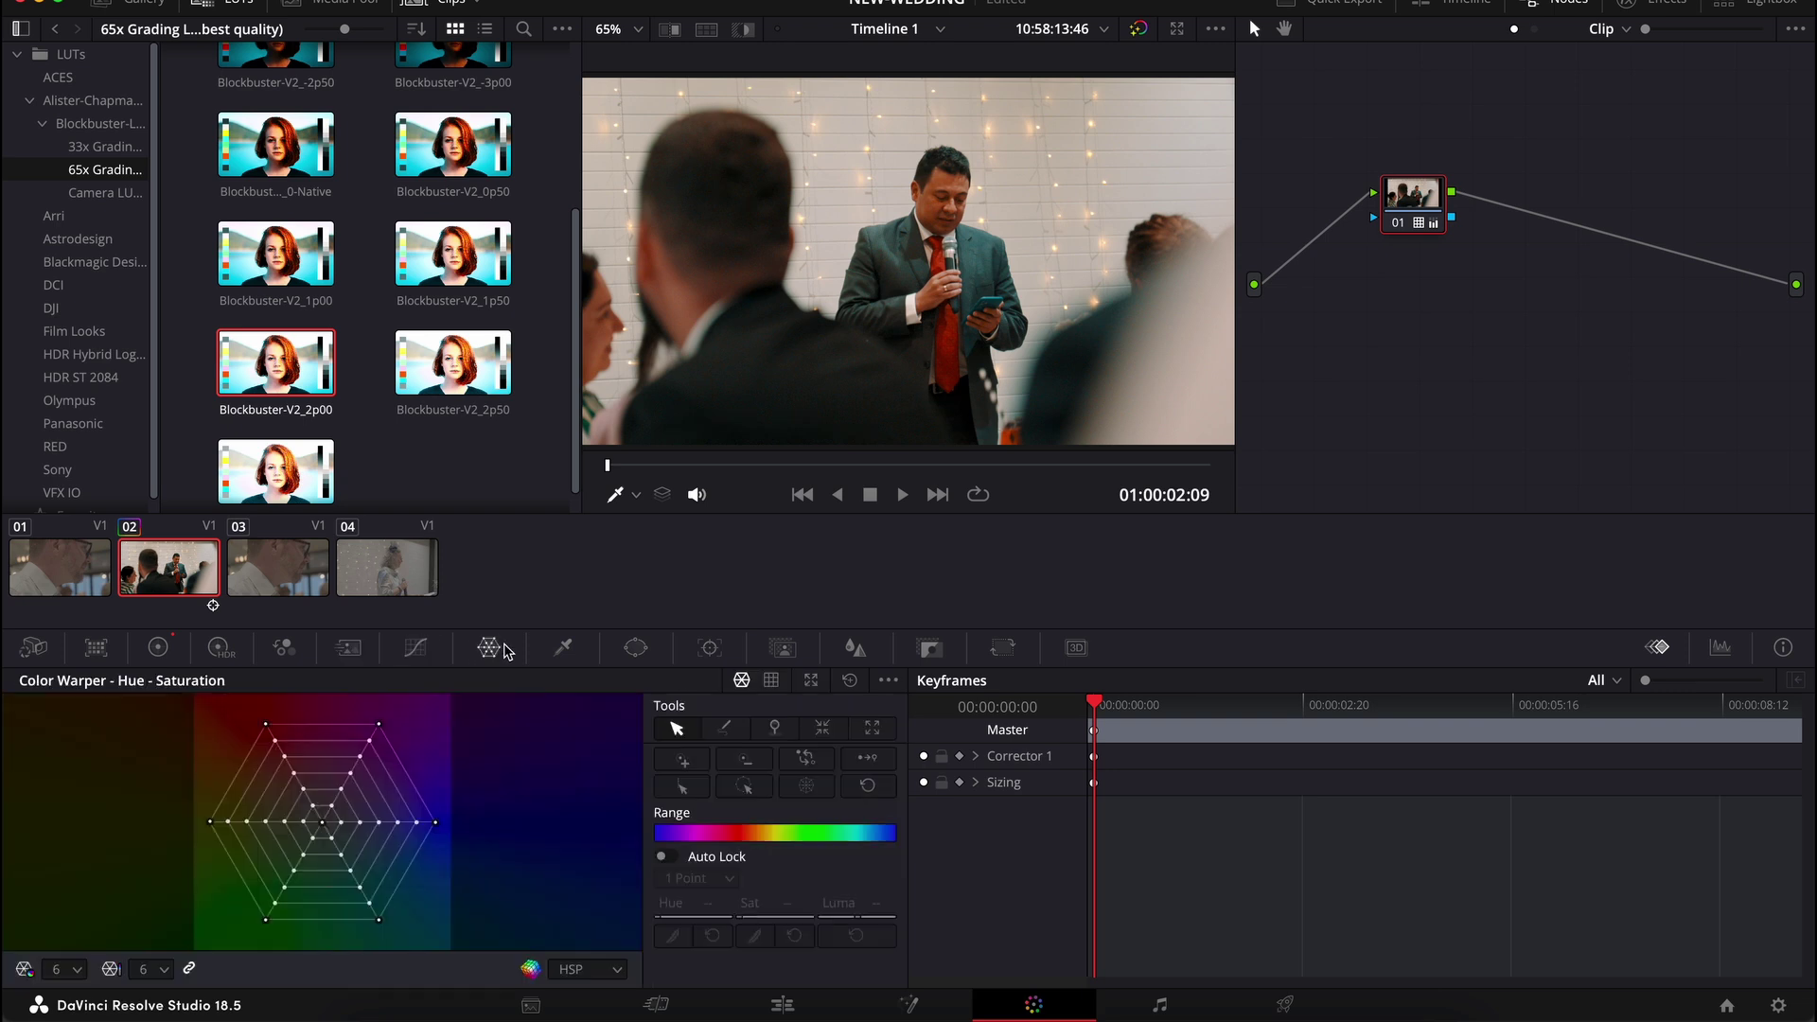
click(563, 647)
click(636, 648)
click(710, 647)
click(786, 649)
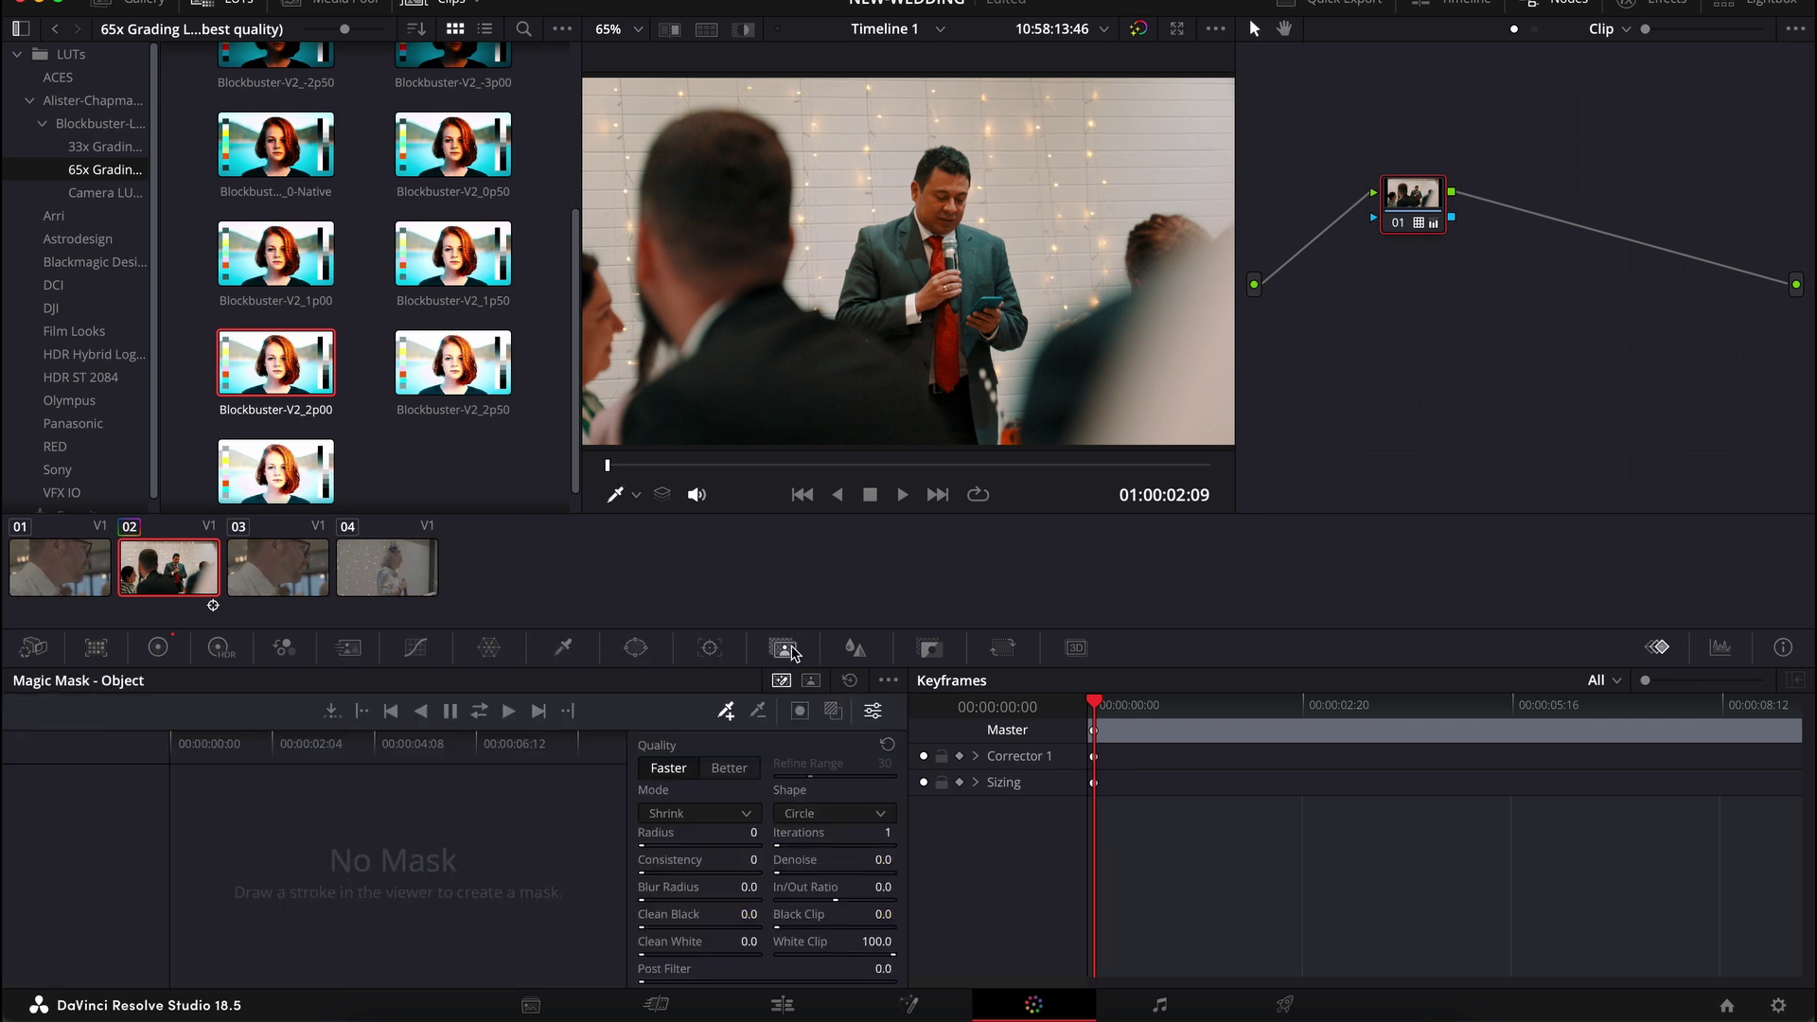
click(857, 649)
click(931, 648)
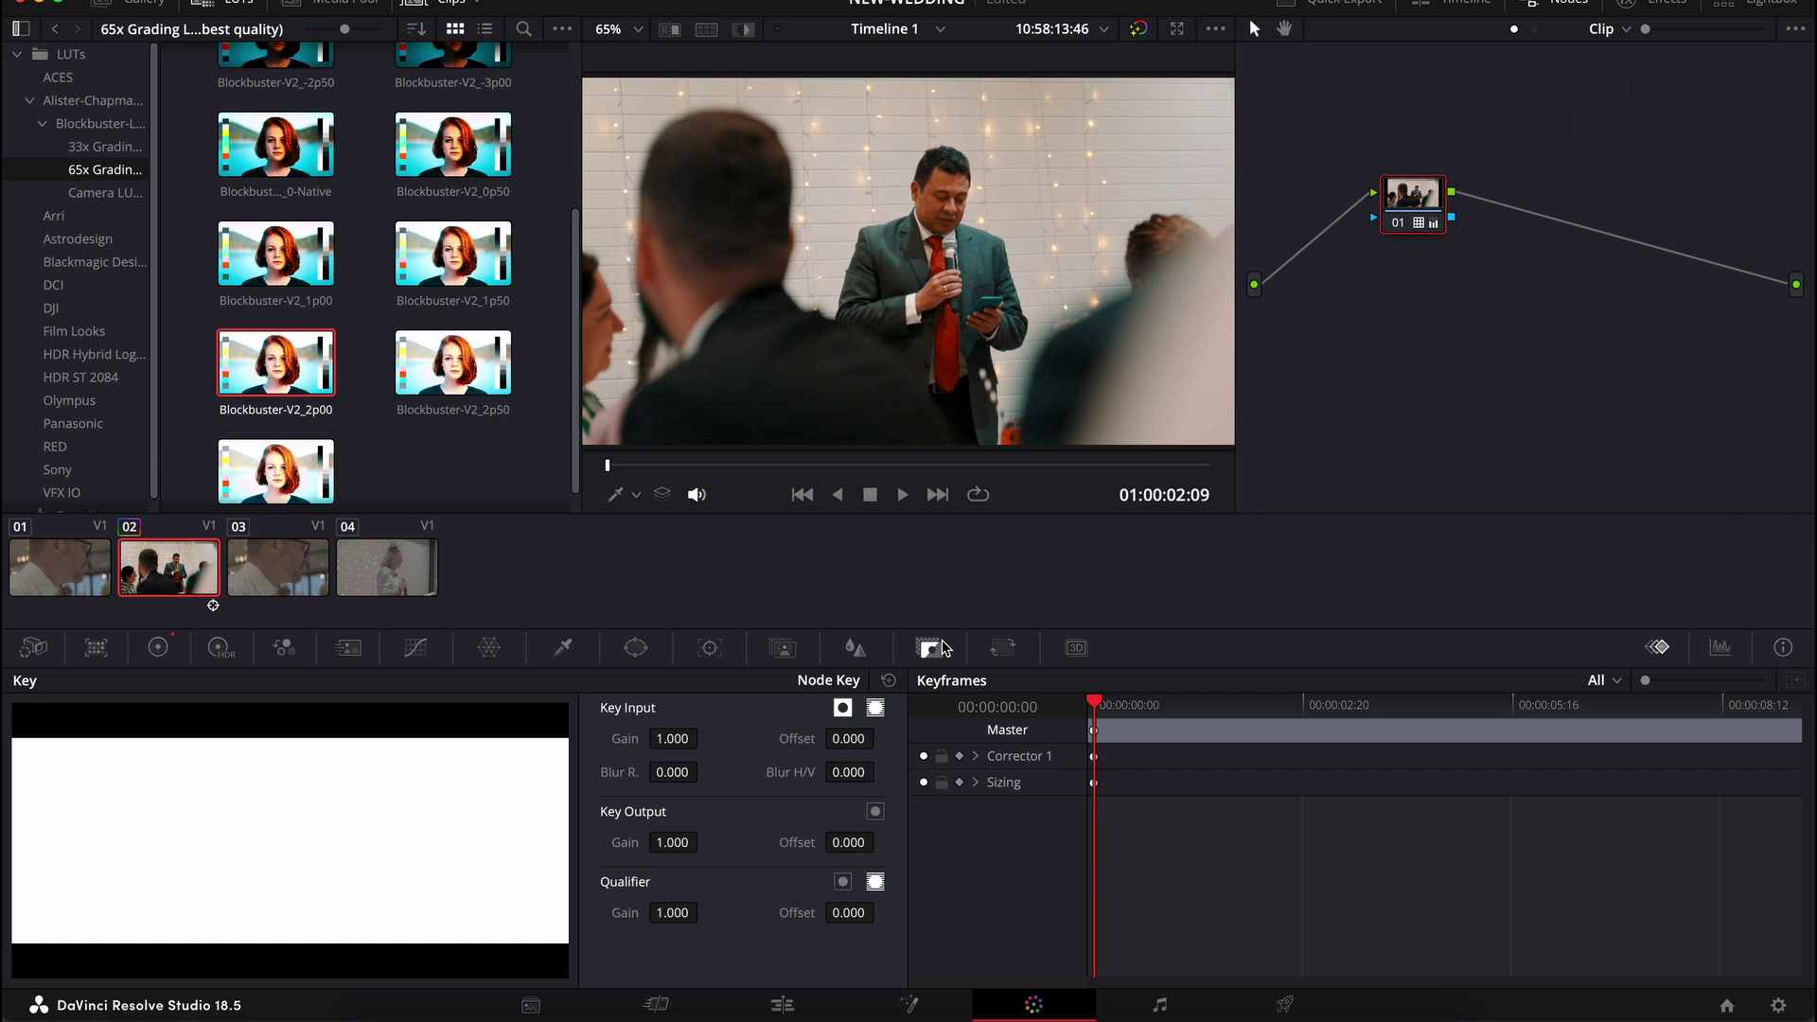
click(1003, 647)
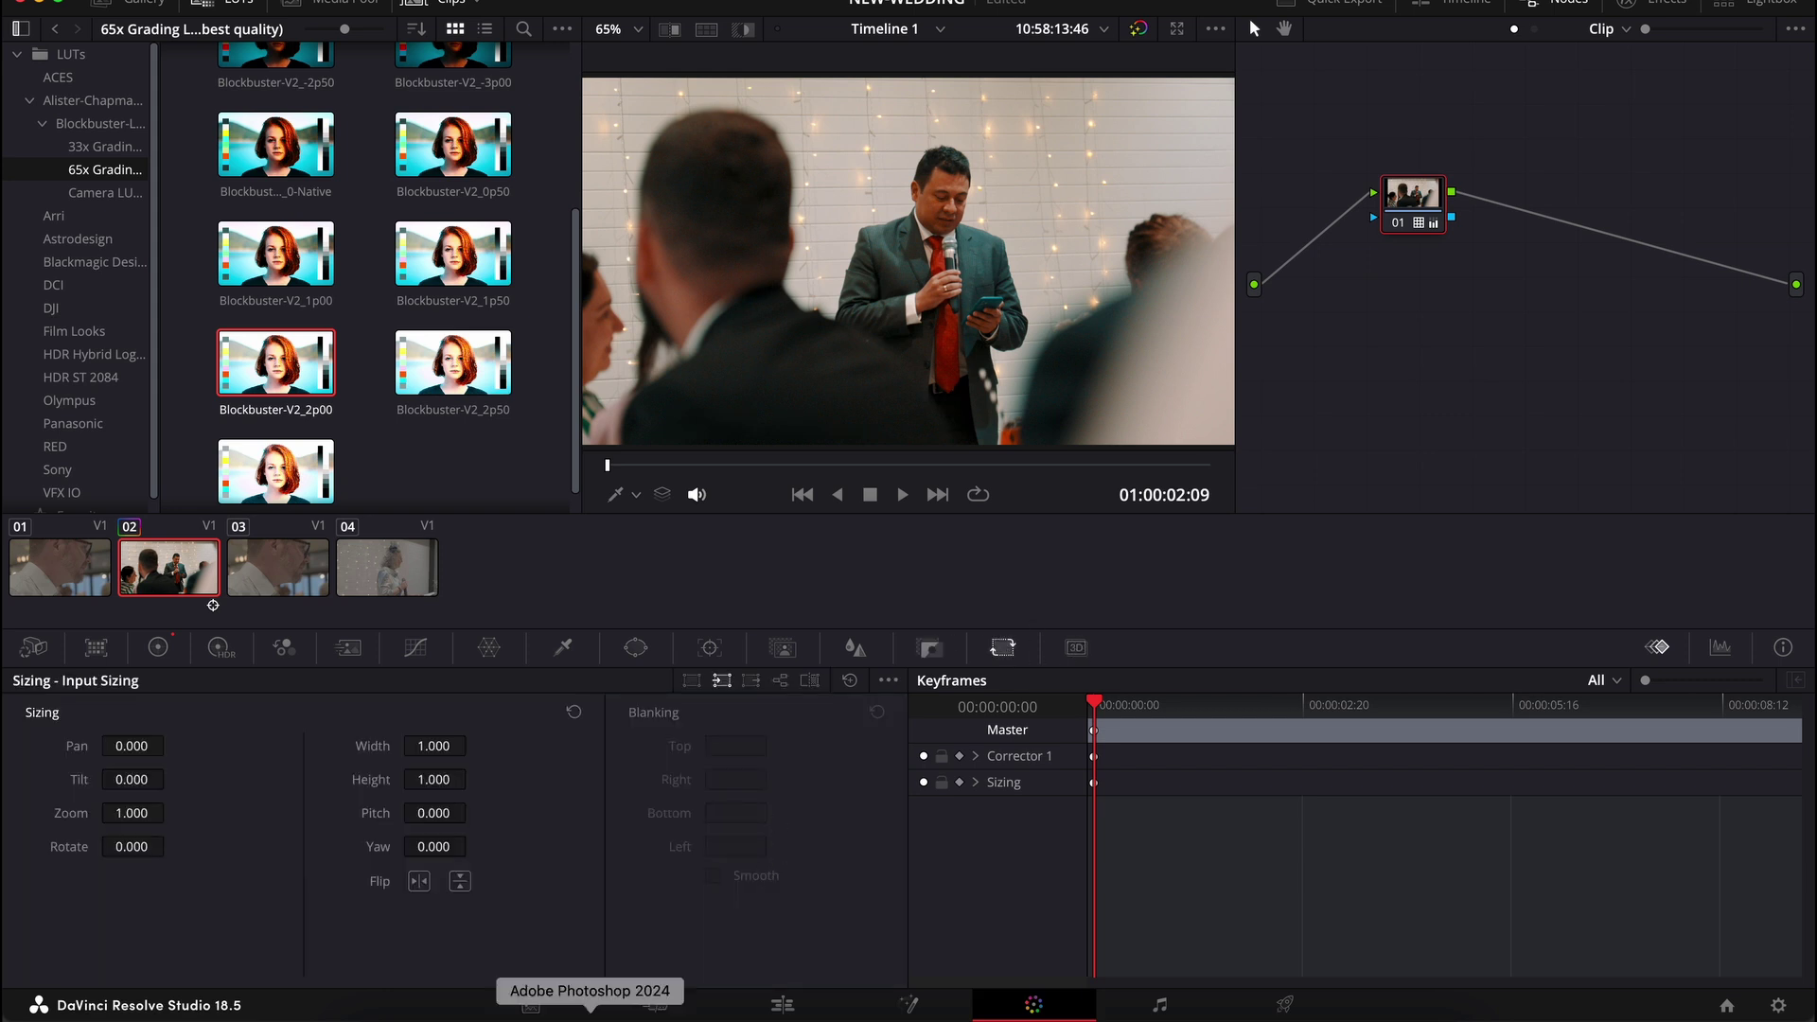
Switch to Premiere Pro and apply the Fuji ETERNA 250D Kodak 2395 creative look to Nested Sequence 01
click(518, 1011)
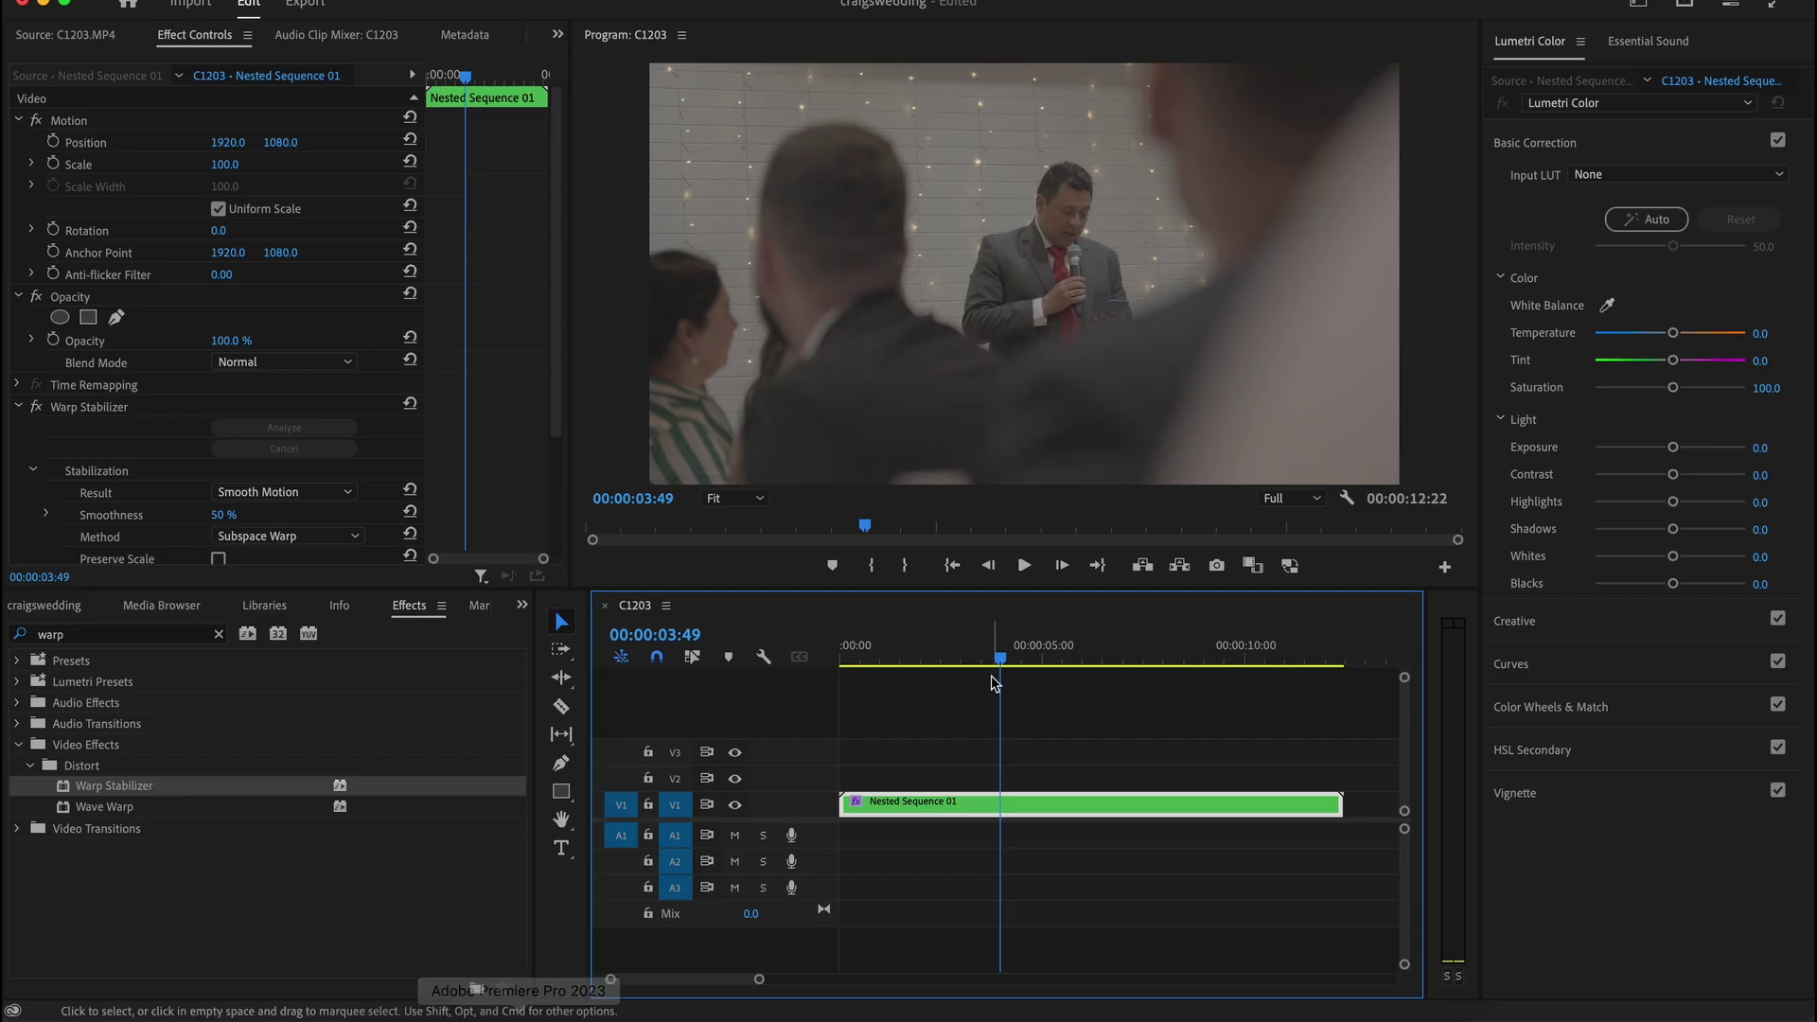
click(924, 803)
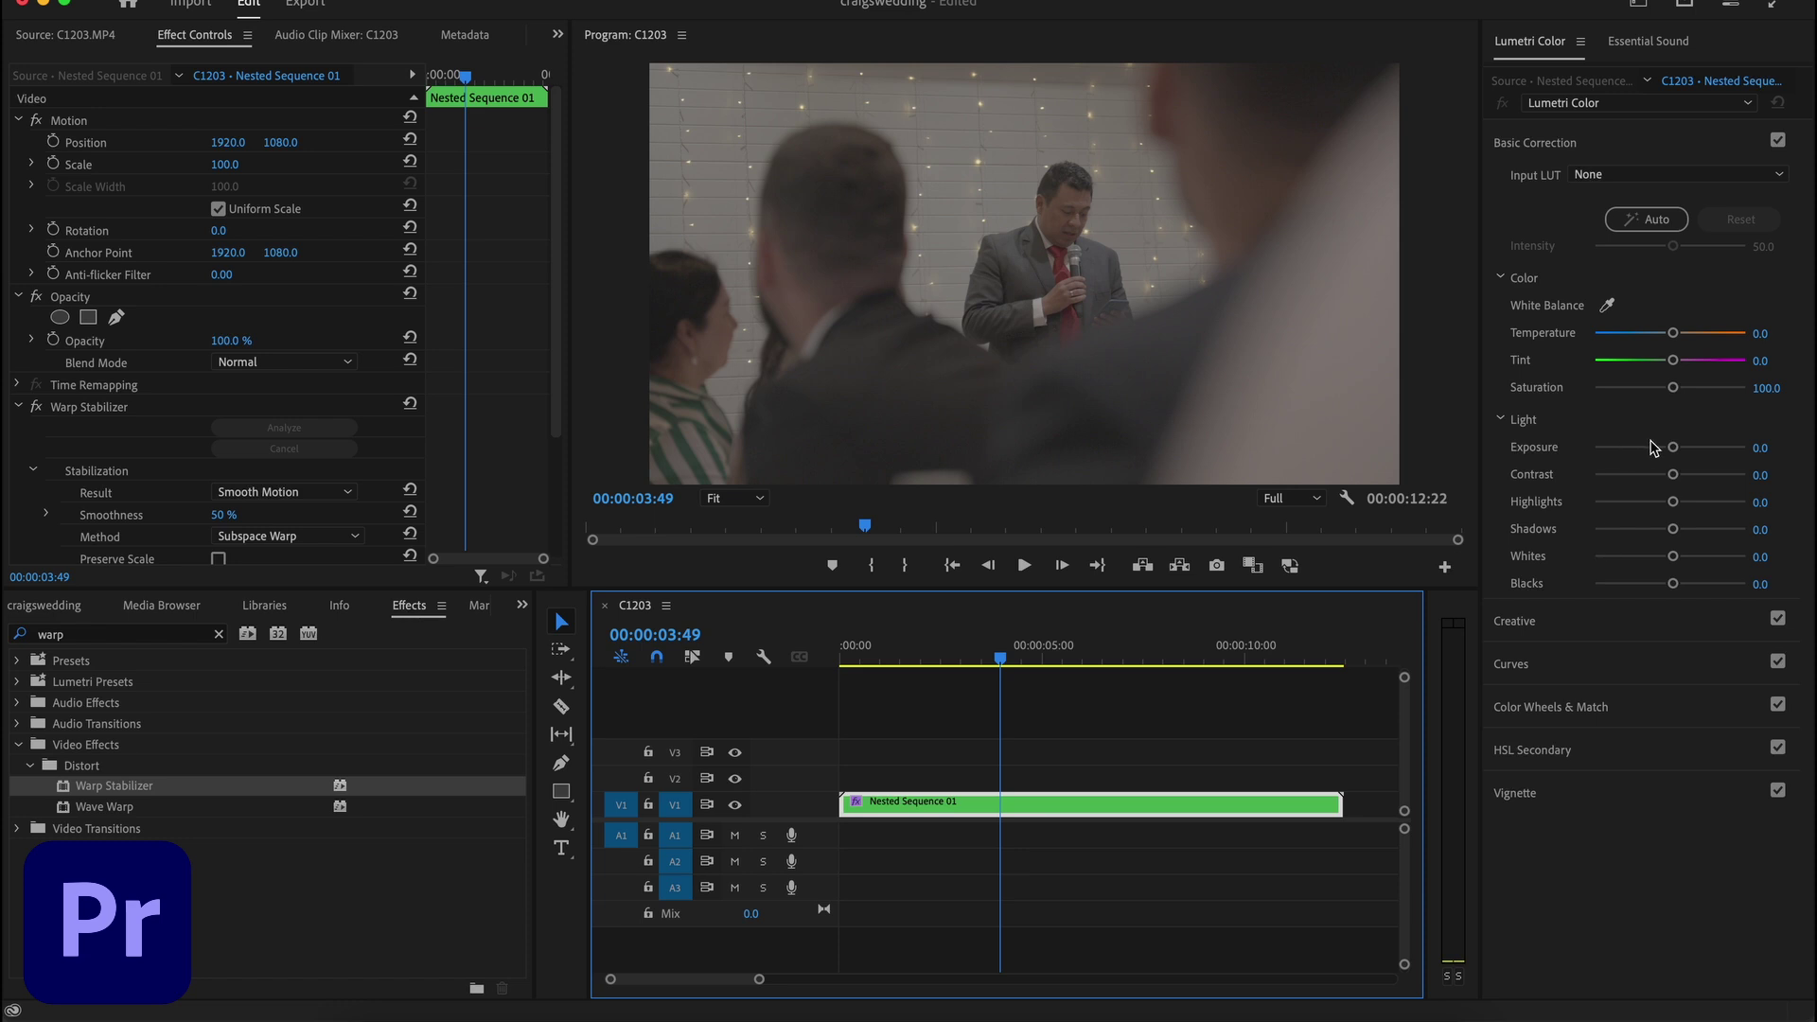
click(1525, 621)
click(1624, 218)
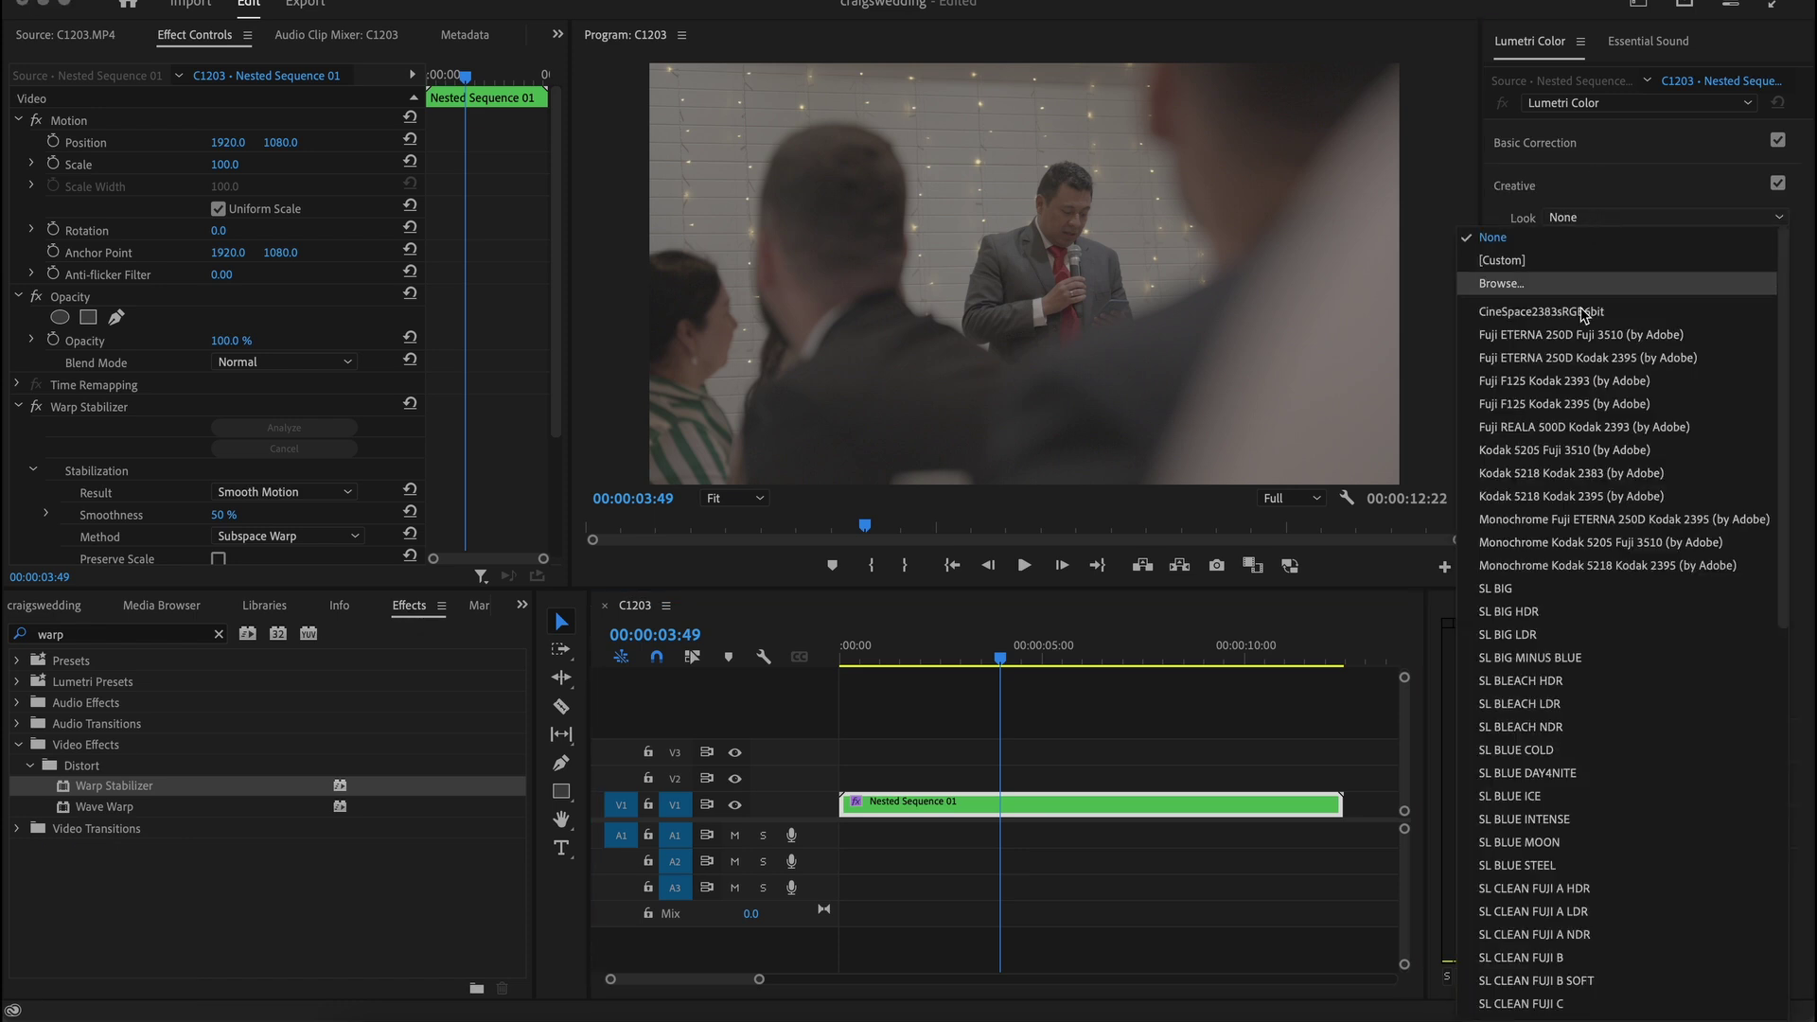
click(1594, 352)
Try the Fuji F125 Kodak 2393 and 2395 looks on the nested sequence, settling on Fuji REALA 500D Kodak 2393
click(1614, 218)
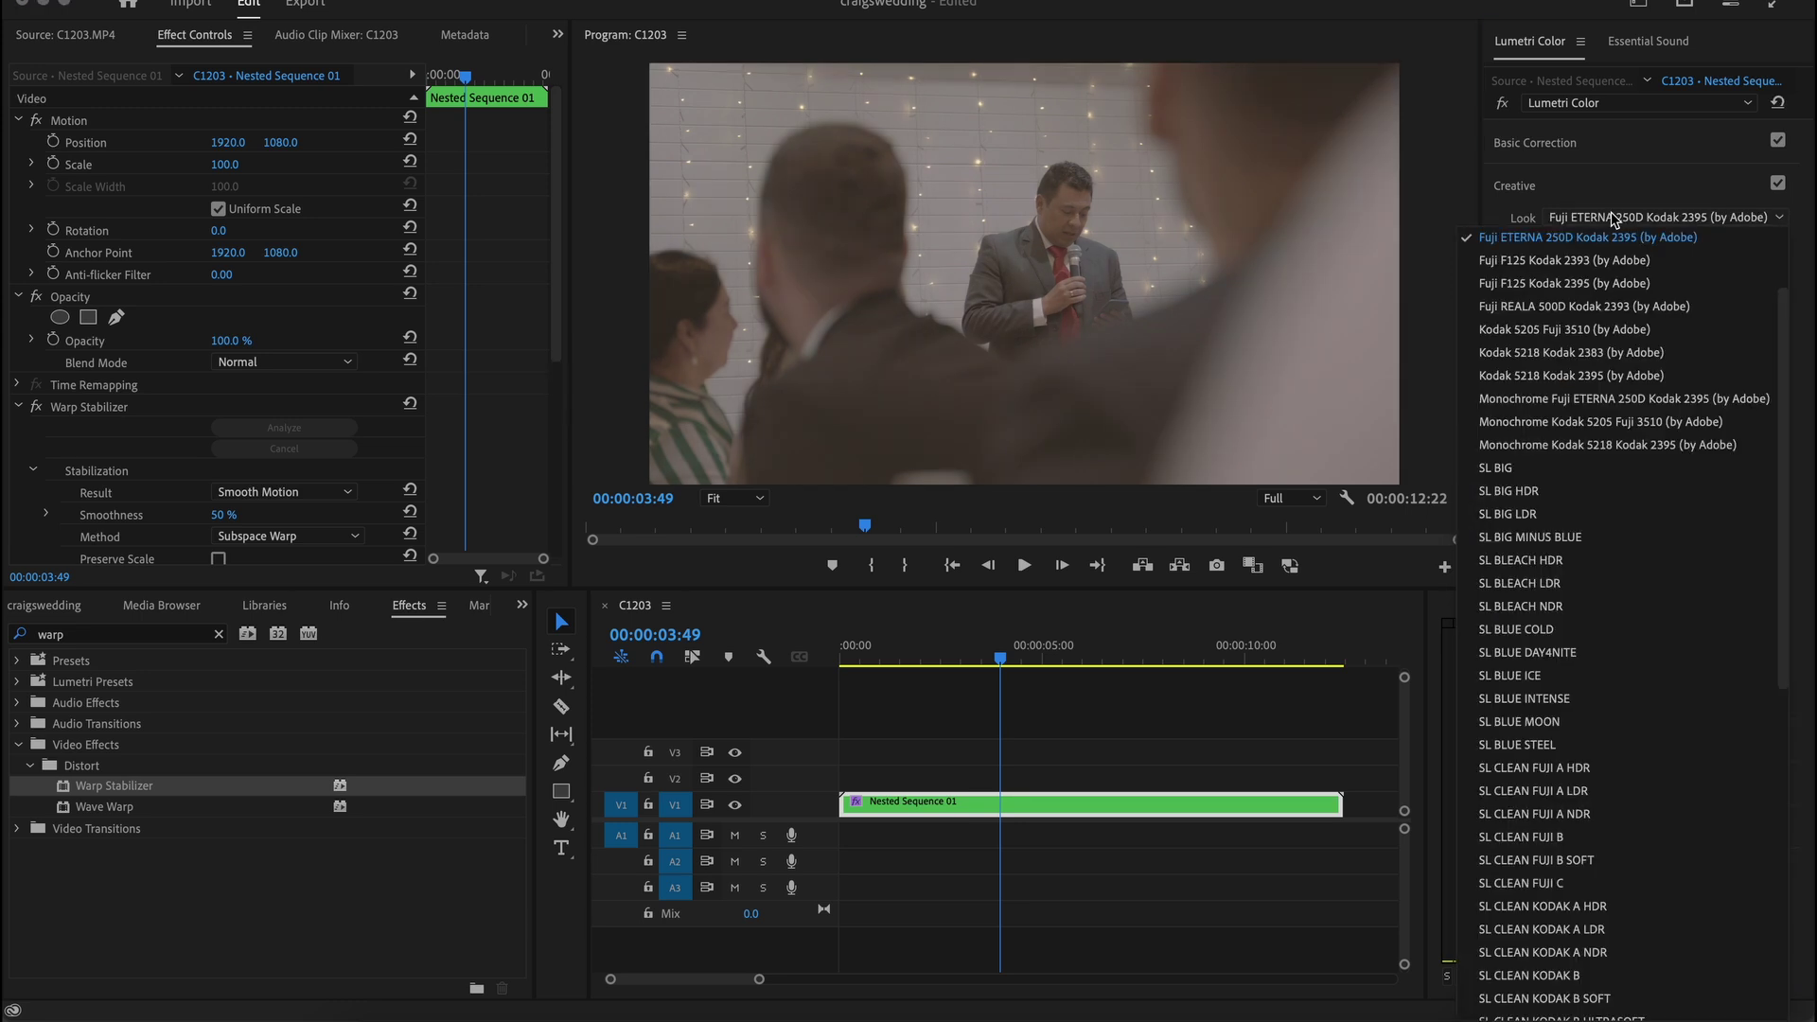
click(1609, 229)
click(1610, 217)
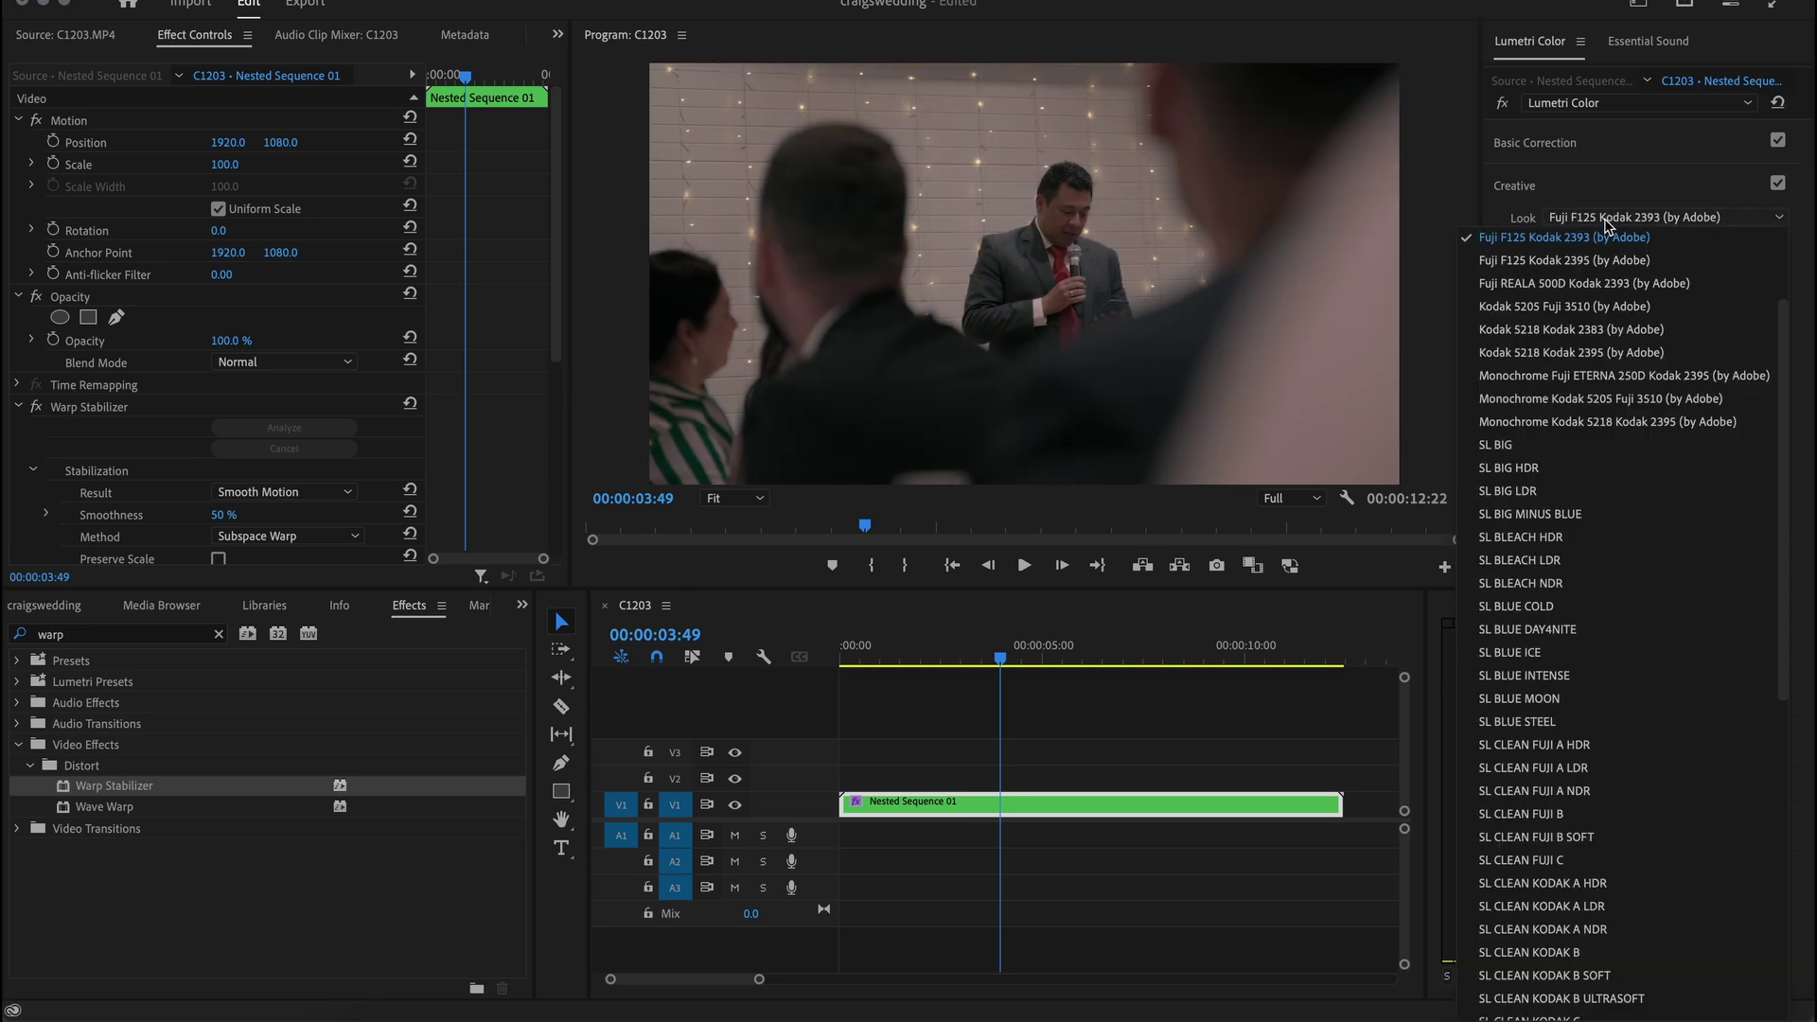
click(1609, 268)
click(1622, 219)
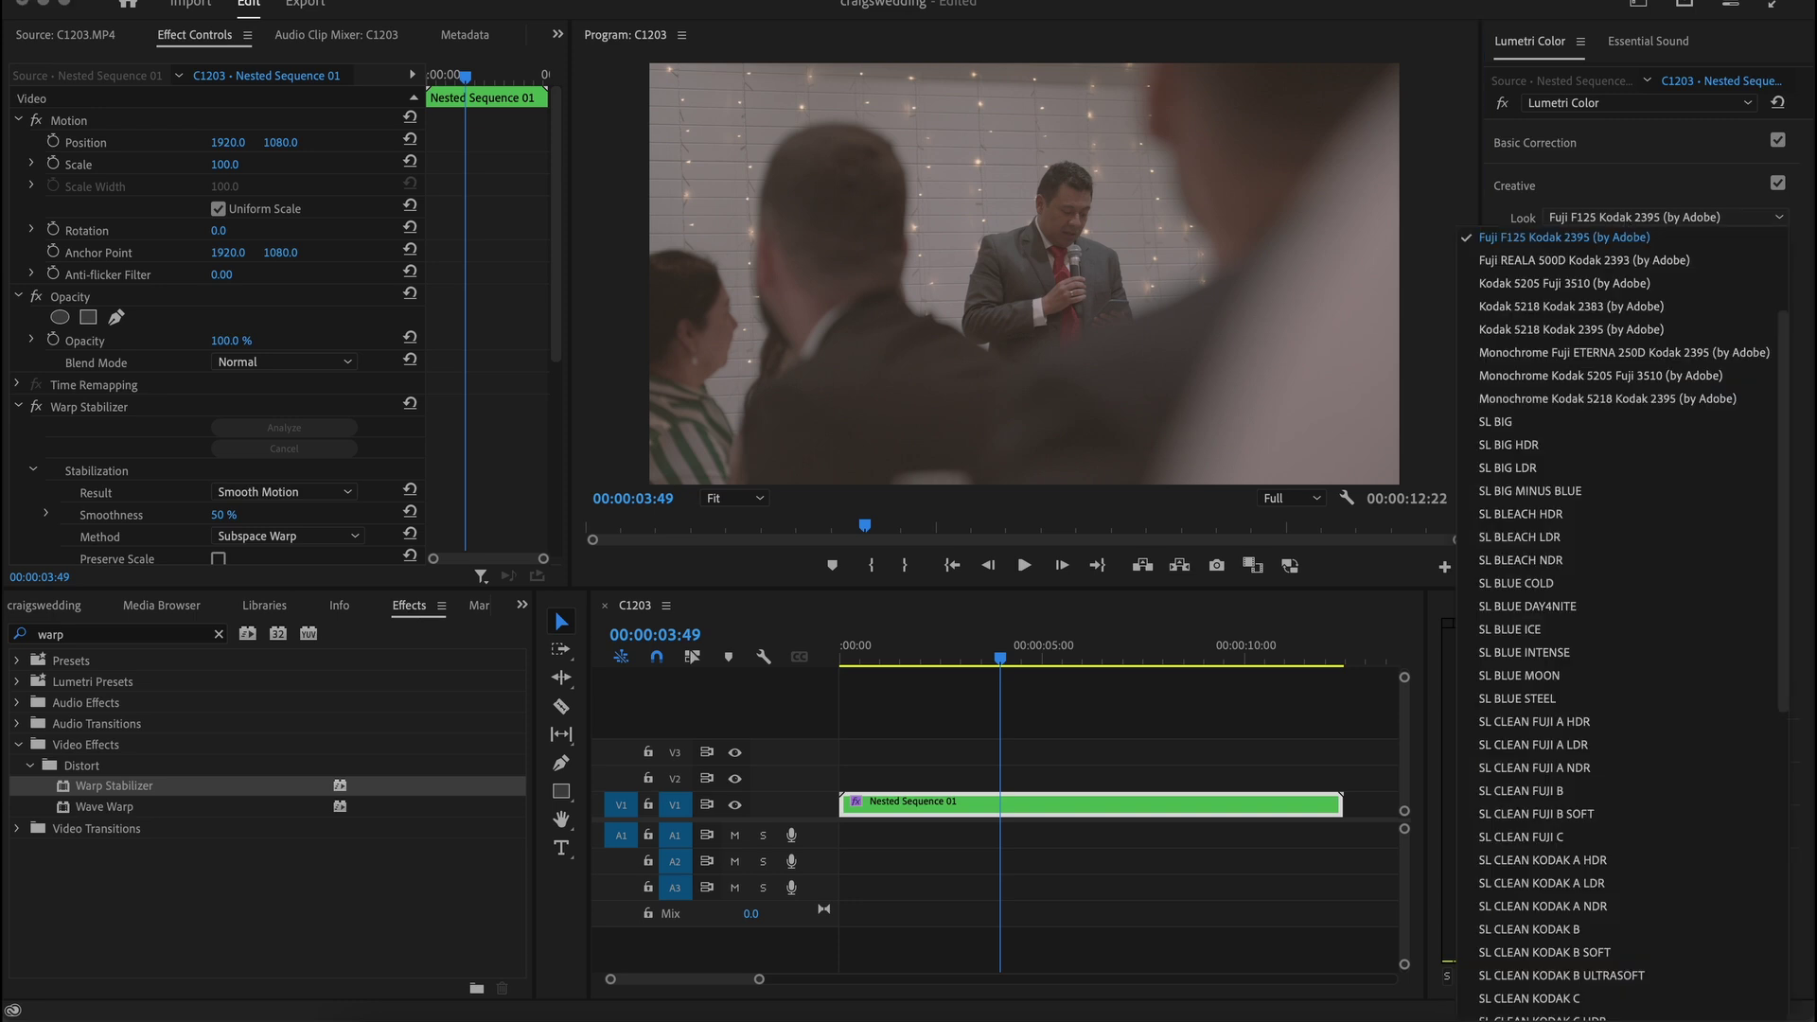
click(1617, 271)
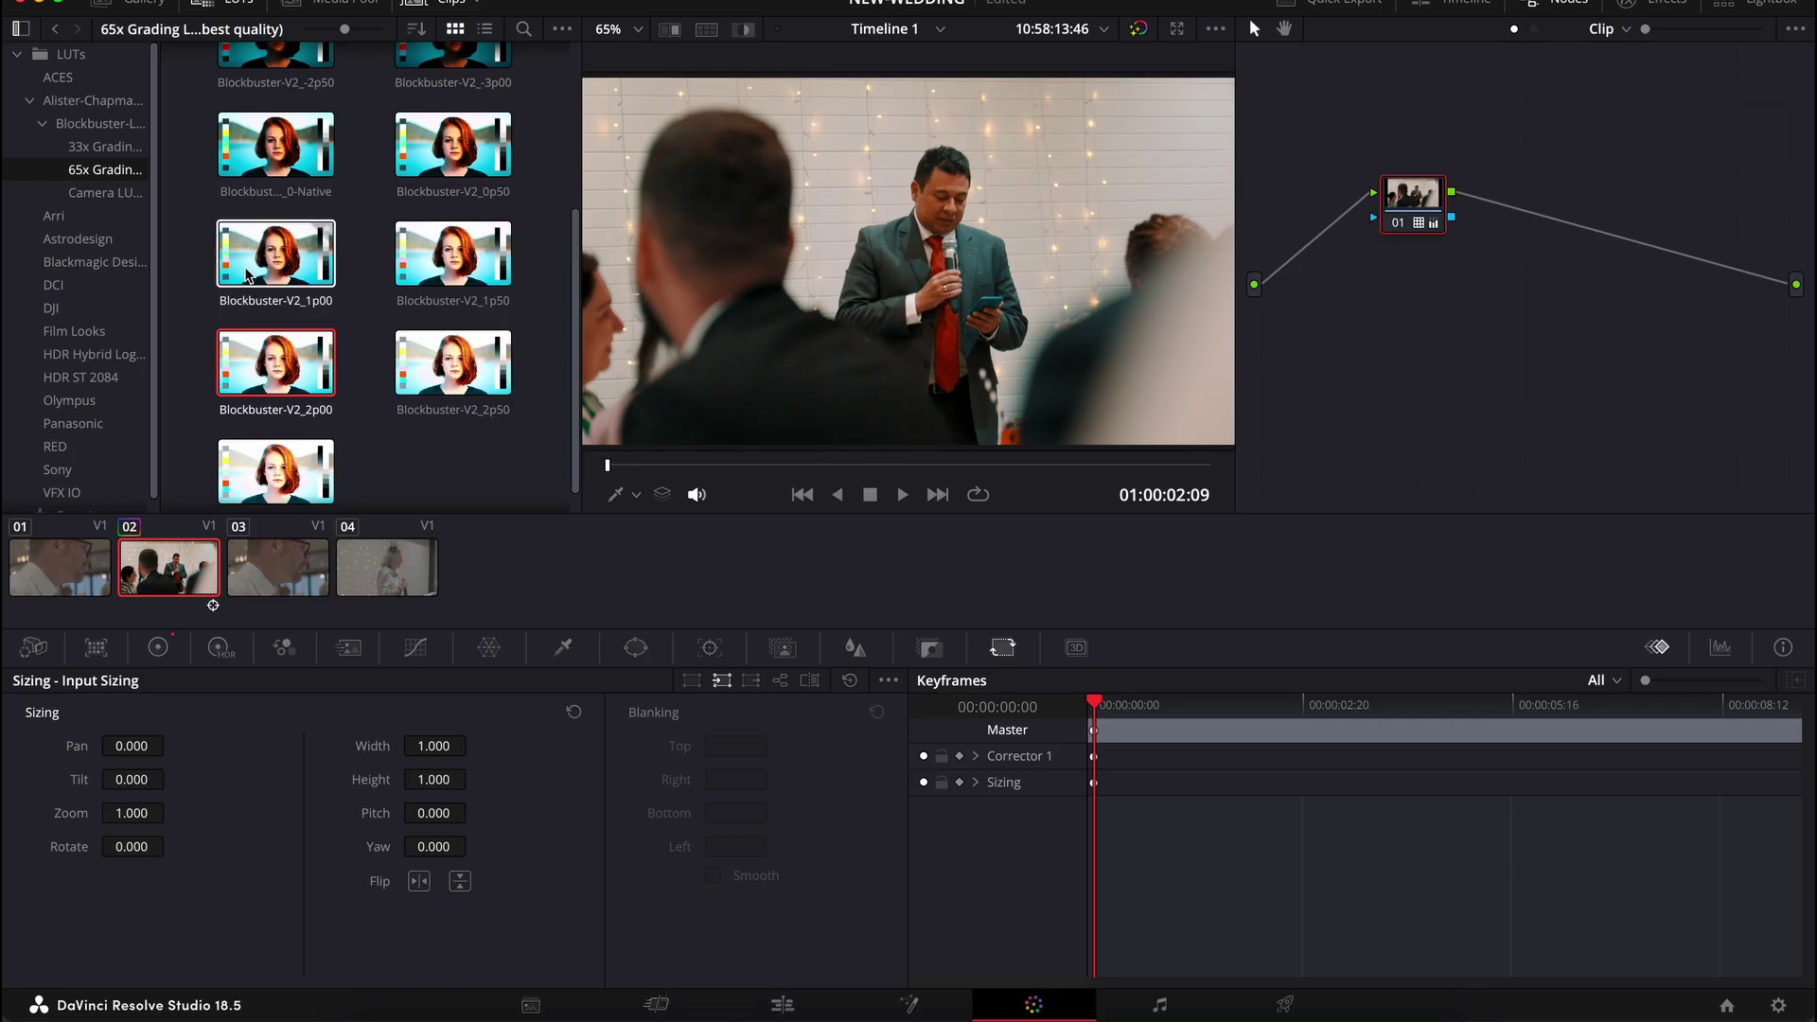
Preview the Blockbuster-V2_1p00 and Blockbuster-V2_2p00 LUTs on clip 02 in DaVinci Resolve
click(247, 276)
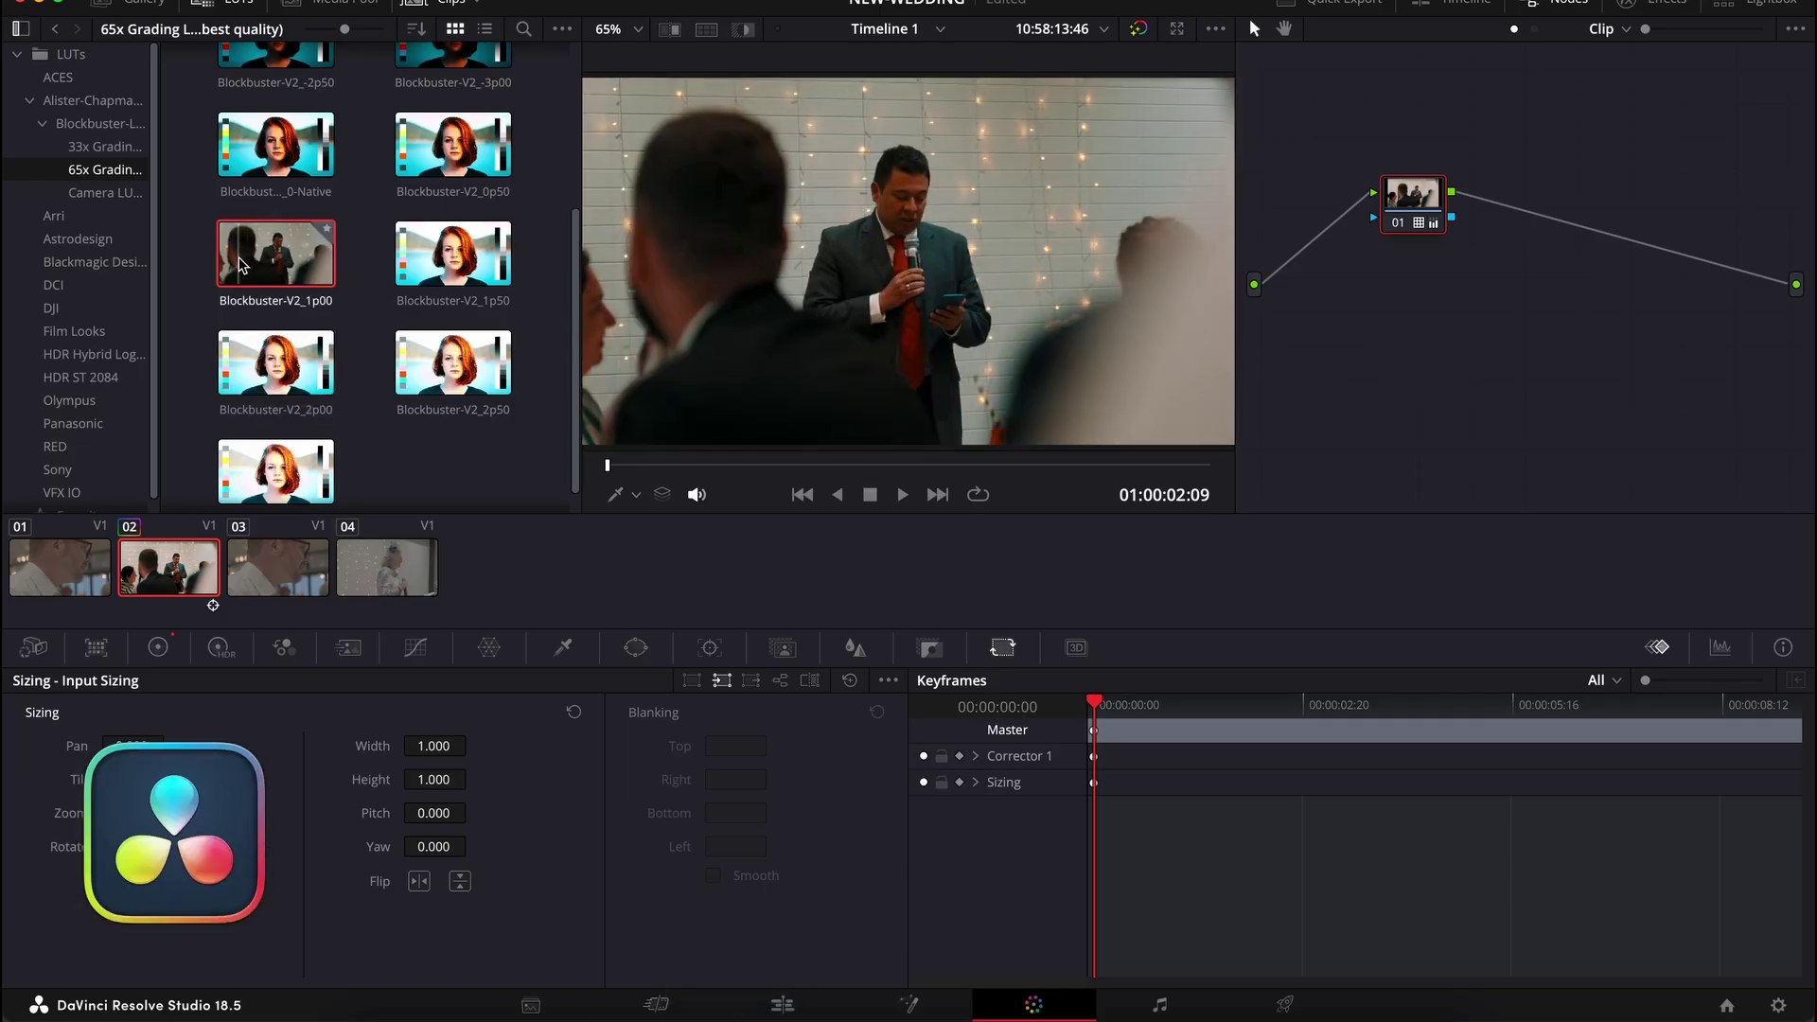
scroll(267, 104, up, 2)
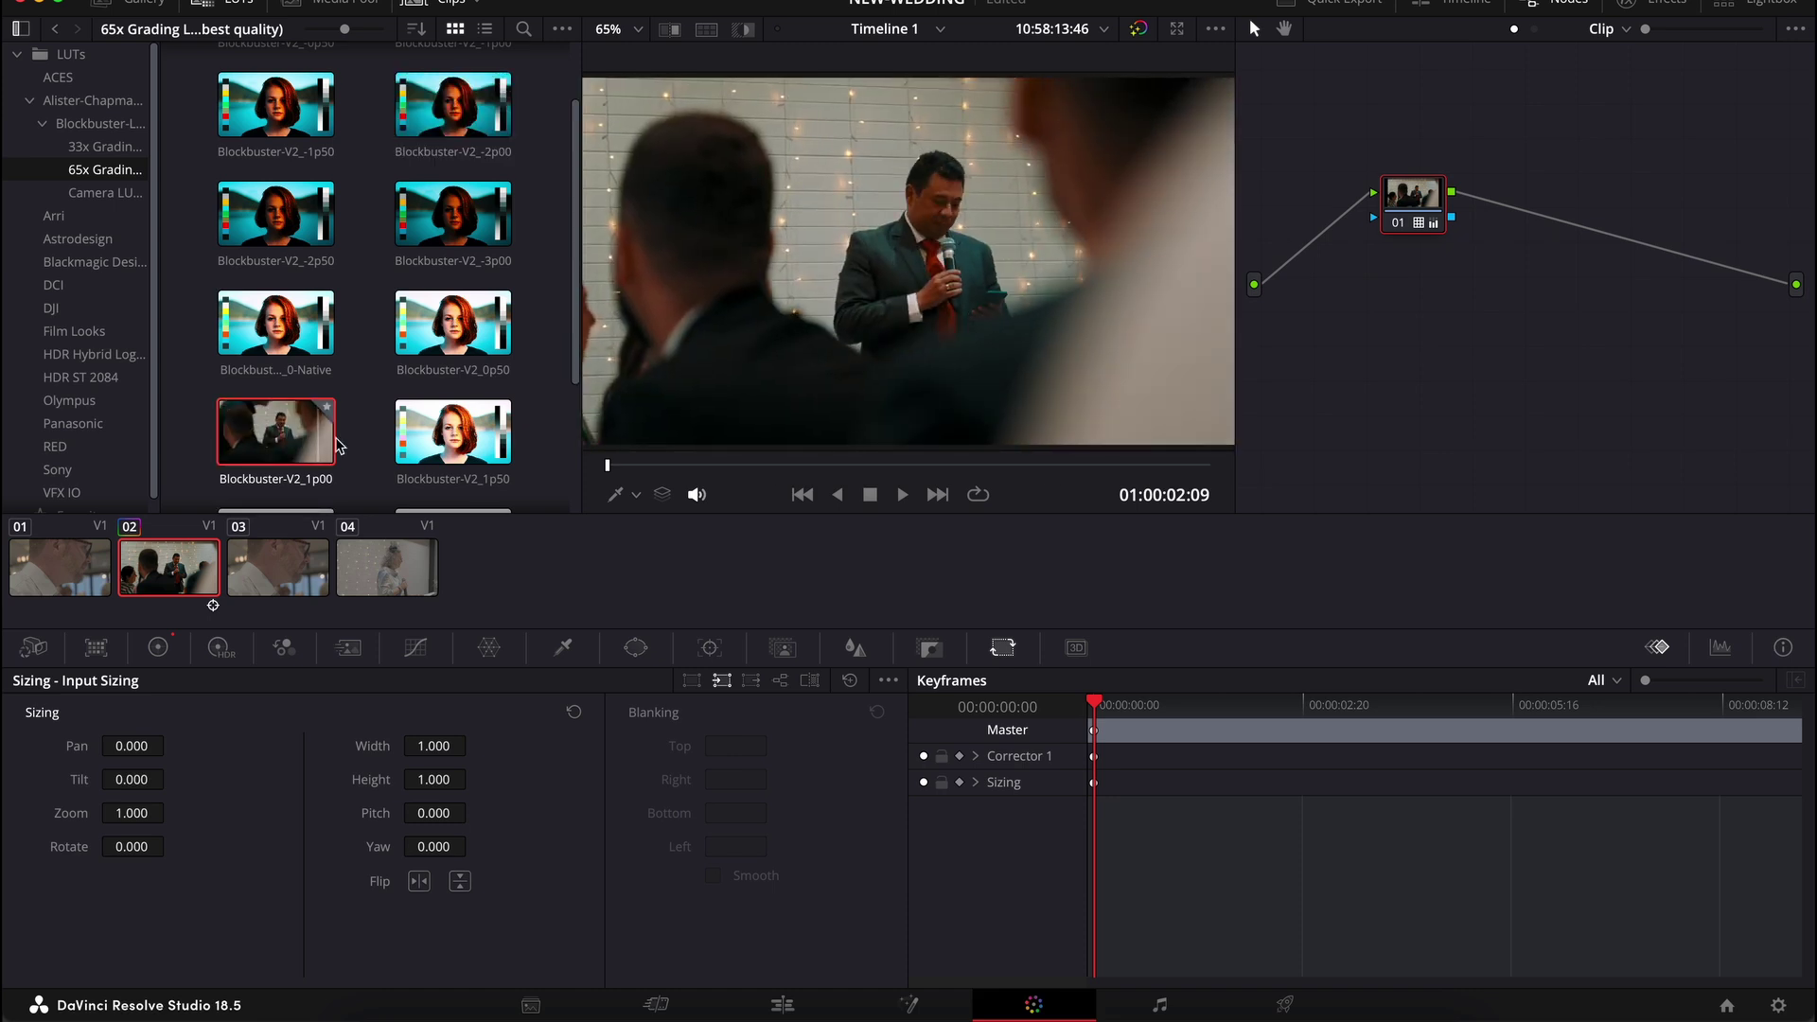
scroll(376, 427, down, 3)
scroll(377, 427, down, 1)
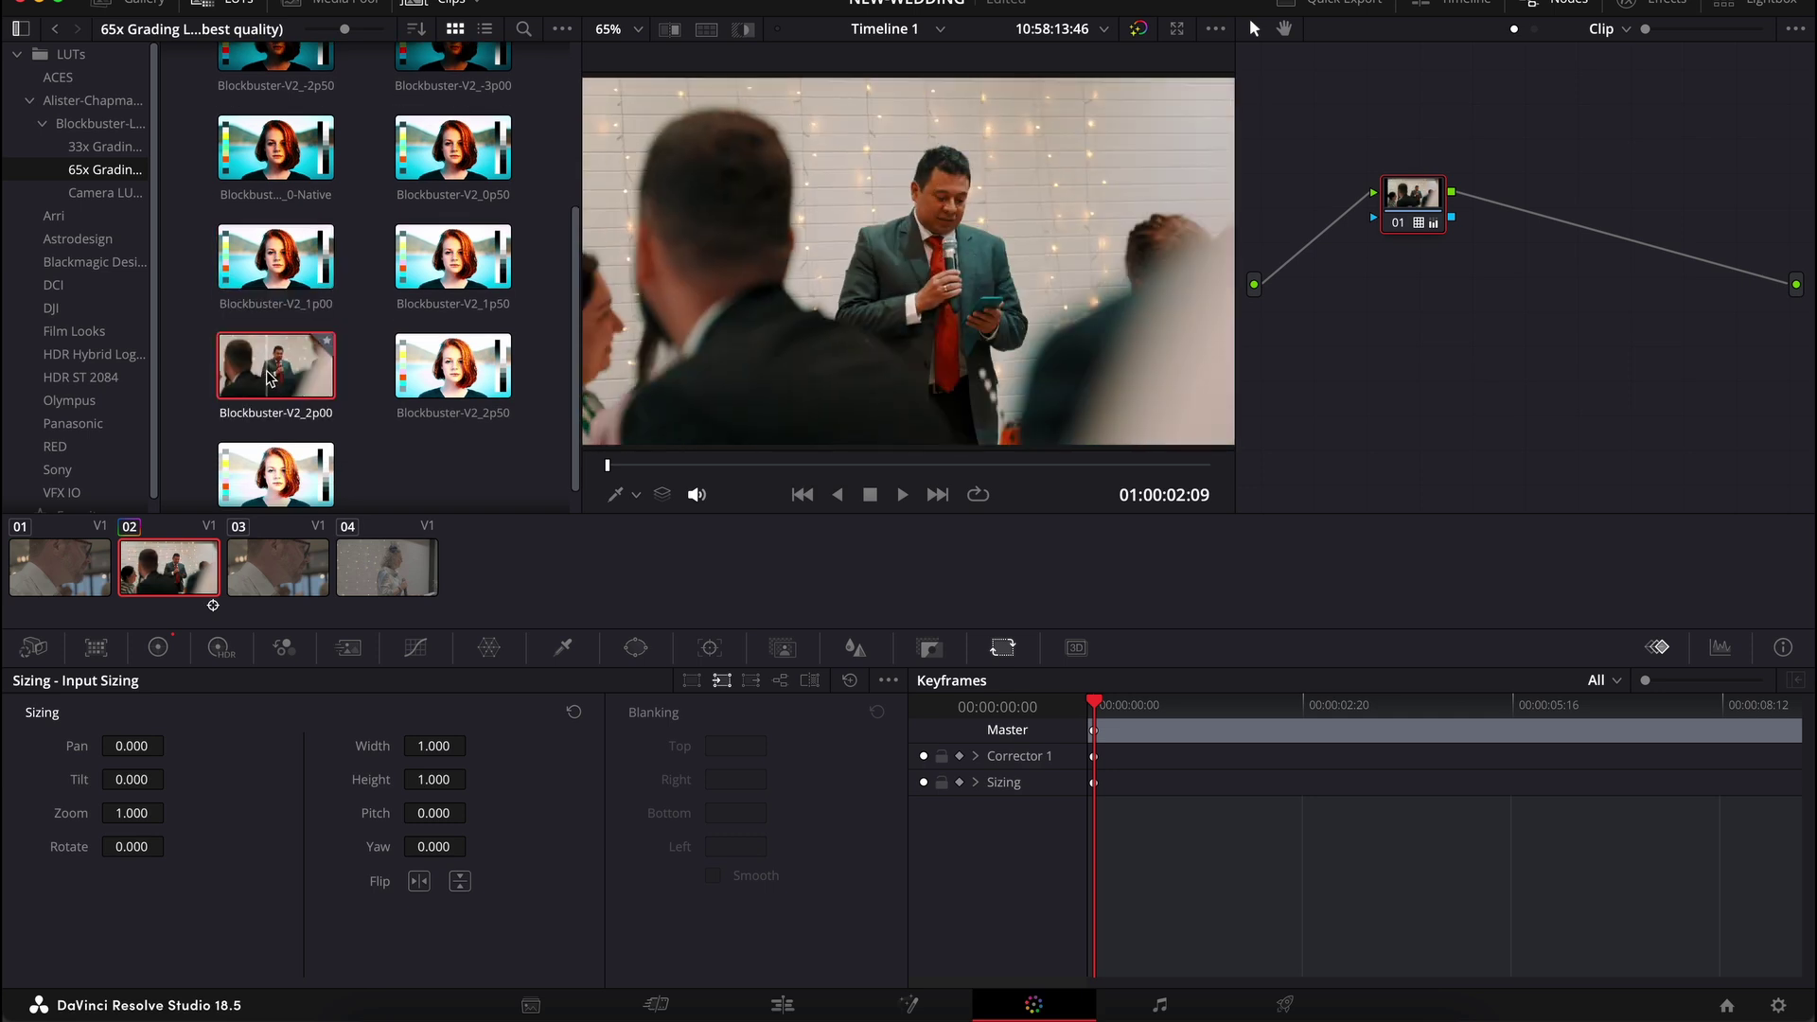
Browse the Arri, Blackmagic Design, DCI and DJI LUT folders and try a DJI Phantom LUT on clip 02
click(66, 216)
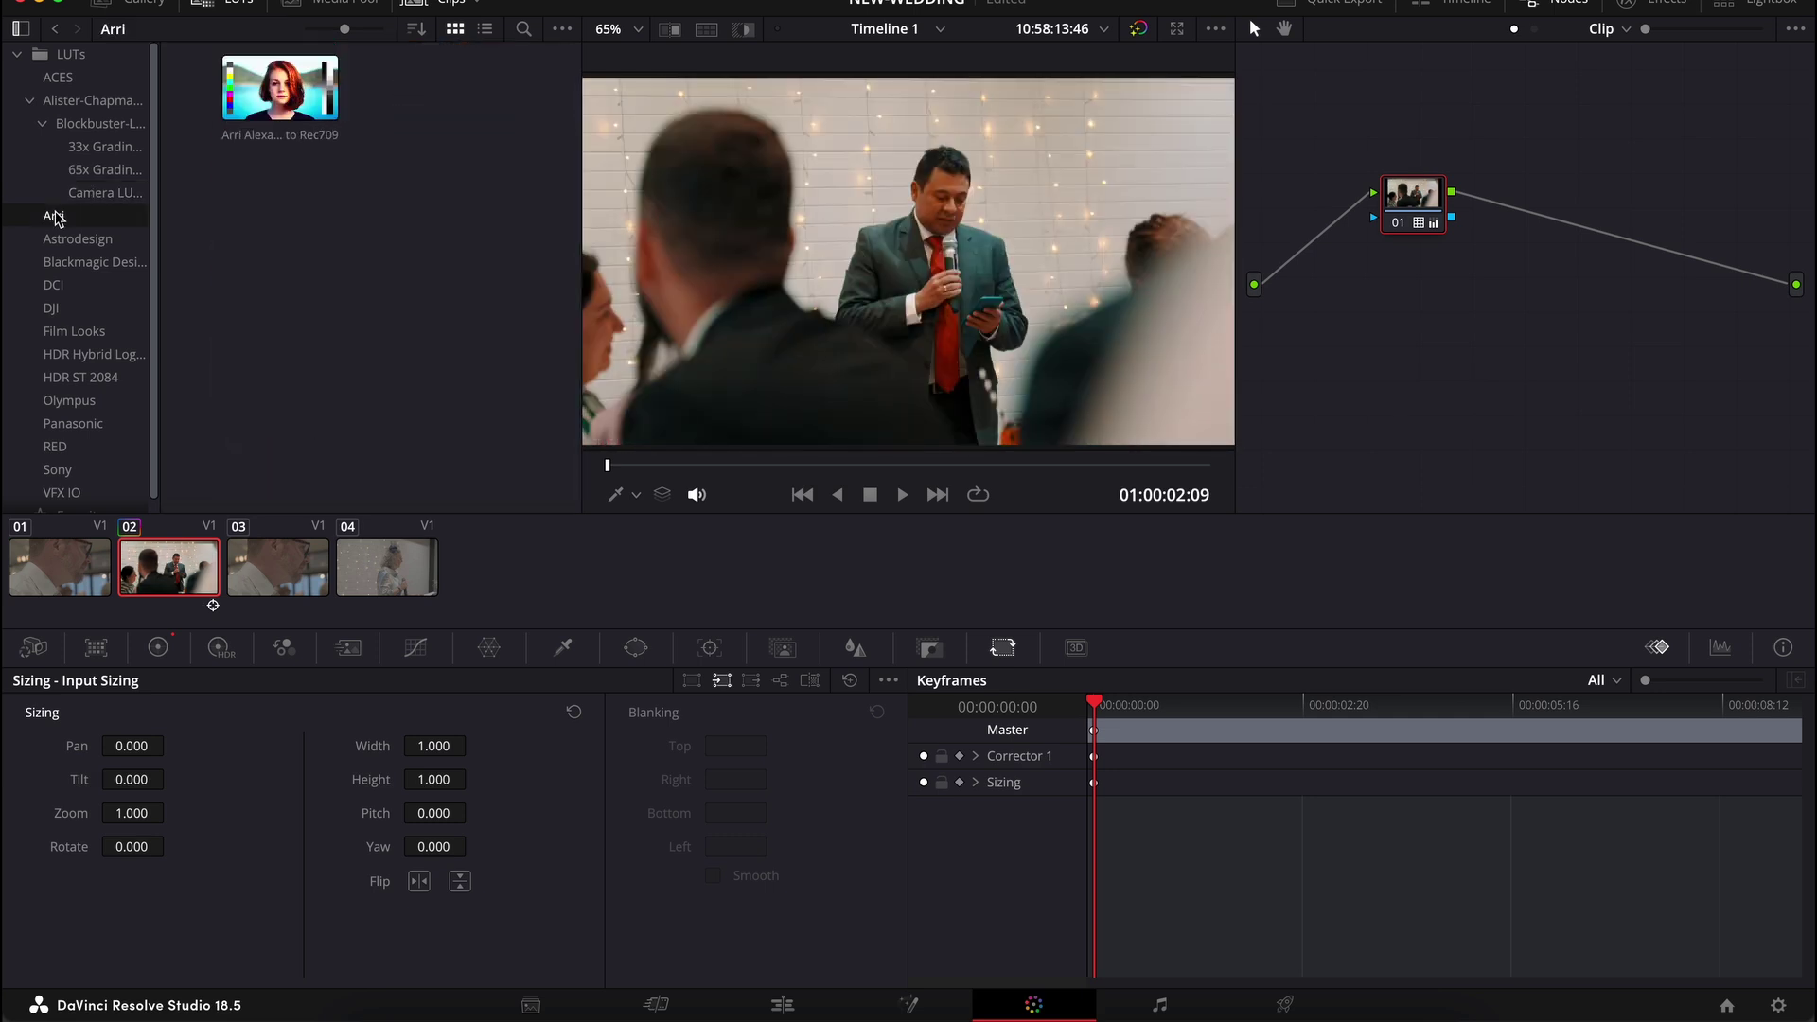
click(74, 262)
click(76, 285)
click(66, 309)
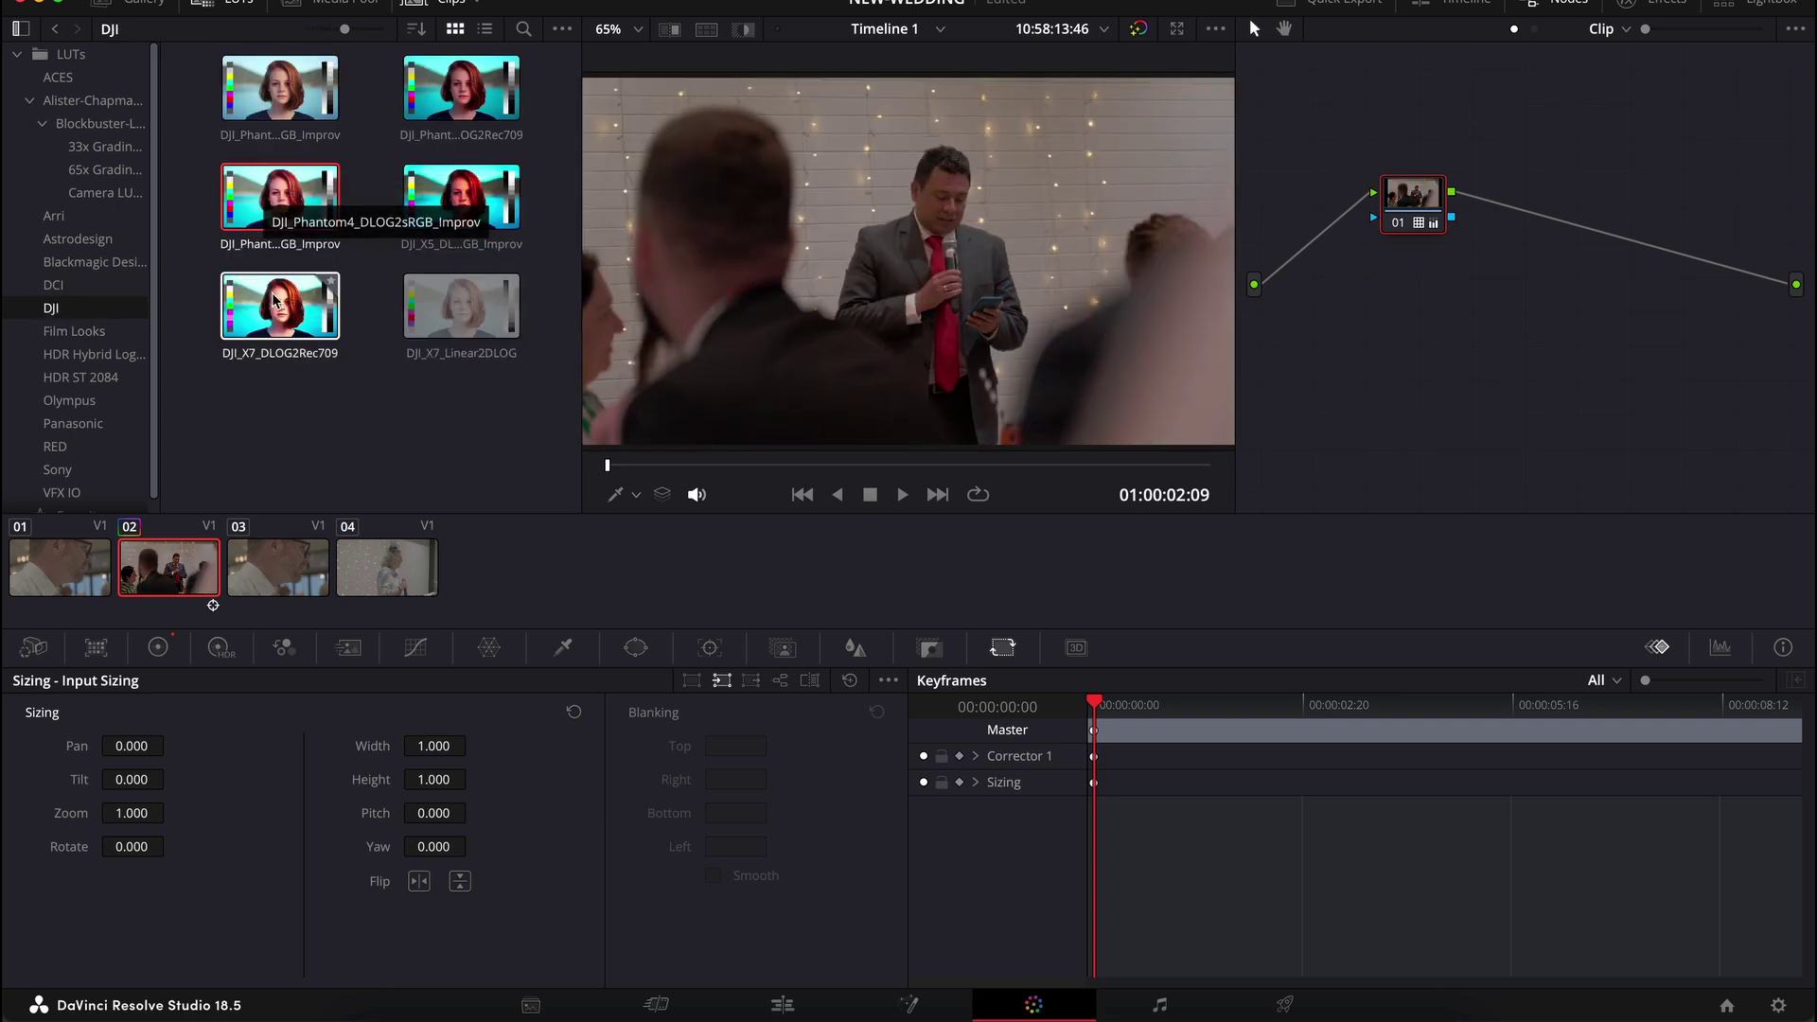
Return to the 65x Grading LUTs folder and apply Blockbuster-V2_2p00 to clip 02
click(105, 192)
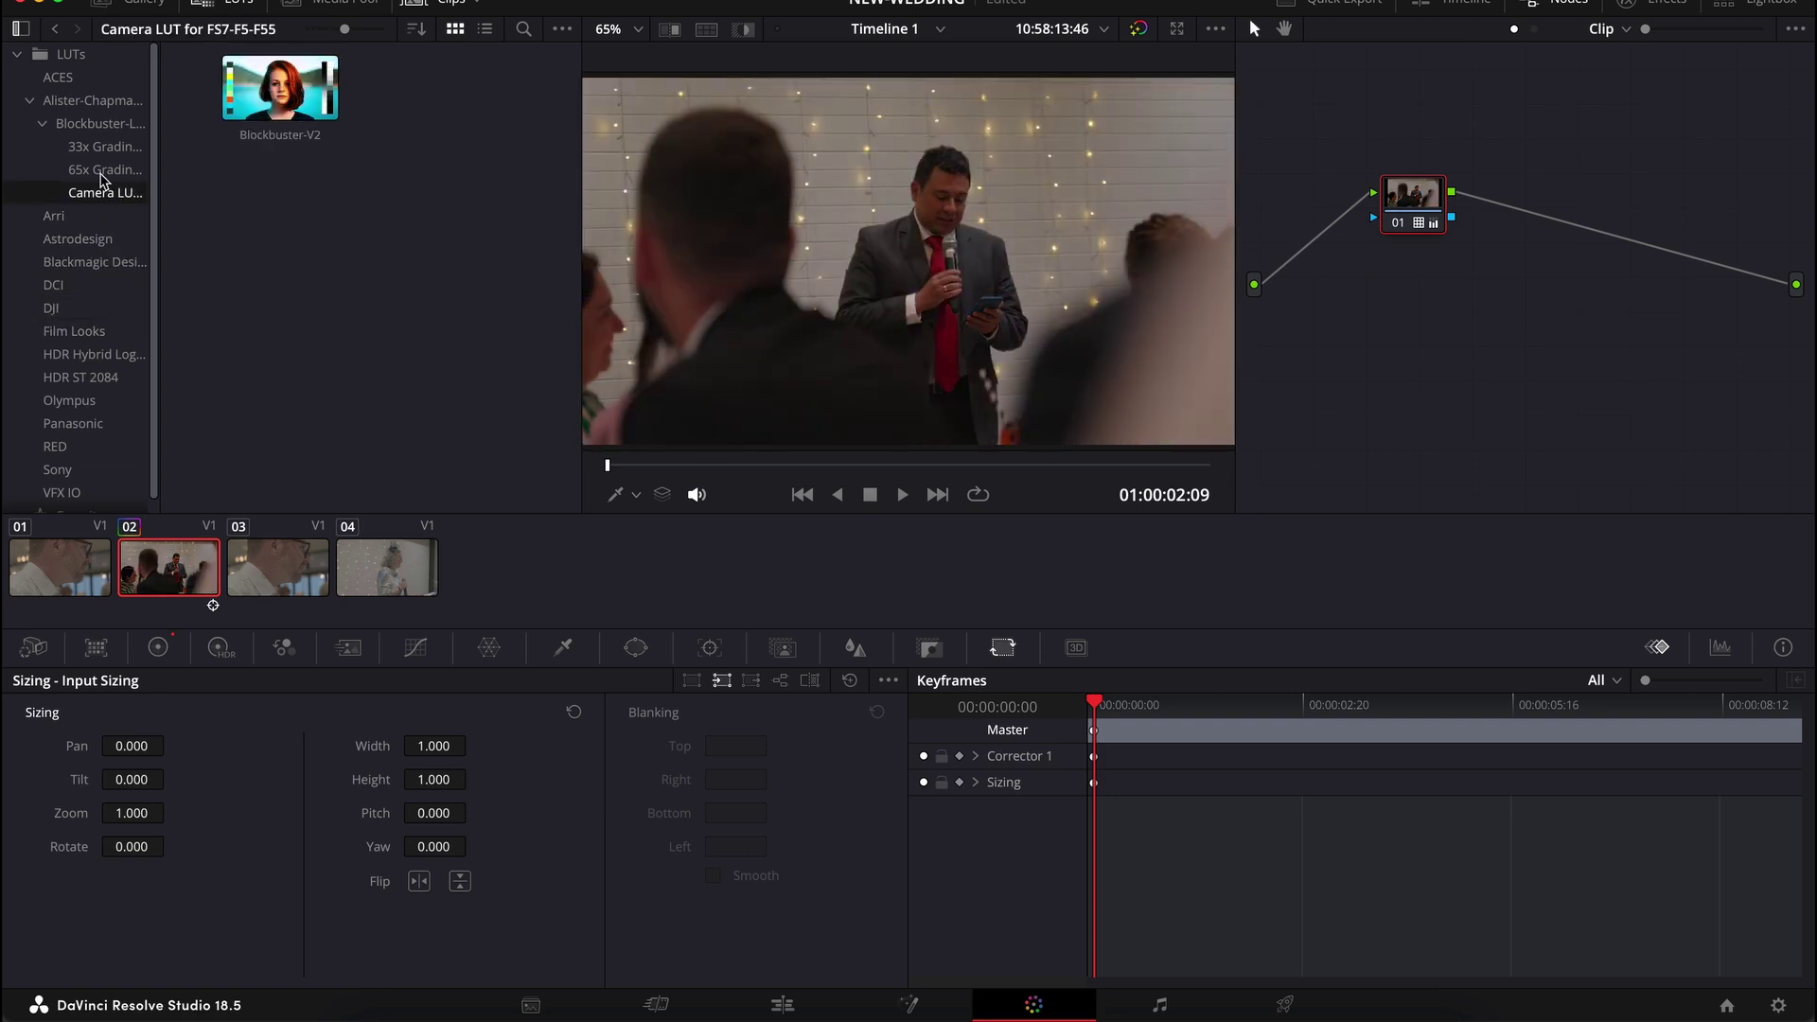
click(106, 170)
scroll(284, 312, down, 2)
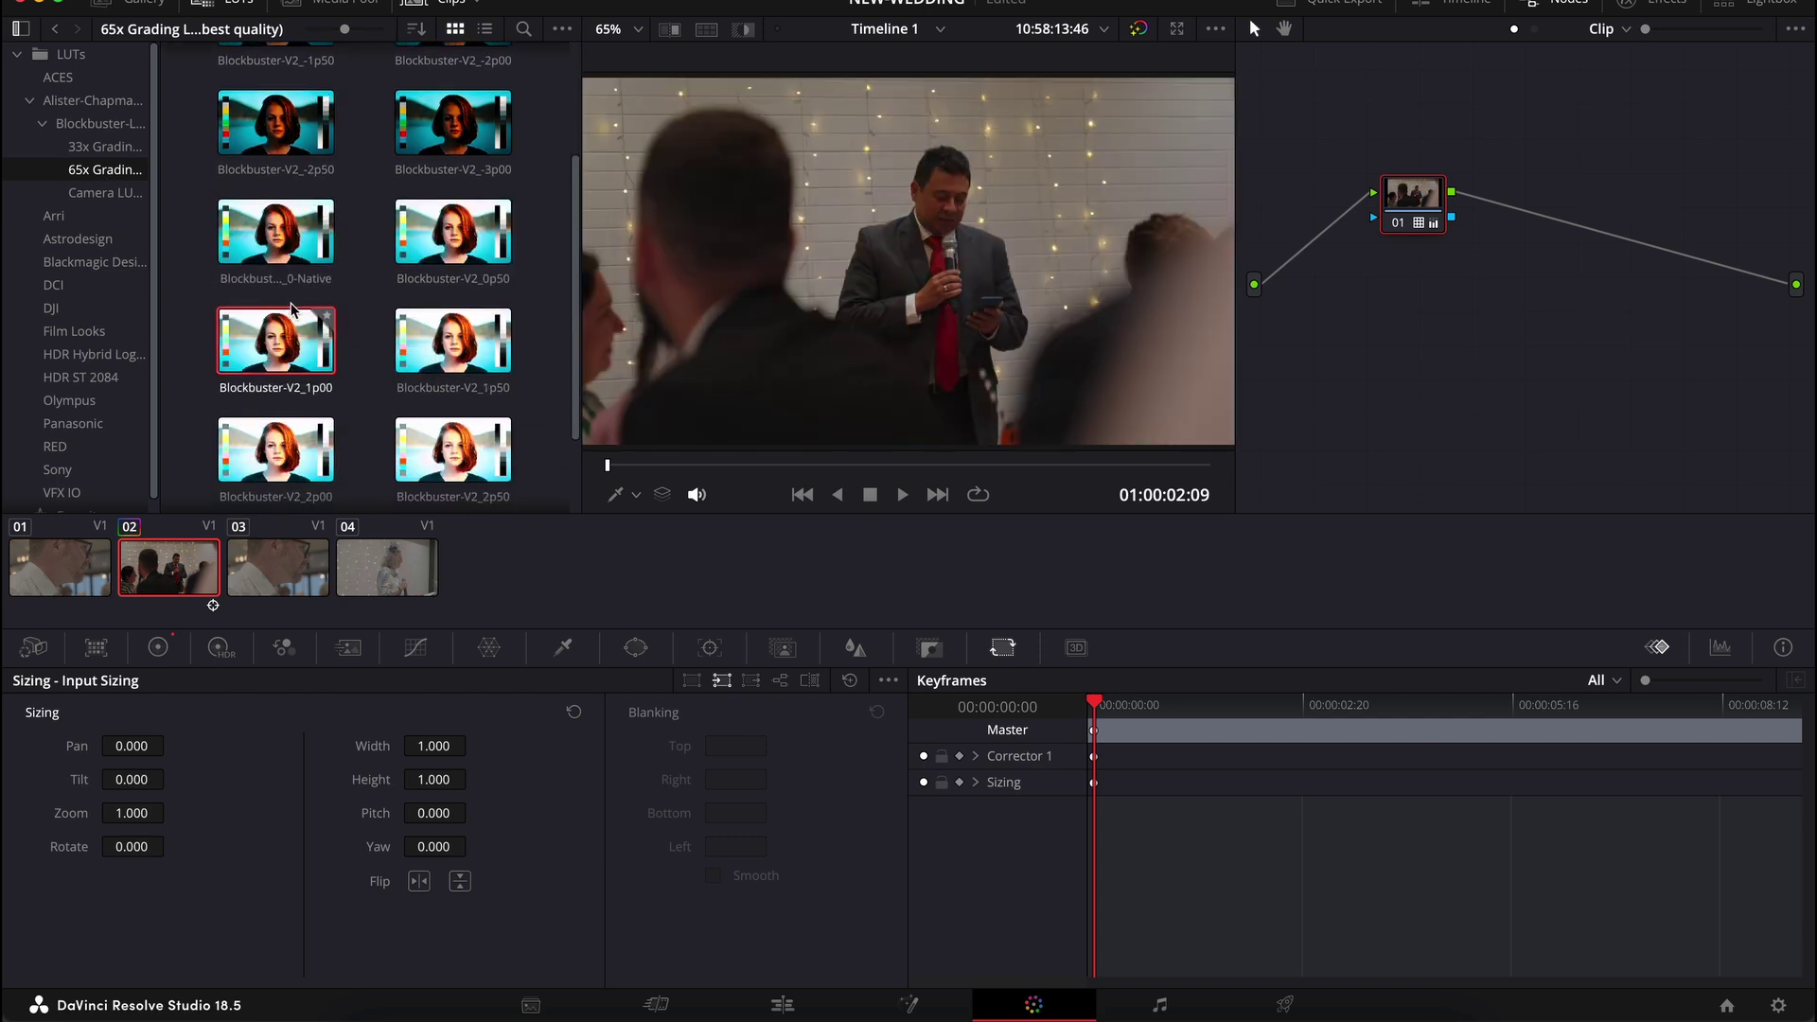
scroll(296, 337, down, 1)
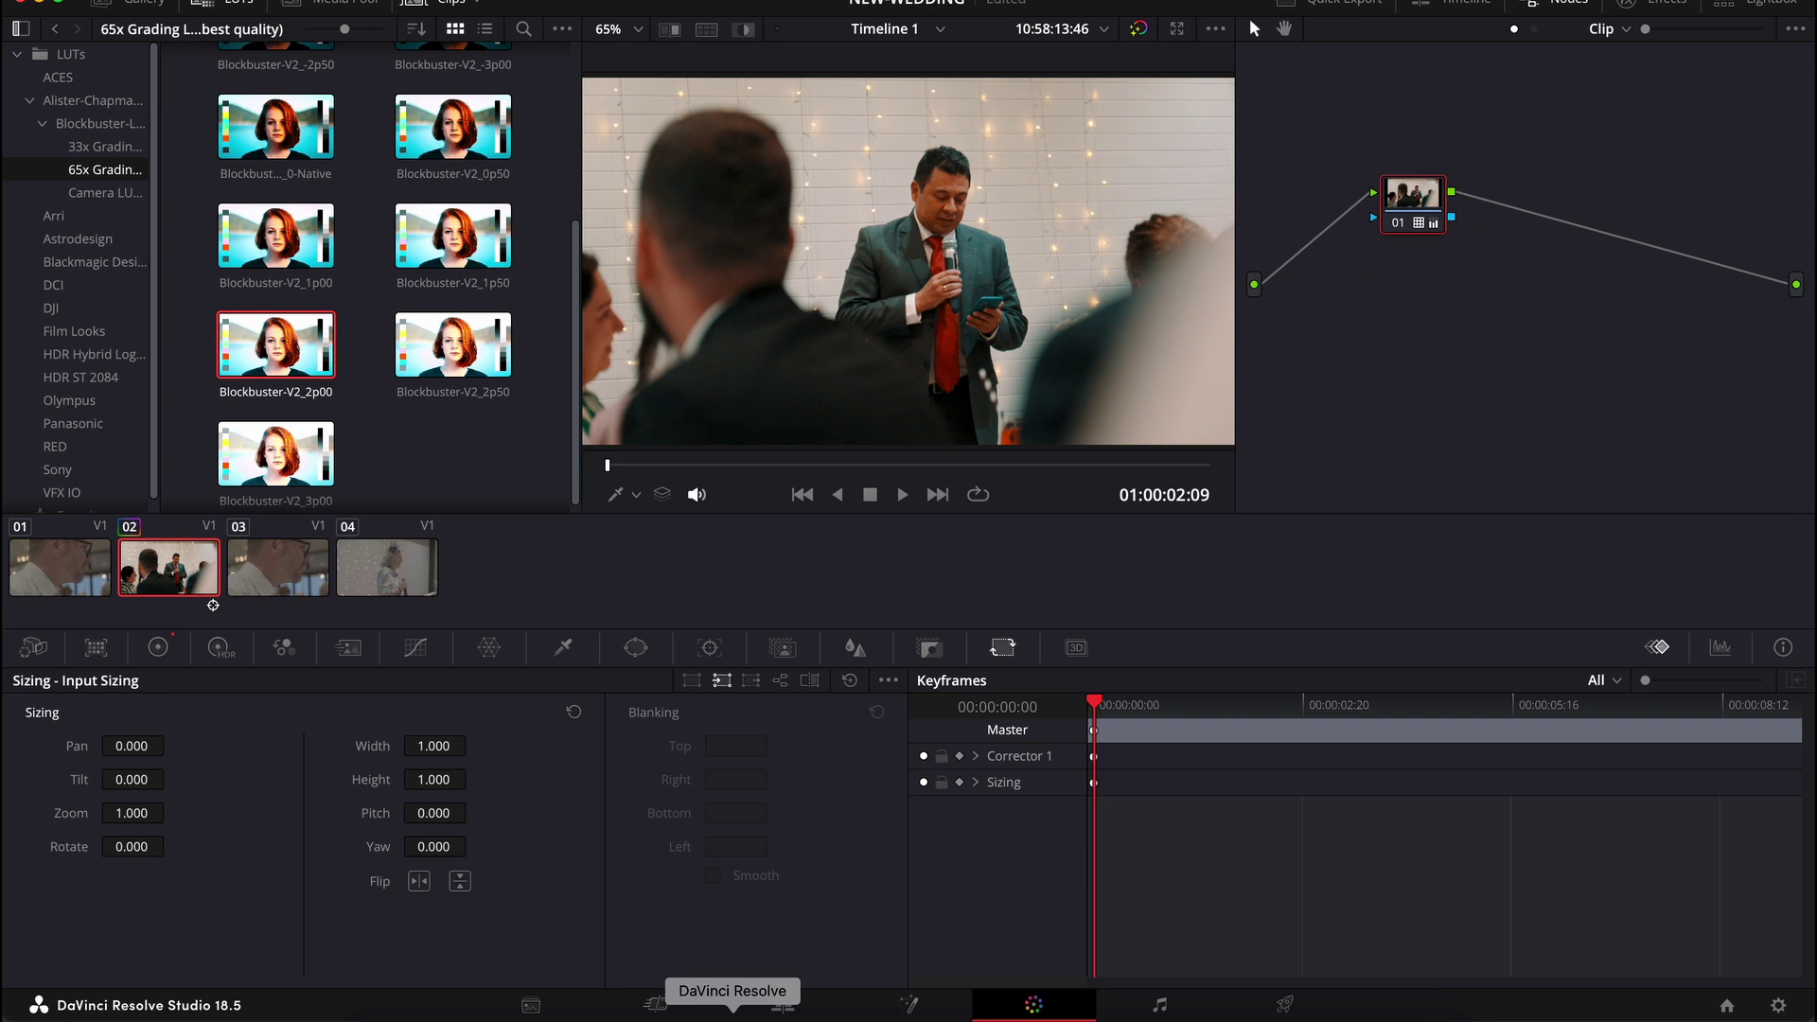
Switch to Premiere Pro, open Nested Sequence 01 and apply the Fuji REALA 500D Kodak 2393 look to its C1203.MP4 clip
click(516, 1011)
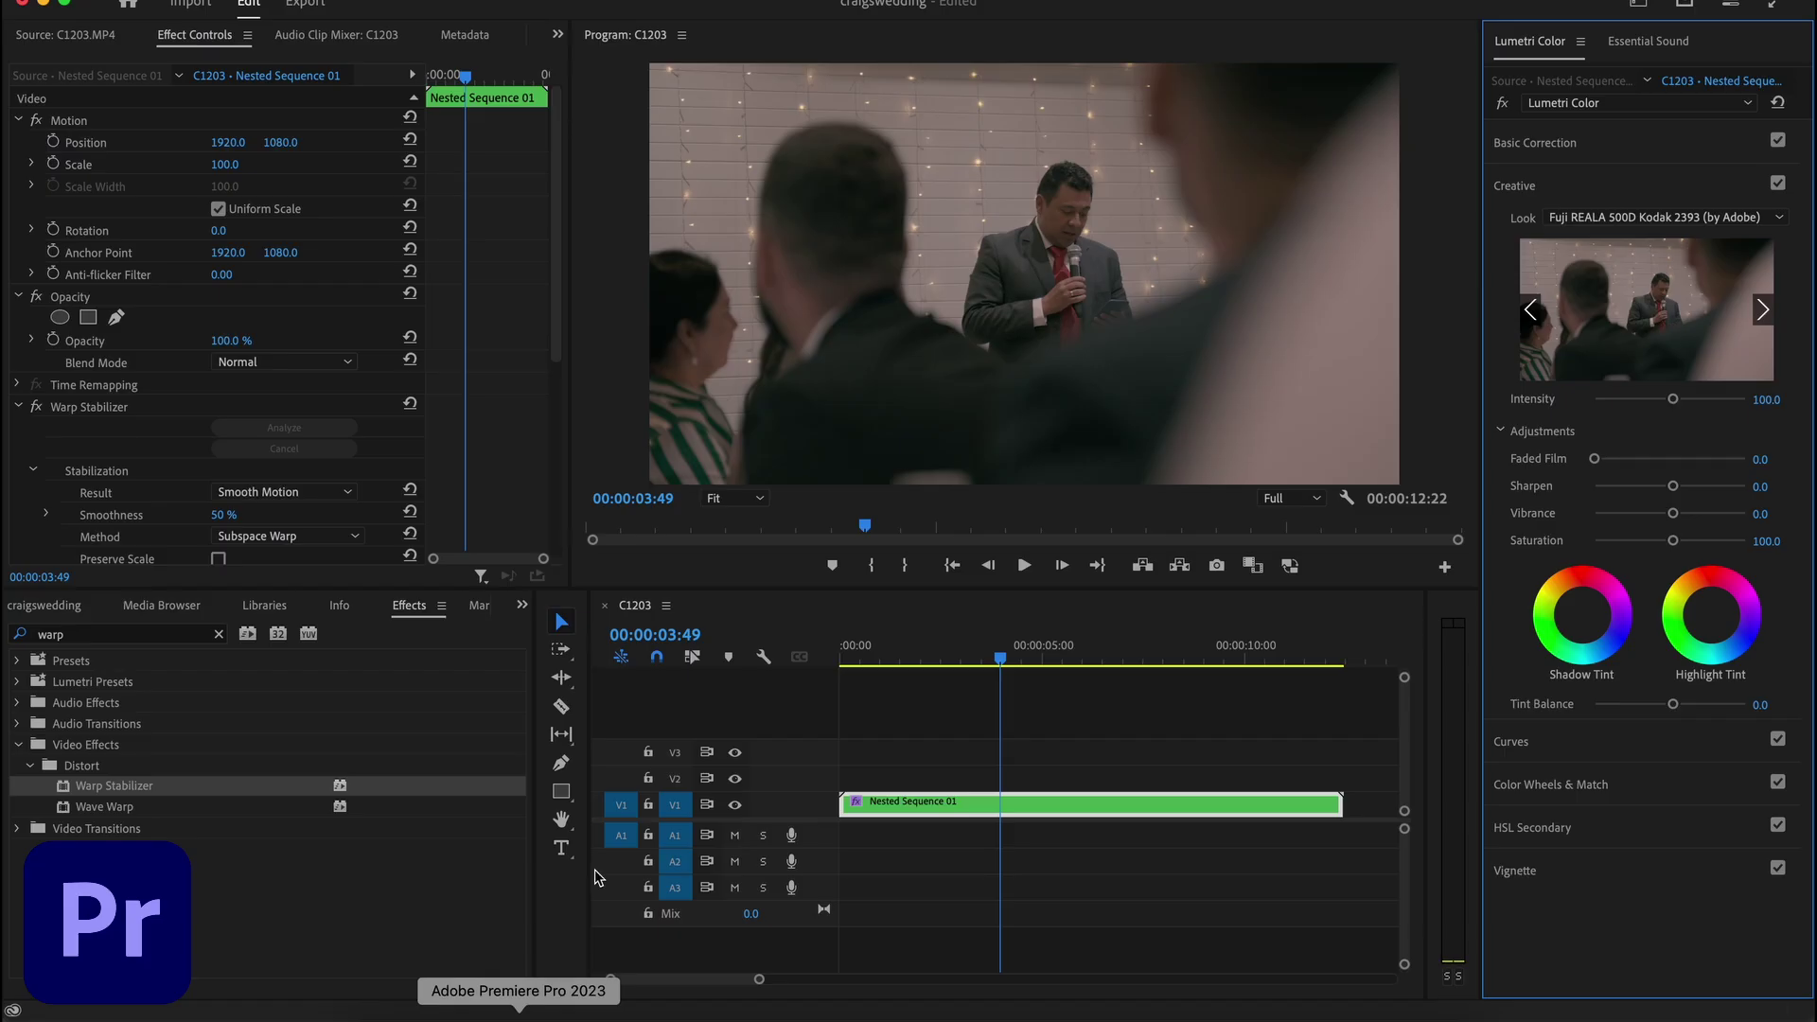
drag(913, 663, 995, 663)
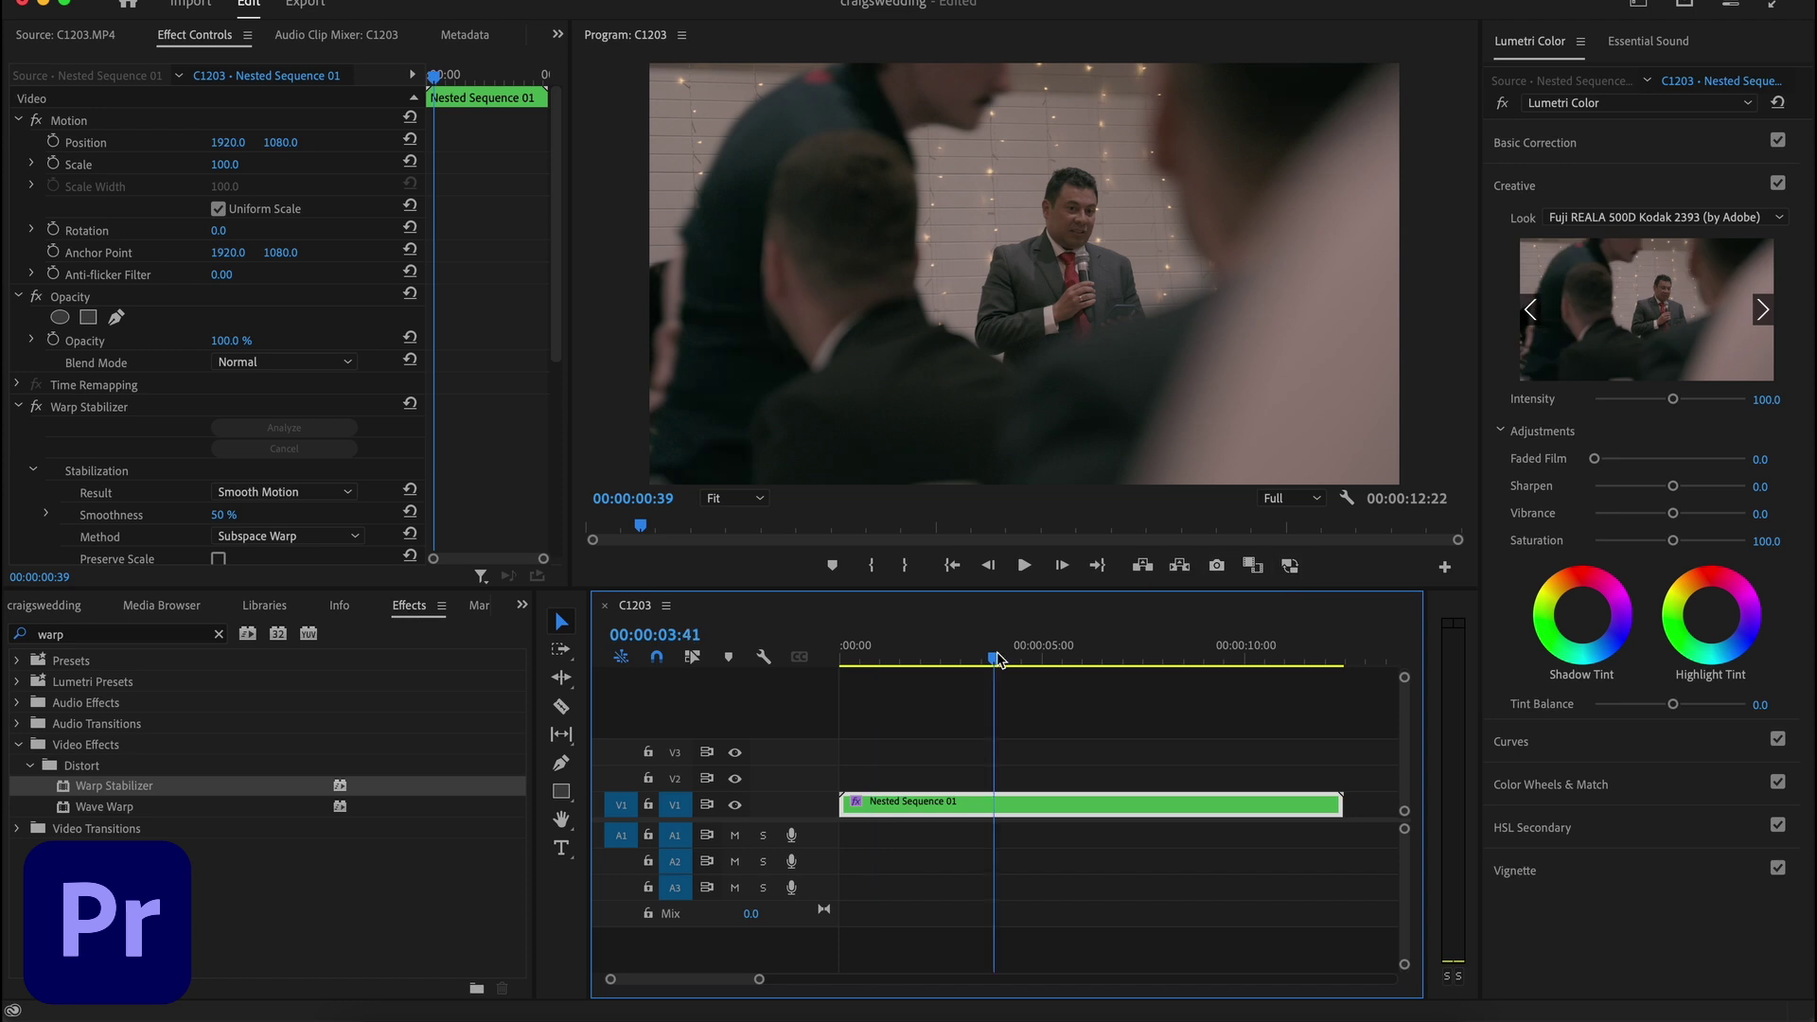
double_click(1045, 805)
click(1625, 217)
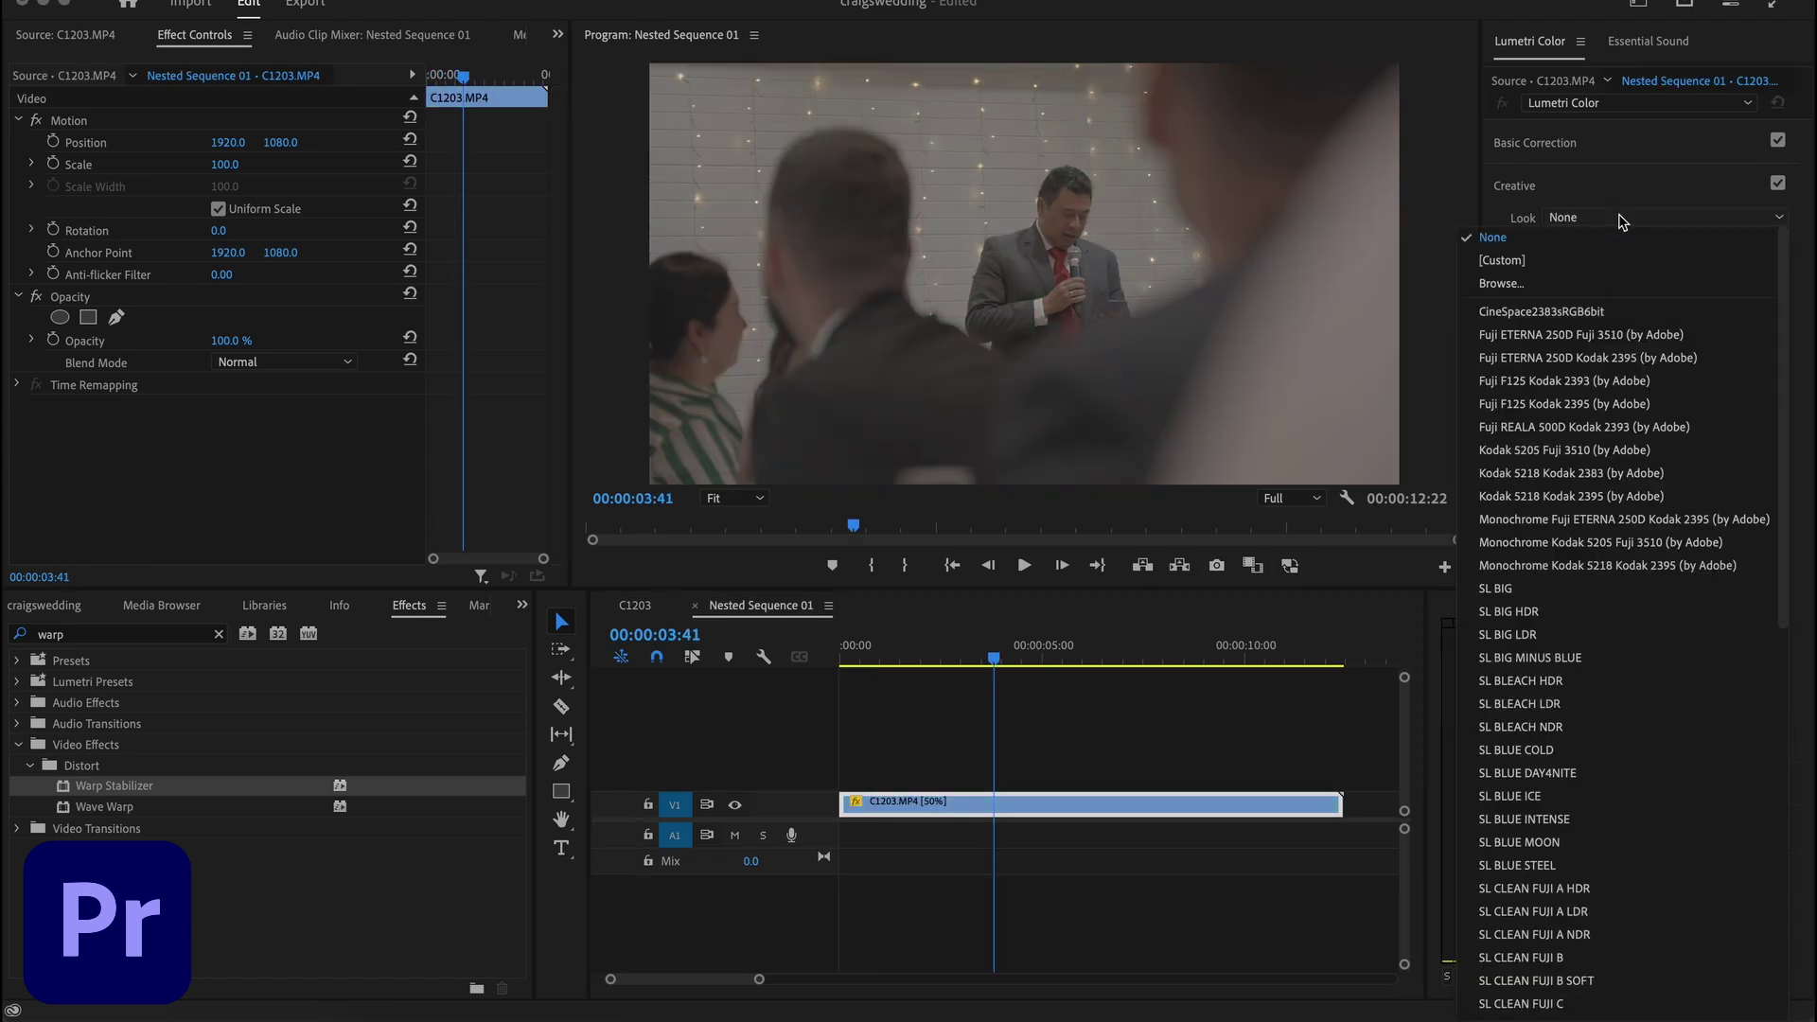
click(1579, 428)
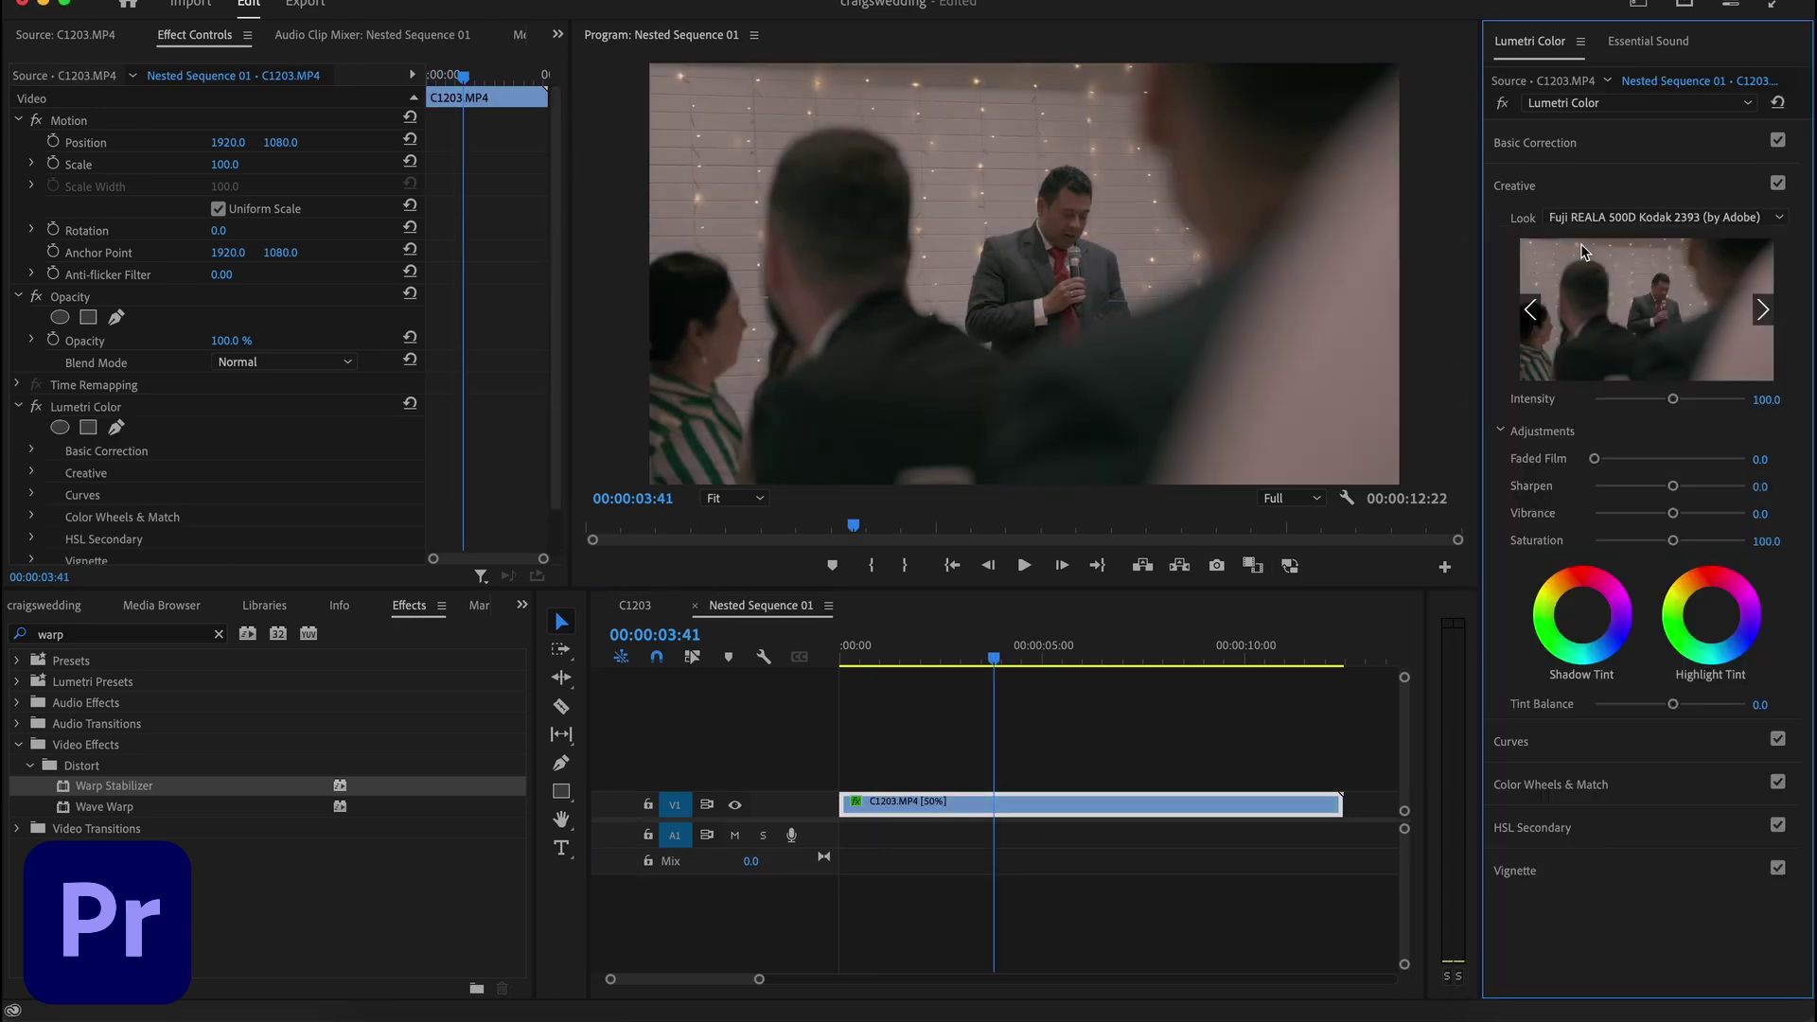
Set the C1203.MP4 clip's contrast to 68.3, highlights to 7.6, shadows to 51.7 and temperature to -3.4 in Basic Correction
click(1572, 142)
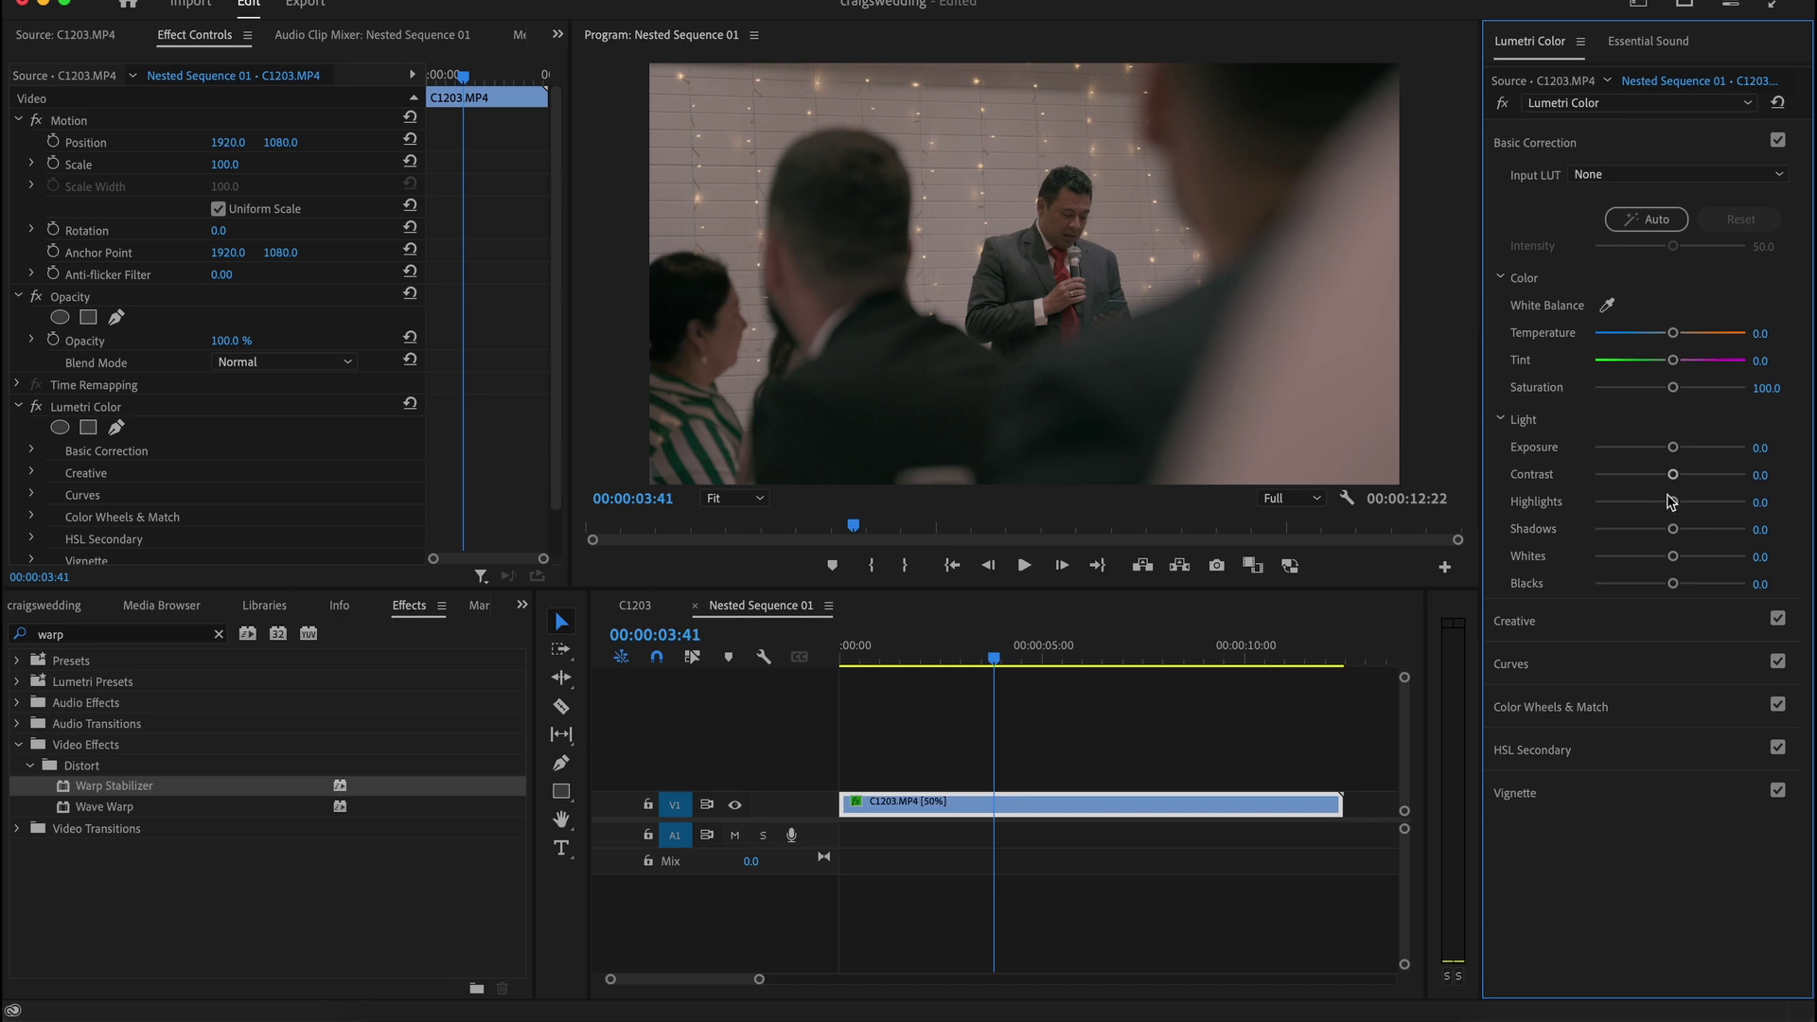
drag(1671, 502, 1723, 470)
drag(1674, 530, 1710, 530)
mouse_move(1673, 333)
mouse_down()
mouse_move(1700, 330)
mouse_move(1667, 333)
mouse_up()
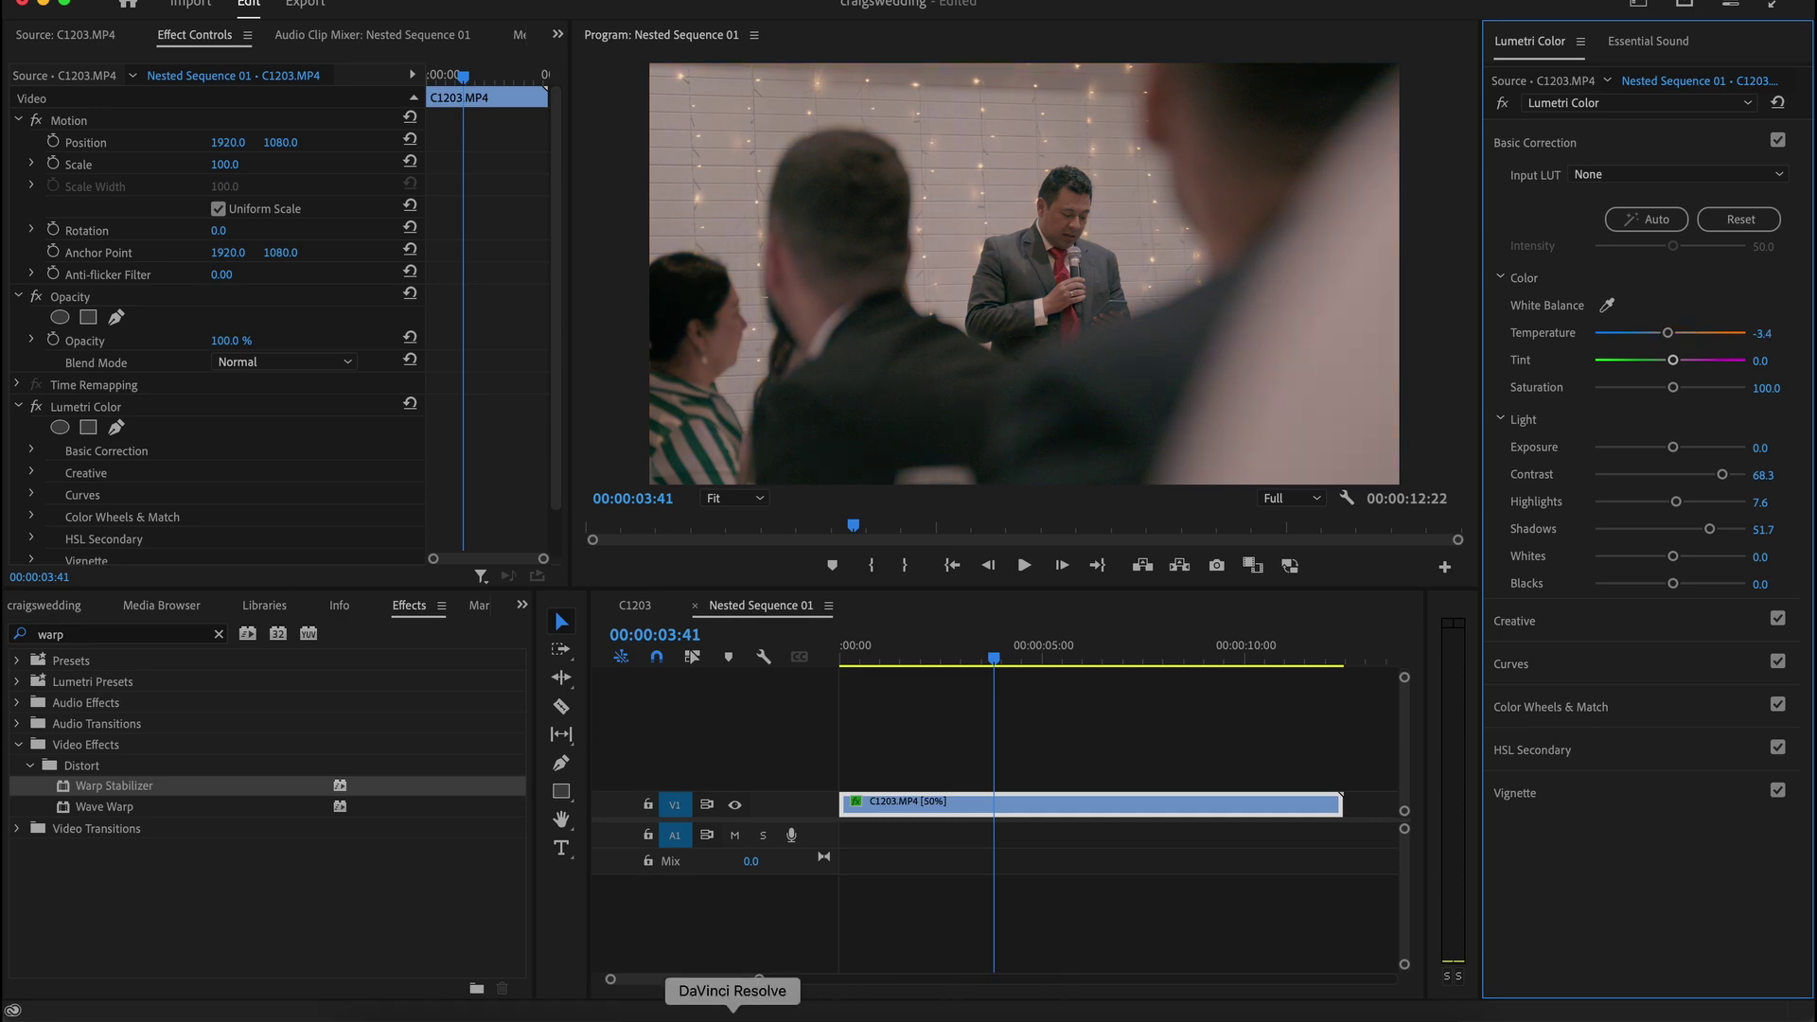
Switch to DaVinci Resolve's Edit page and place a Scroll title on a new video track above C1205.MP4 at 01:00:28:13
click(732, 1015)
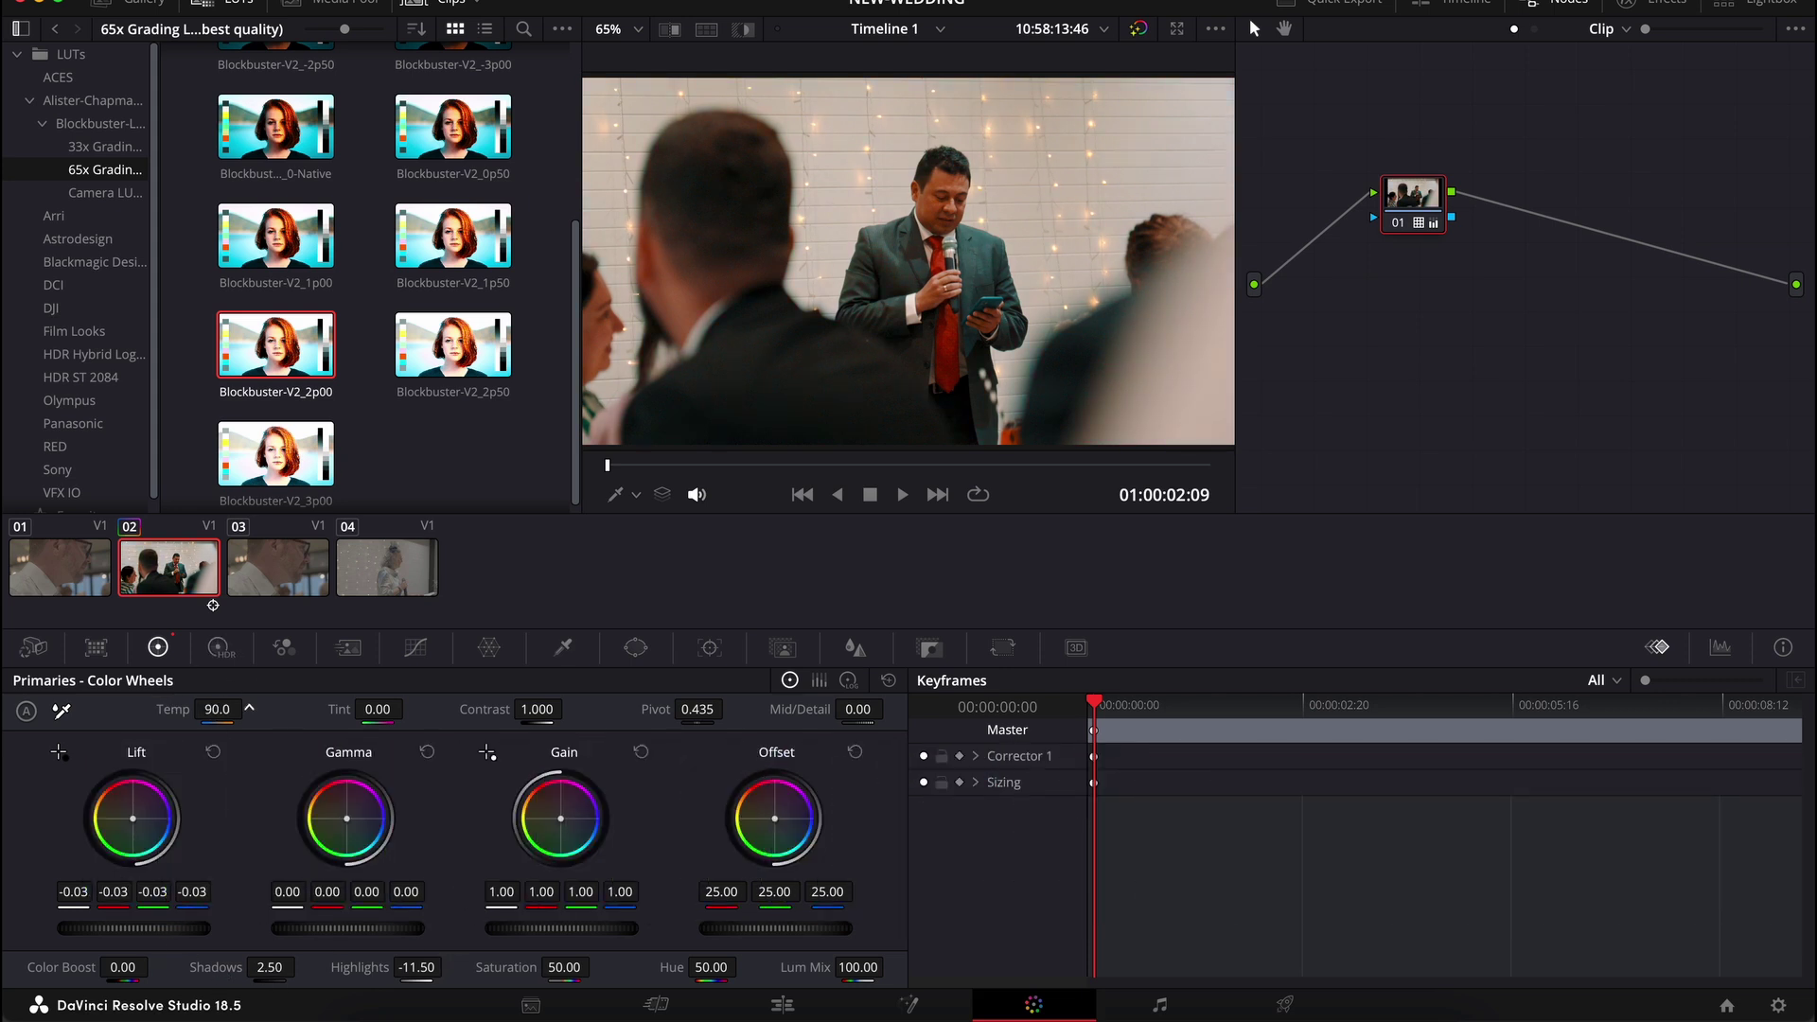
click(783, 1002)
drag(889, 476, 959, 470)
drag(1571, 427, 1559, 427)
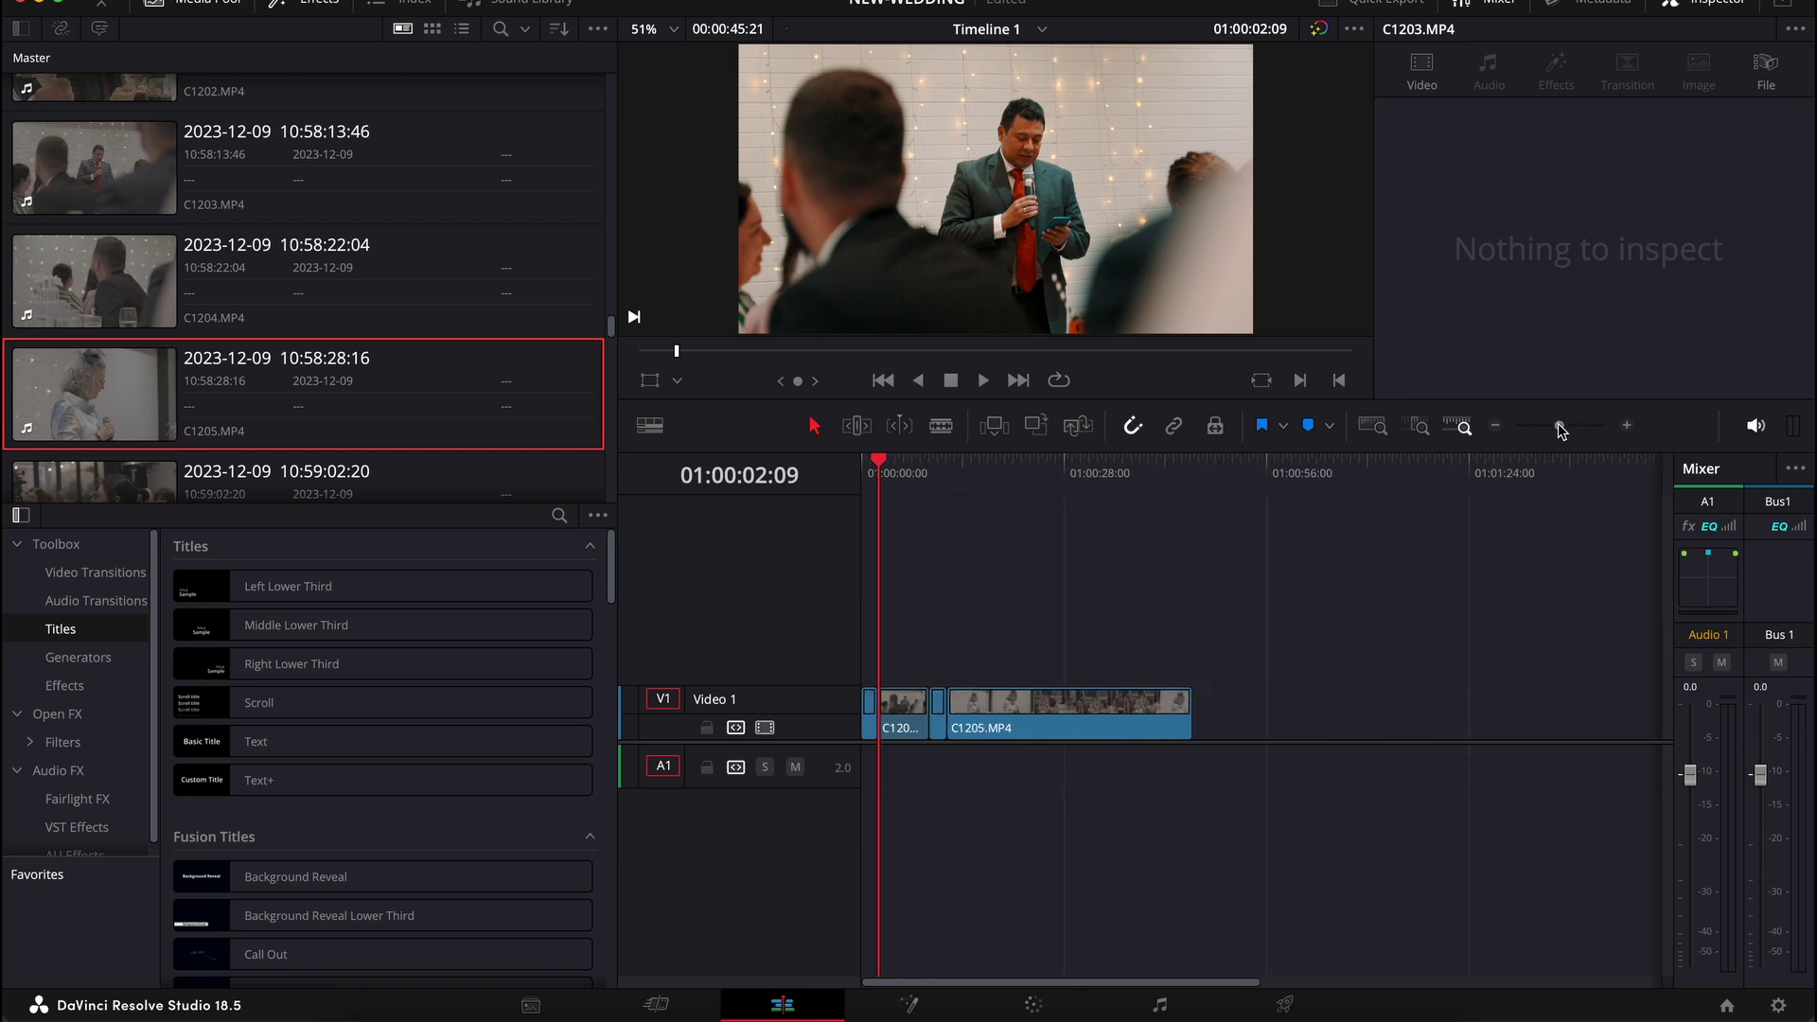
drag(878, 473, 1074, 473)
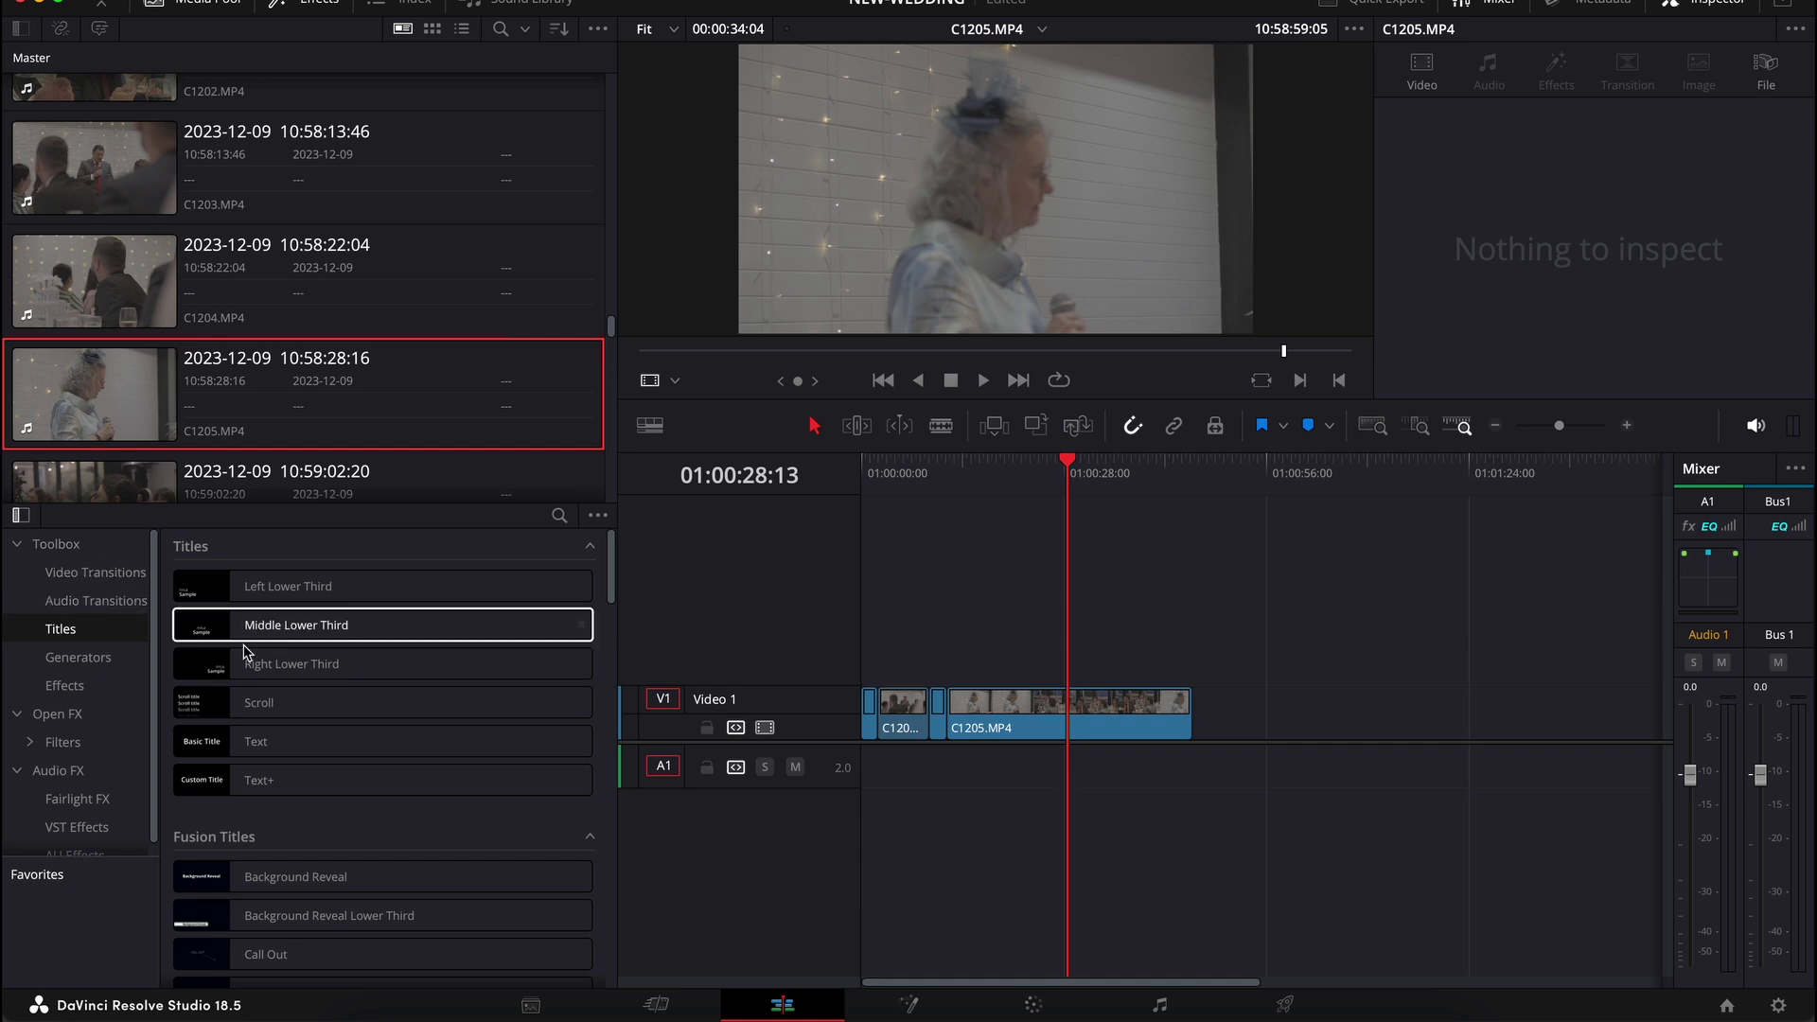
click(78, 657)
click(60, 629)
drag(277, 695, 1076, 667)
key(Down)
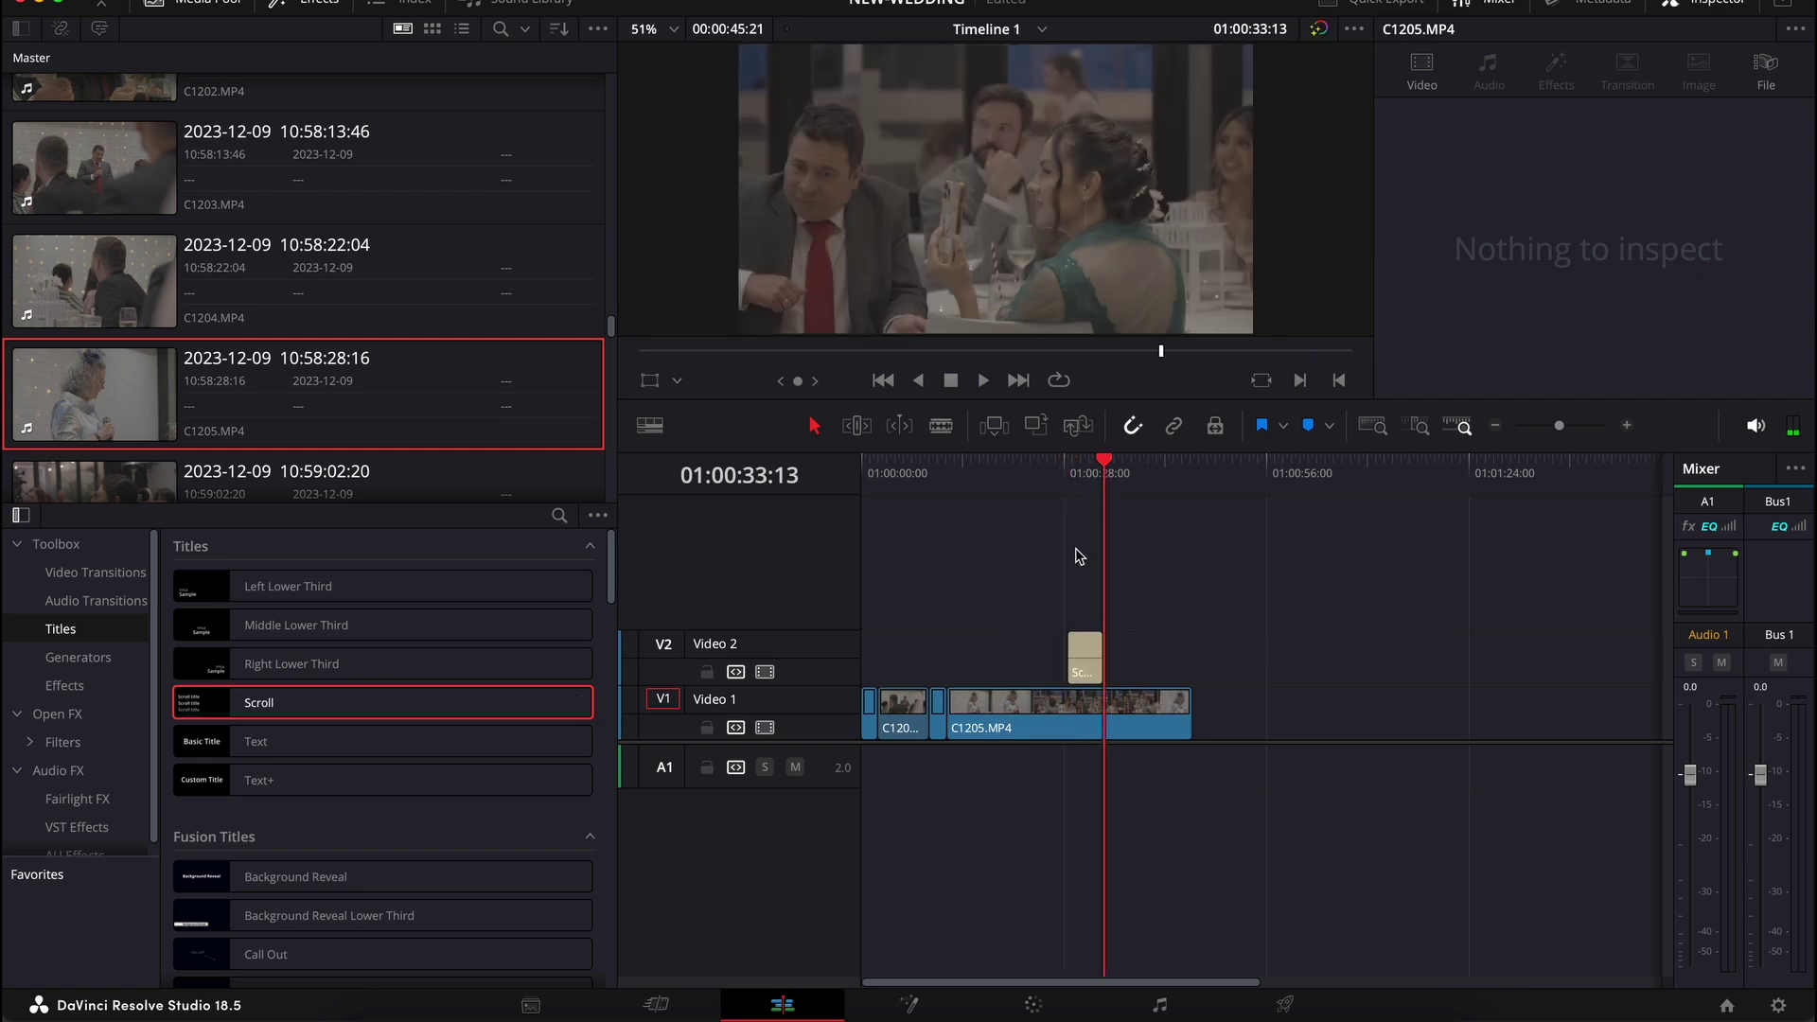
Inspect the Scroll title's text settings, select the word "Title" and return the playhead to the title's start
click(1086, 658)
click(1486, 217)
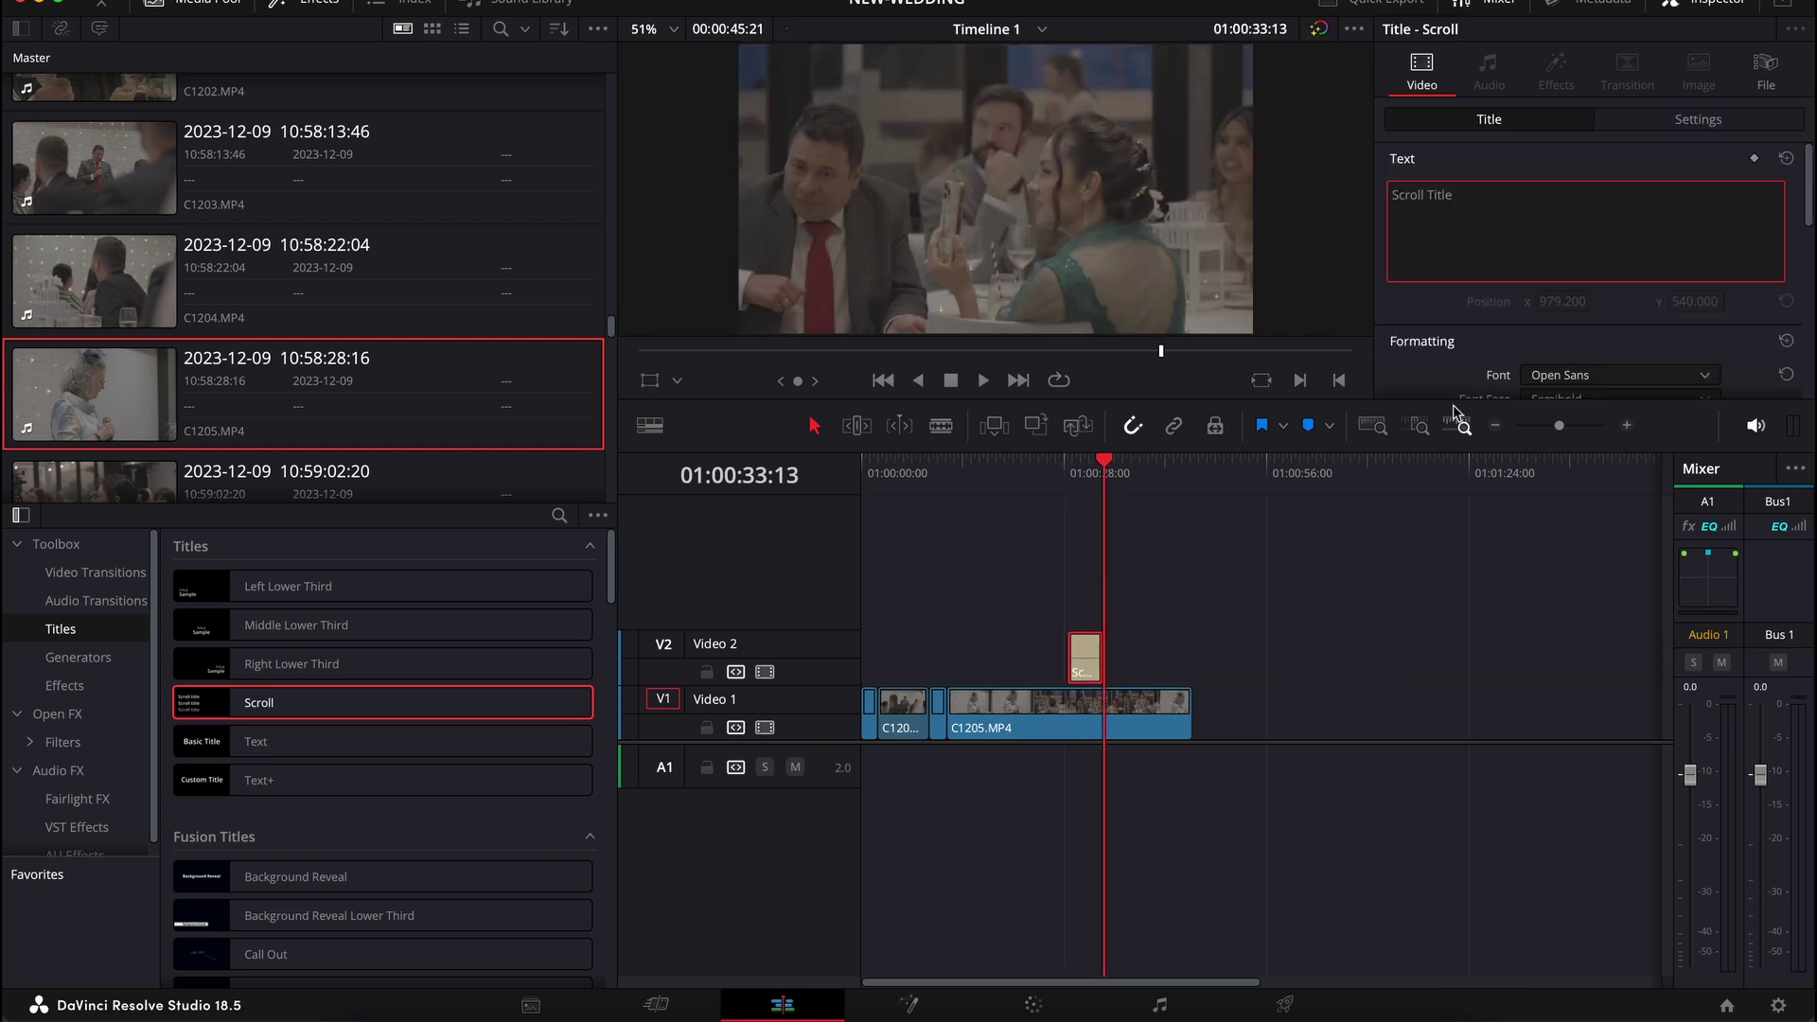
double_click(1492, 242)
click(1080, 490)
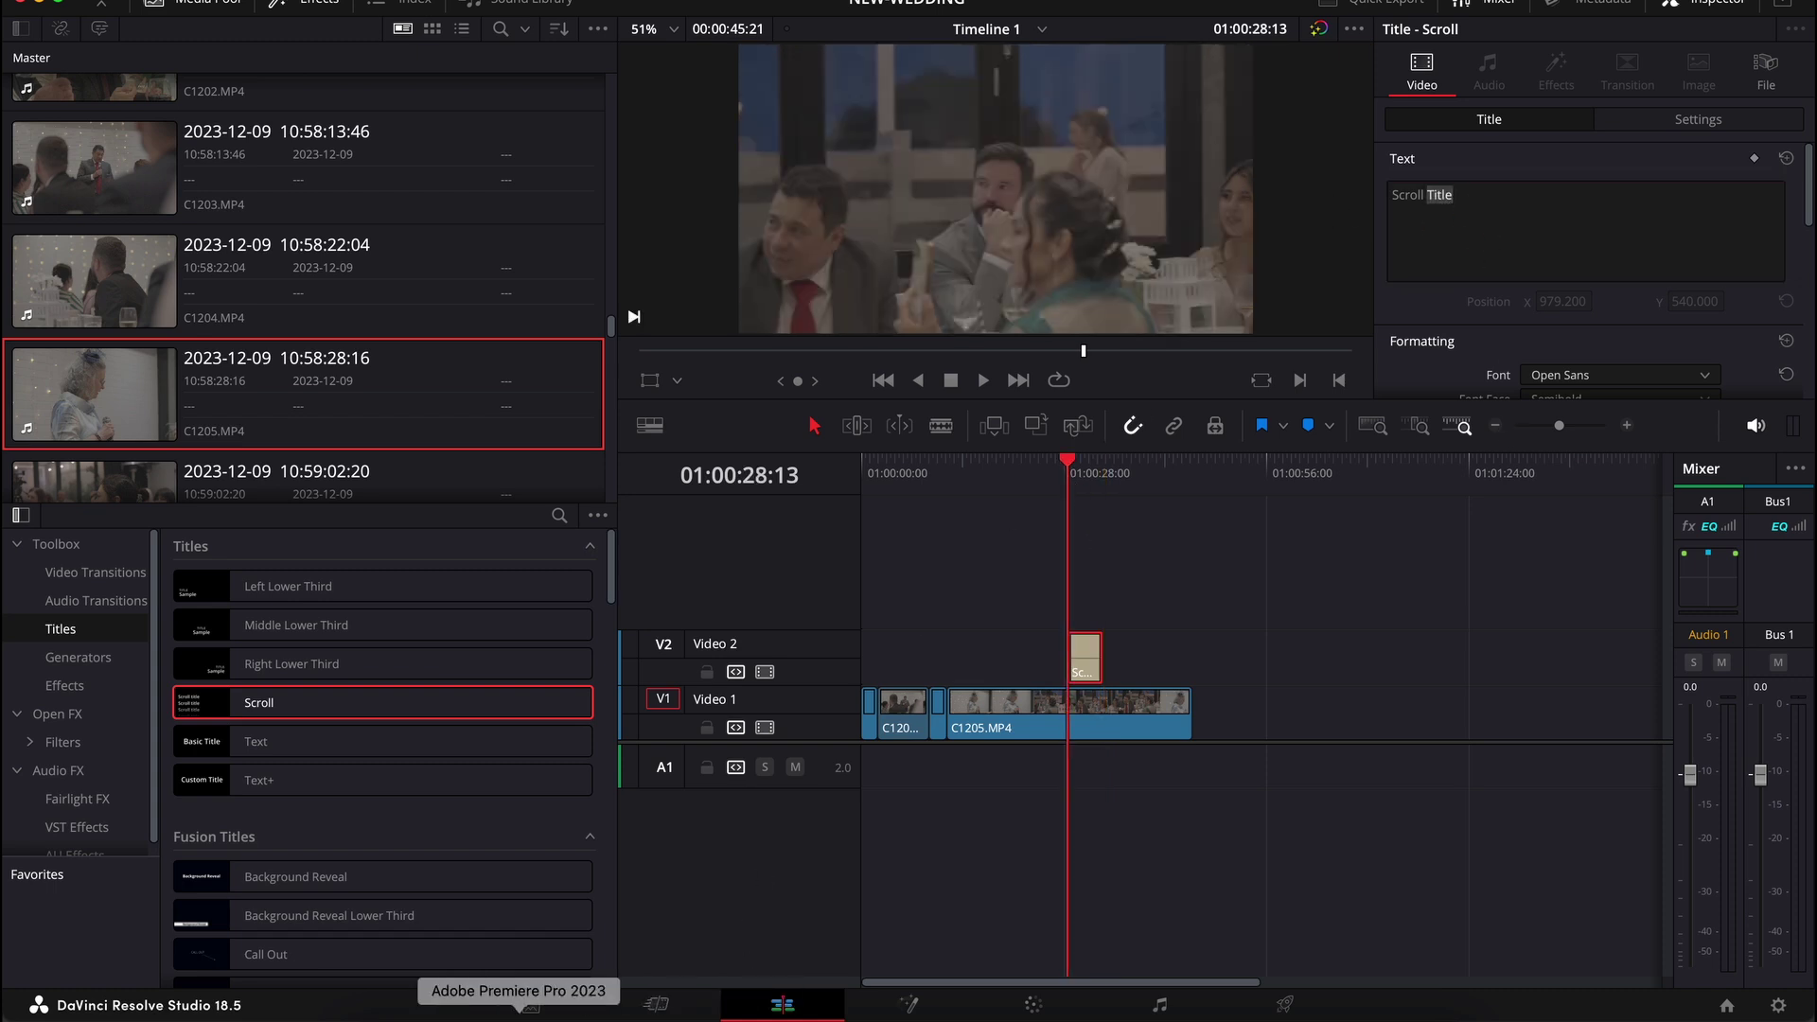
Switch to Premiere Pro, clear the warp effects search and browse the Video Effects categories
click(520, 1009)
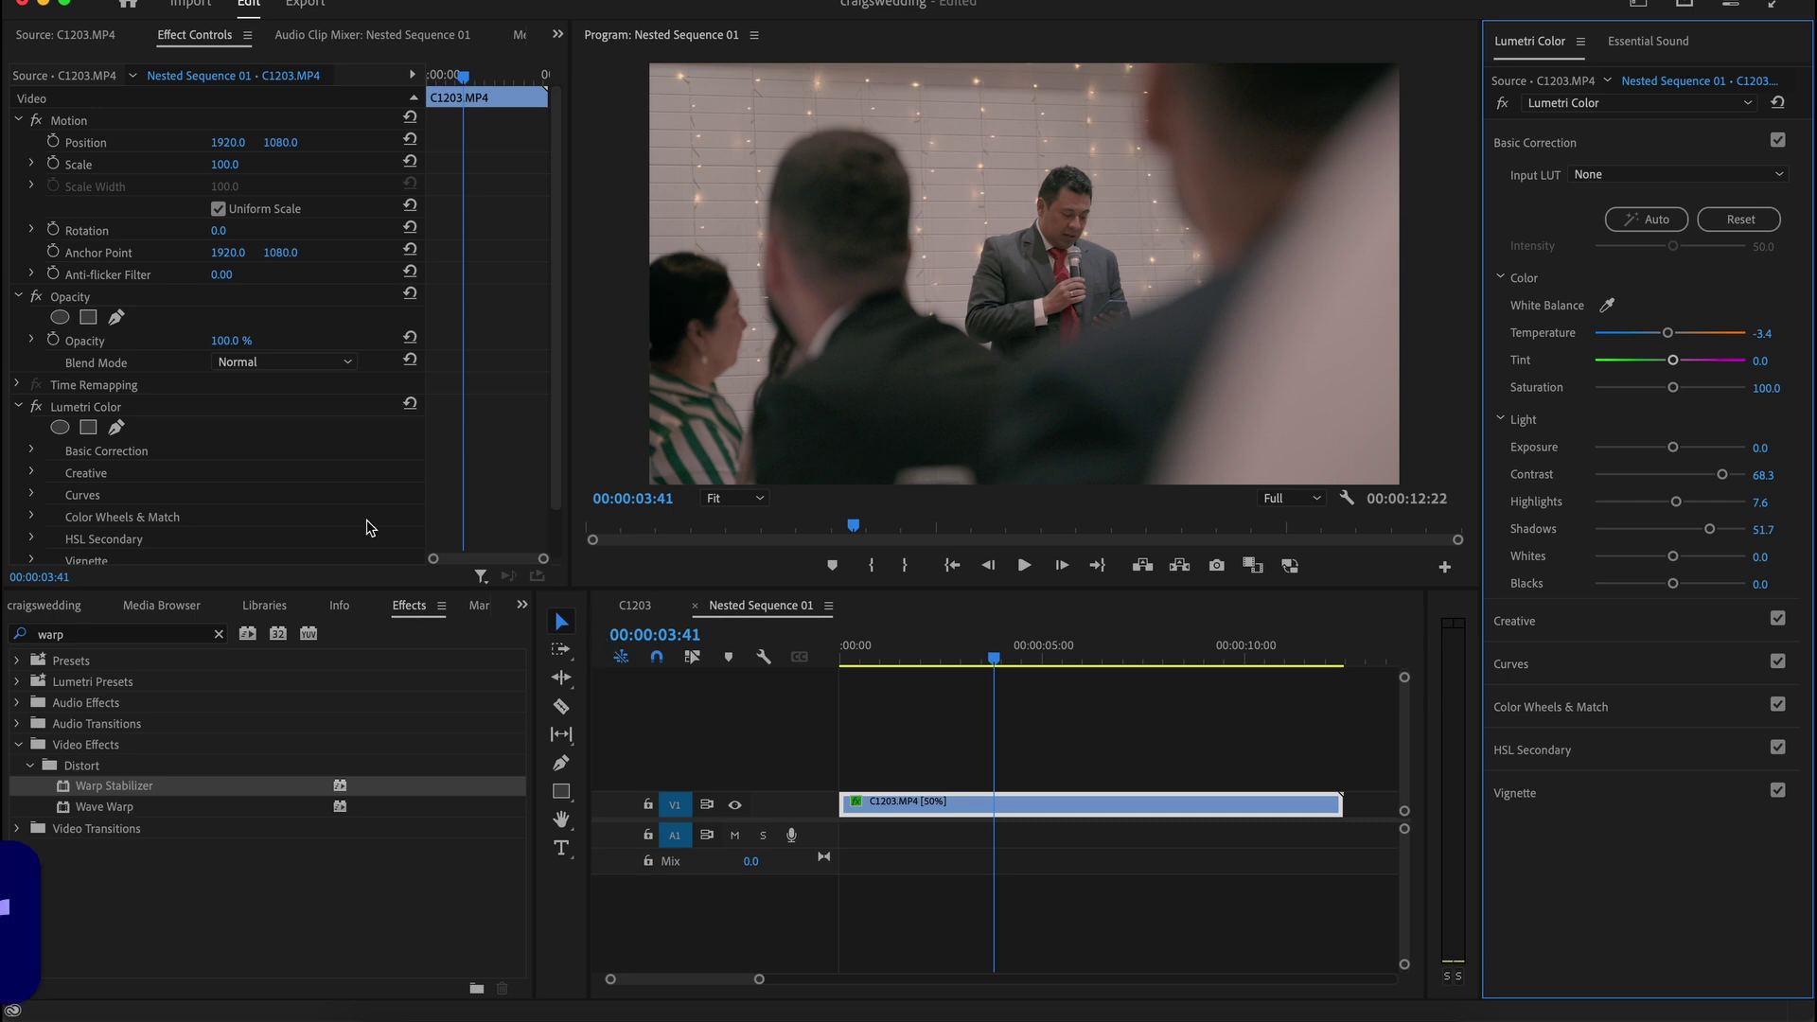
click(221, 635)
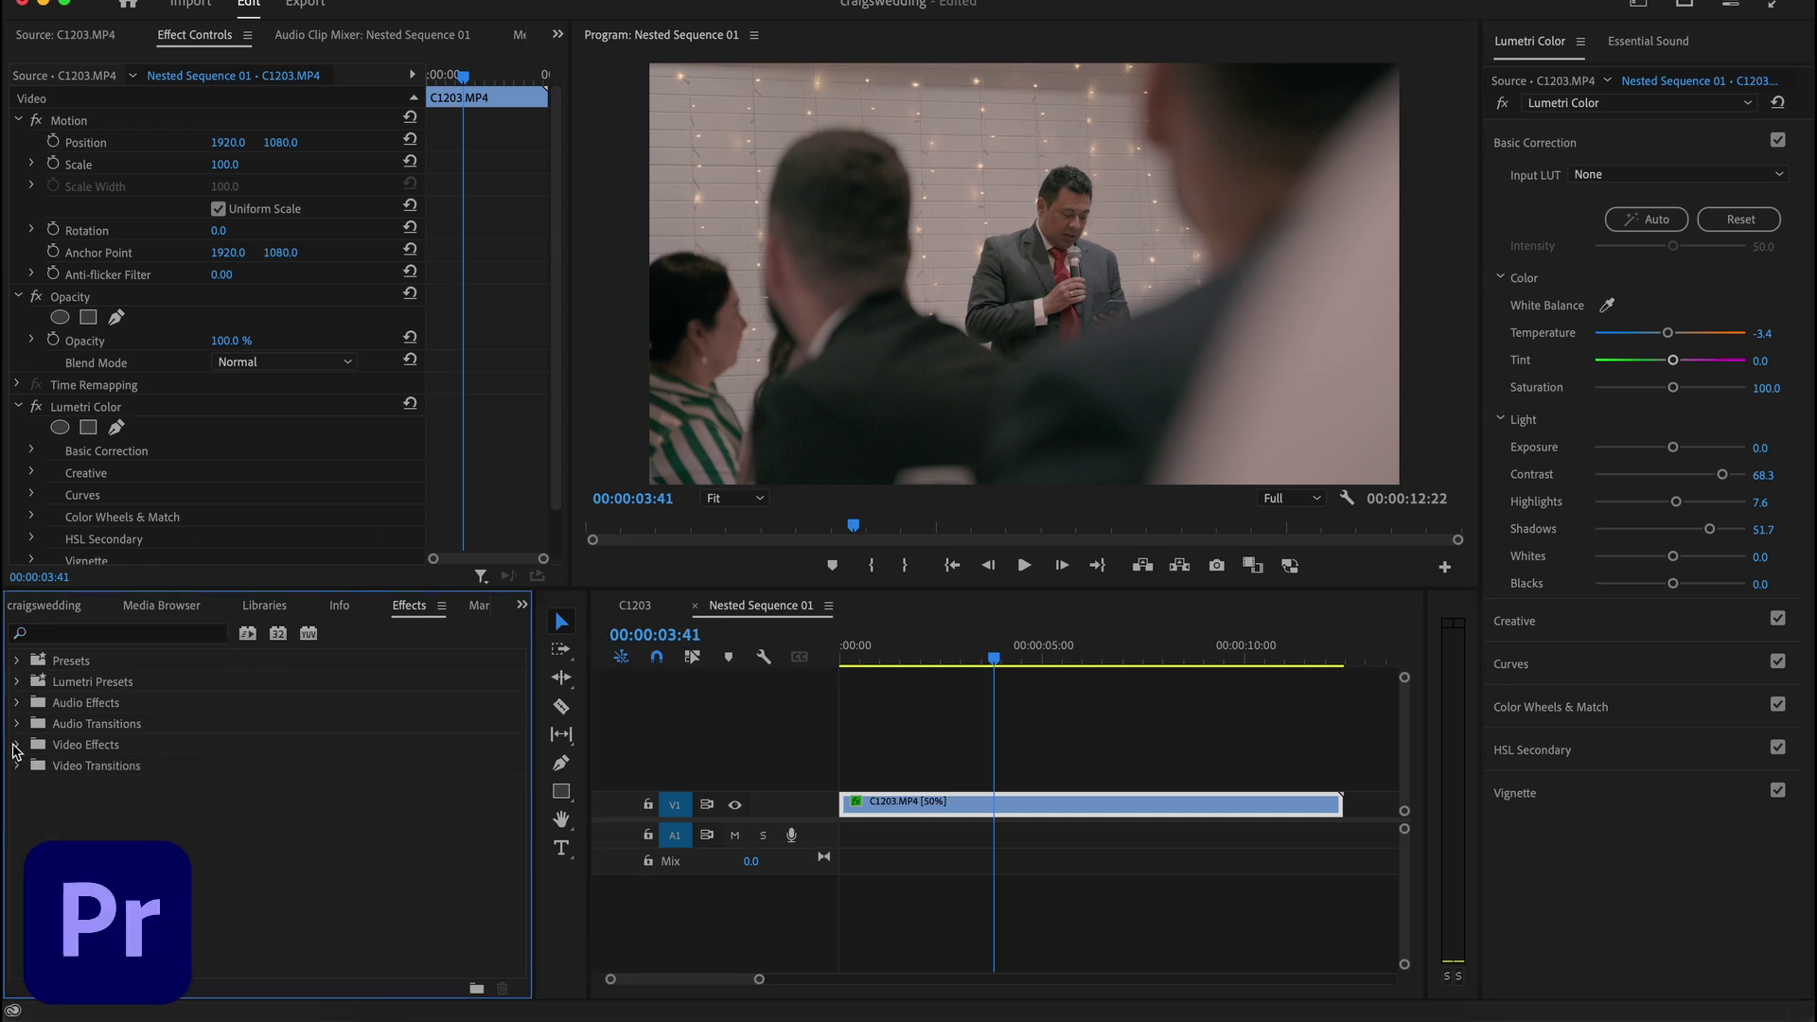
click(18, 746)
scroll(193, 796, down, 3)
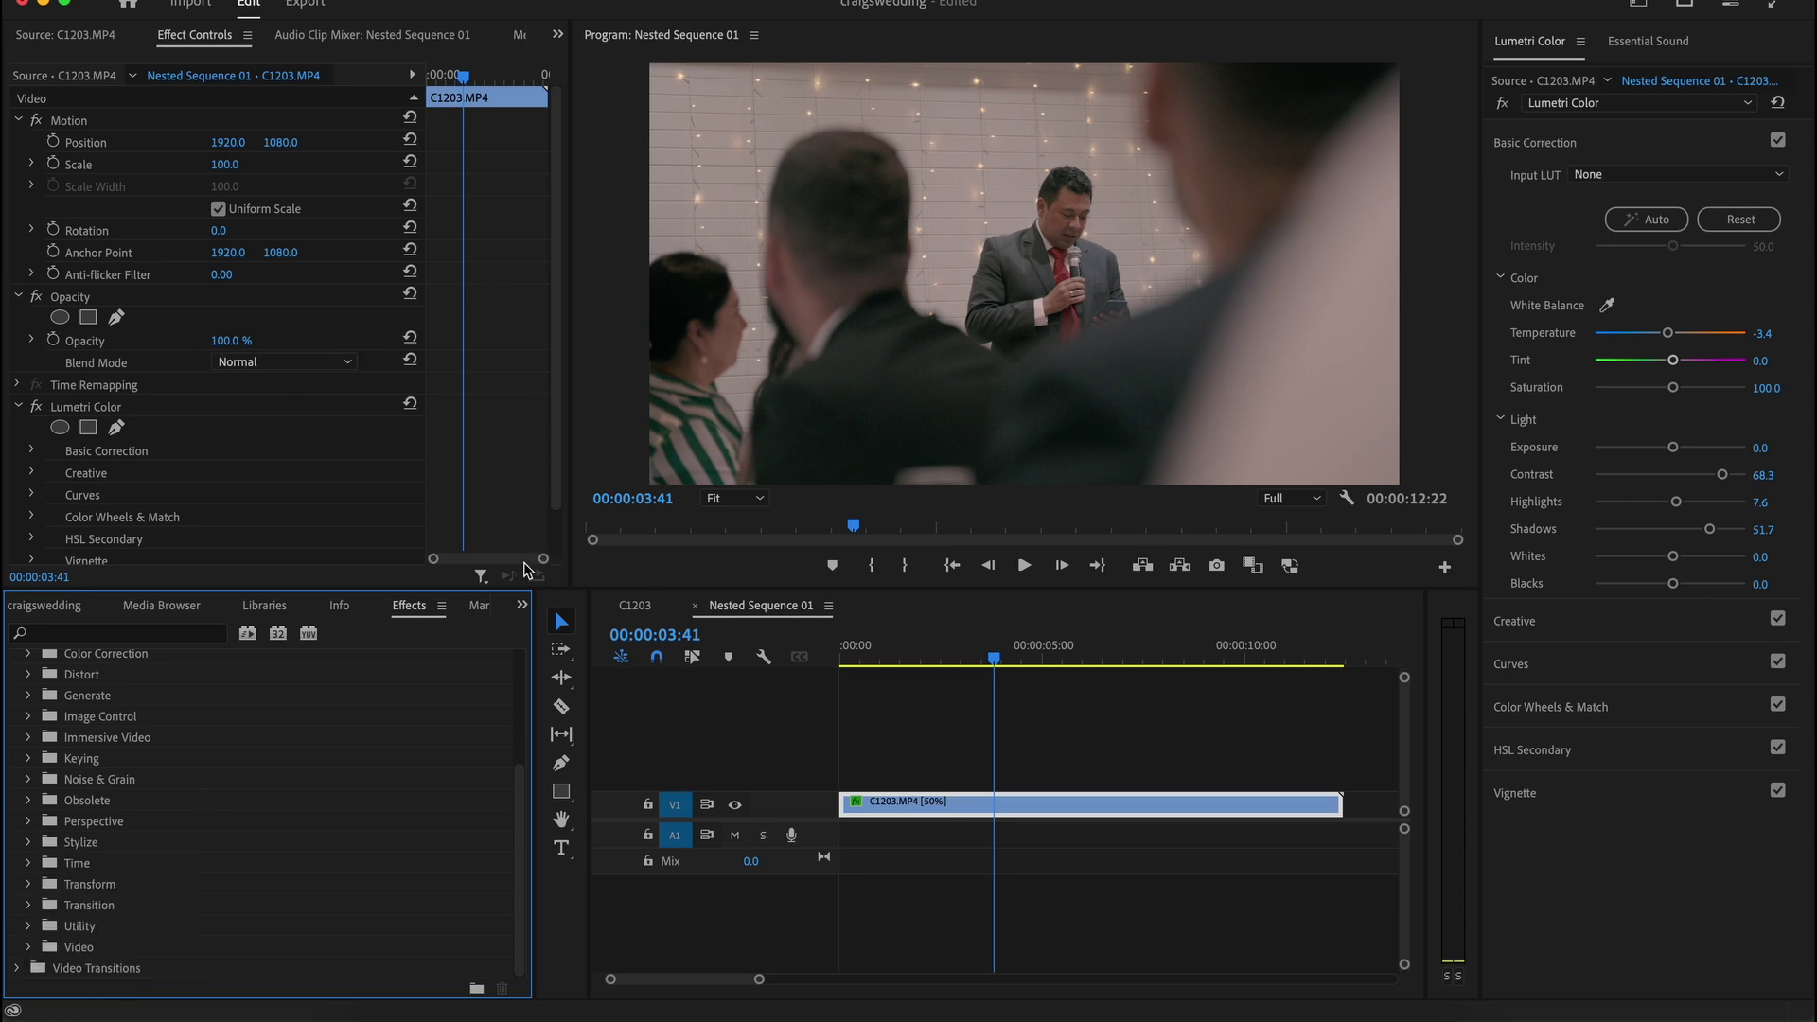
click(521, 604)
Add a text box reading "AND WE CAN PUT SOME WRITING HERE." over the speech and move its graphic to the sequence start
click(561, 849)
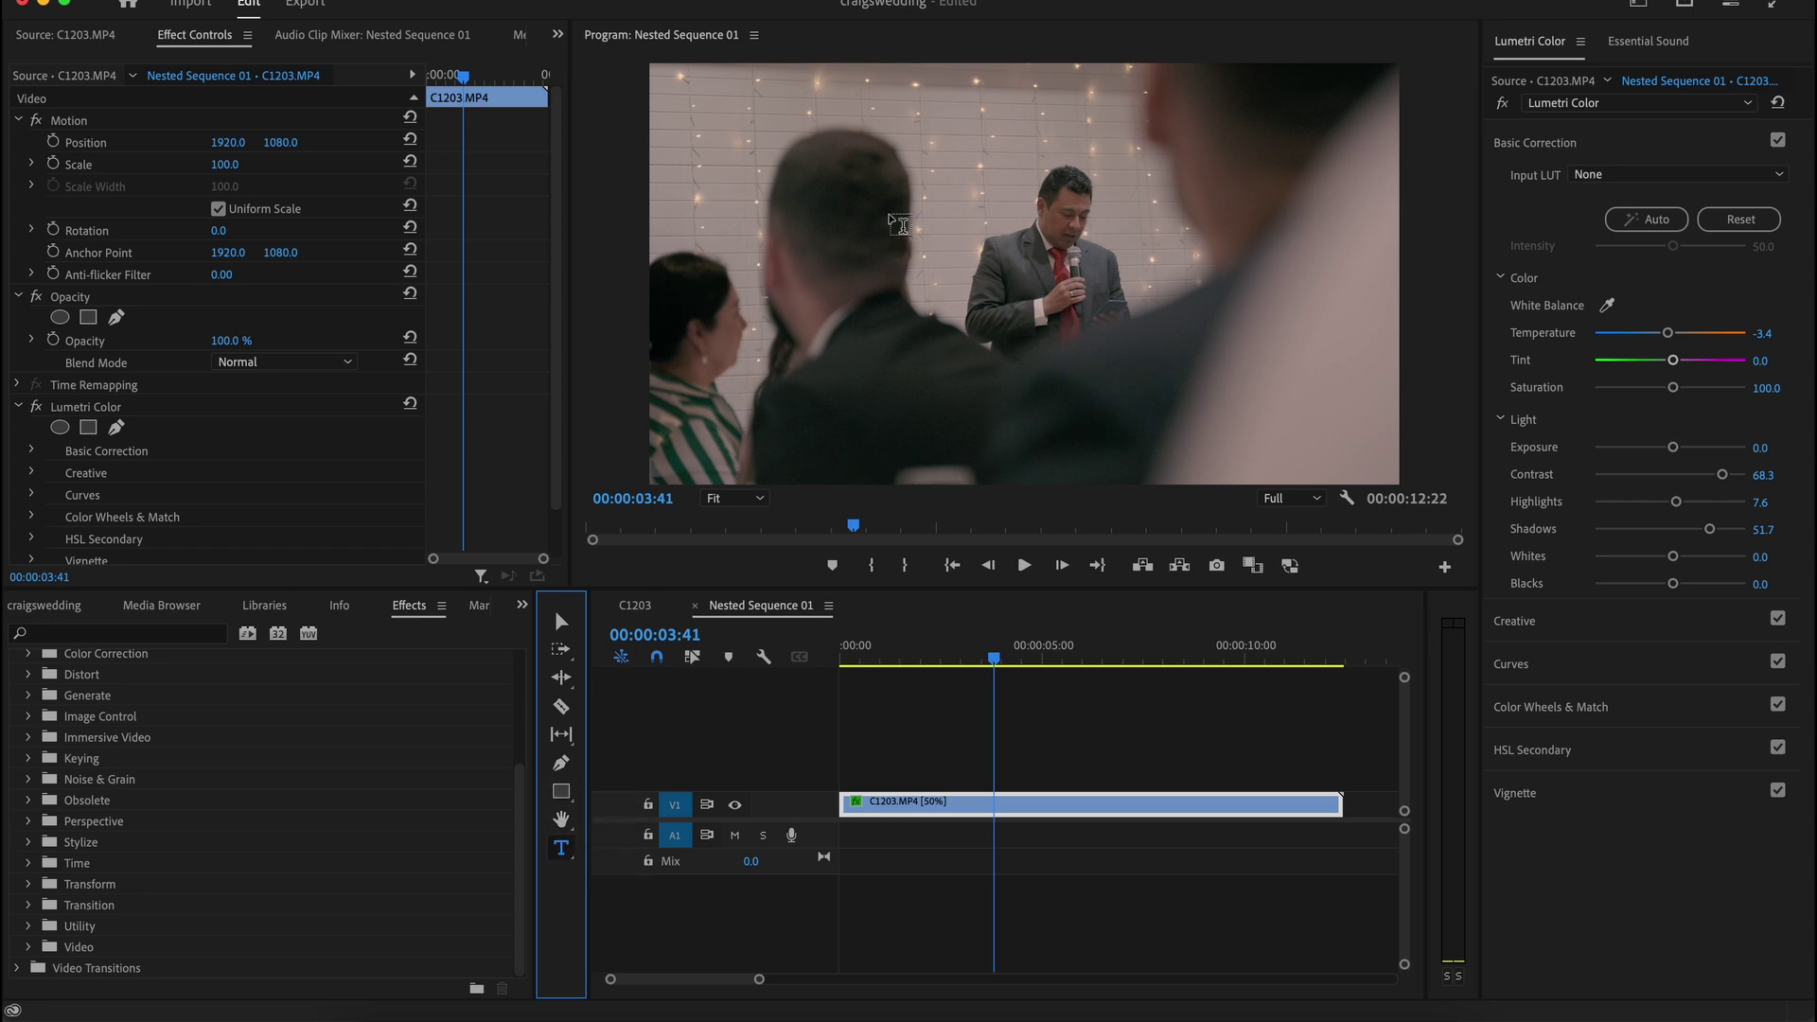
drag(774, 135, 1272, 410)
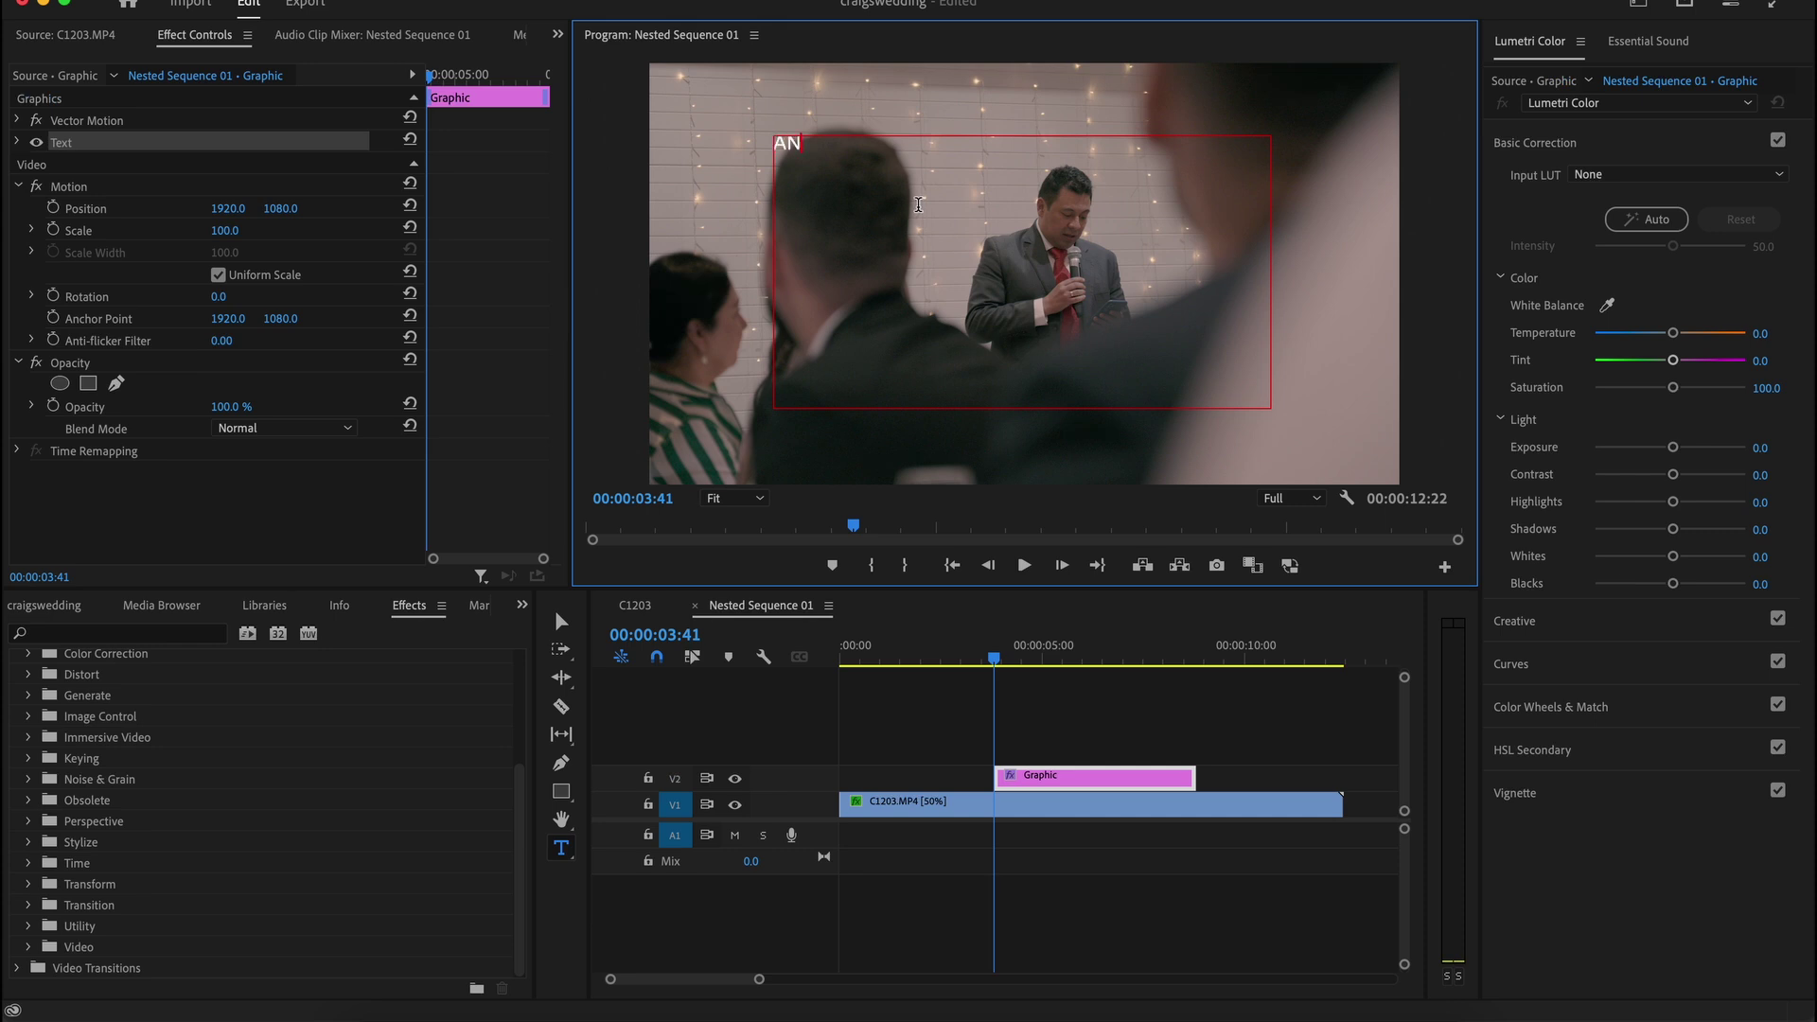
text(AND WE CAN PUT SOME WRITING HERE.)
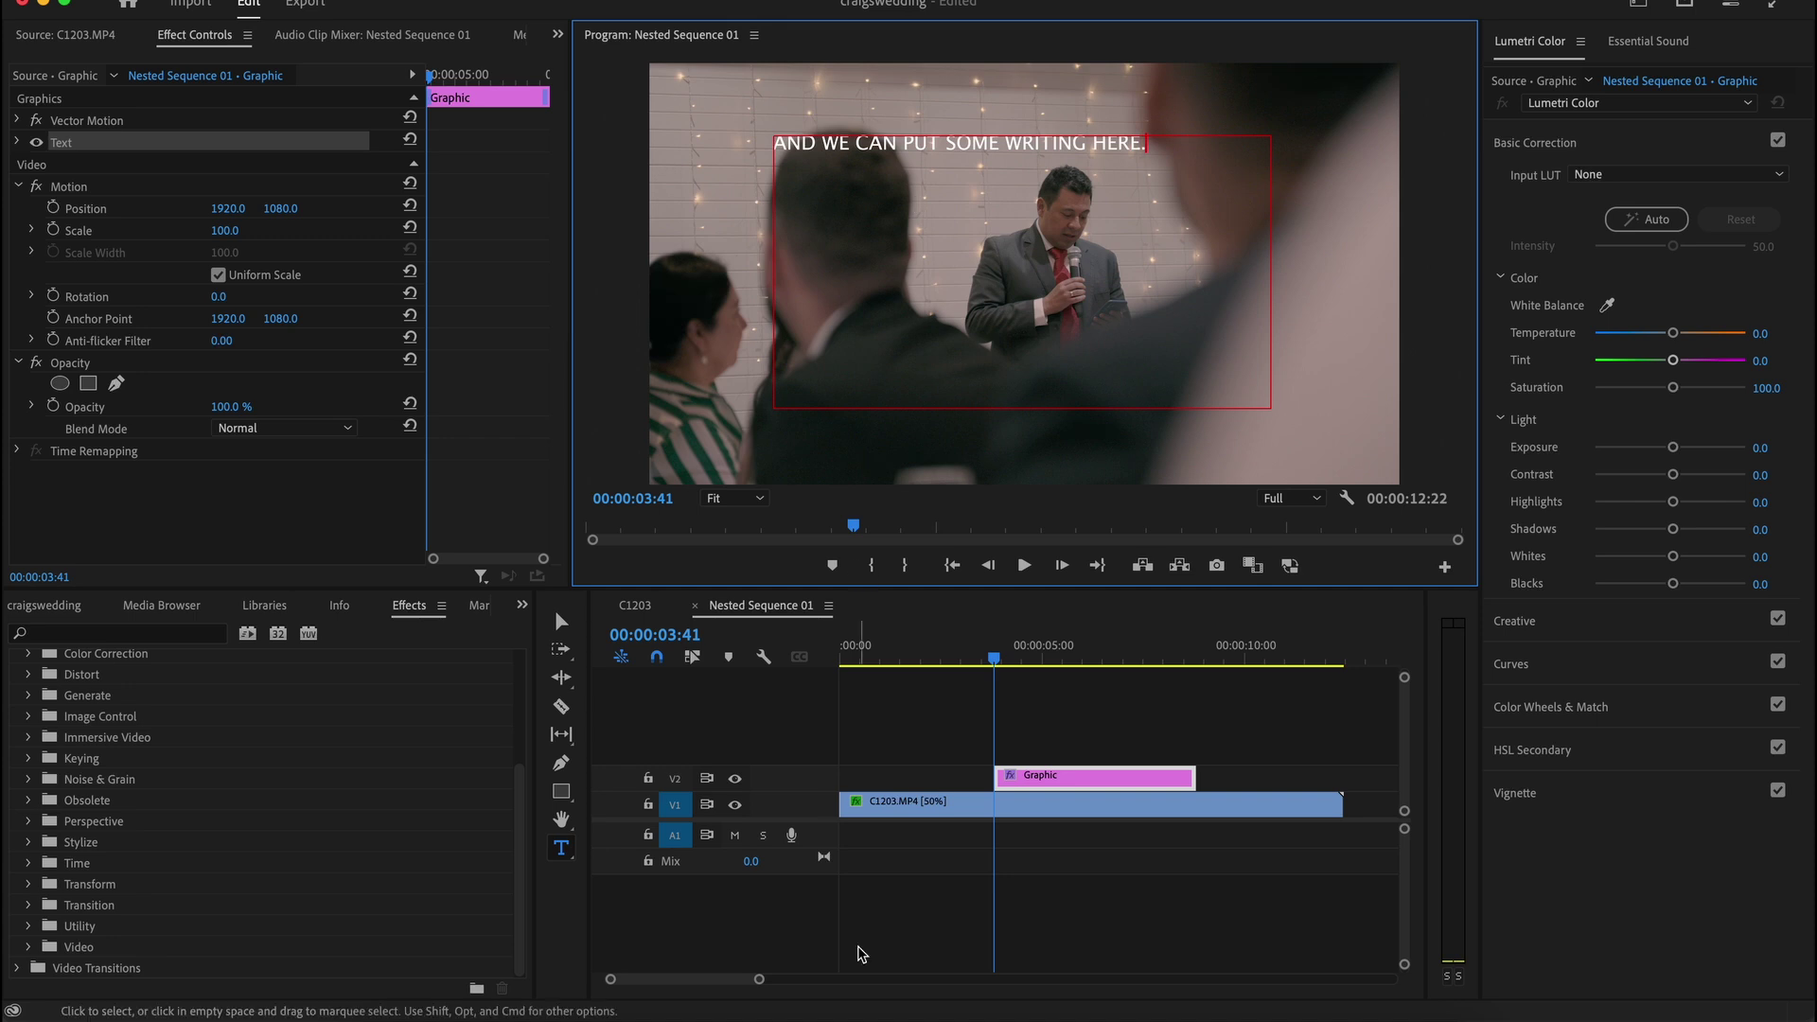
click(1034, 778)
drag(1033, 777, 877, 778)
click(970, 714)
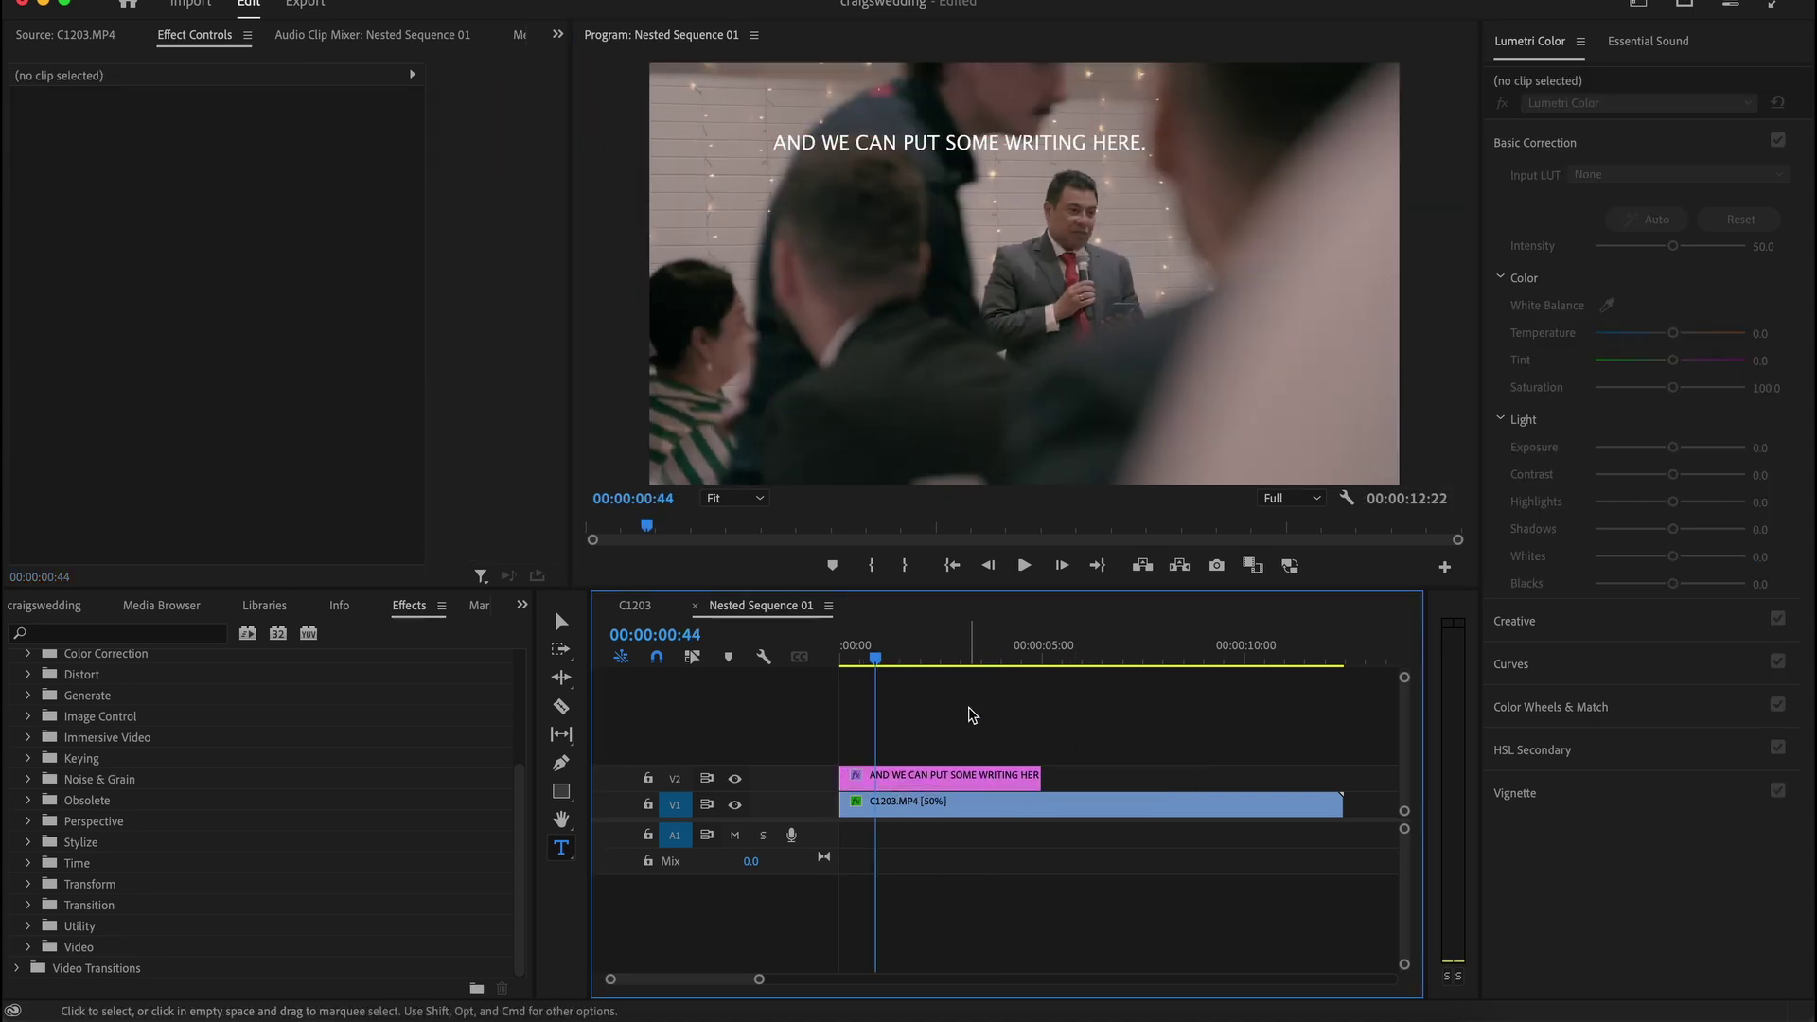
Set the font of the "AND WE CAN PUT SOME WRITING HERE." text to Menlo
click(946, 778)
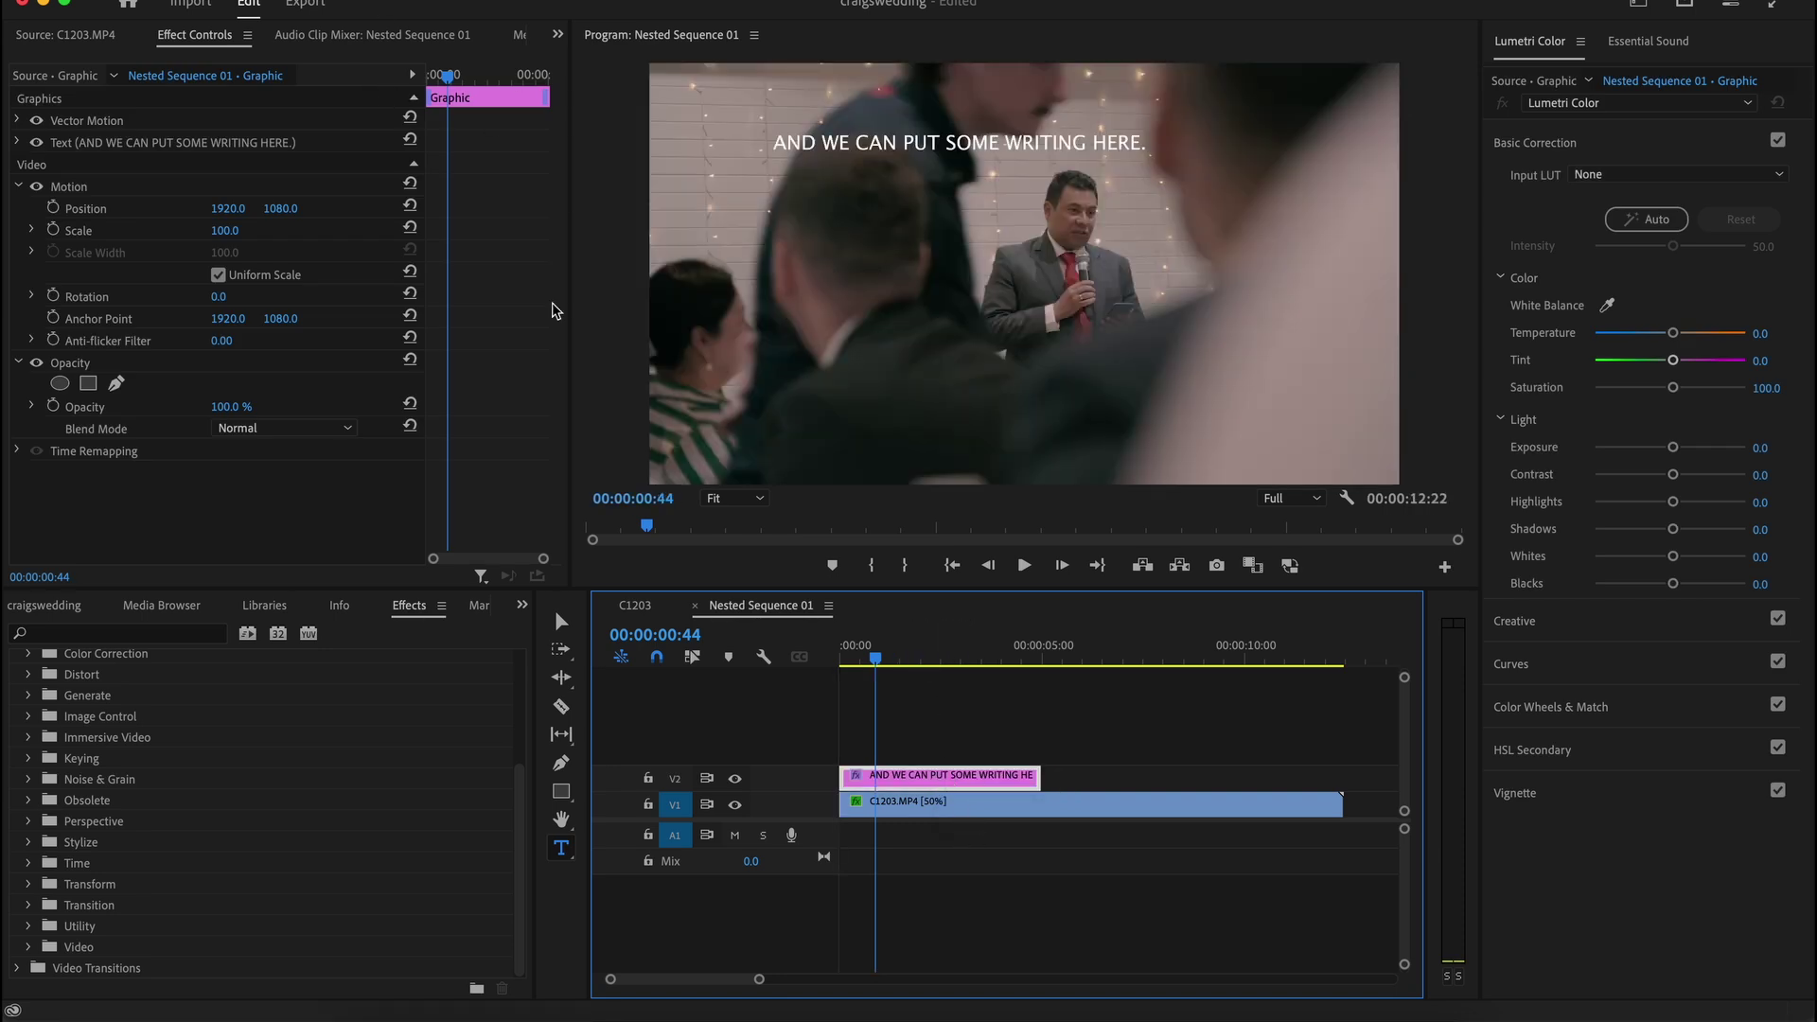
click(557, 34)
click(584, 84)
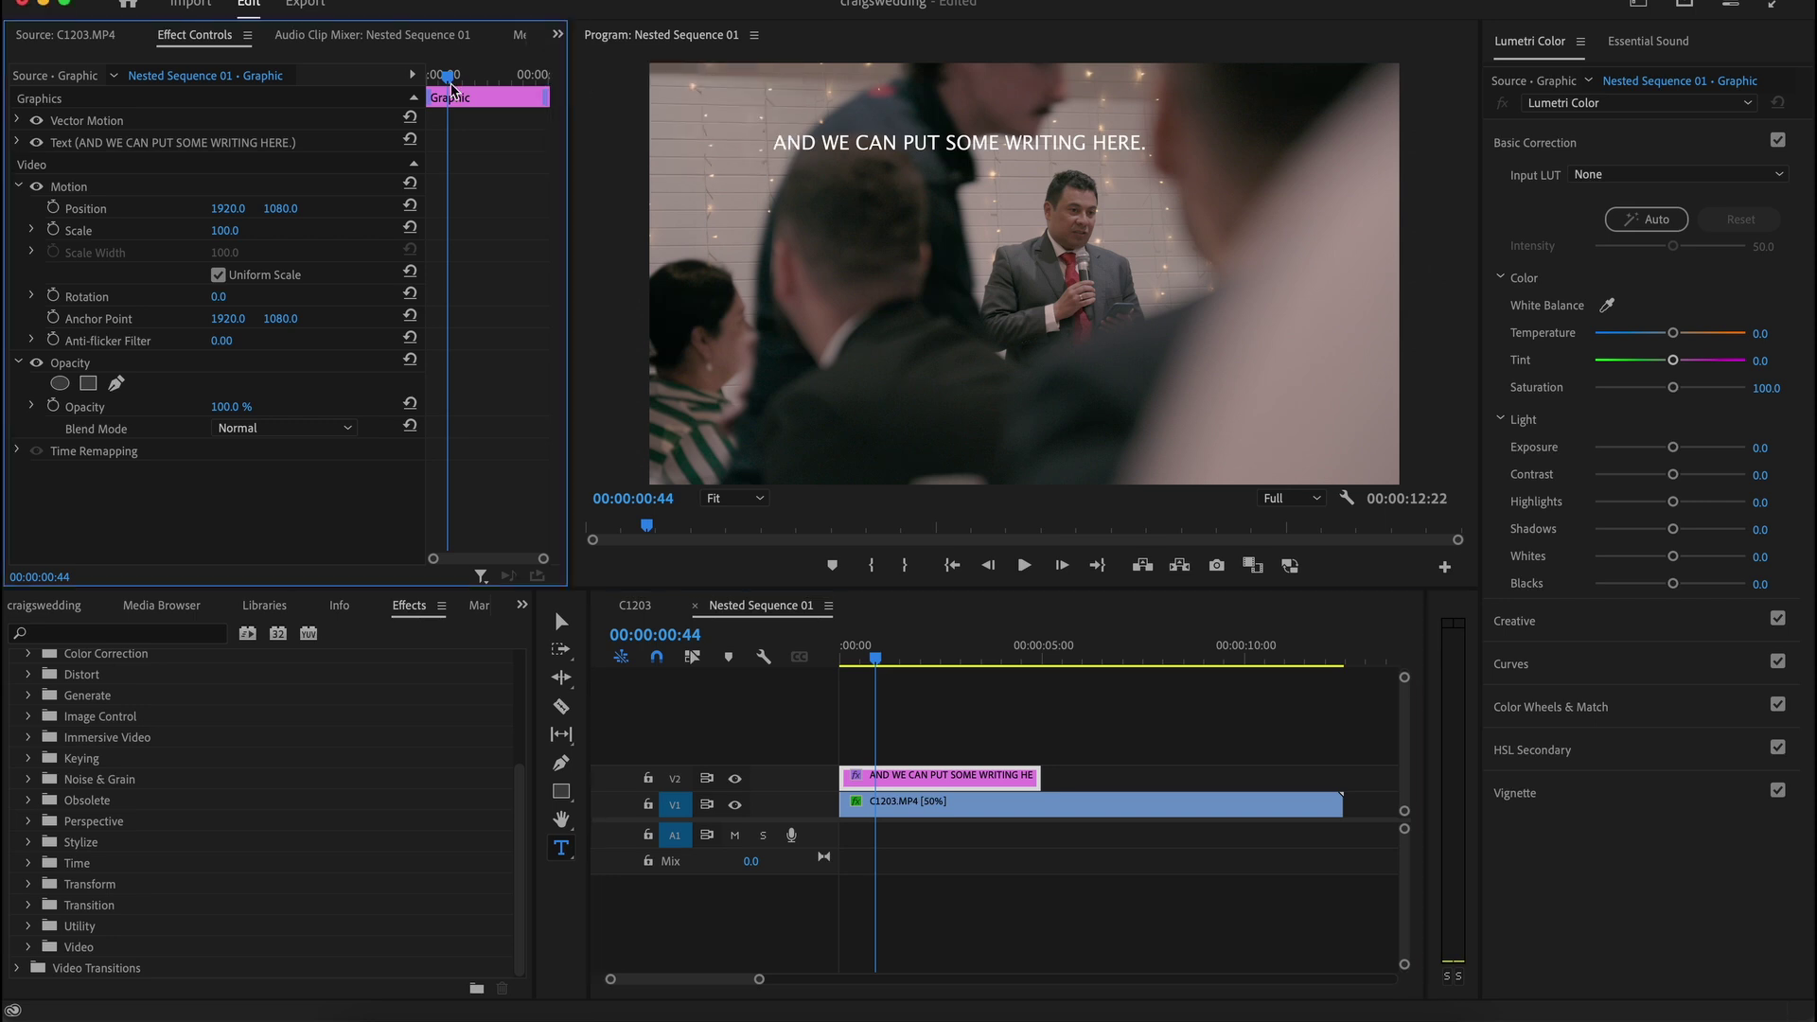
click(17, 142)
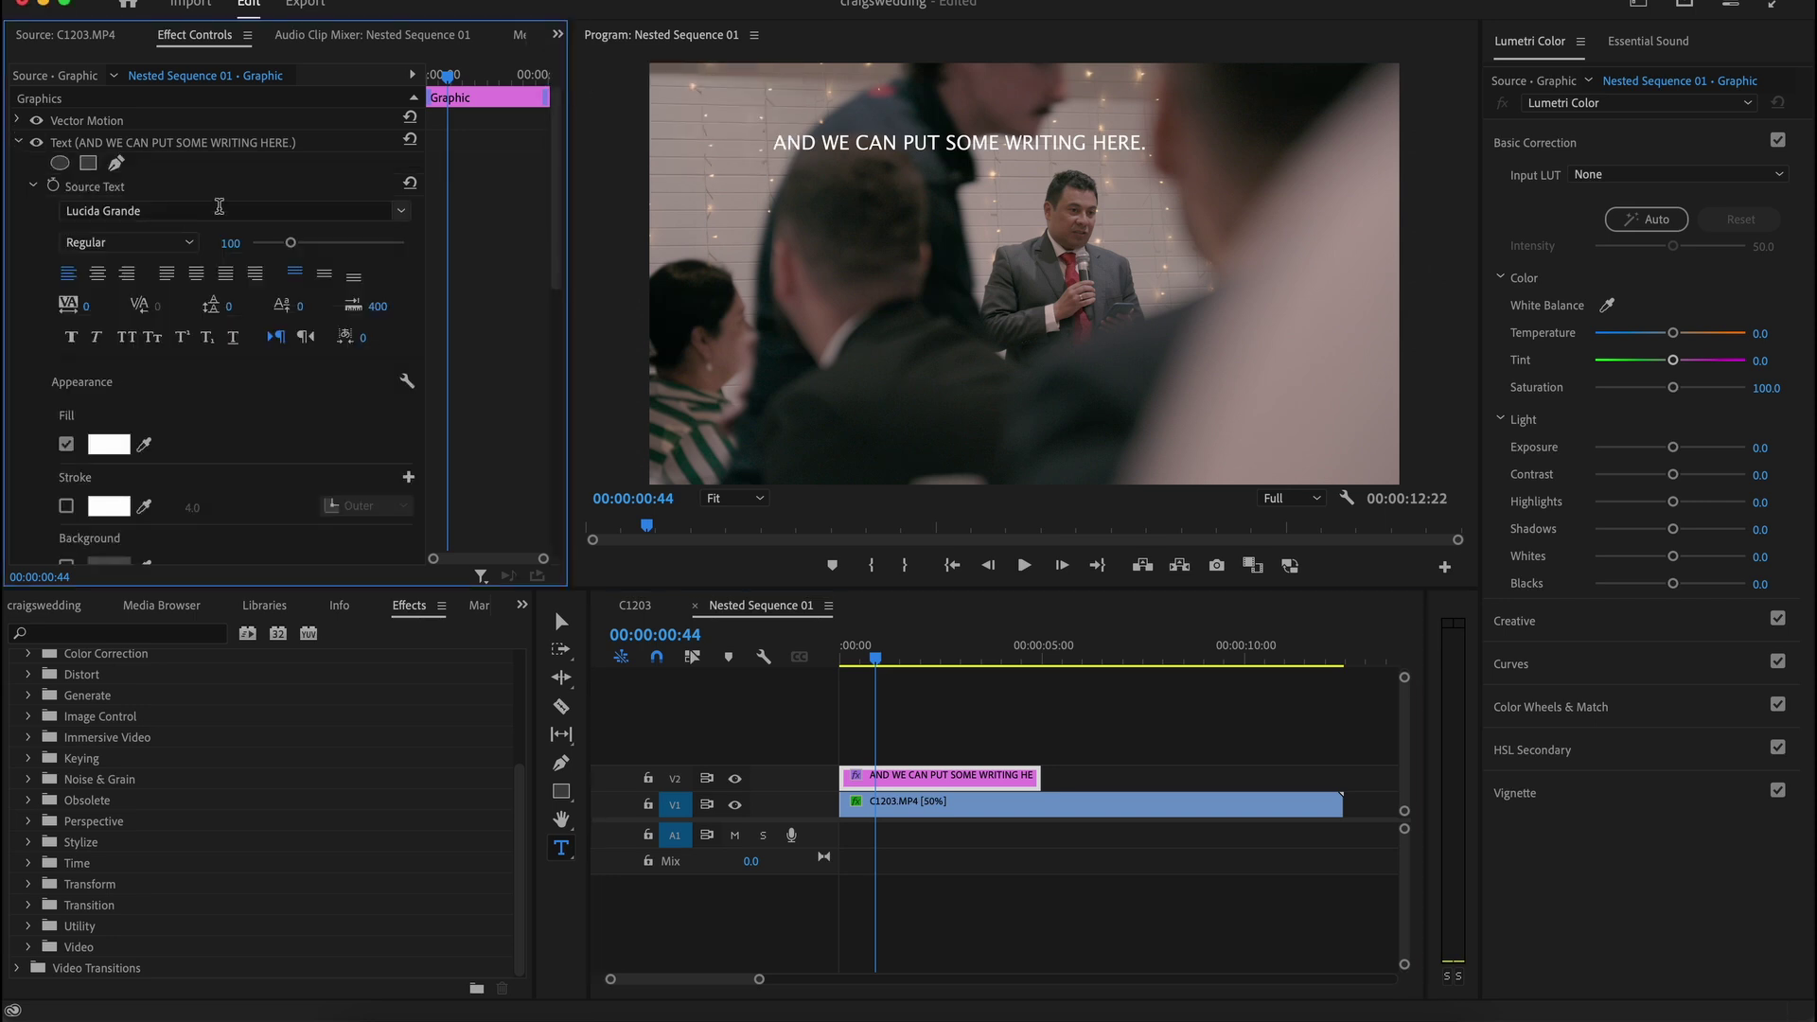
click(409, 216)
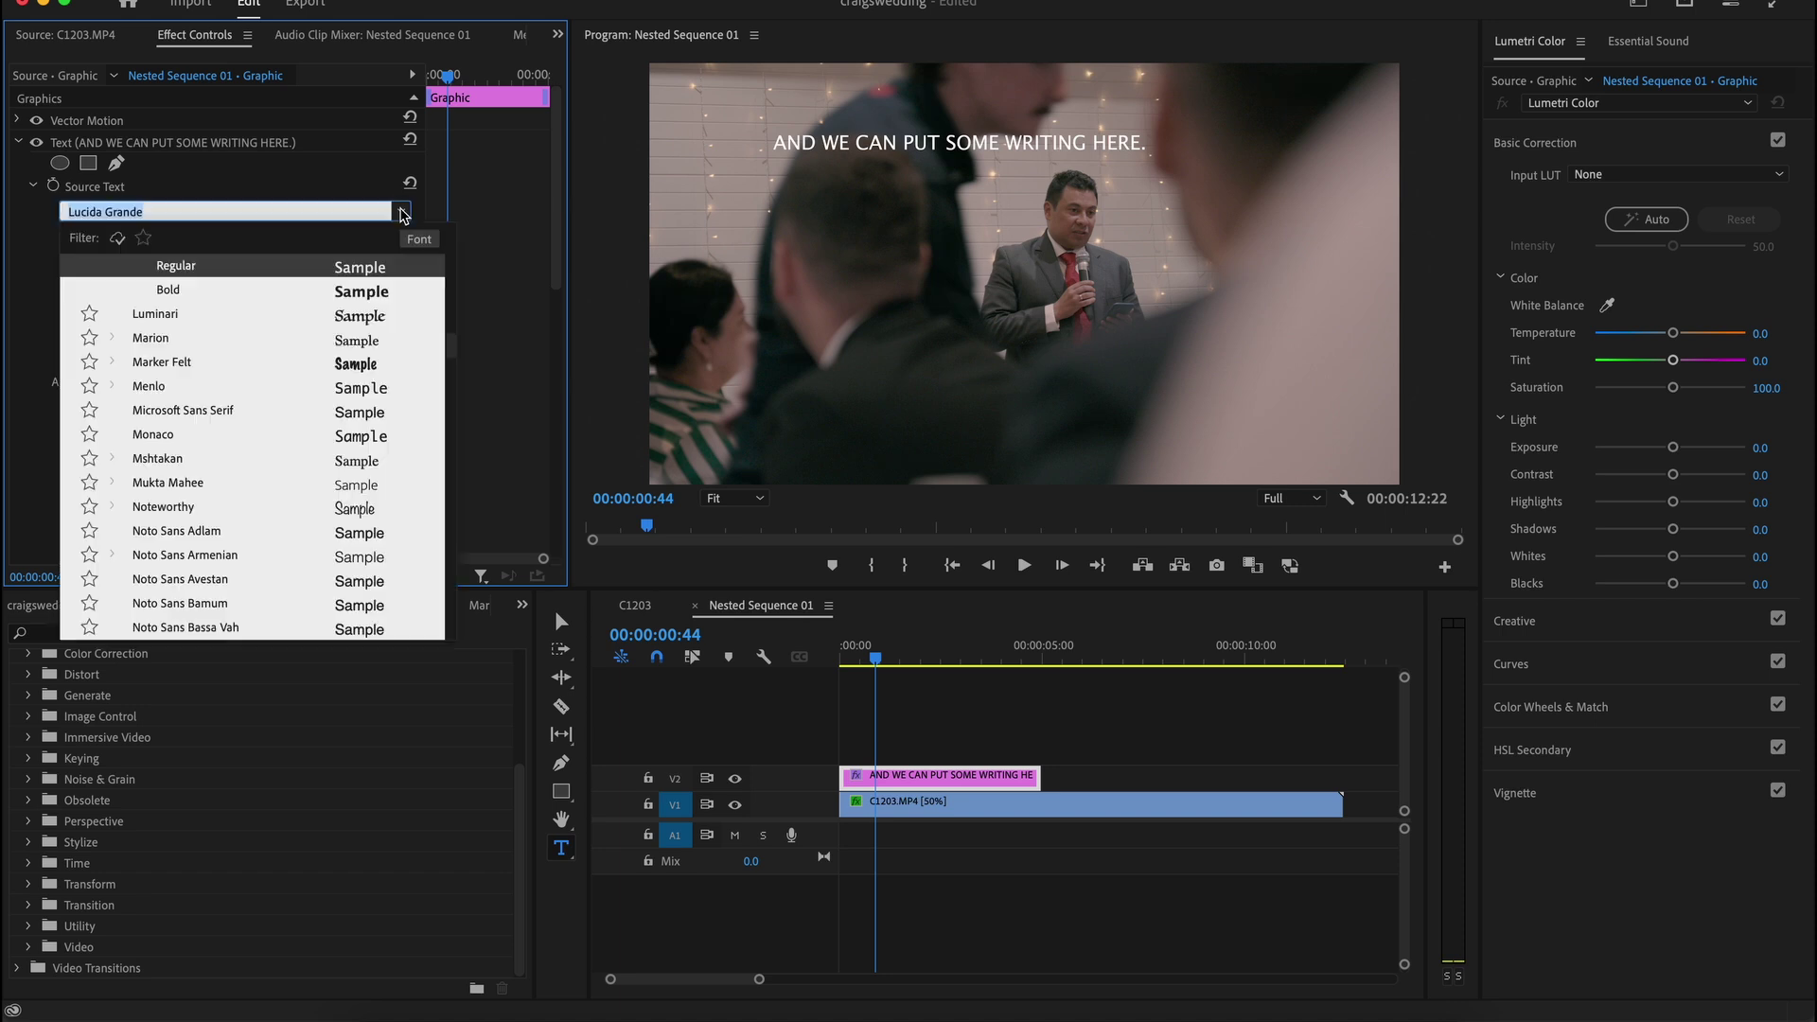
click(293, 402)
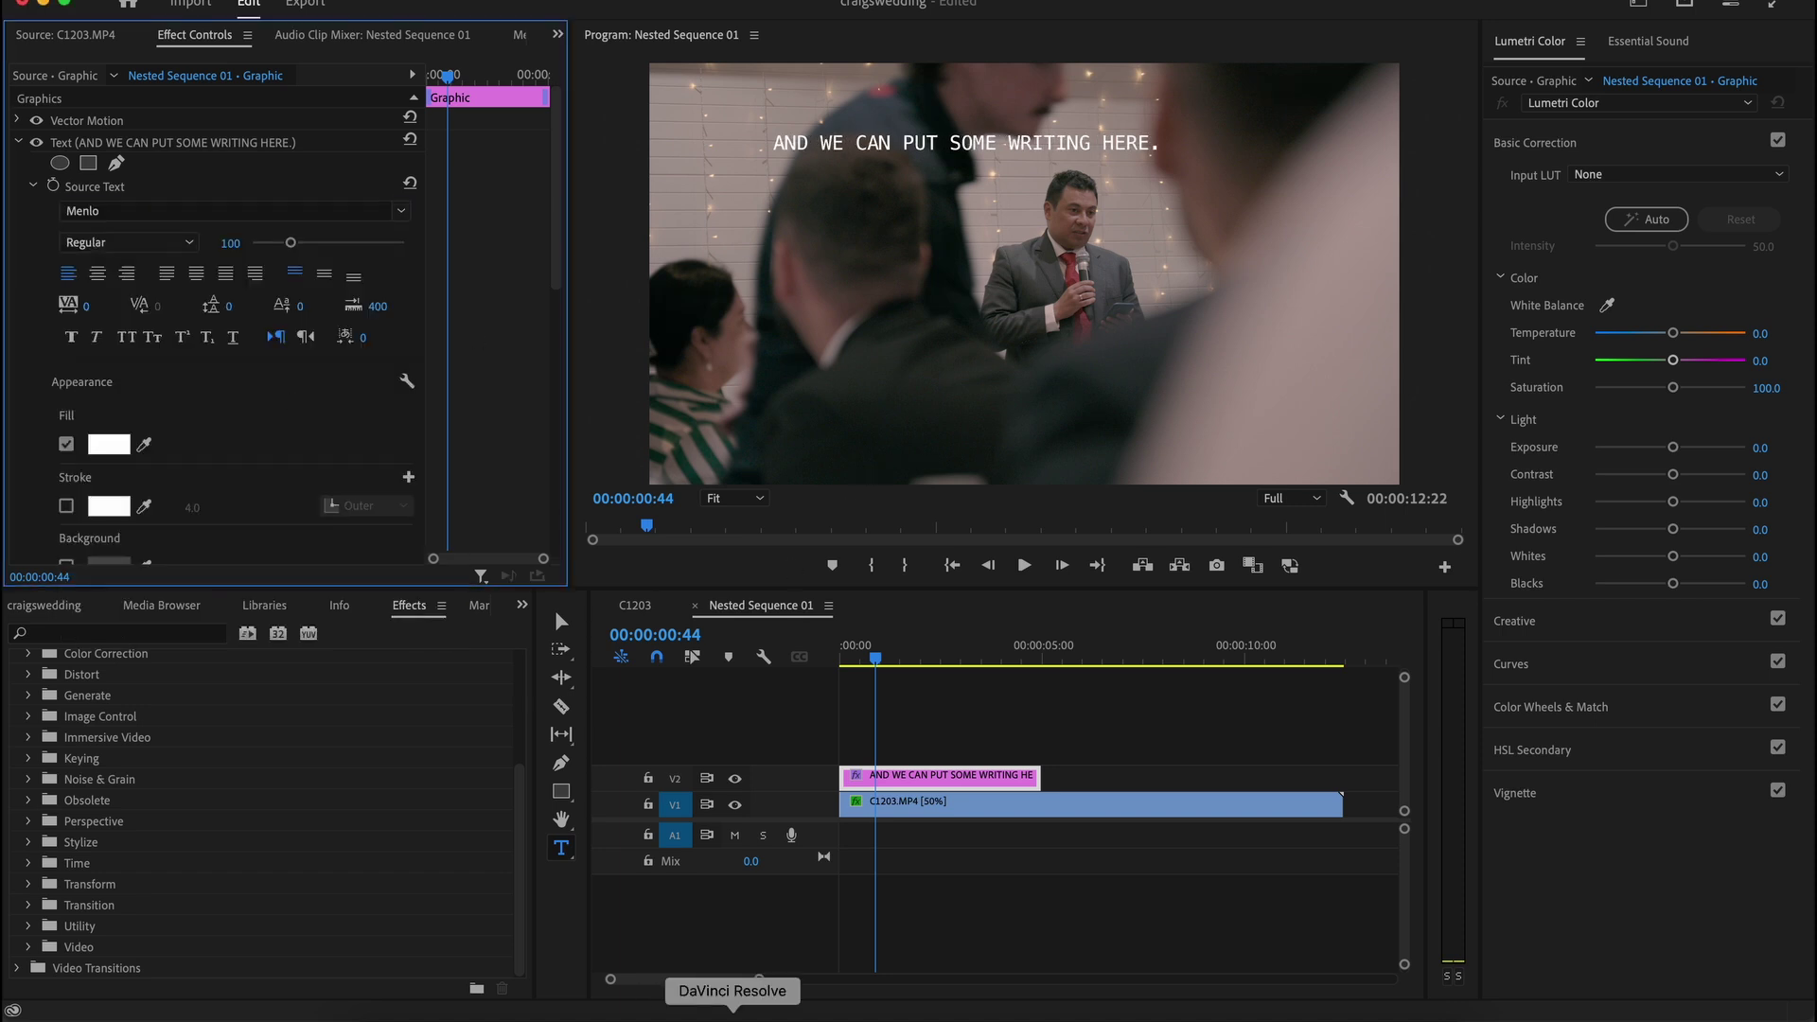
Switch to DaVinci Resolve, add the Dark Box Text fusion title right after the Scroll title on Video 2 and preview its animation
click(733, 1006)
scroll(345, 765, down, 3)
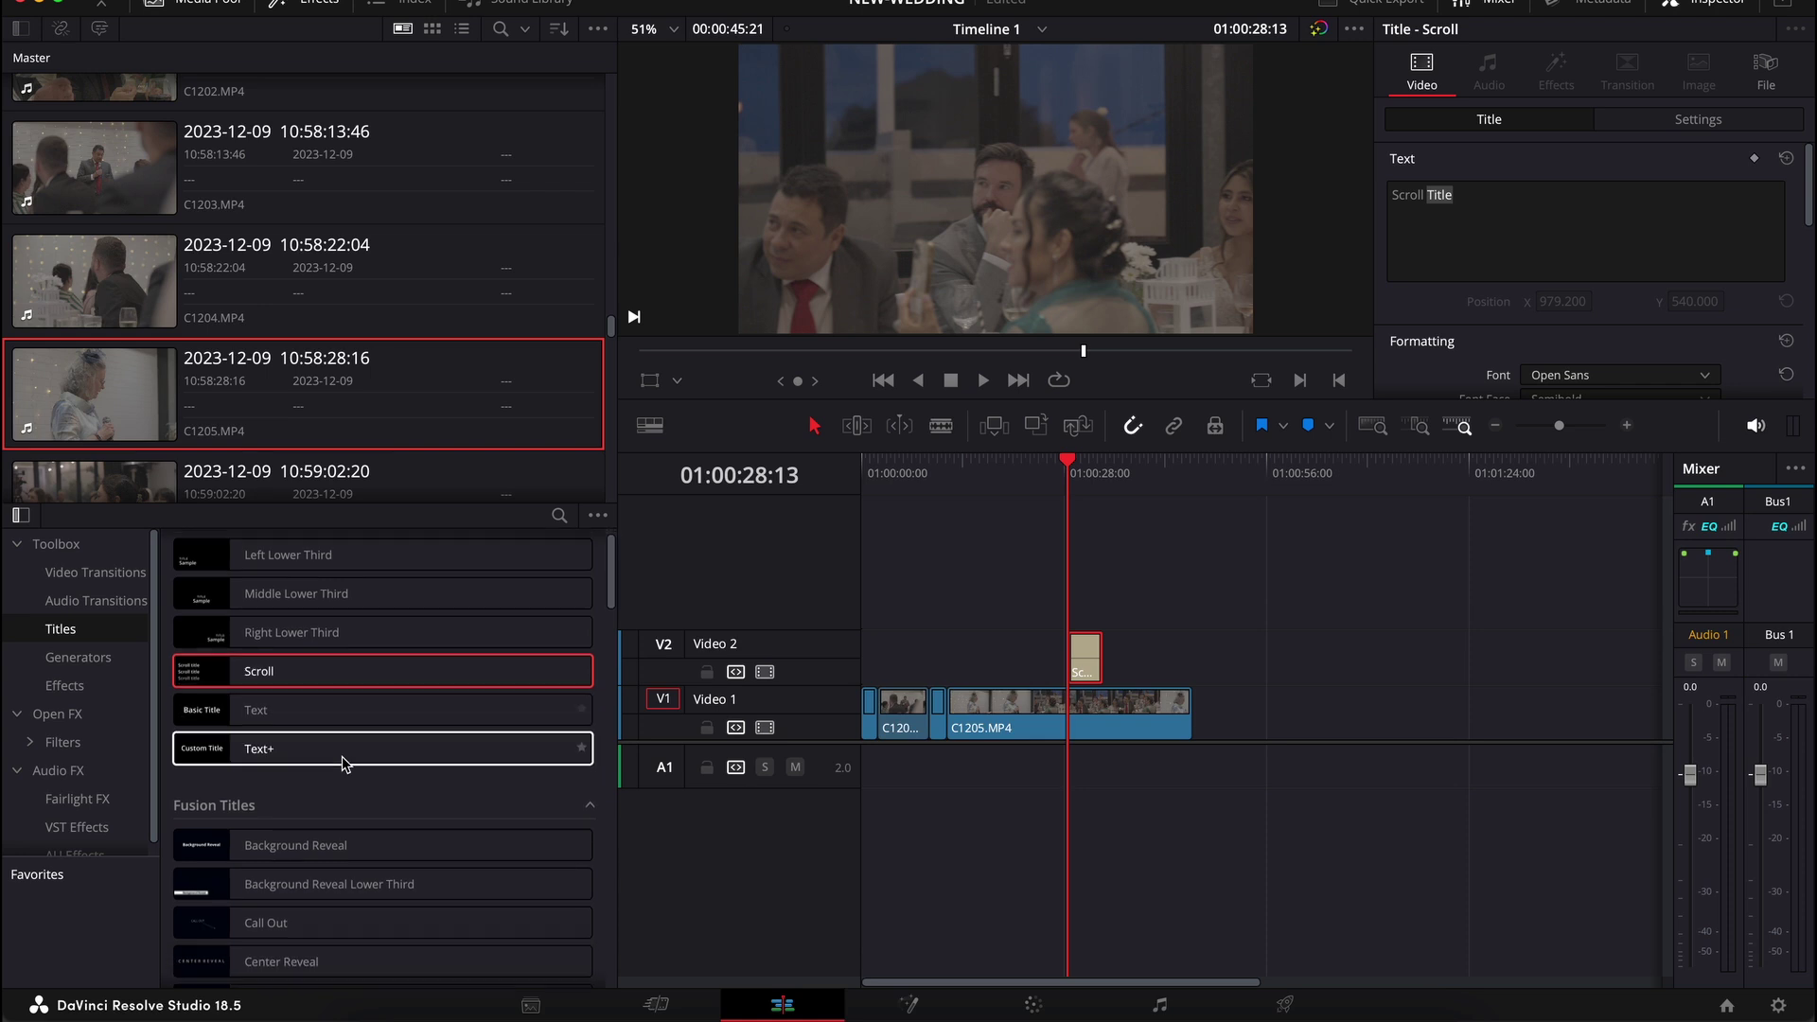
scroll(346, 764, down, 3)
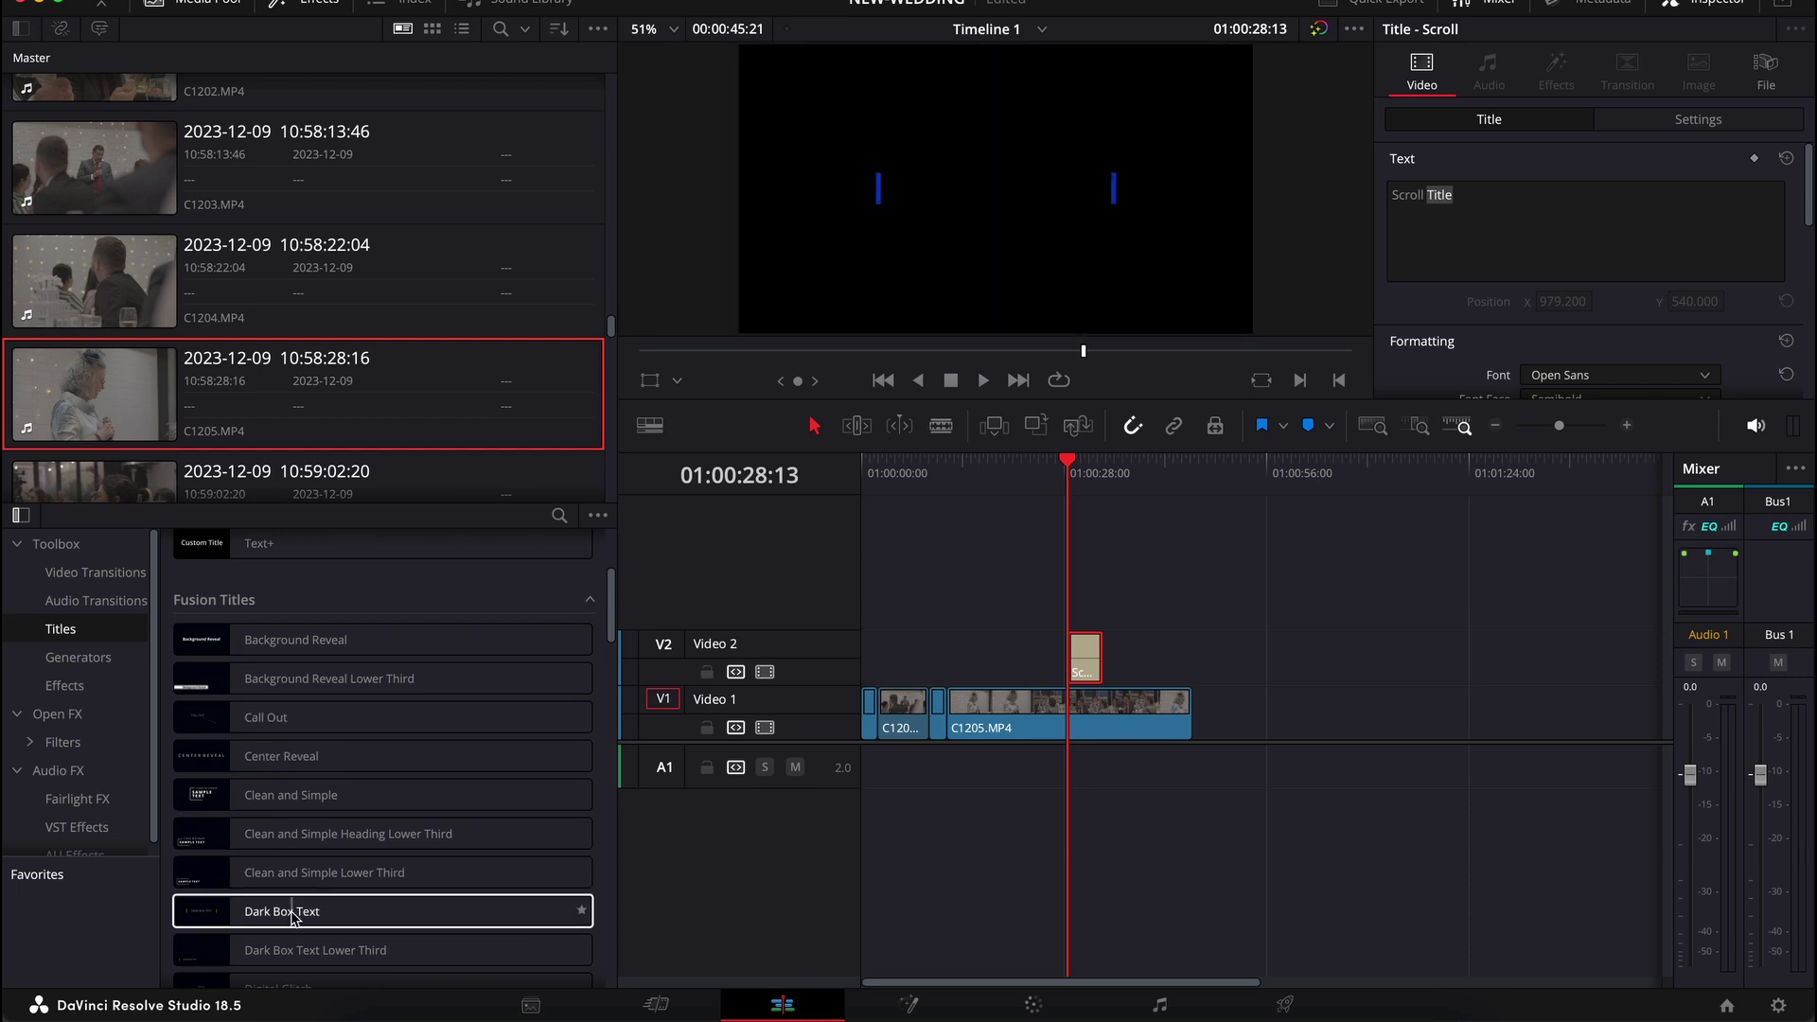
drag(291, 916, 1117, 653)
click(1111, 478)
key(space)
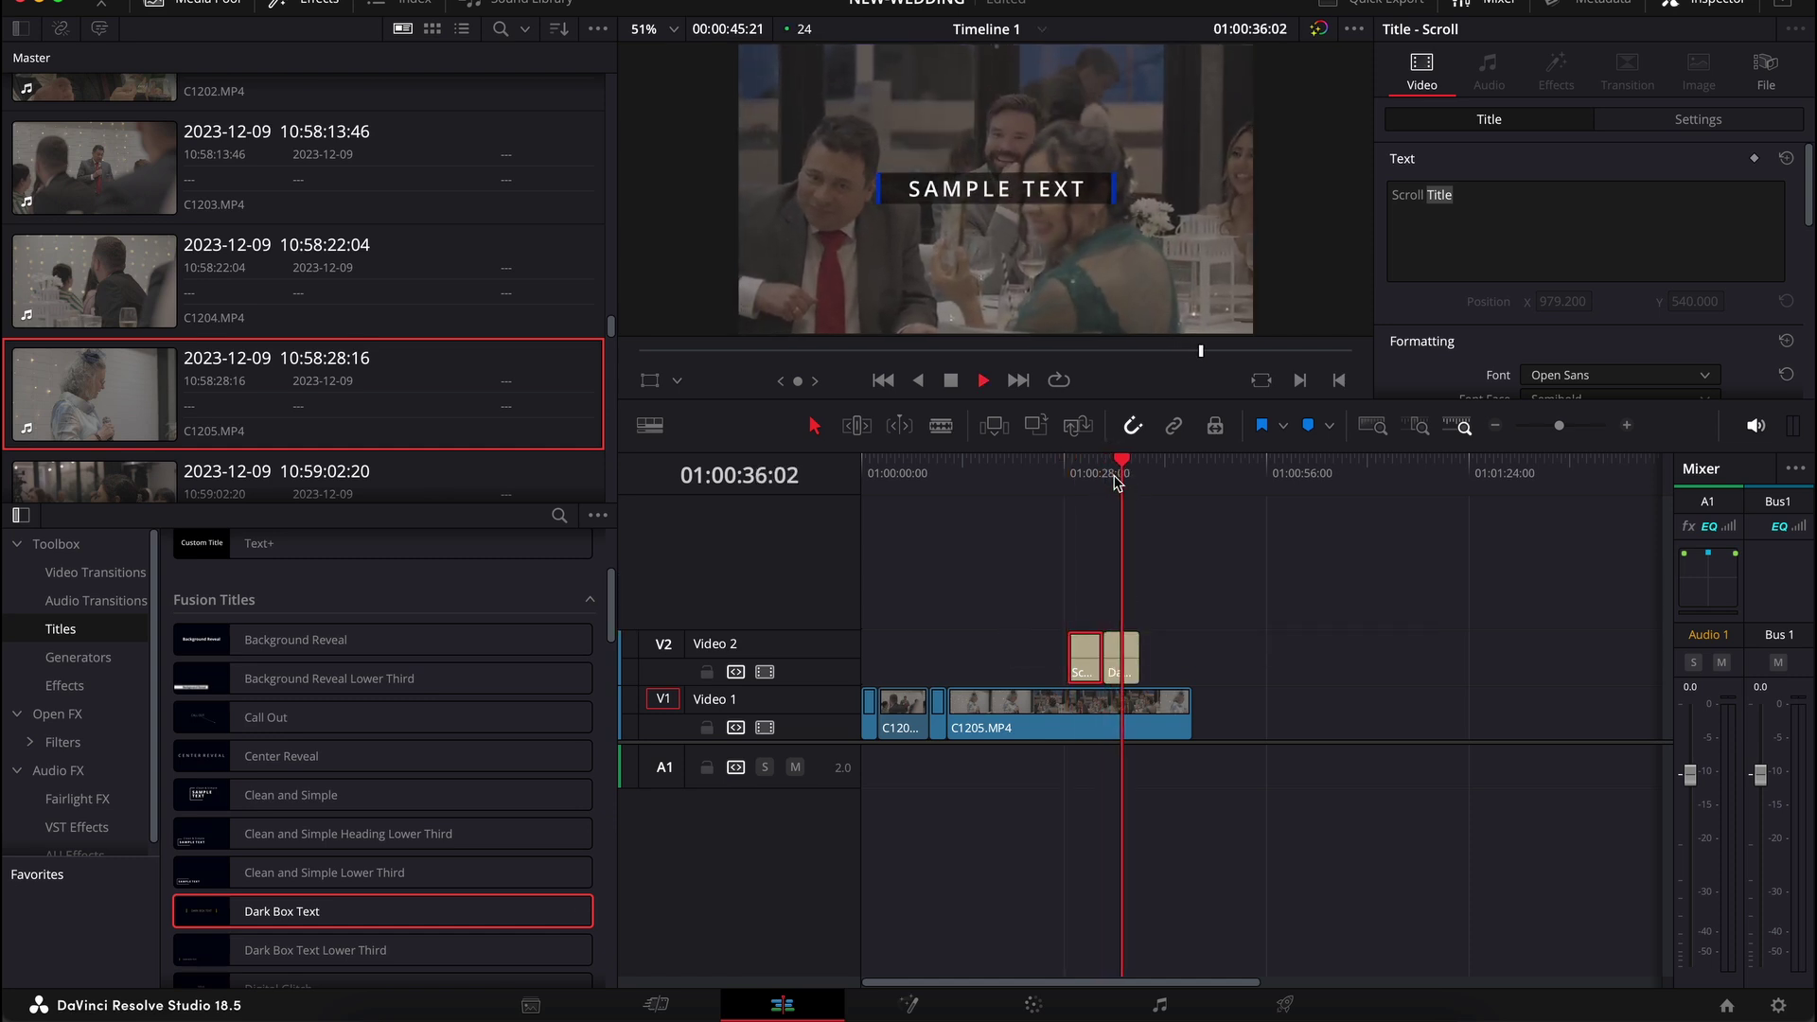
key(space)
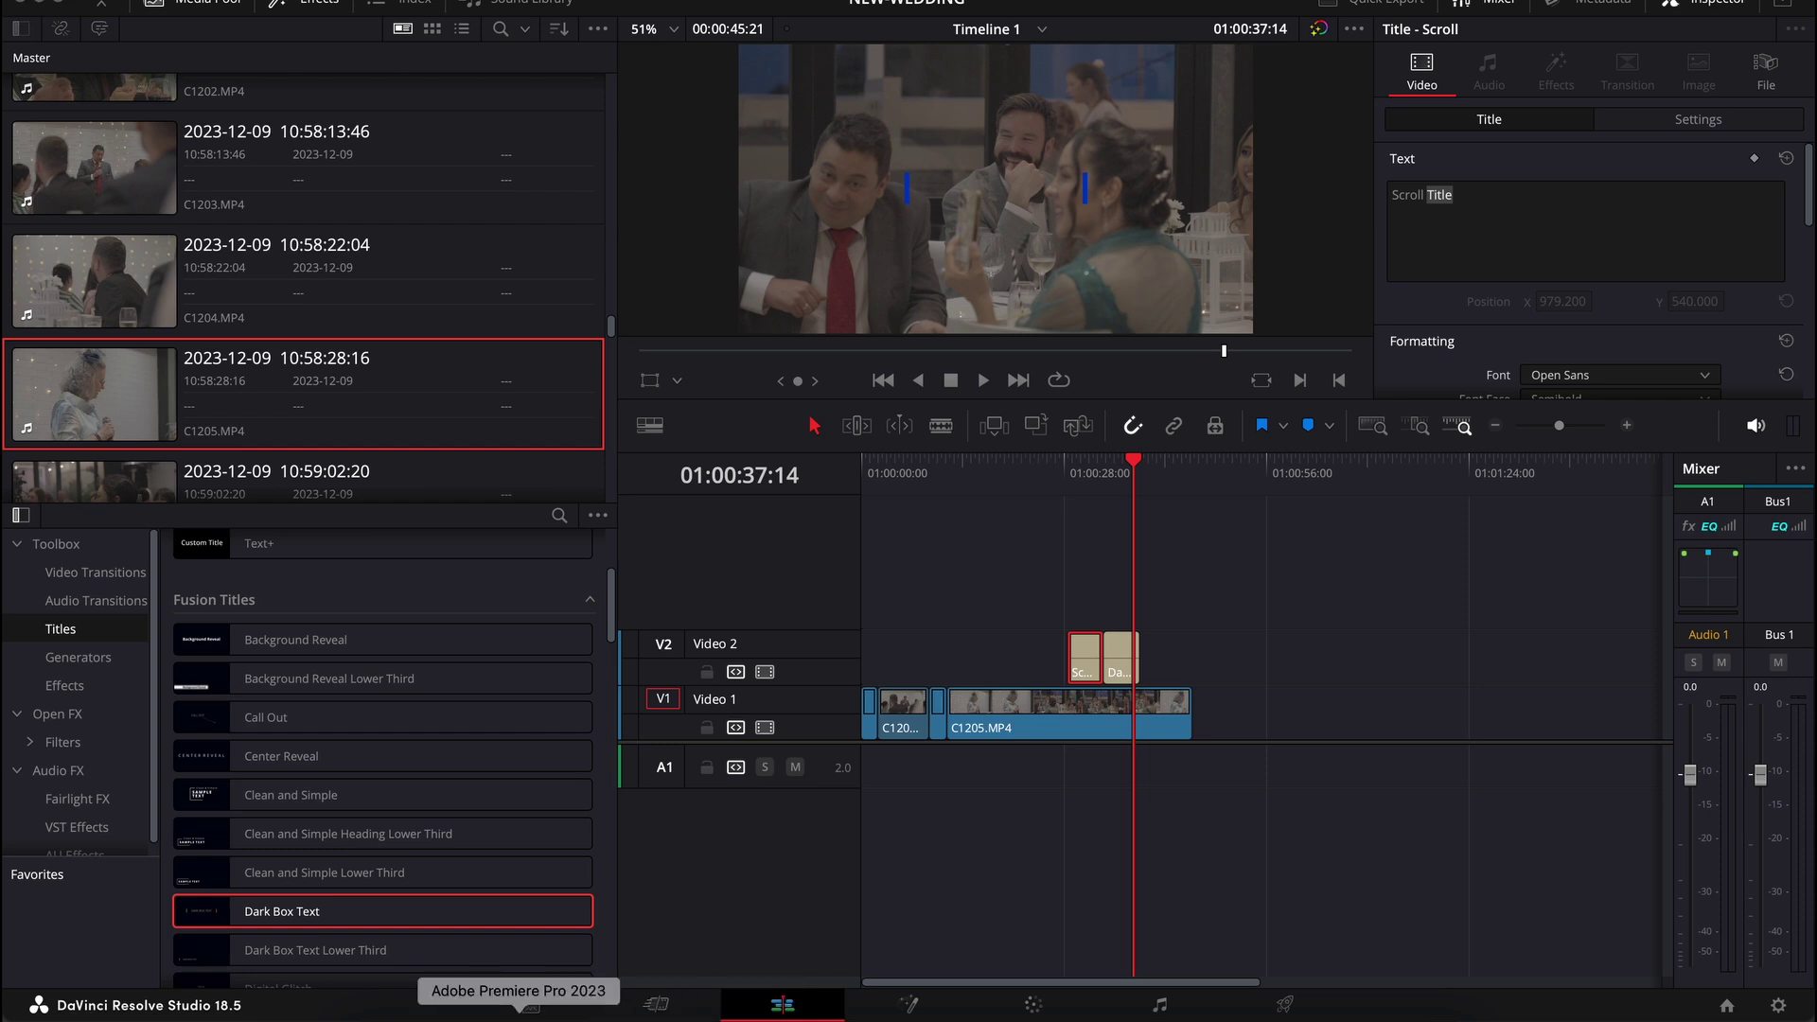
Switch to Premiere Pro and delete the text graphic from Nested Sequence 01
click(519, 1012)
click(872, 778)
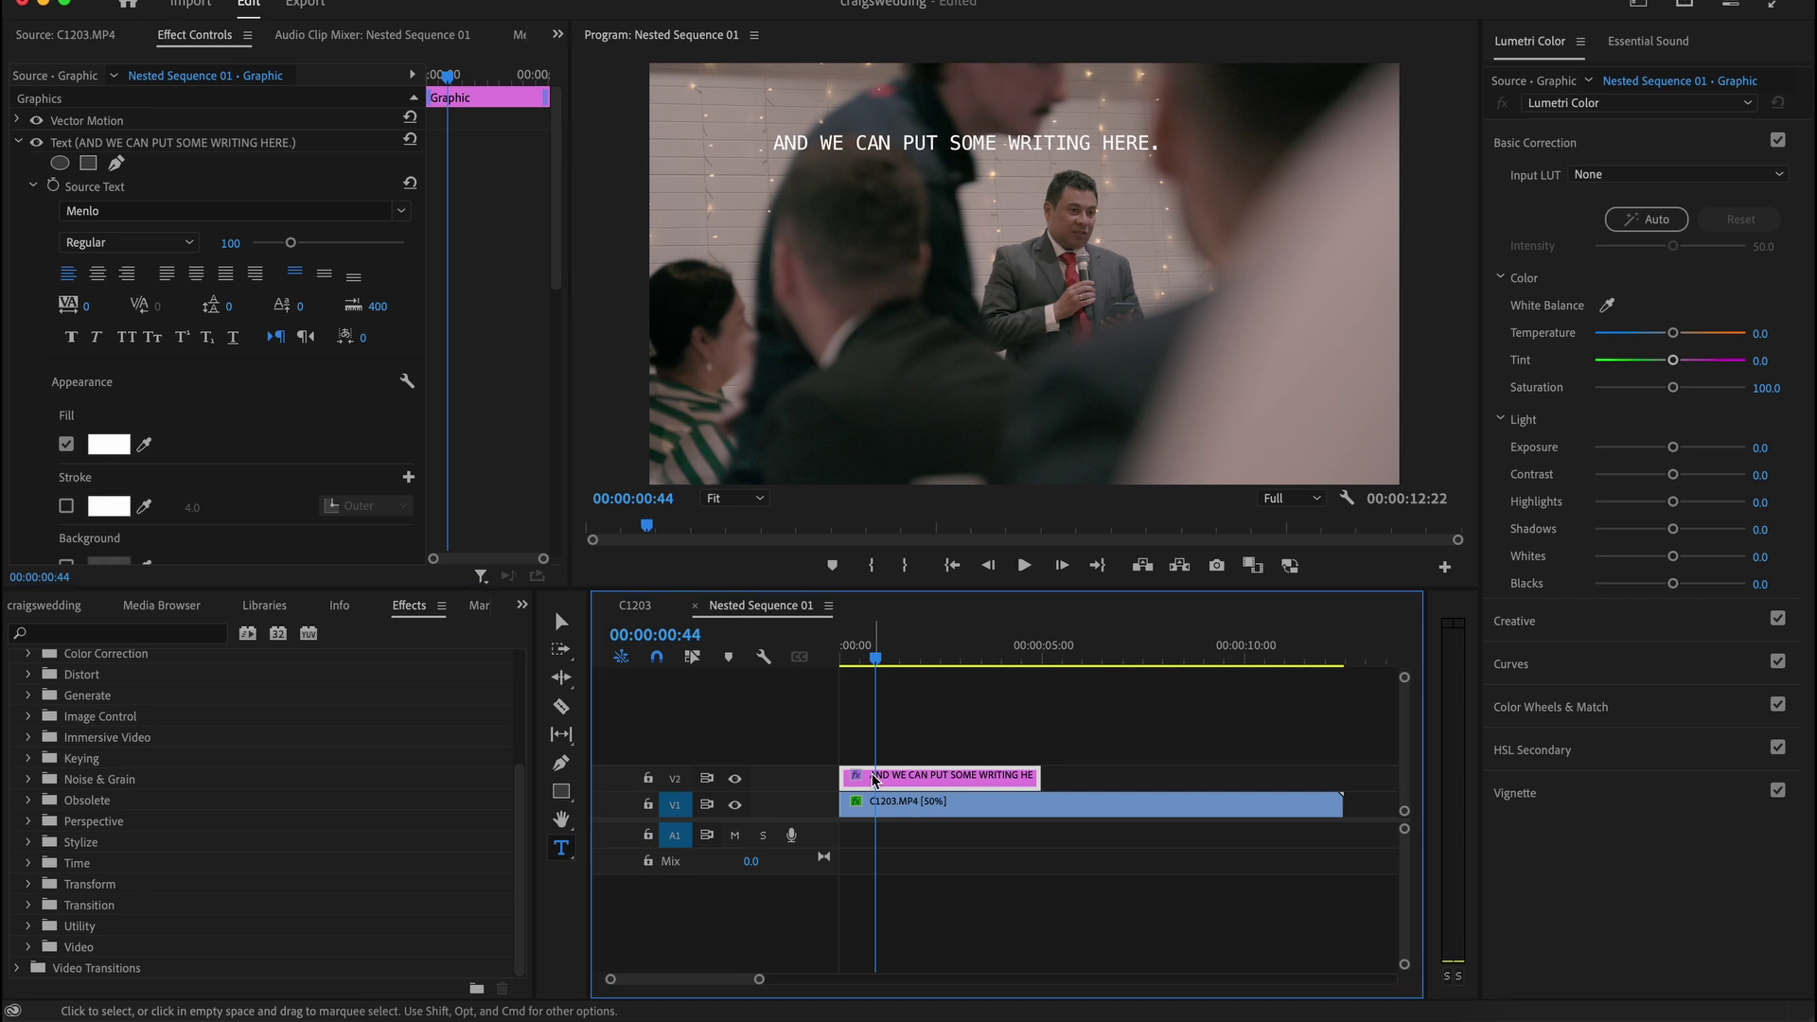
key(Delete)
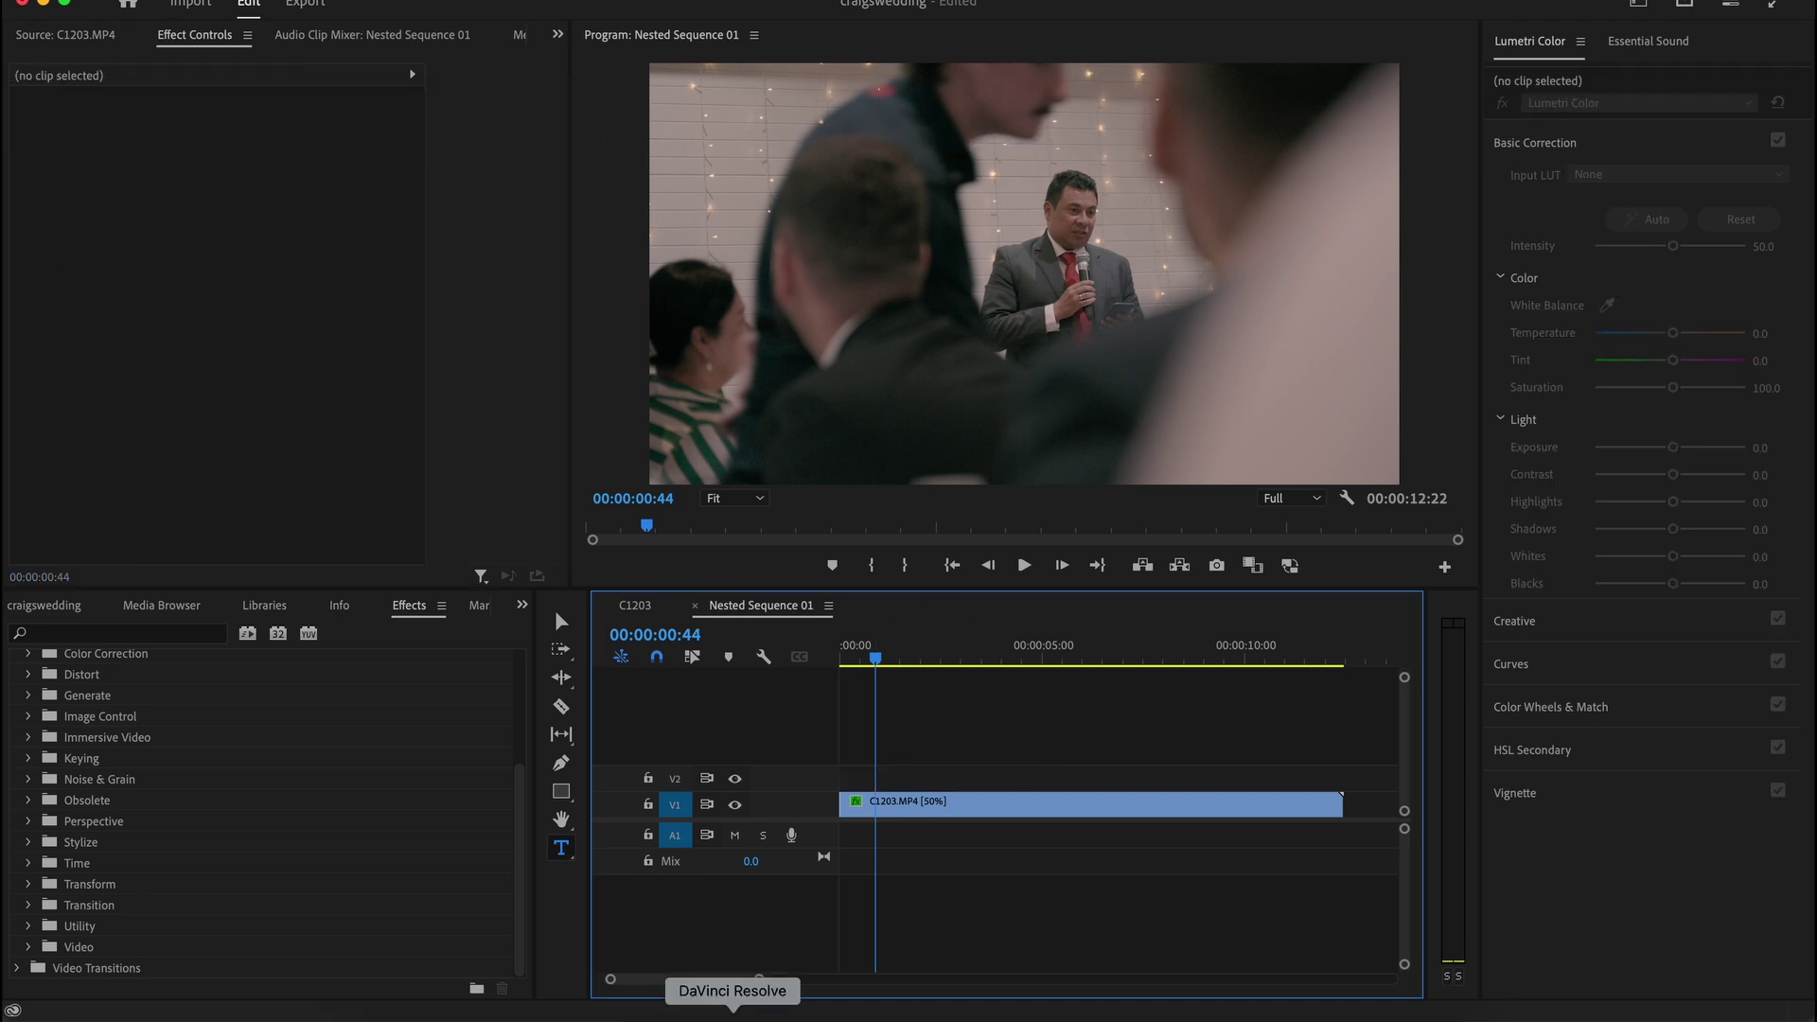
Switch to DaVinci Resolve, browse the Open FX library and apply Noise Reduction to the C1205.MP4 clip
click(733, 1010)
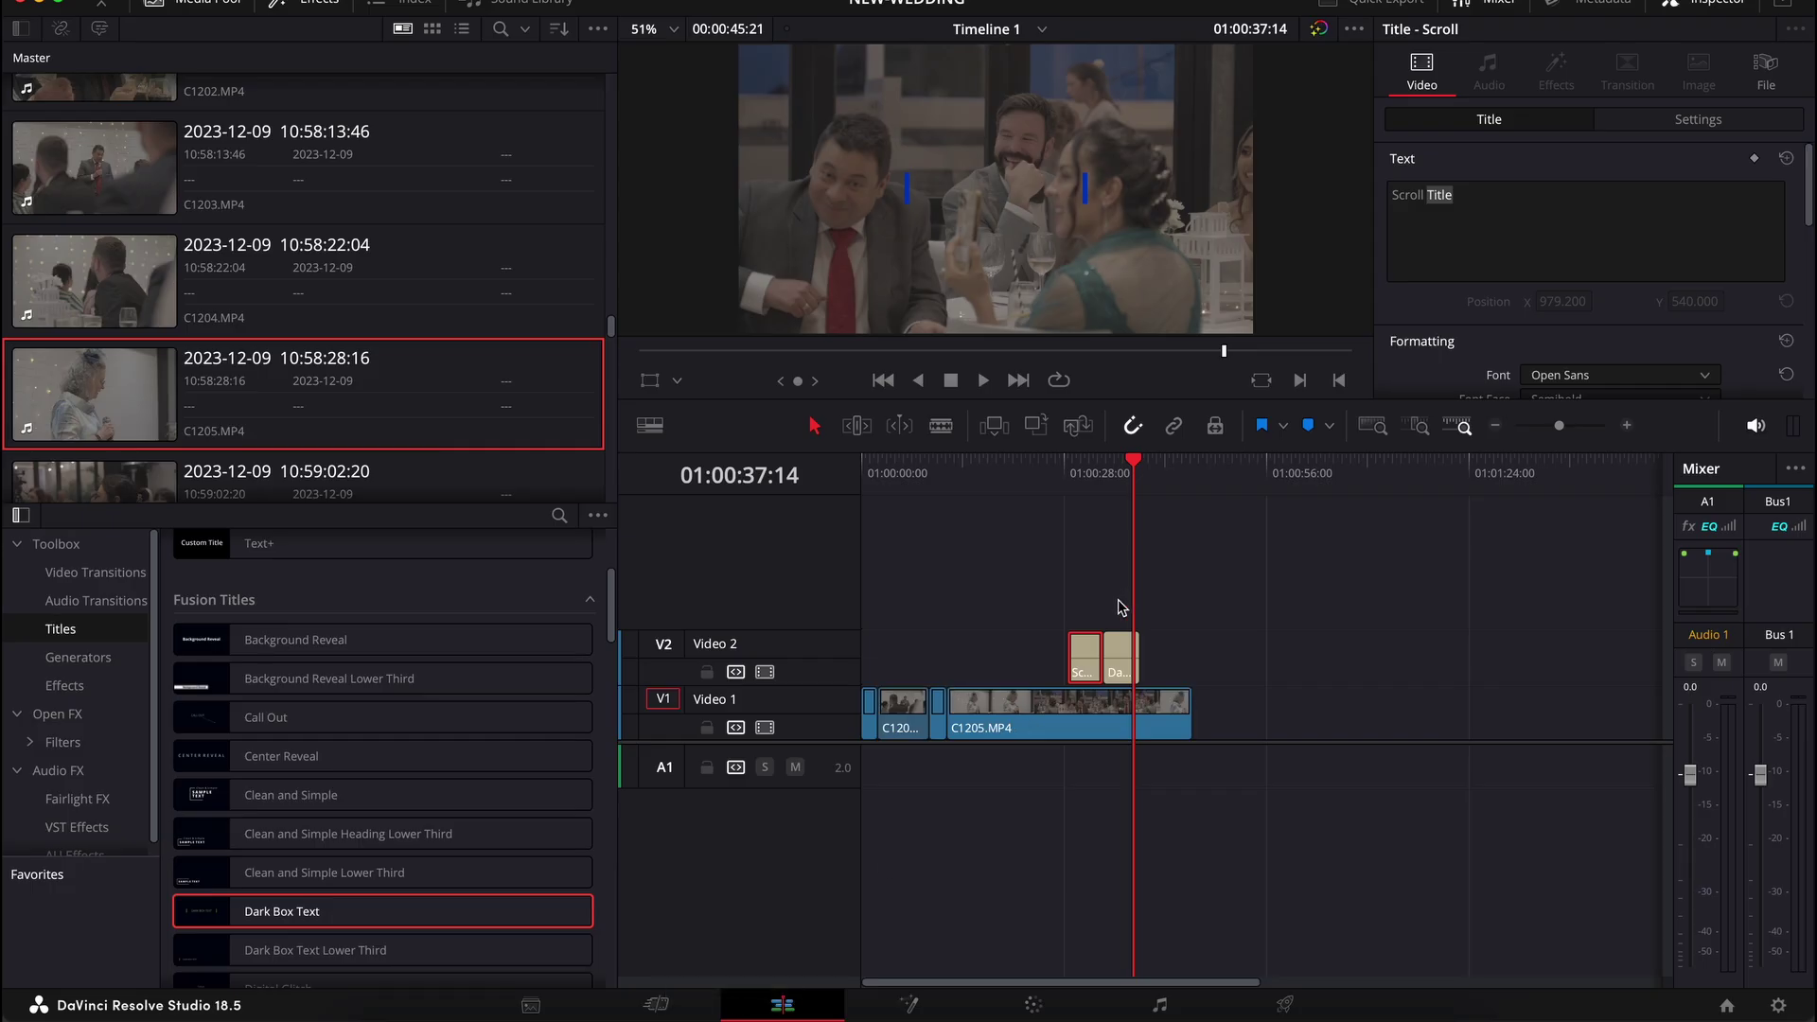
drag(1235, 731, 816, 623)
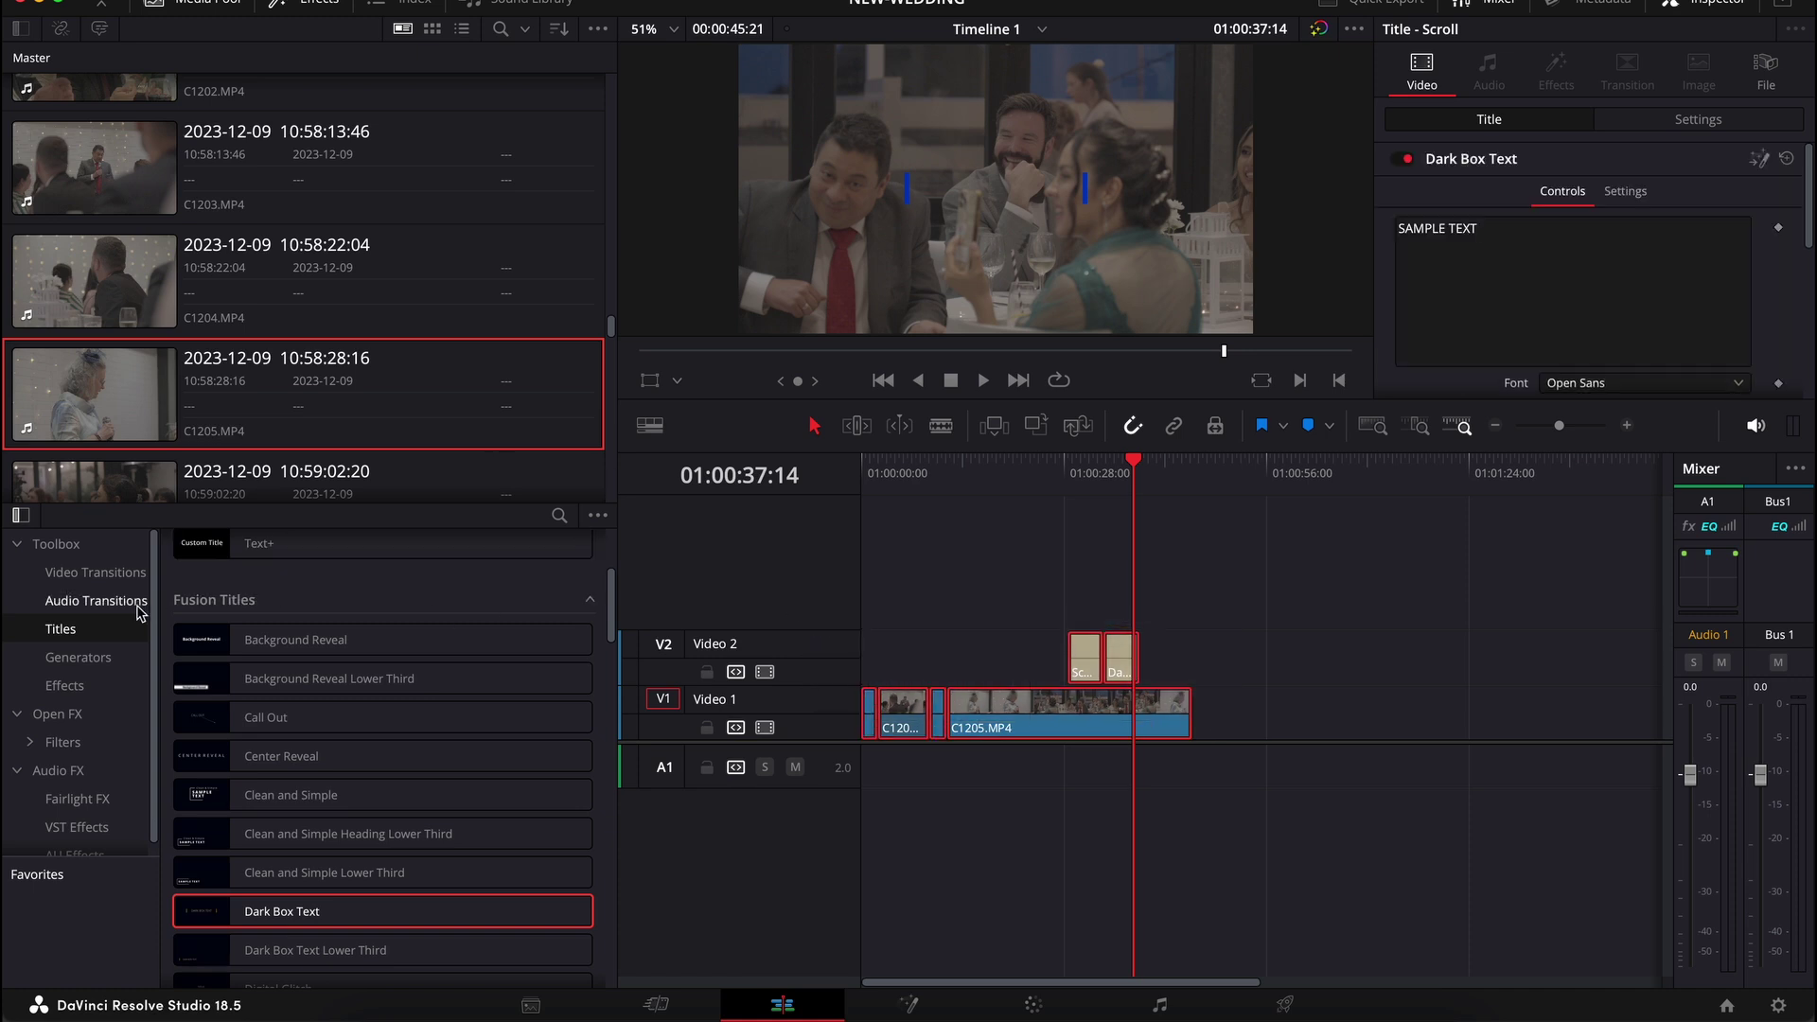
click(57, 713)
scroll(365, 719, down, 5)
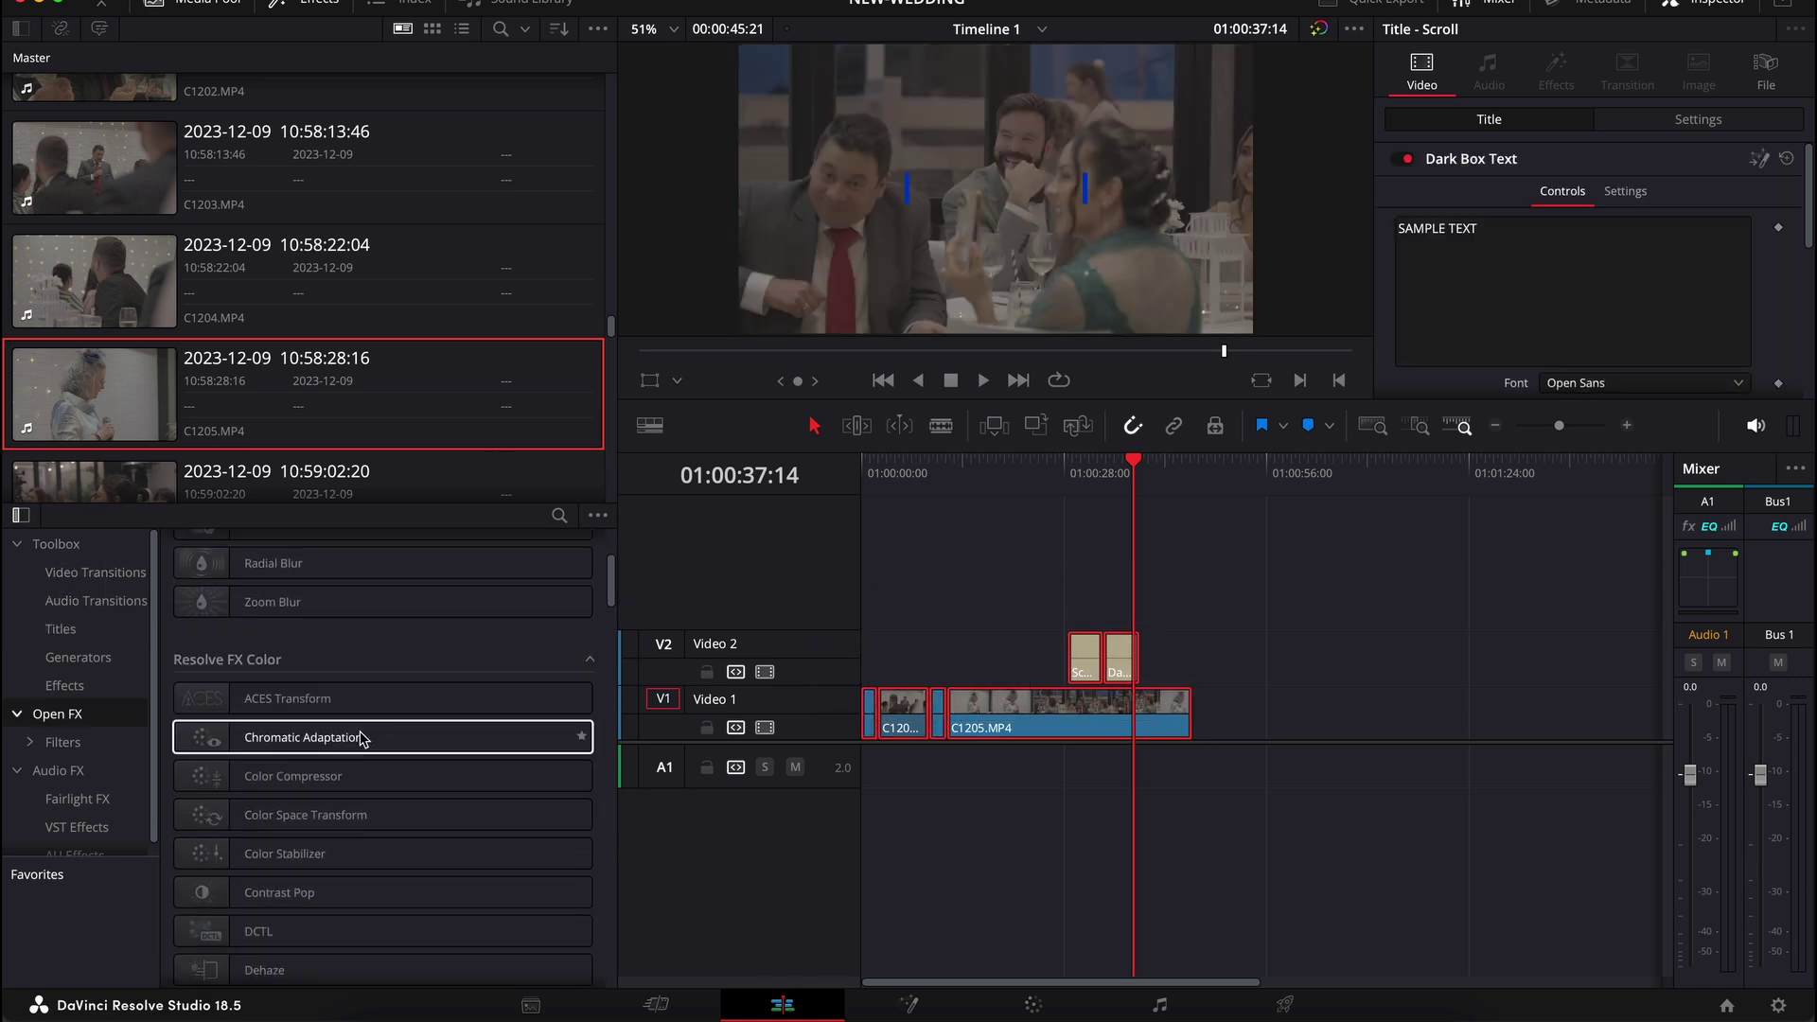
scroll(325, 754, down, 3)
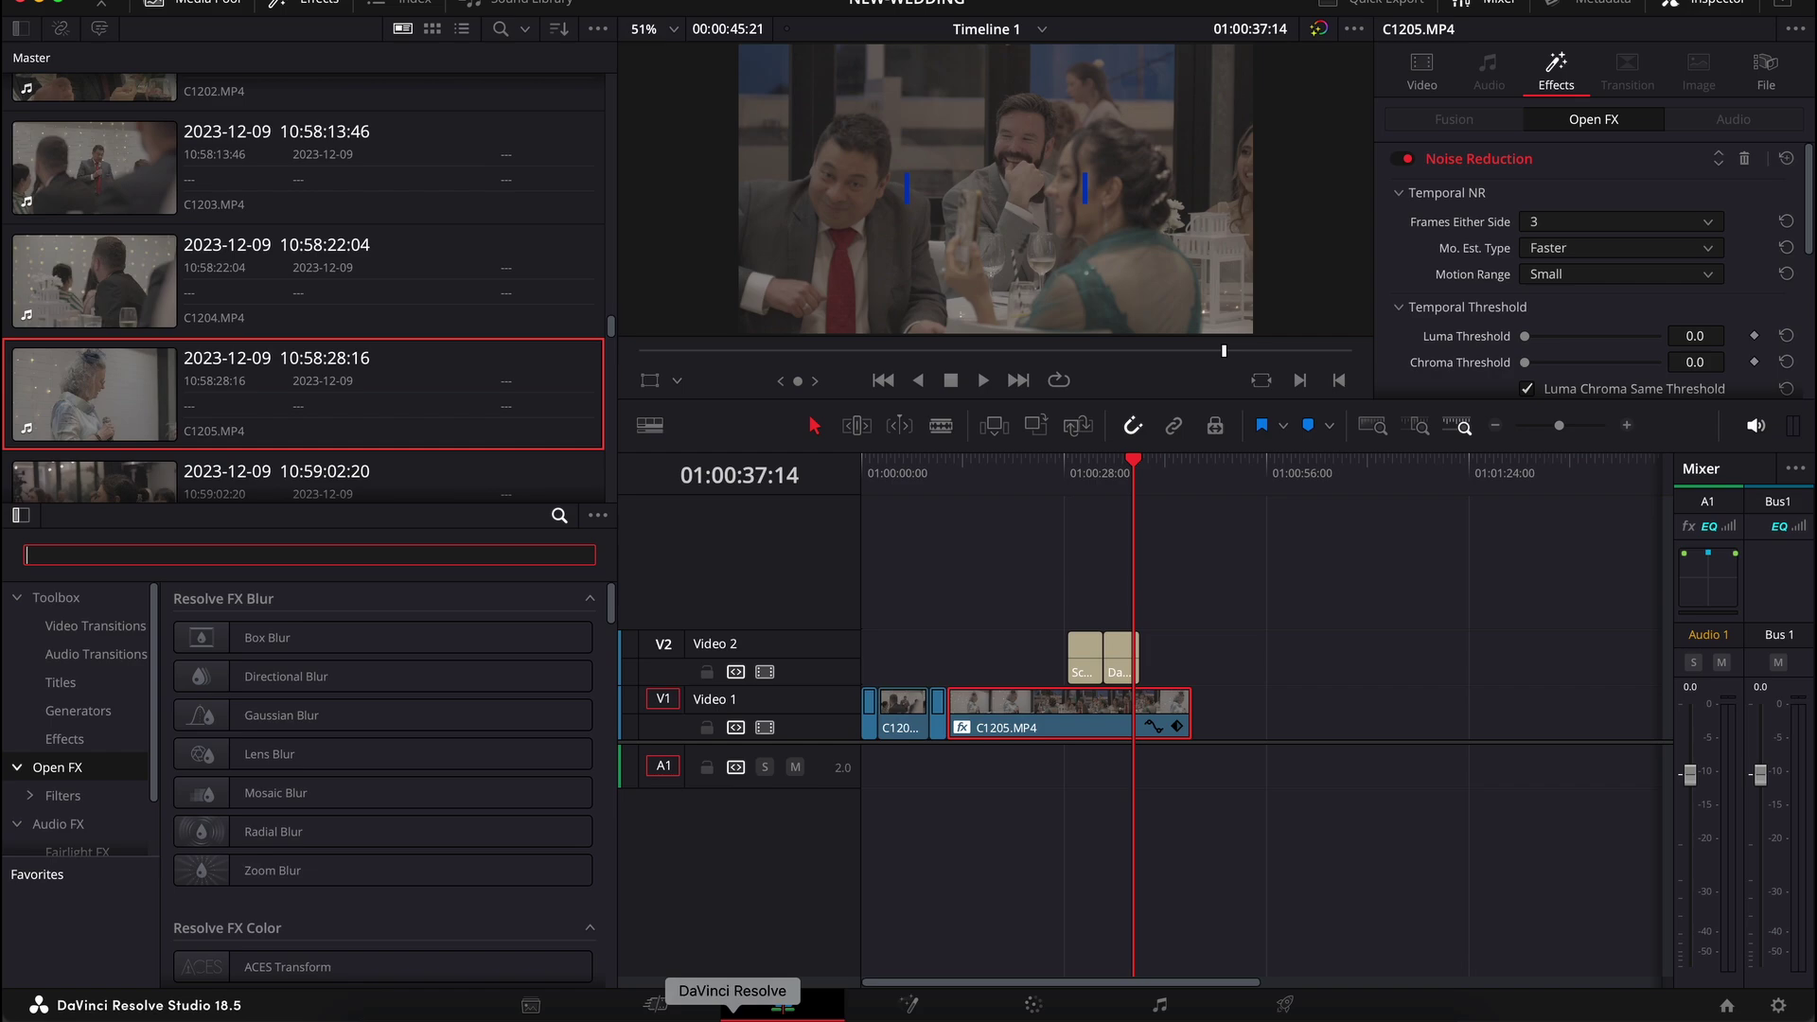
Switch to Premiere Pro and delete the C1203.MP4 clip from Nested Sequence 01
click(519, 1013)
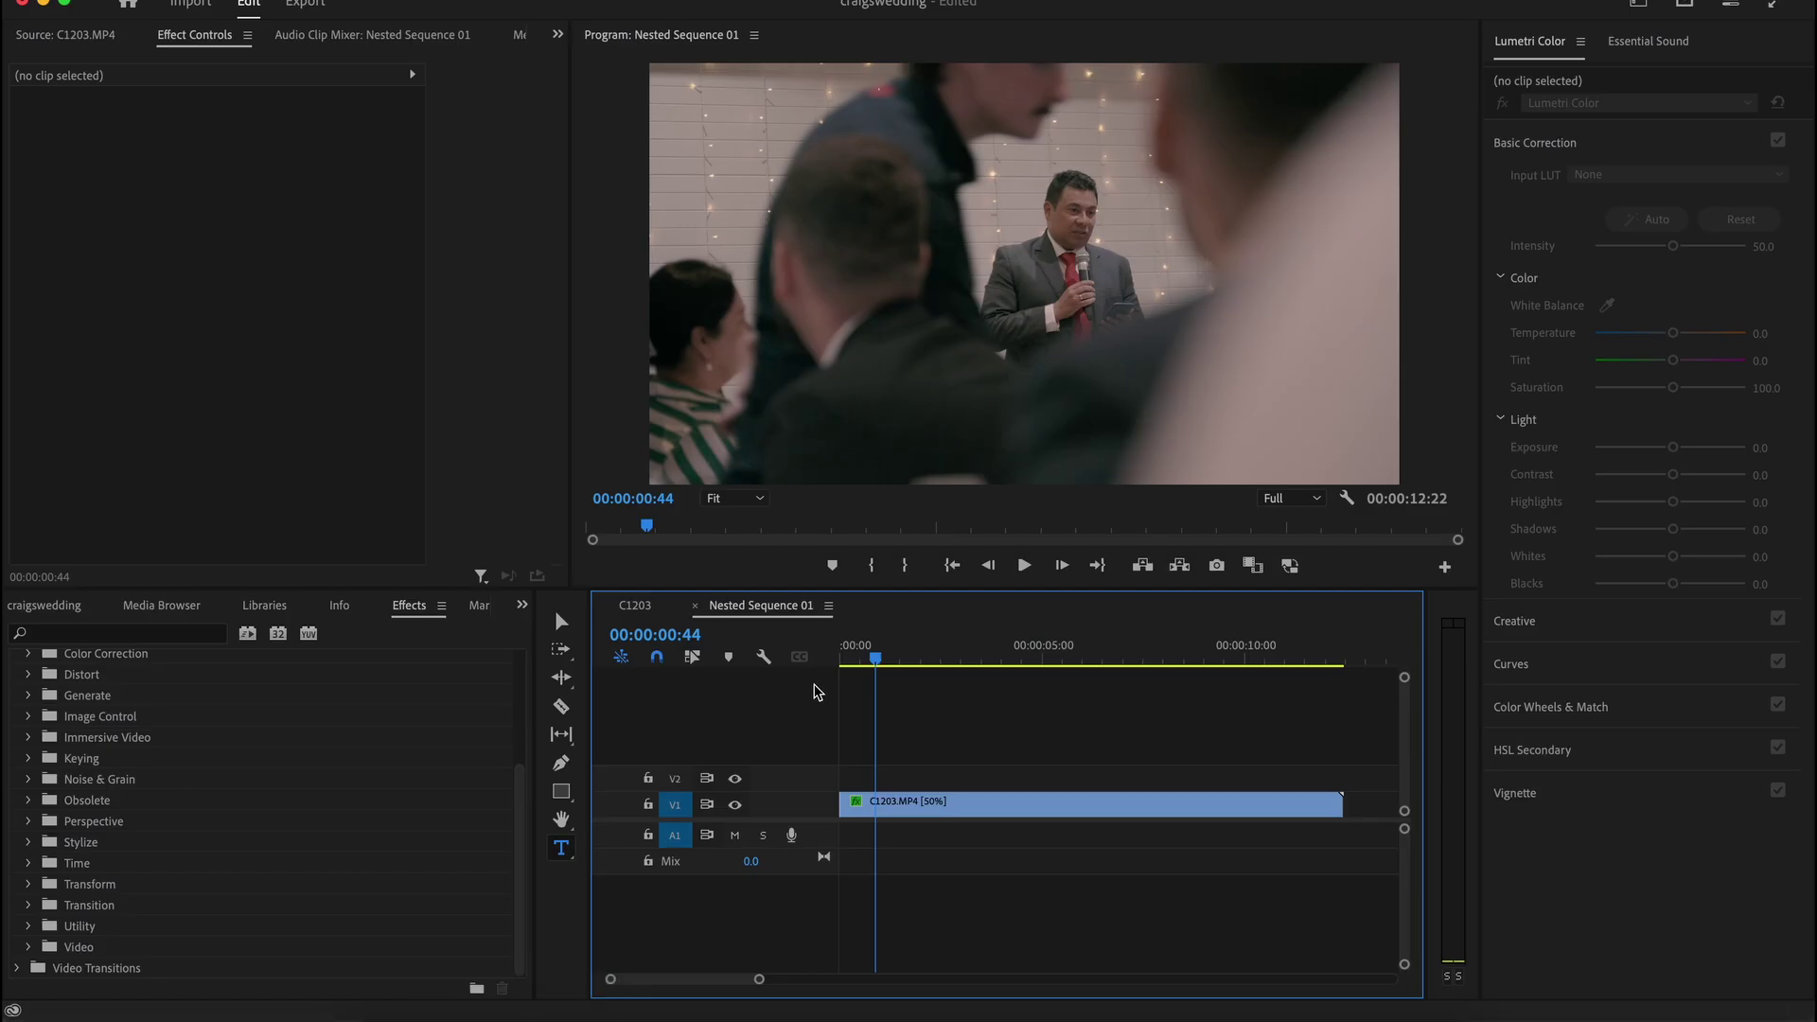
click(886, 804)
key(Delete)
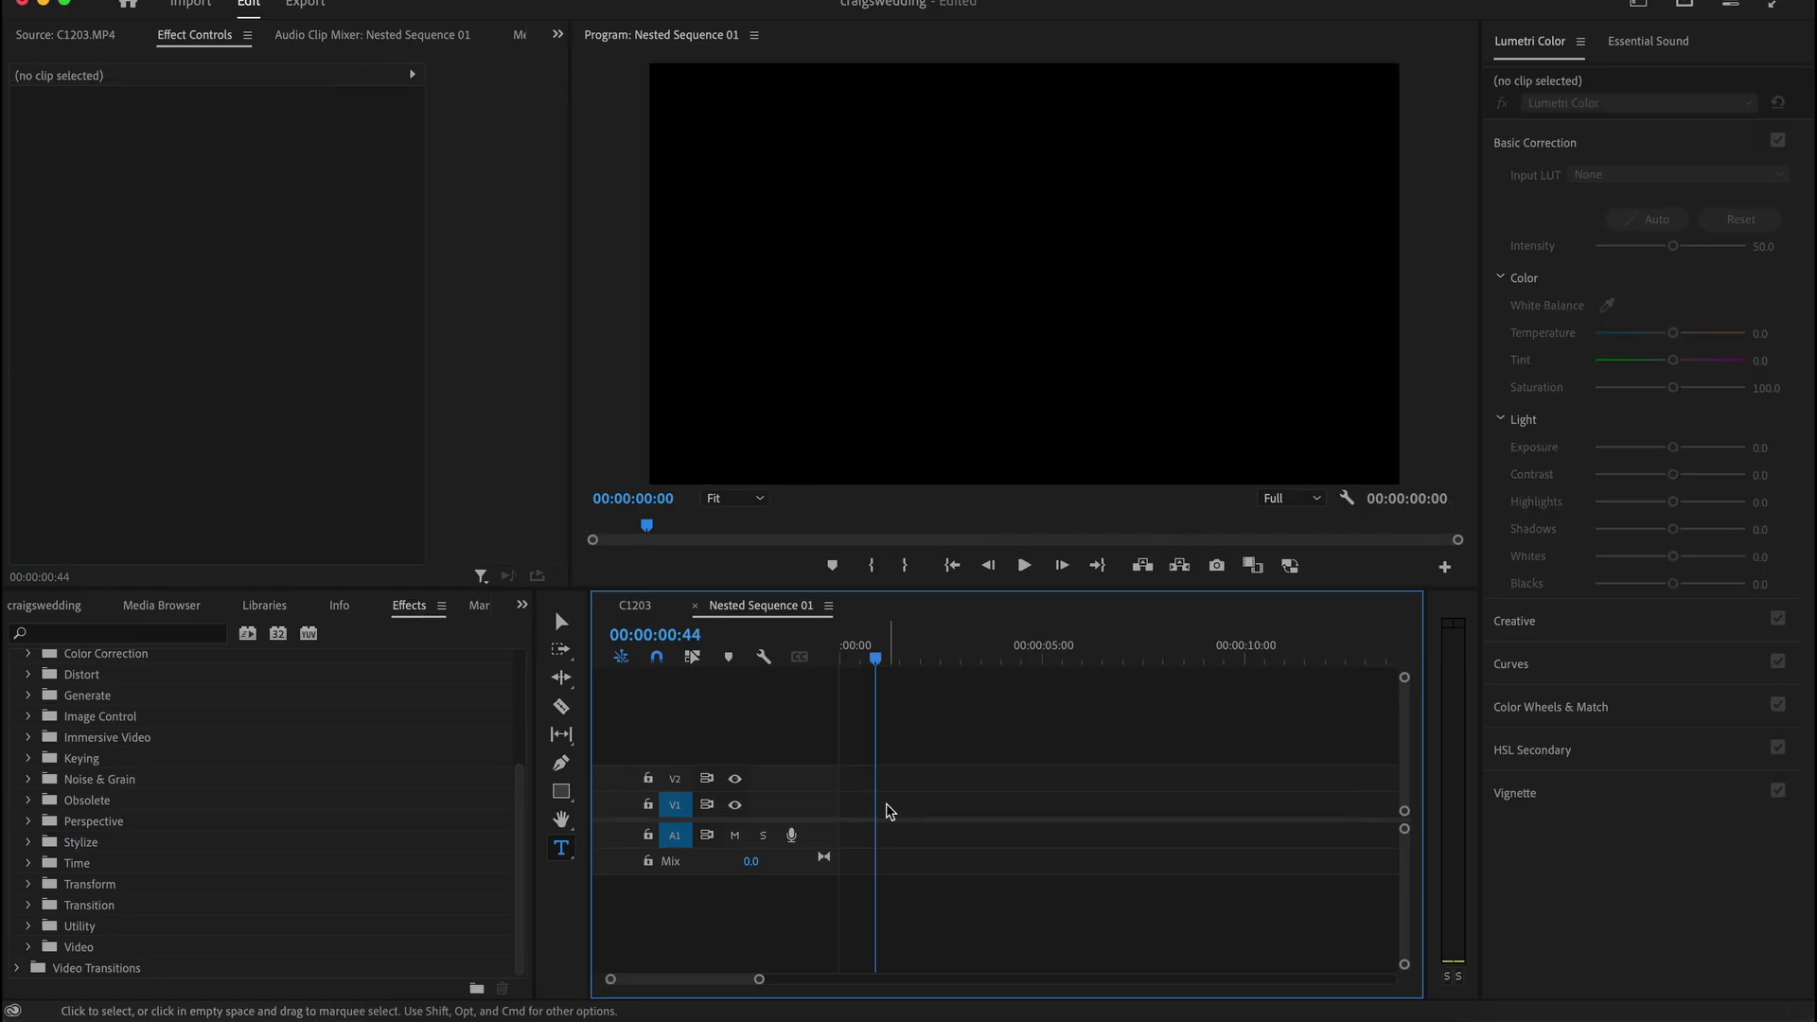
Move DaVinci Resolve's playhead to 01:00:22:15, and open the DaVinci Resolve 18 web page at its download and purchase options
click(727, 1010)
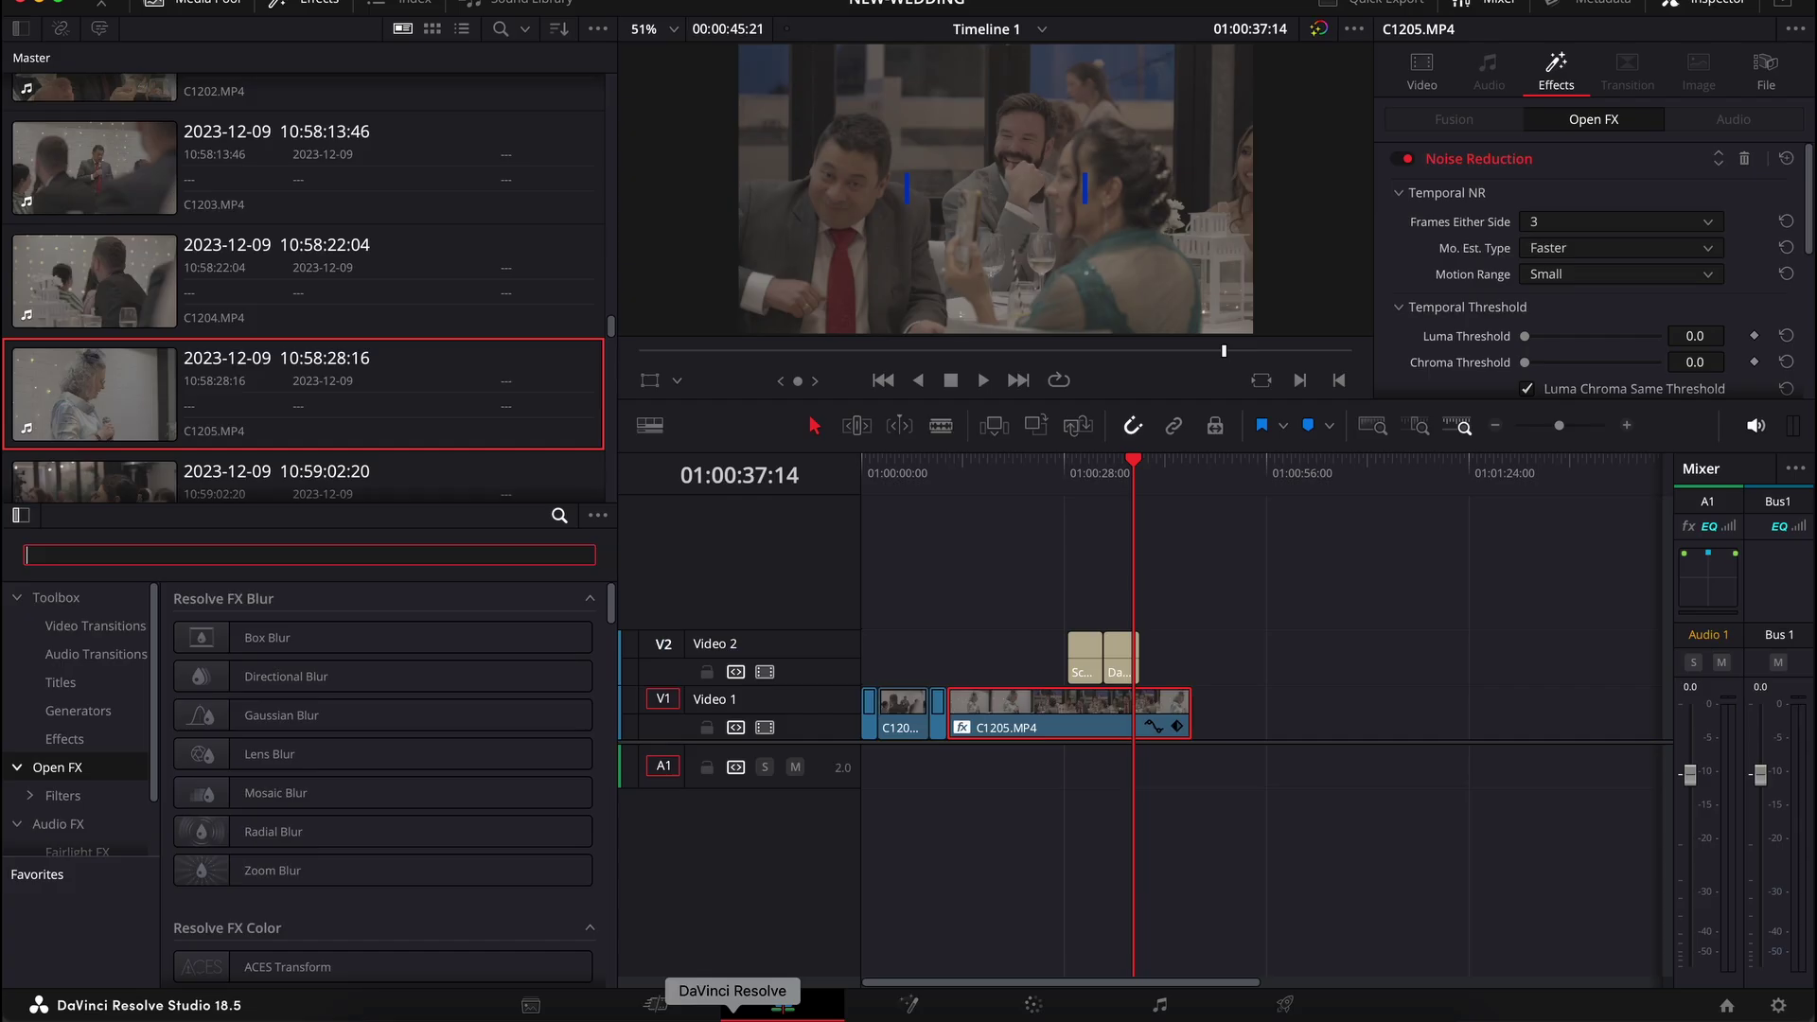
click(1024, 464)
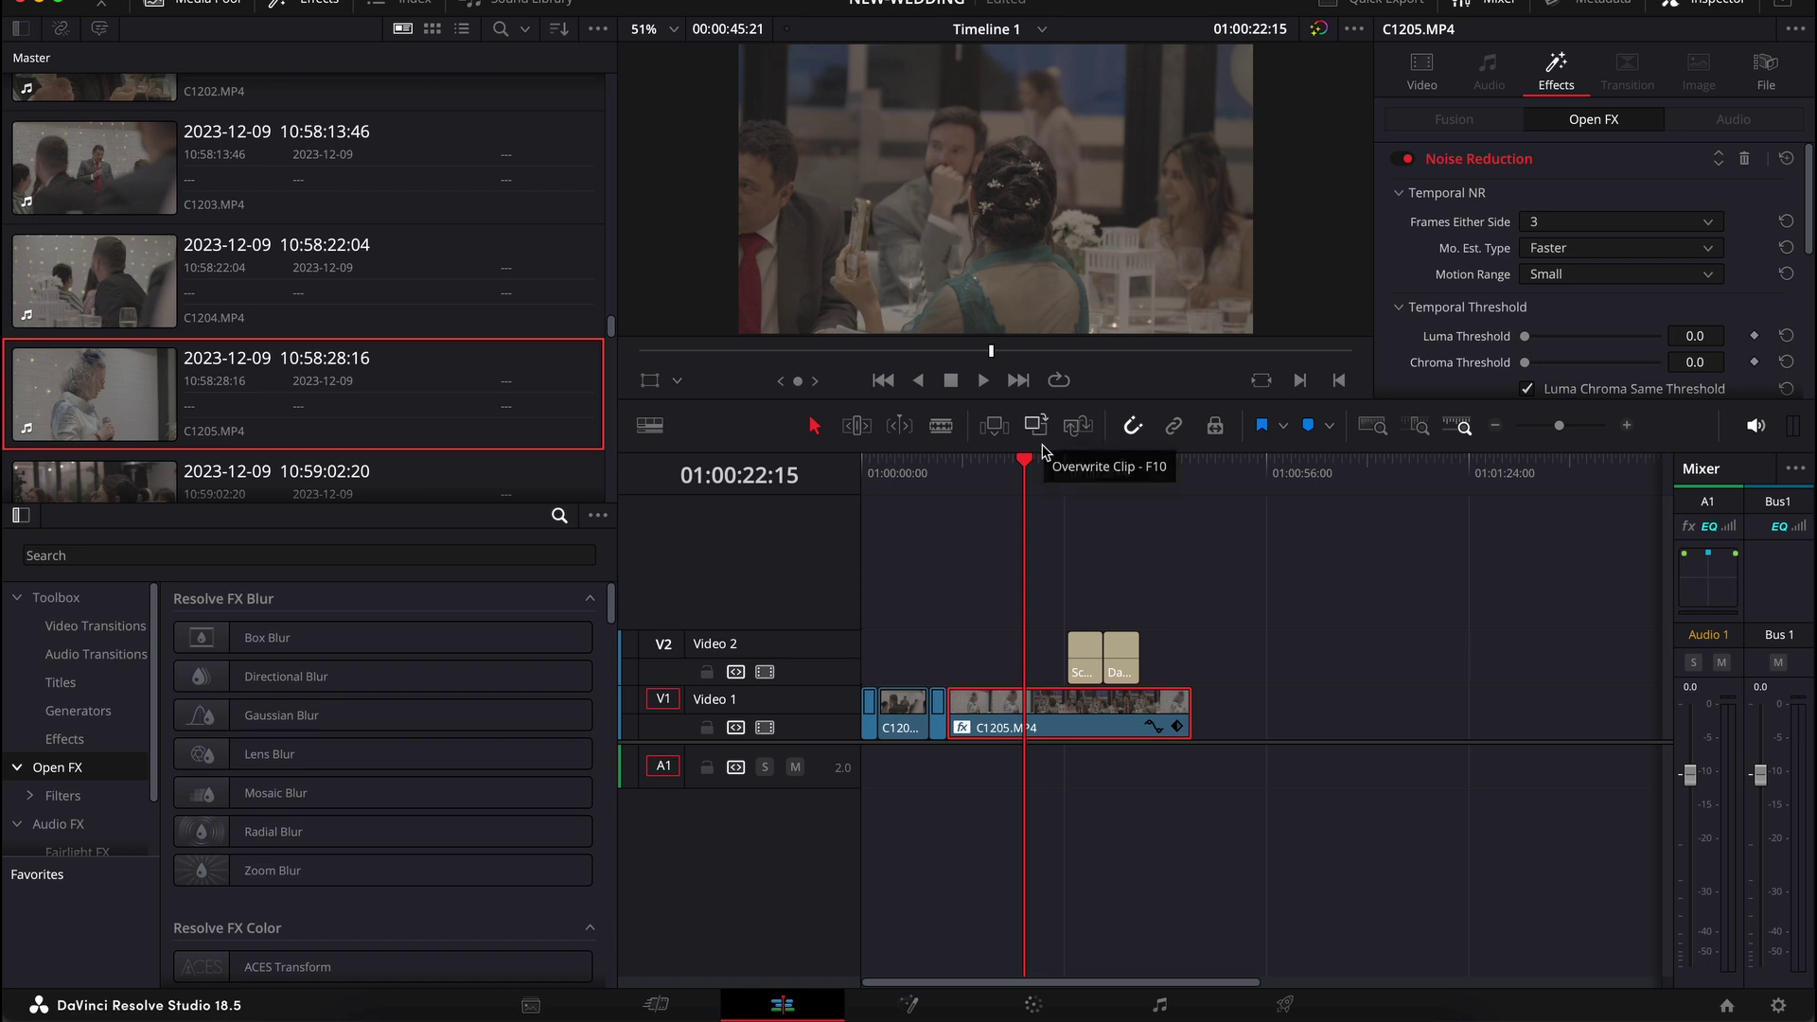
click(979, 1014)
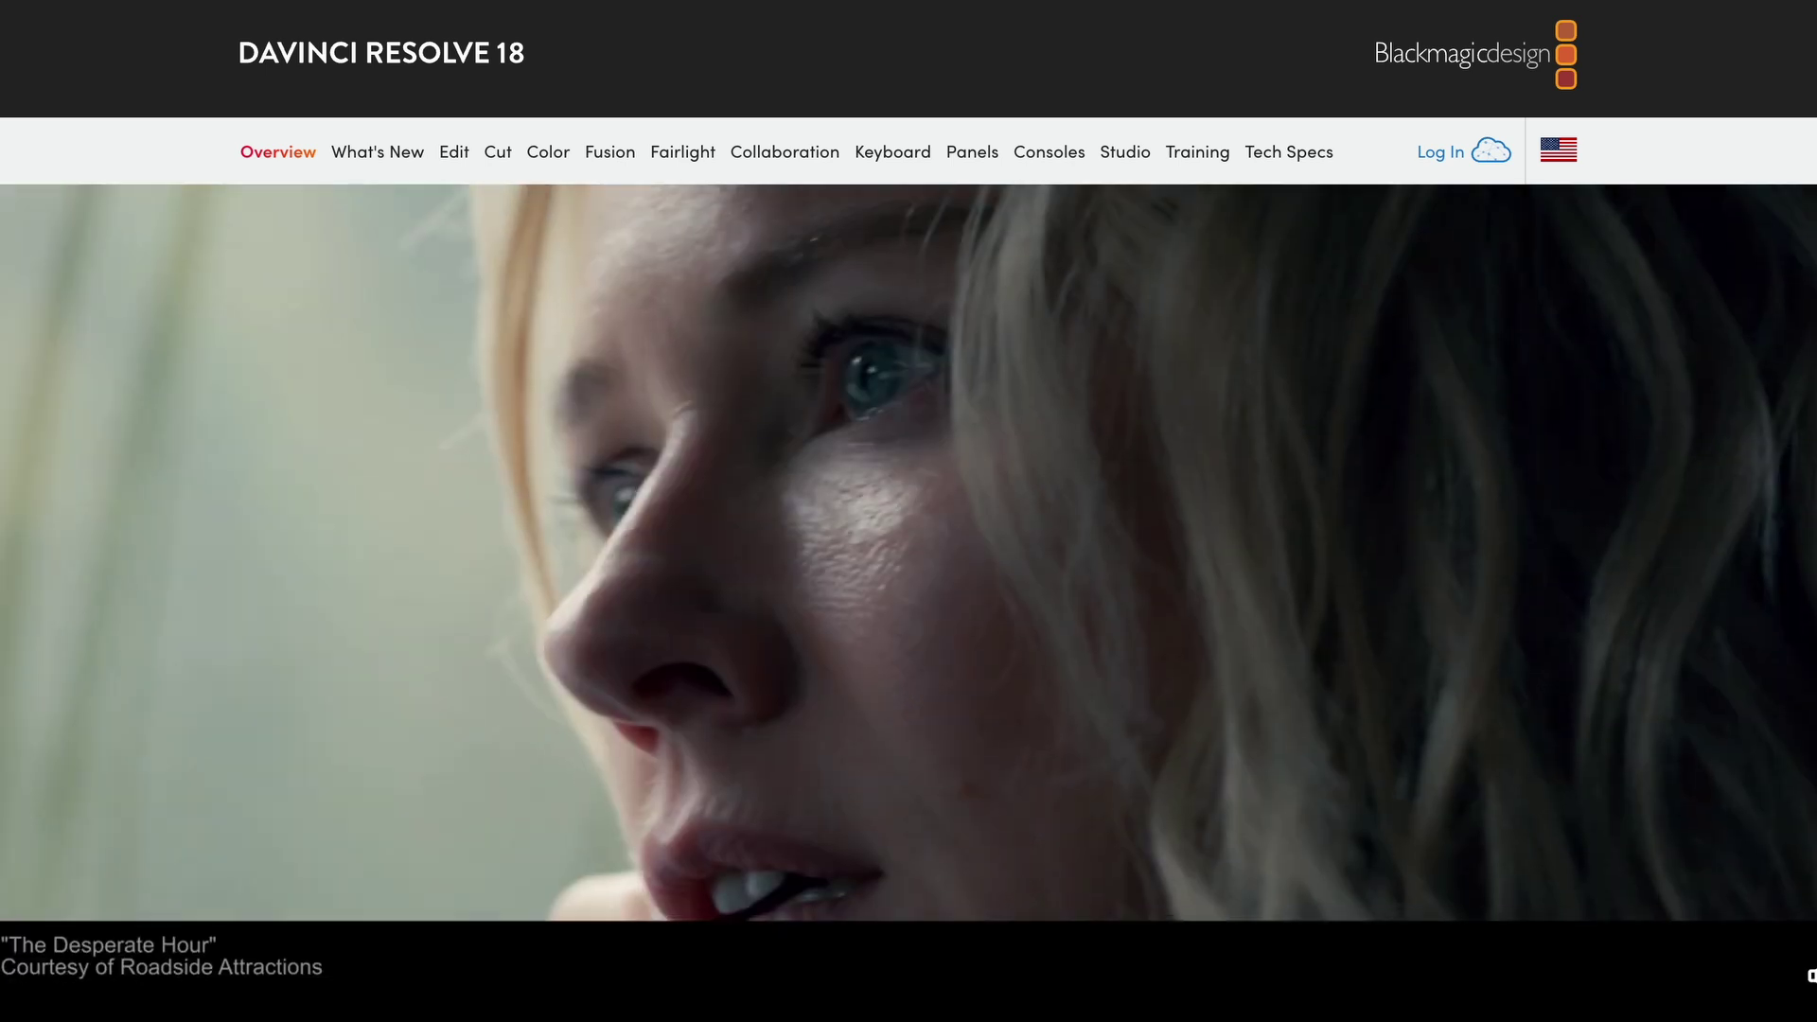
scroll(908, 606, down, 9)
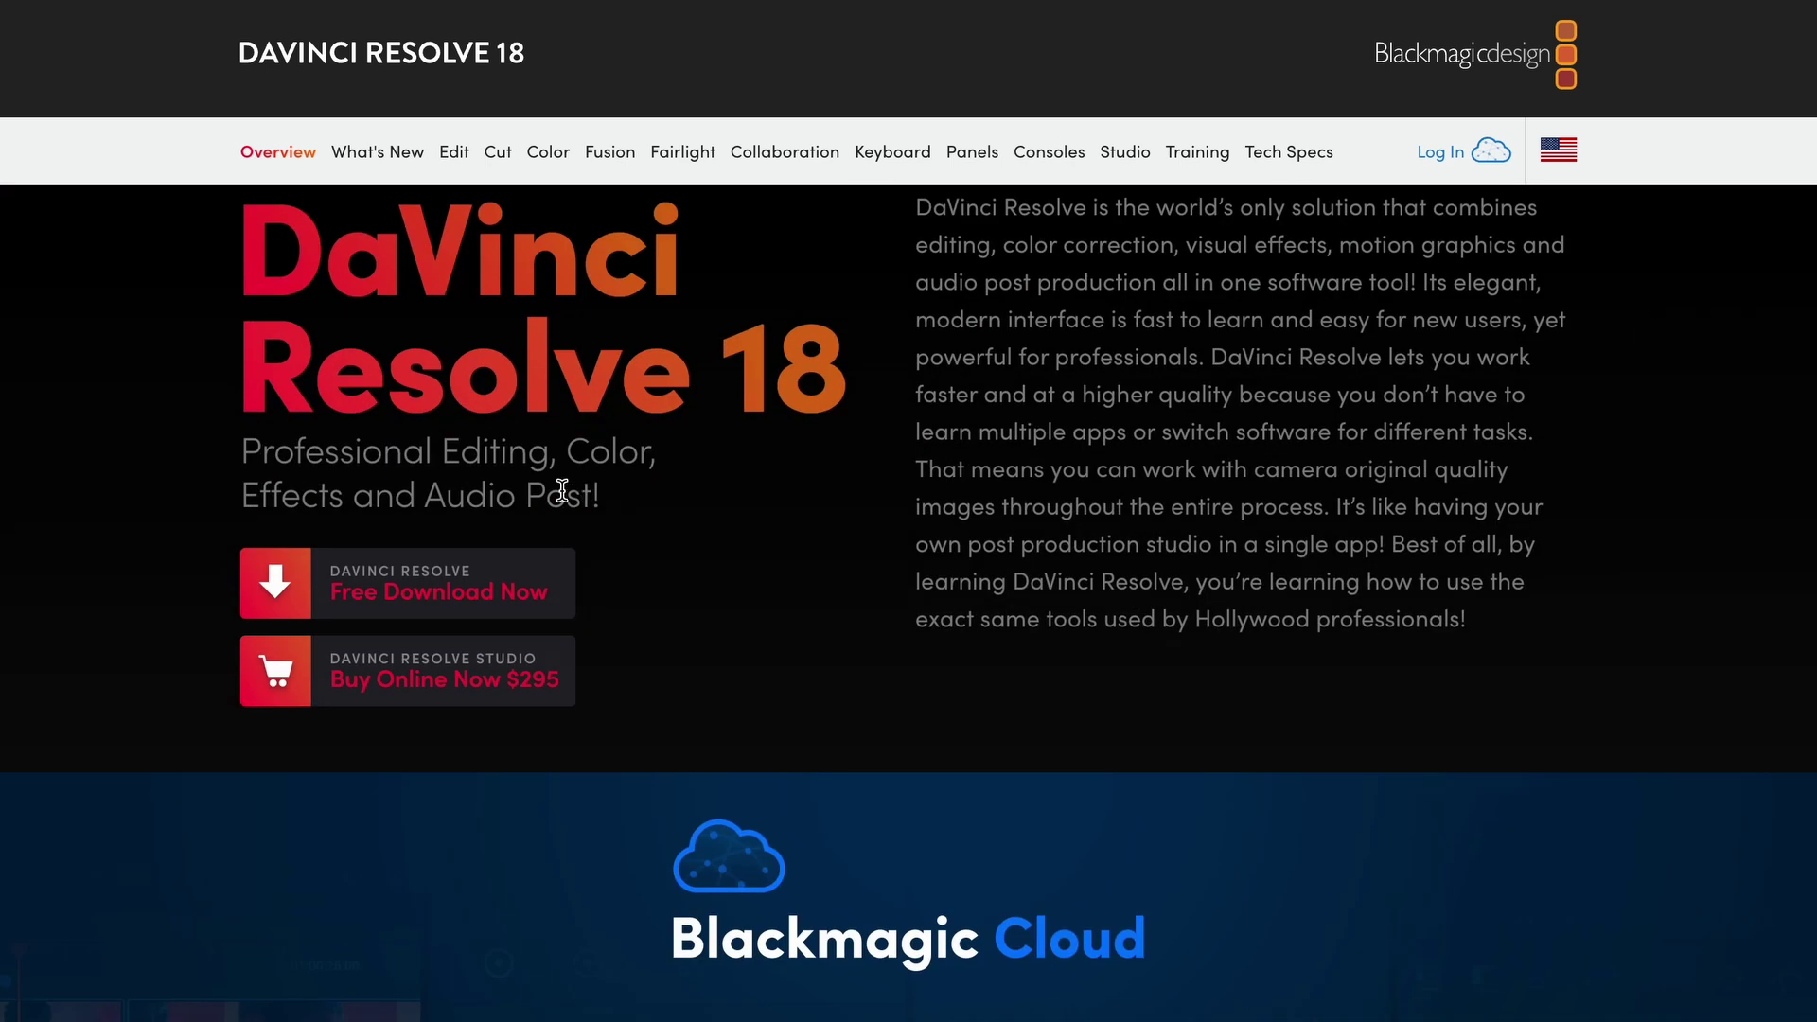